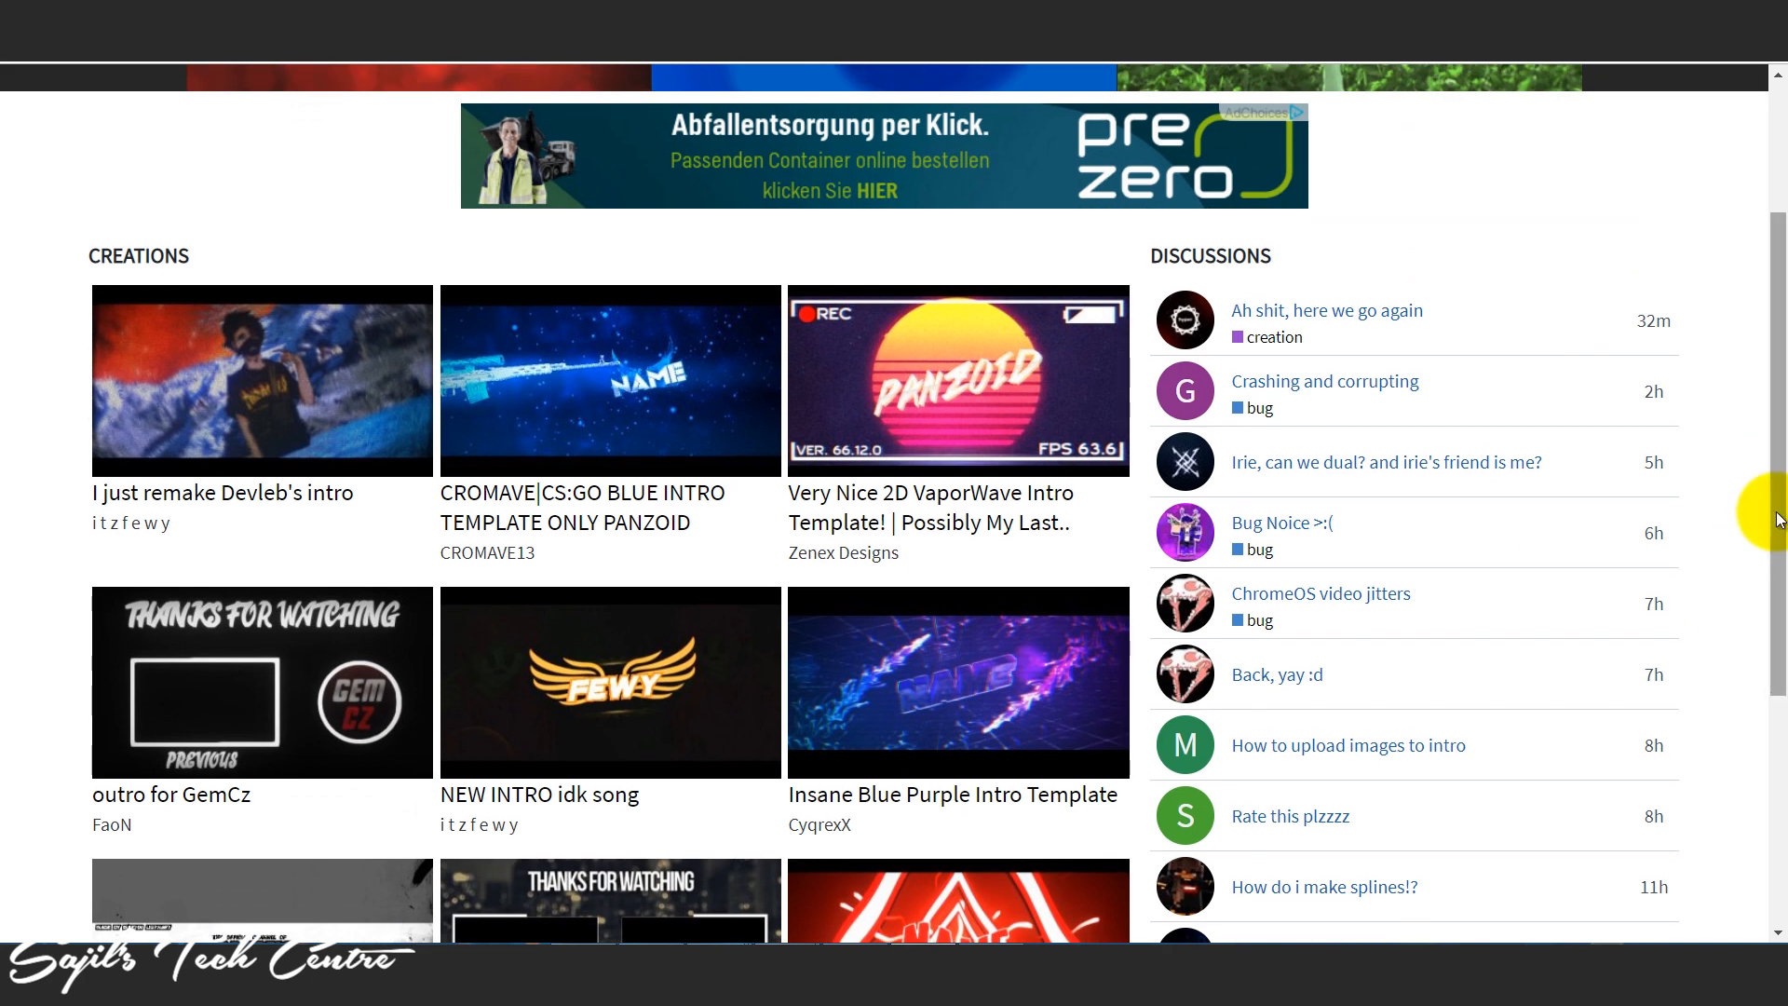
Step: Look through the creations and discussions on the Panzoid home page
drag(1779, 487, 1779, 587)
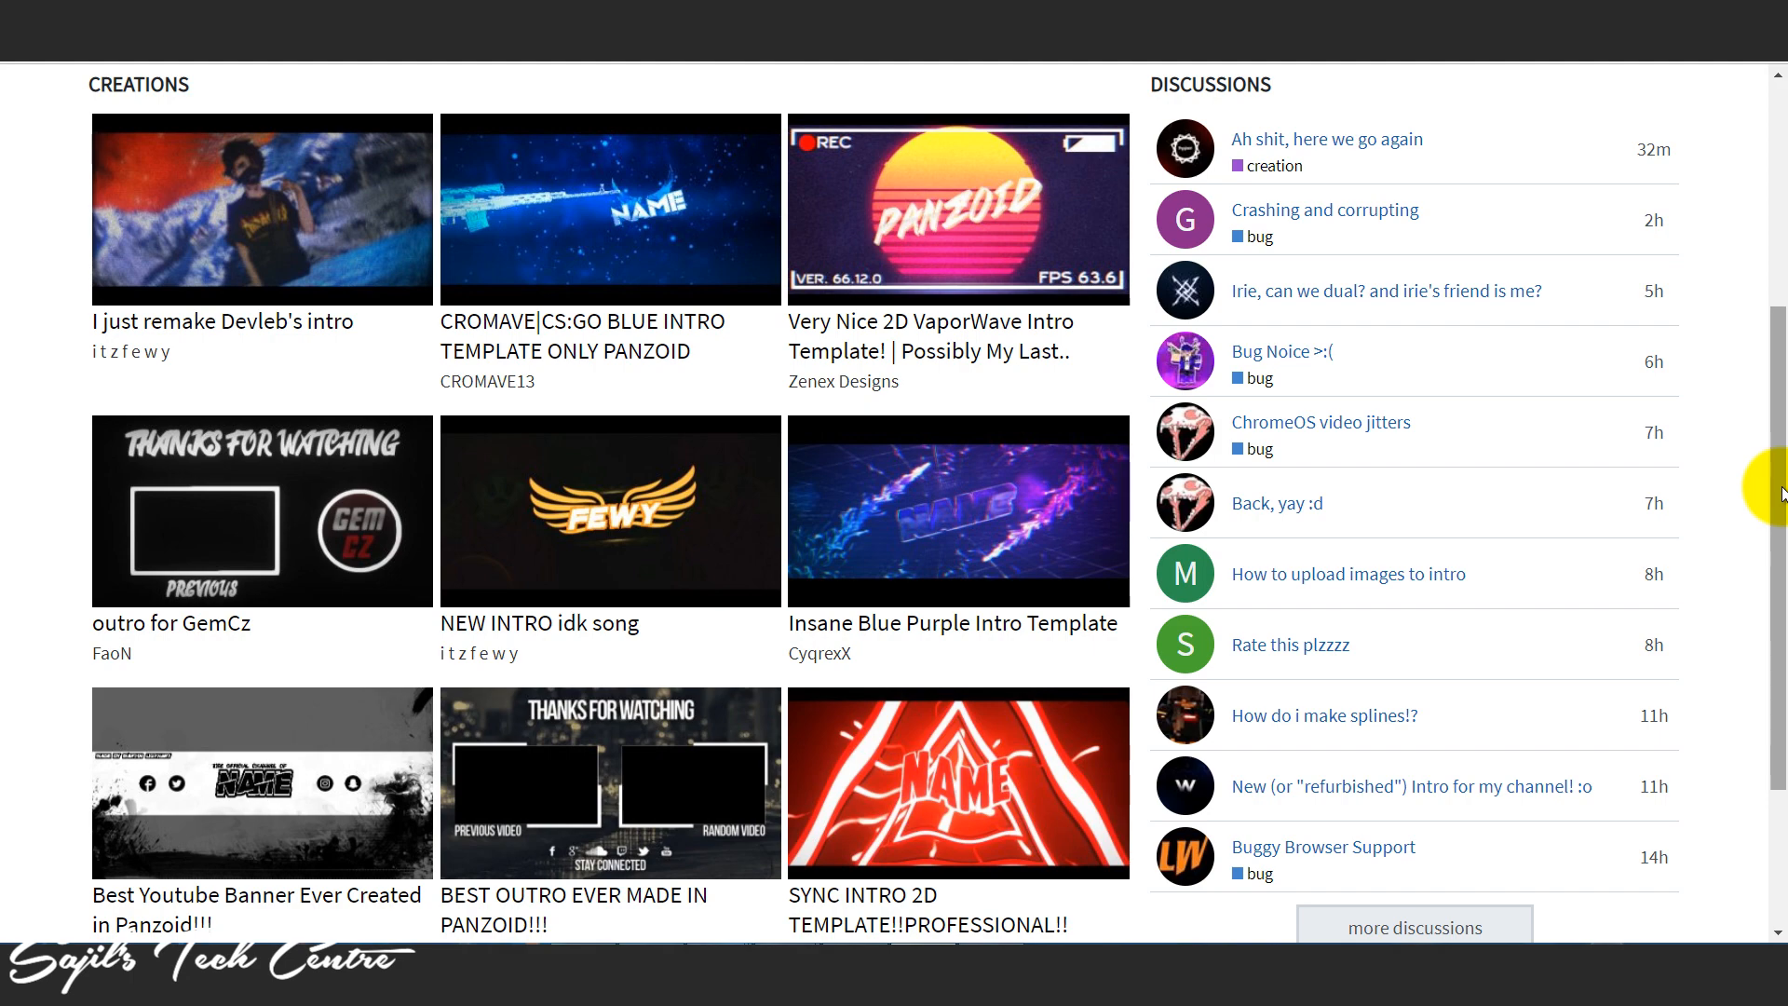
drag(1783, 494, 1784, 398)
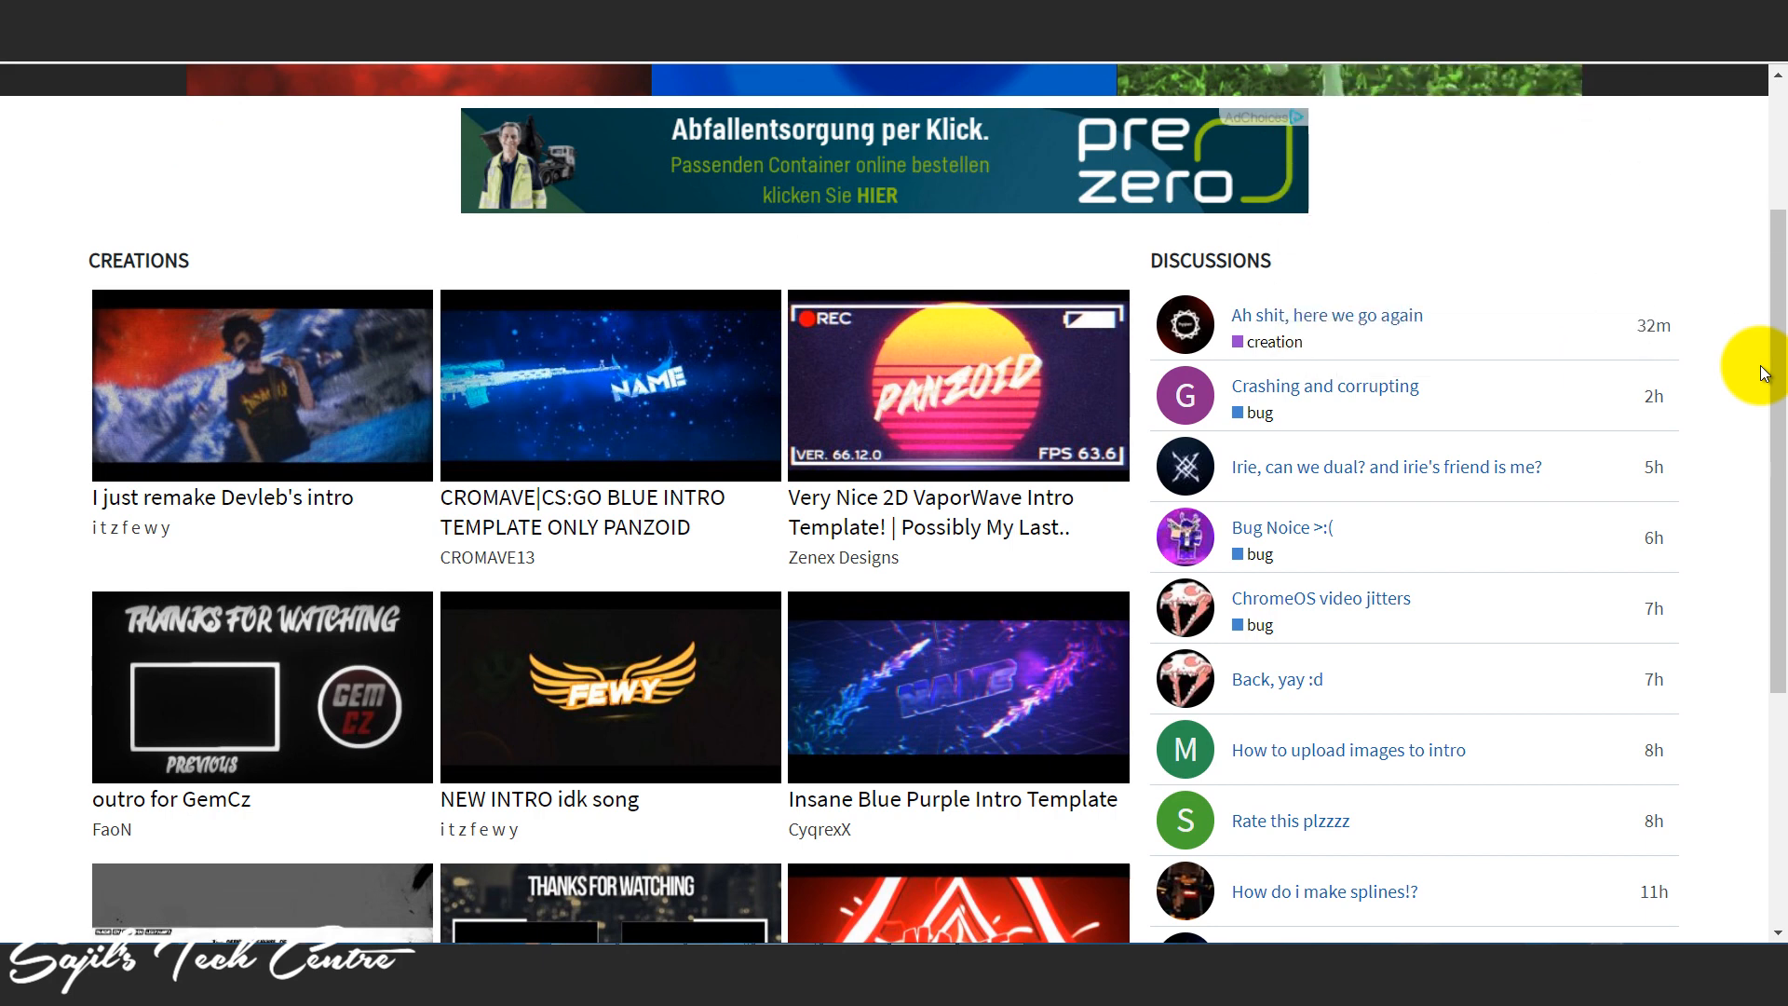
scroll(1764, 373, up, 2)
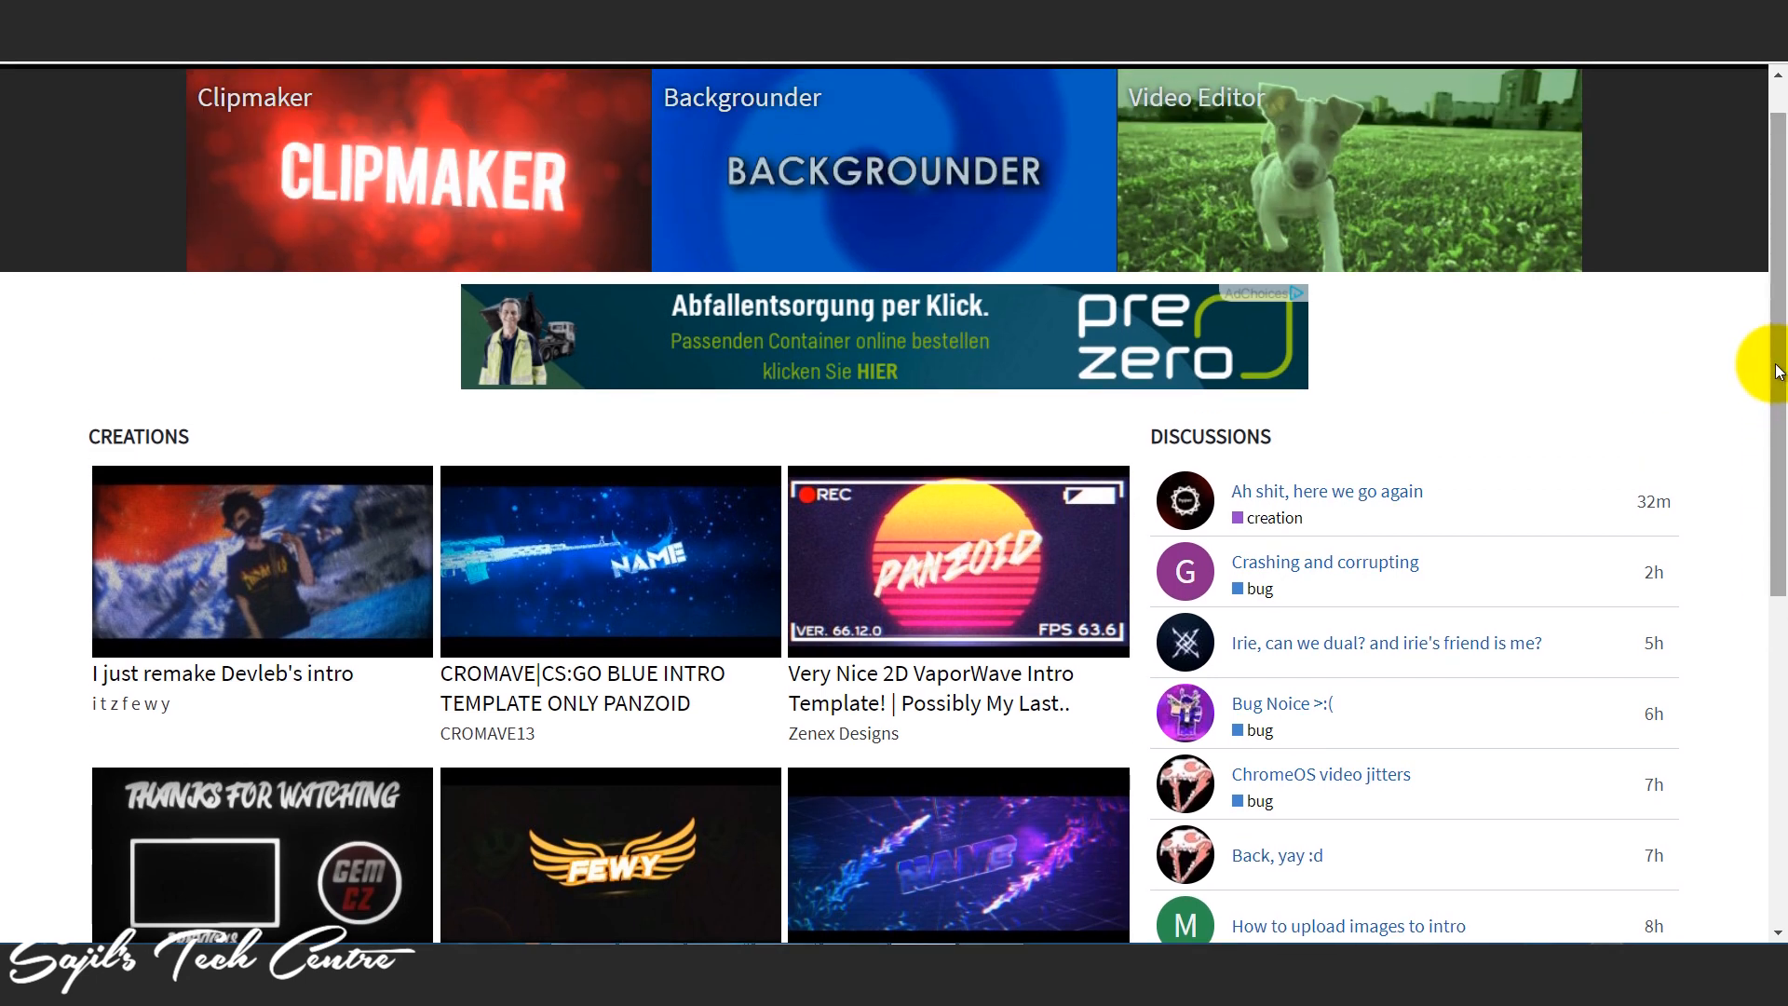
scroll(1765, 367, up, 1)
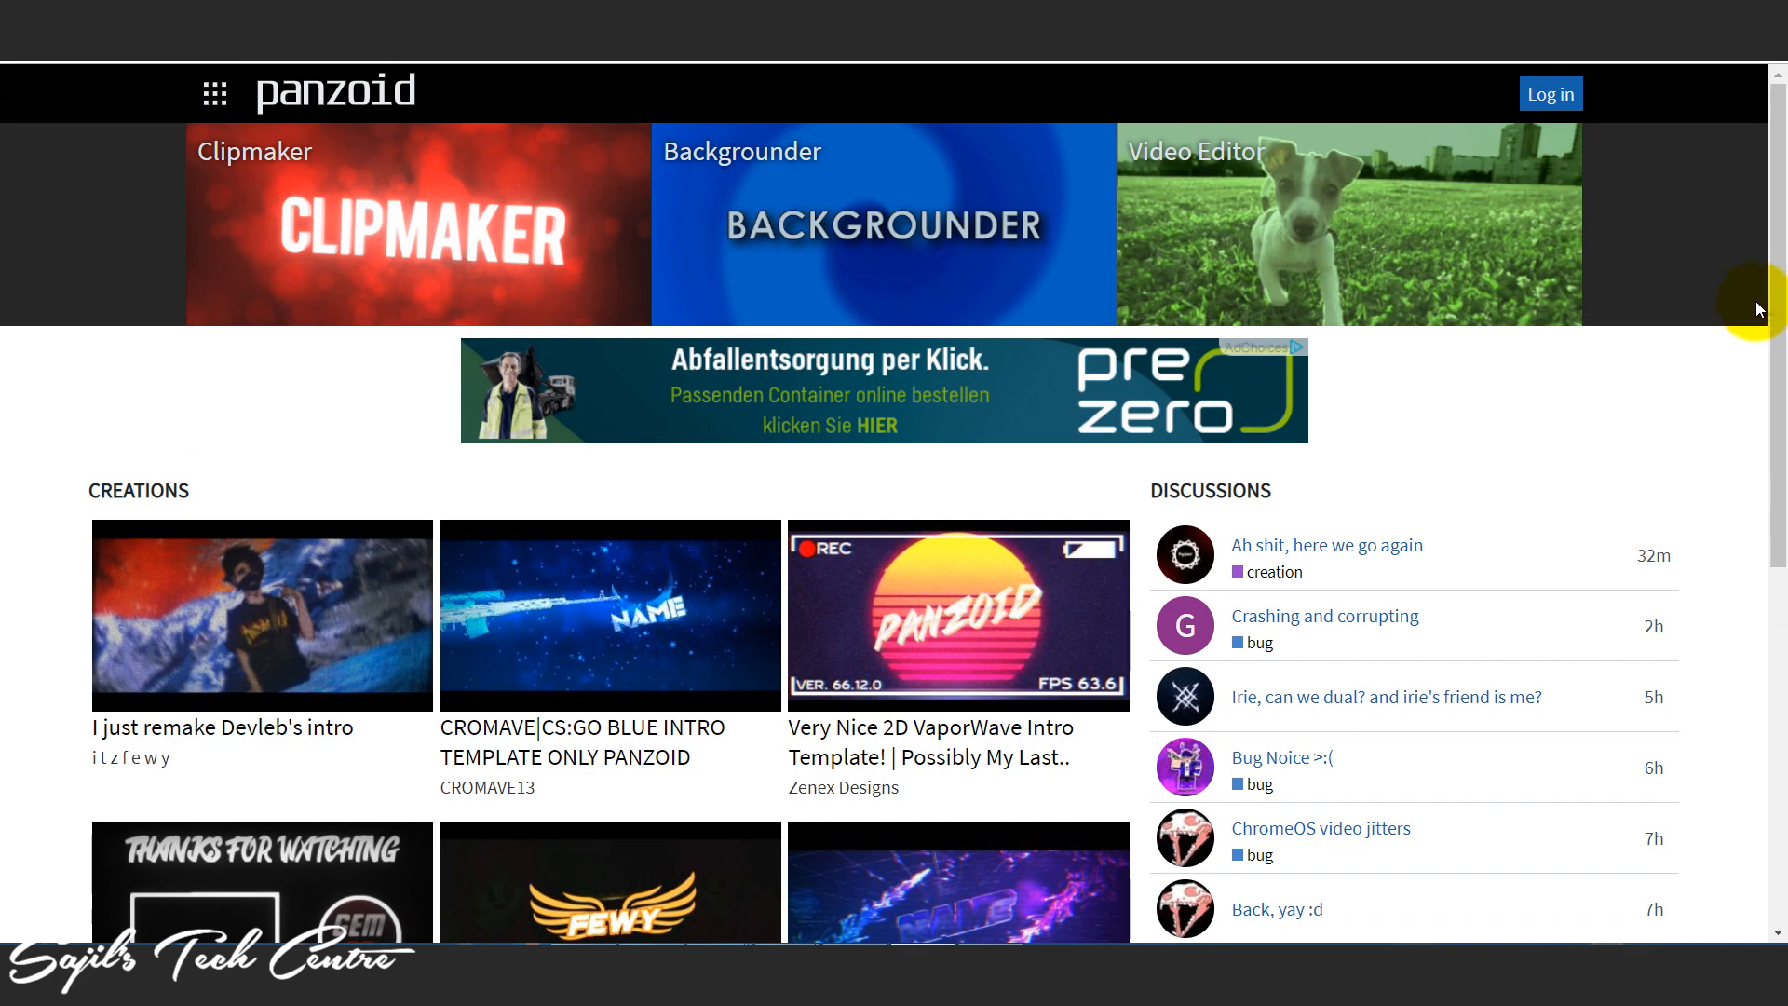
drag(1776, 438, 1780, 603)
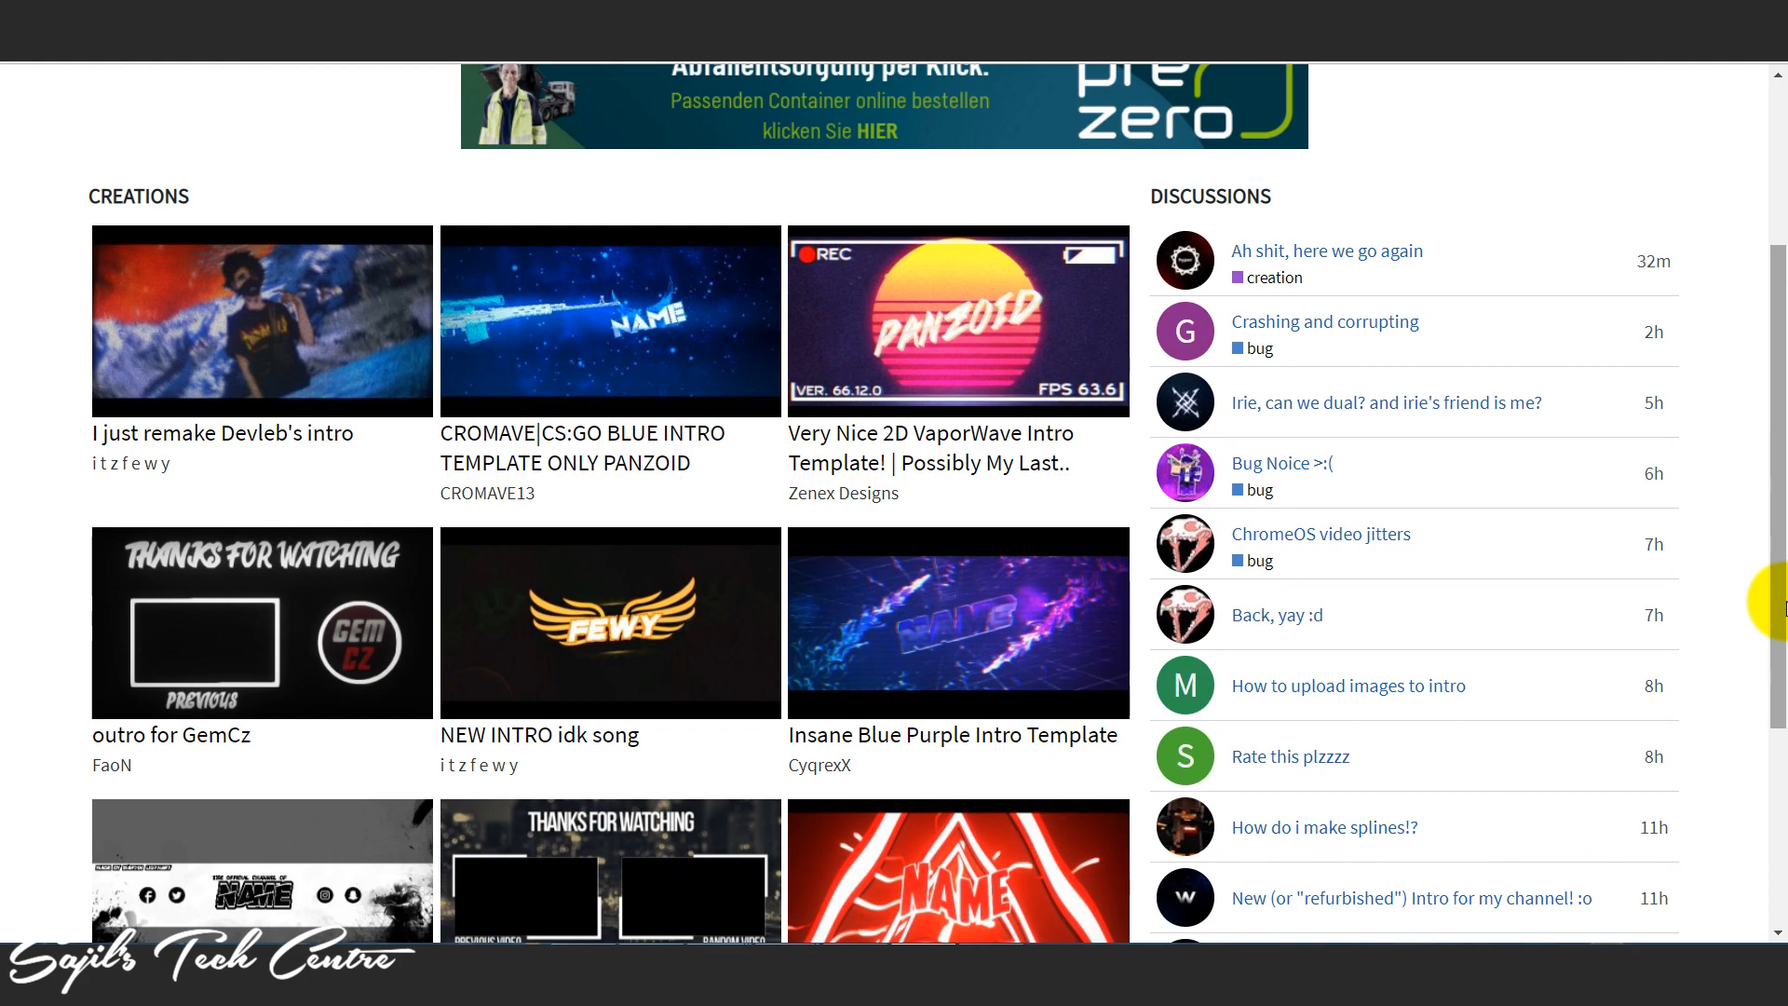
drag(1779, 605, 1761, 351)
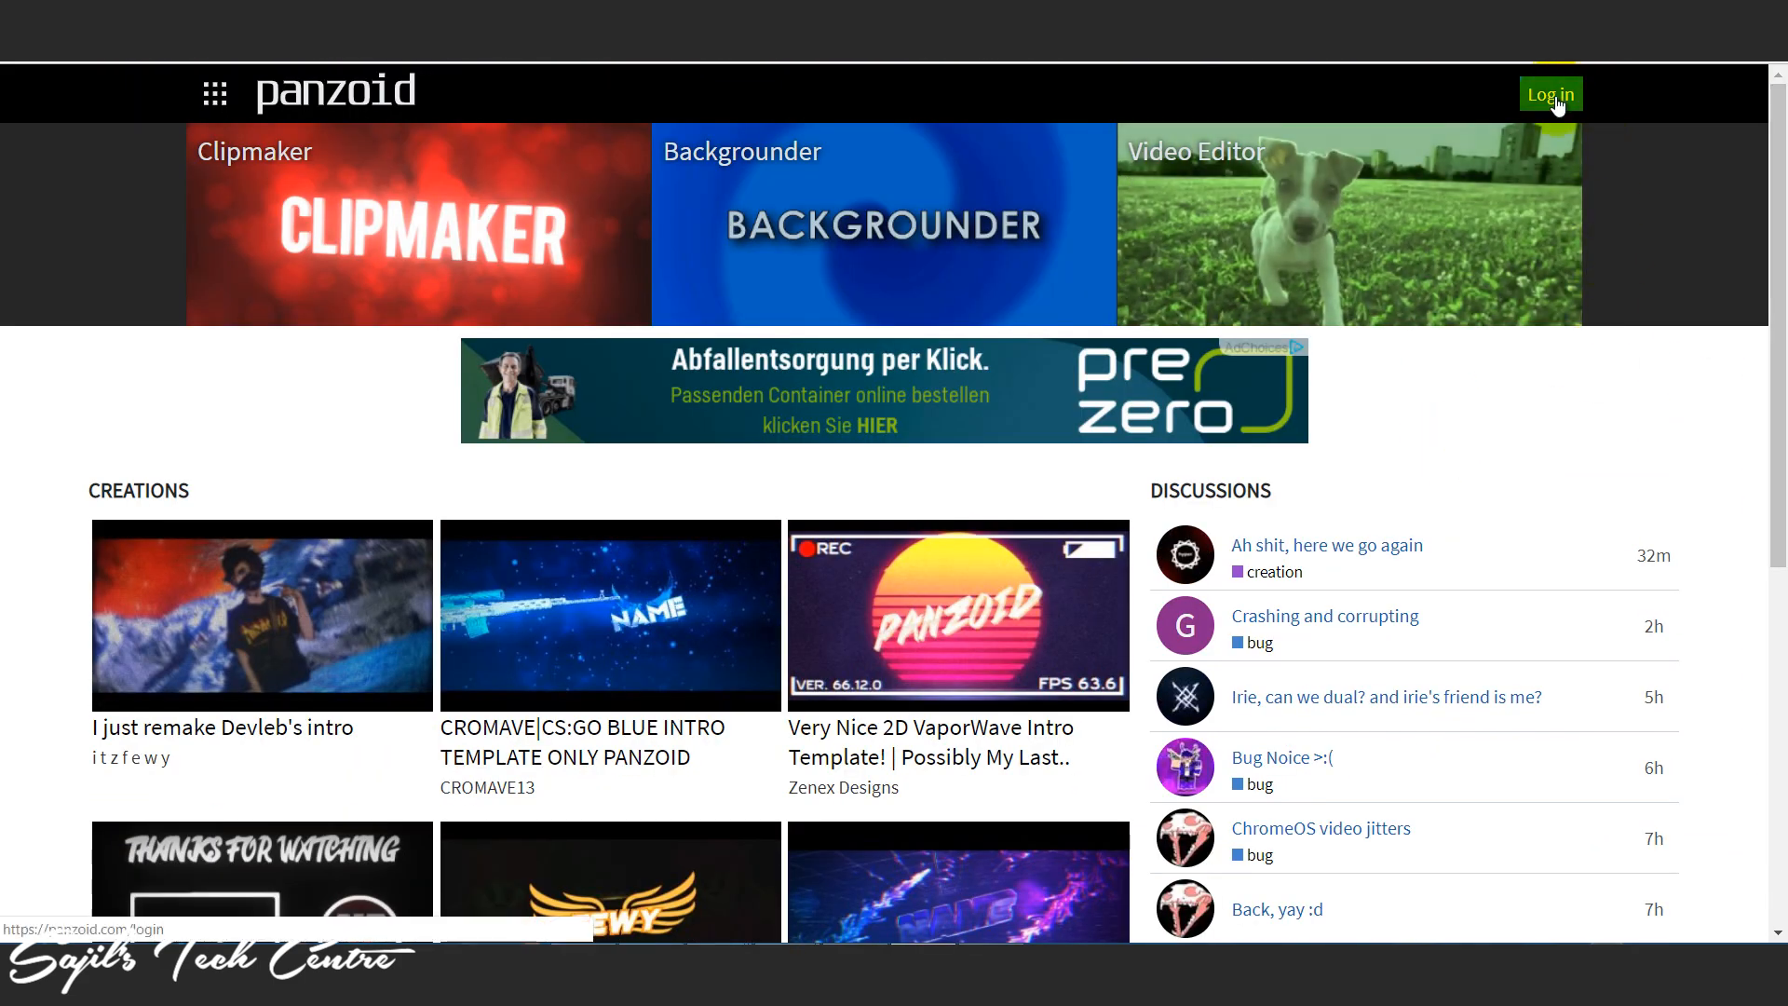
click(1589, 303)
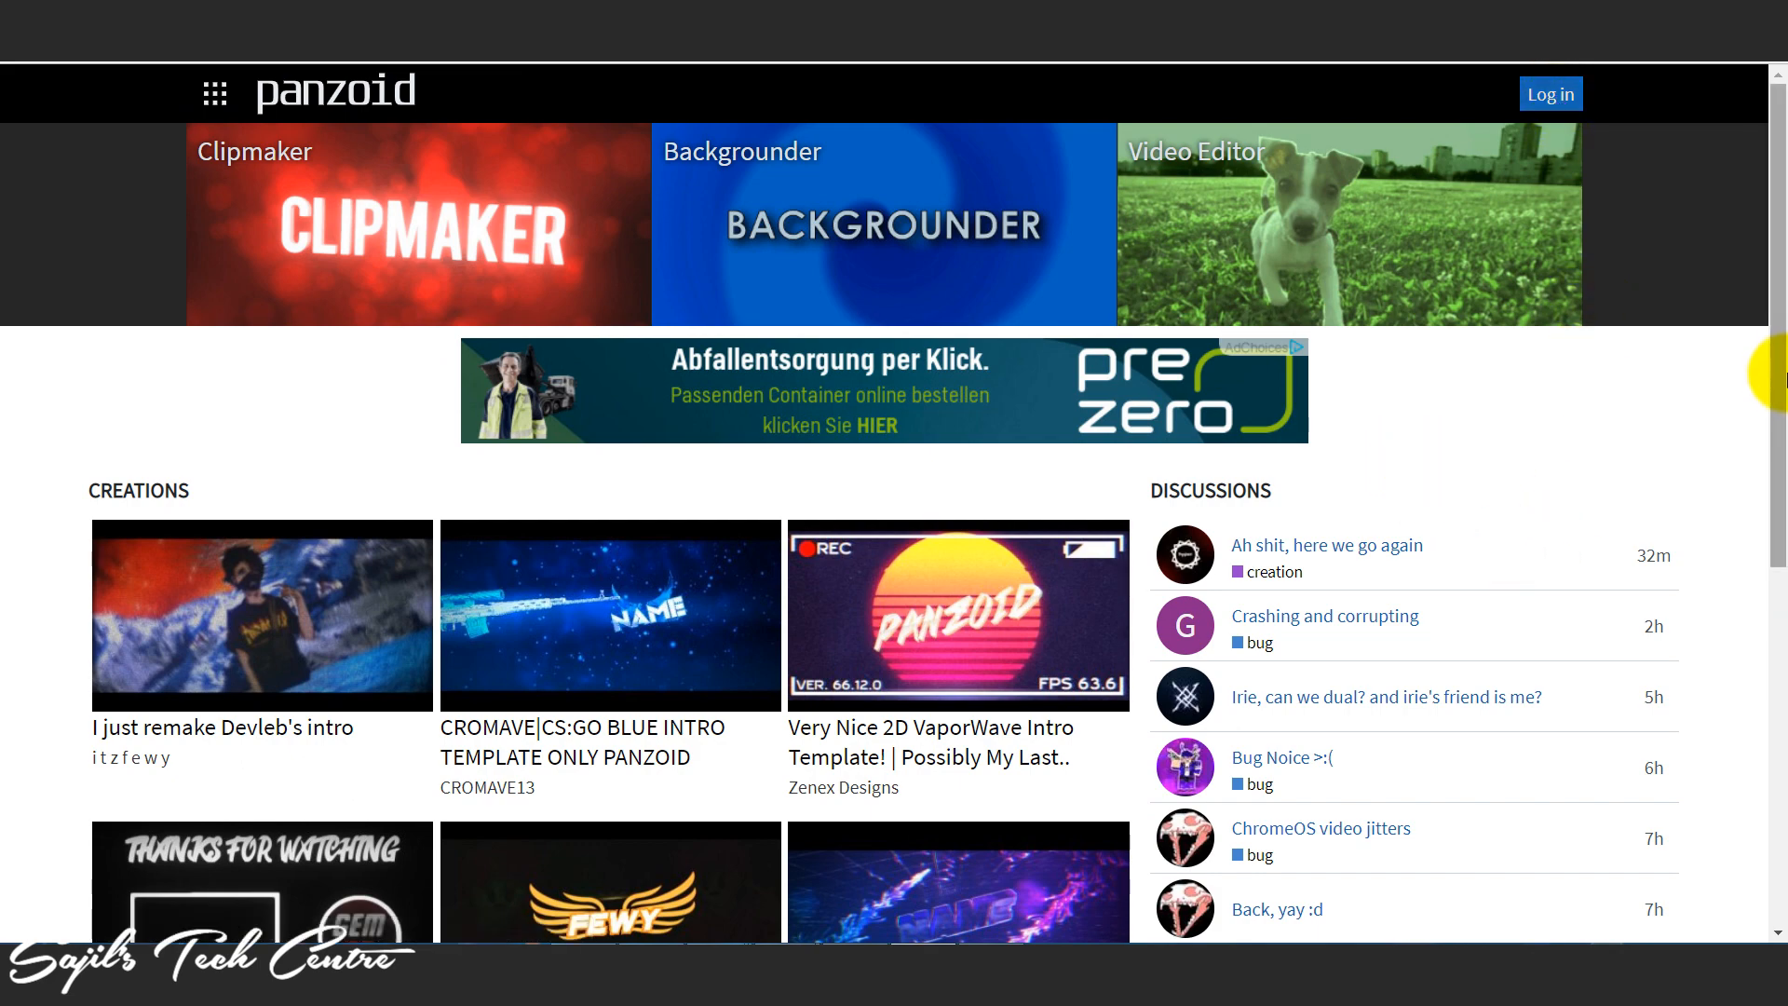
drag(1769, 372, 1778, 410)
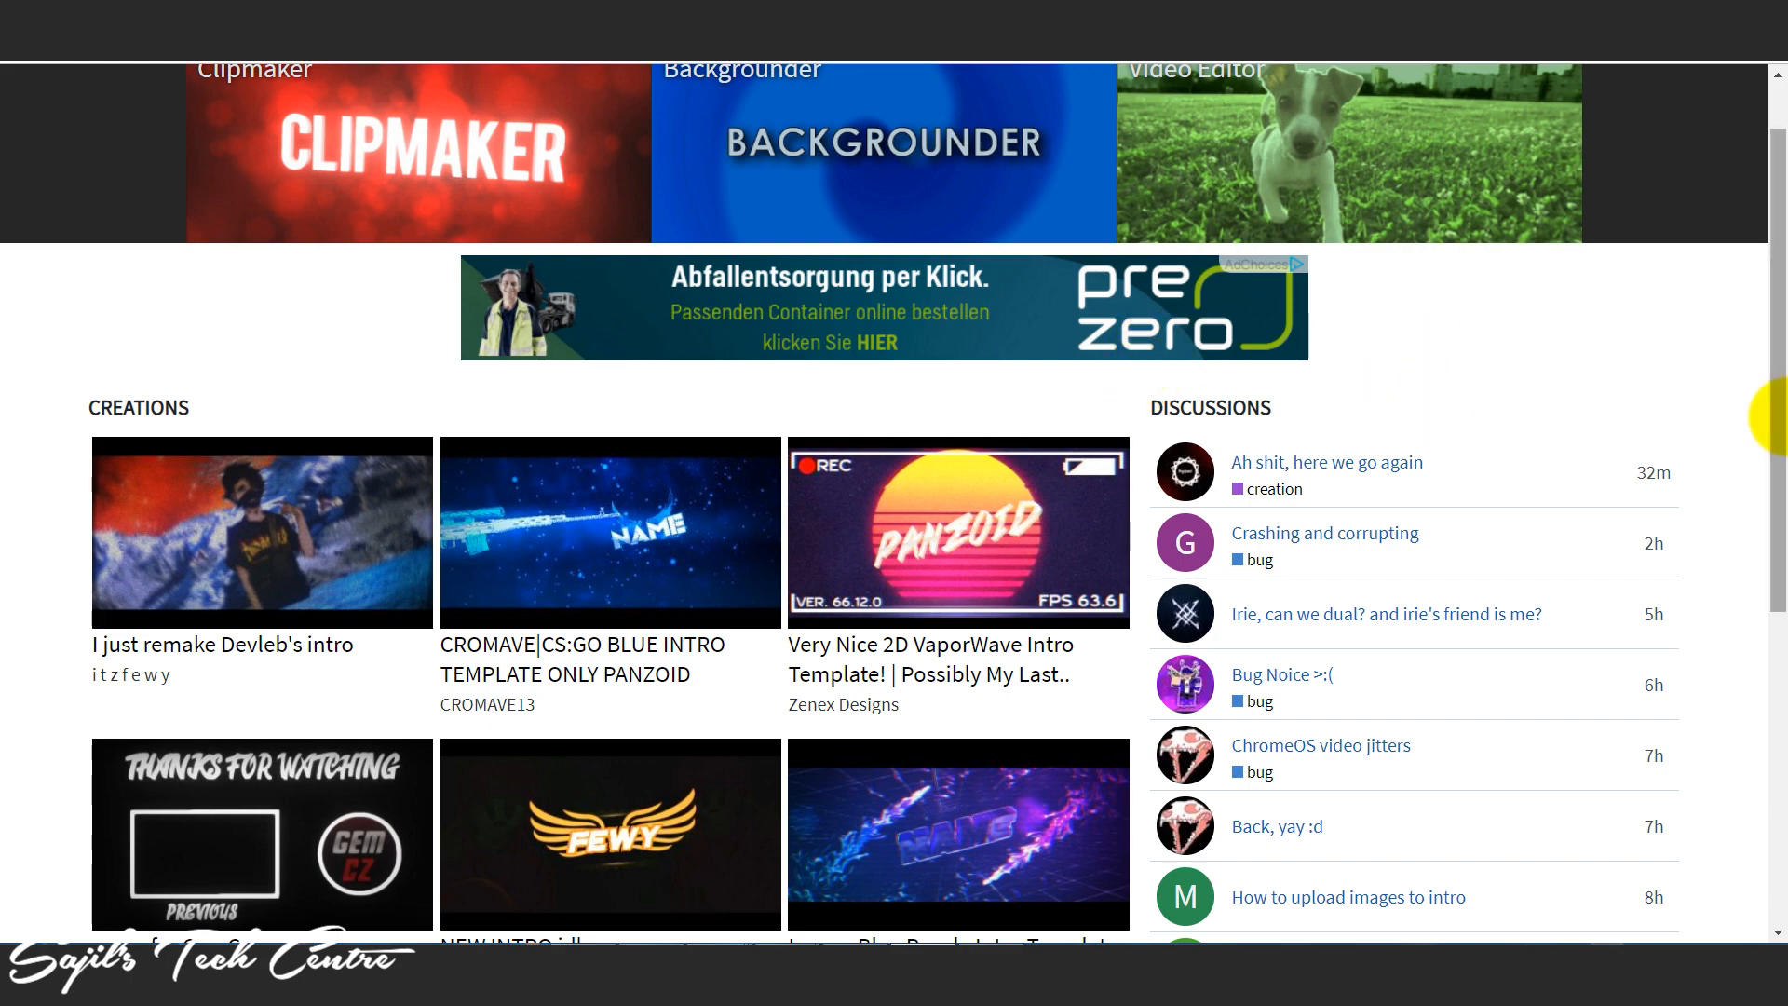
drag(1778, 478, 1768, 419)
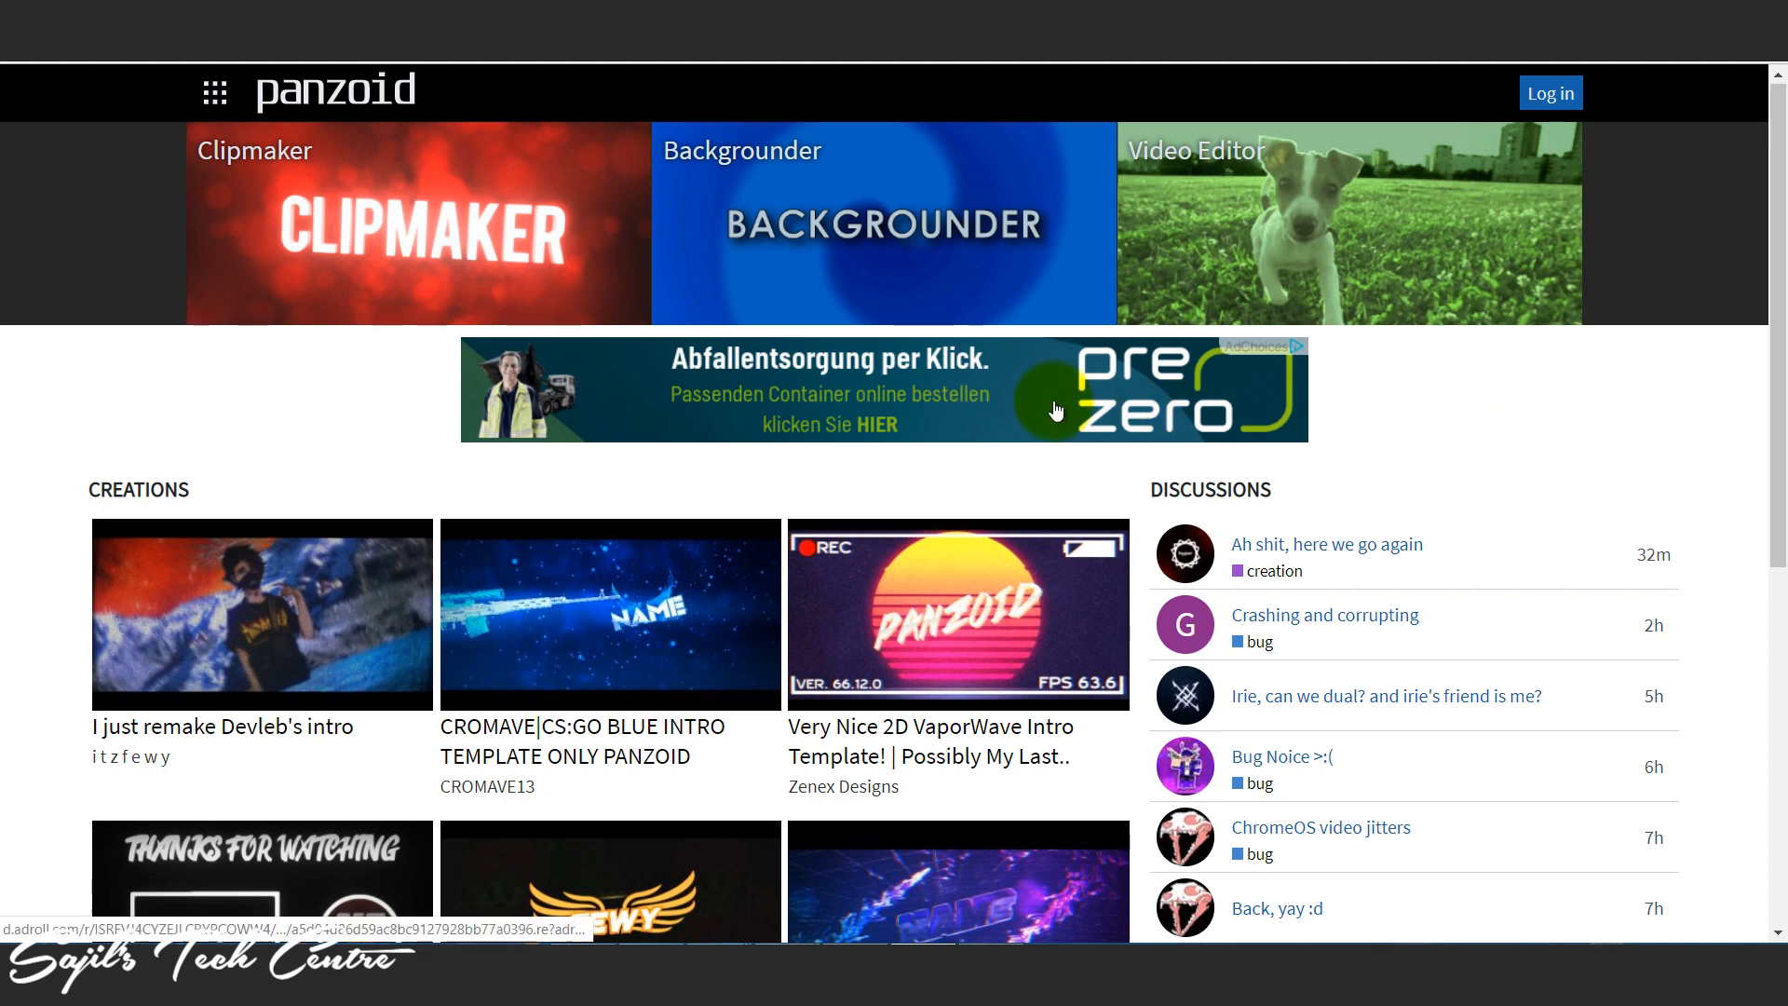
Step: Find the creation "SYNC INTRO 2D TEMPLATE!!PROFESSIONAL!!" and open it in Clipmaker
drag(1777, 382, 1725, 571)
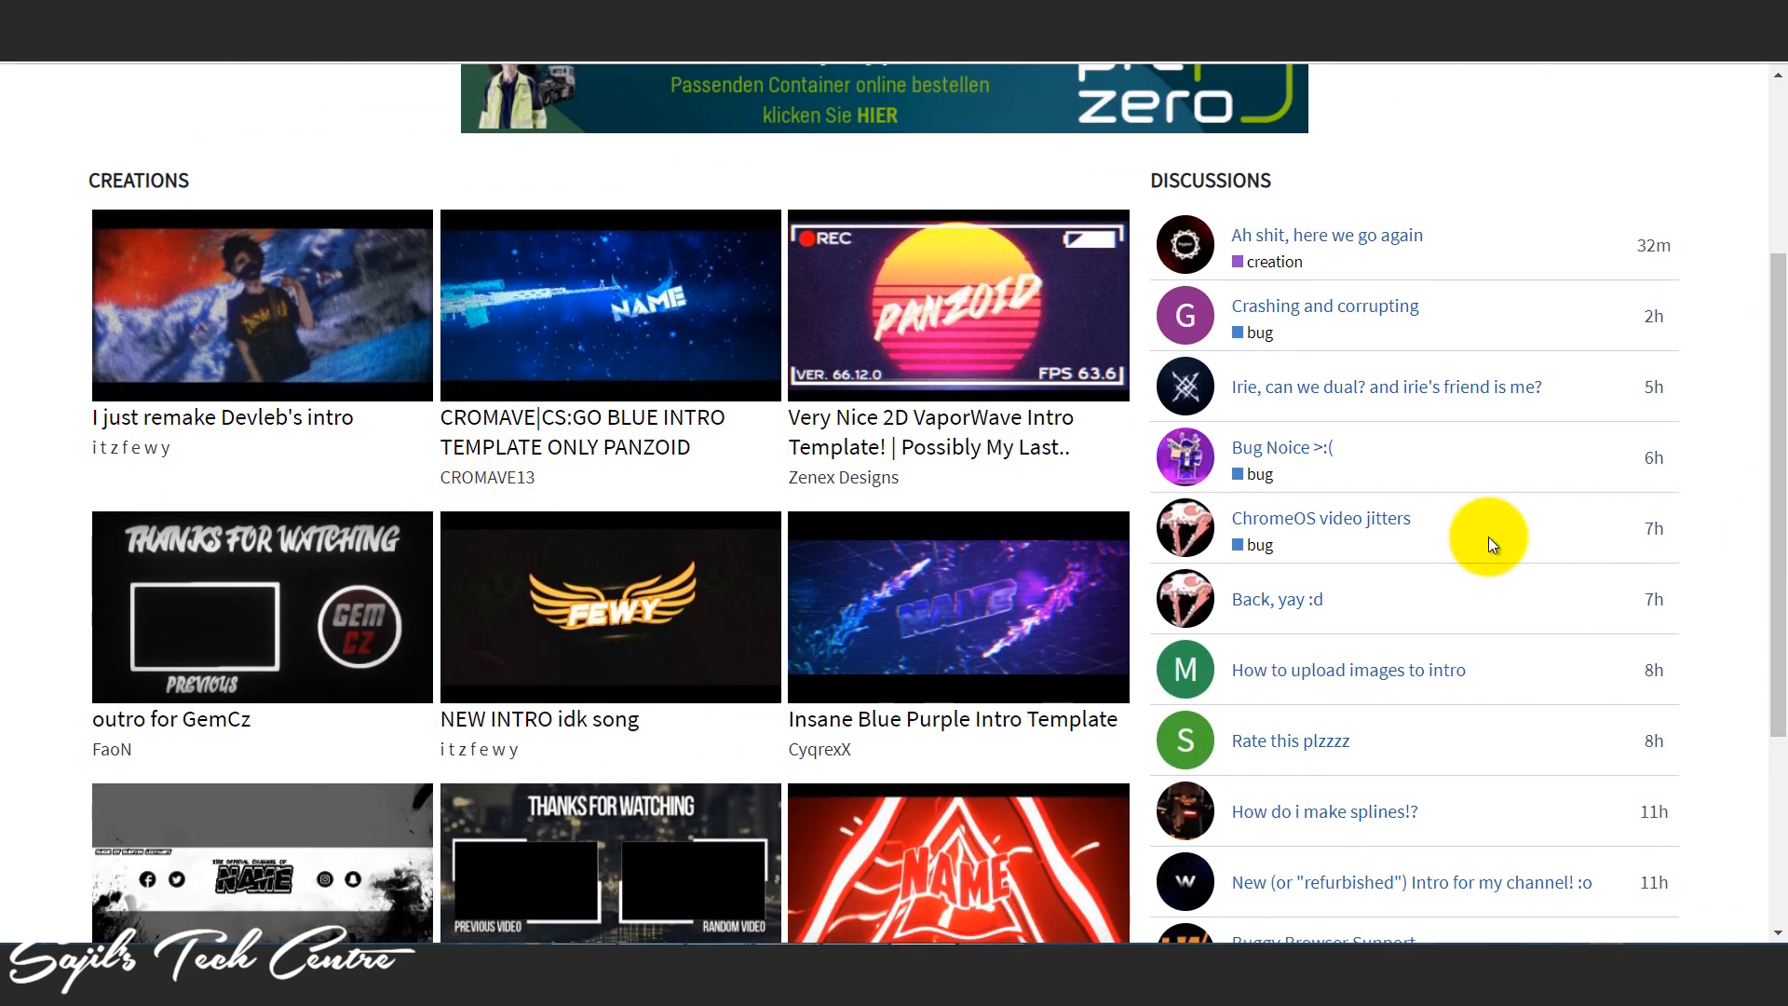
drag(1773, 479, 1781, 591)
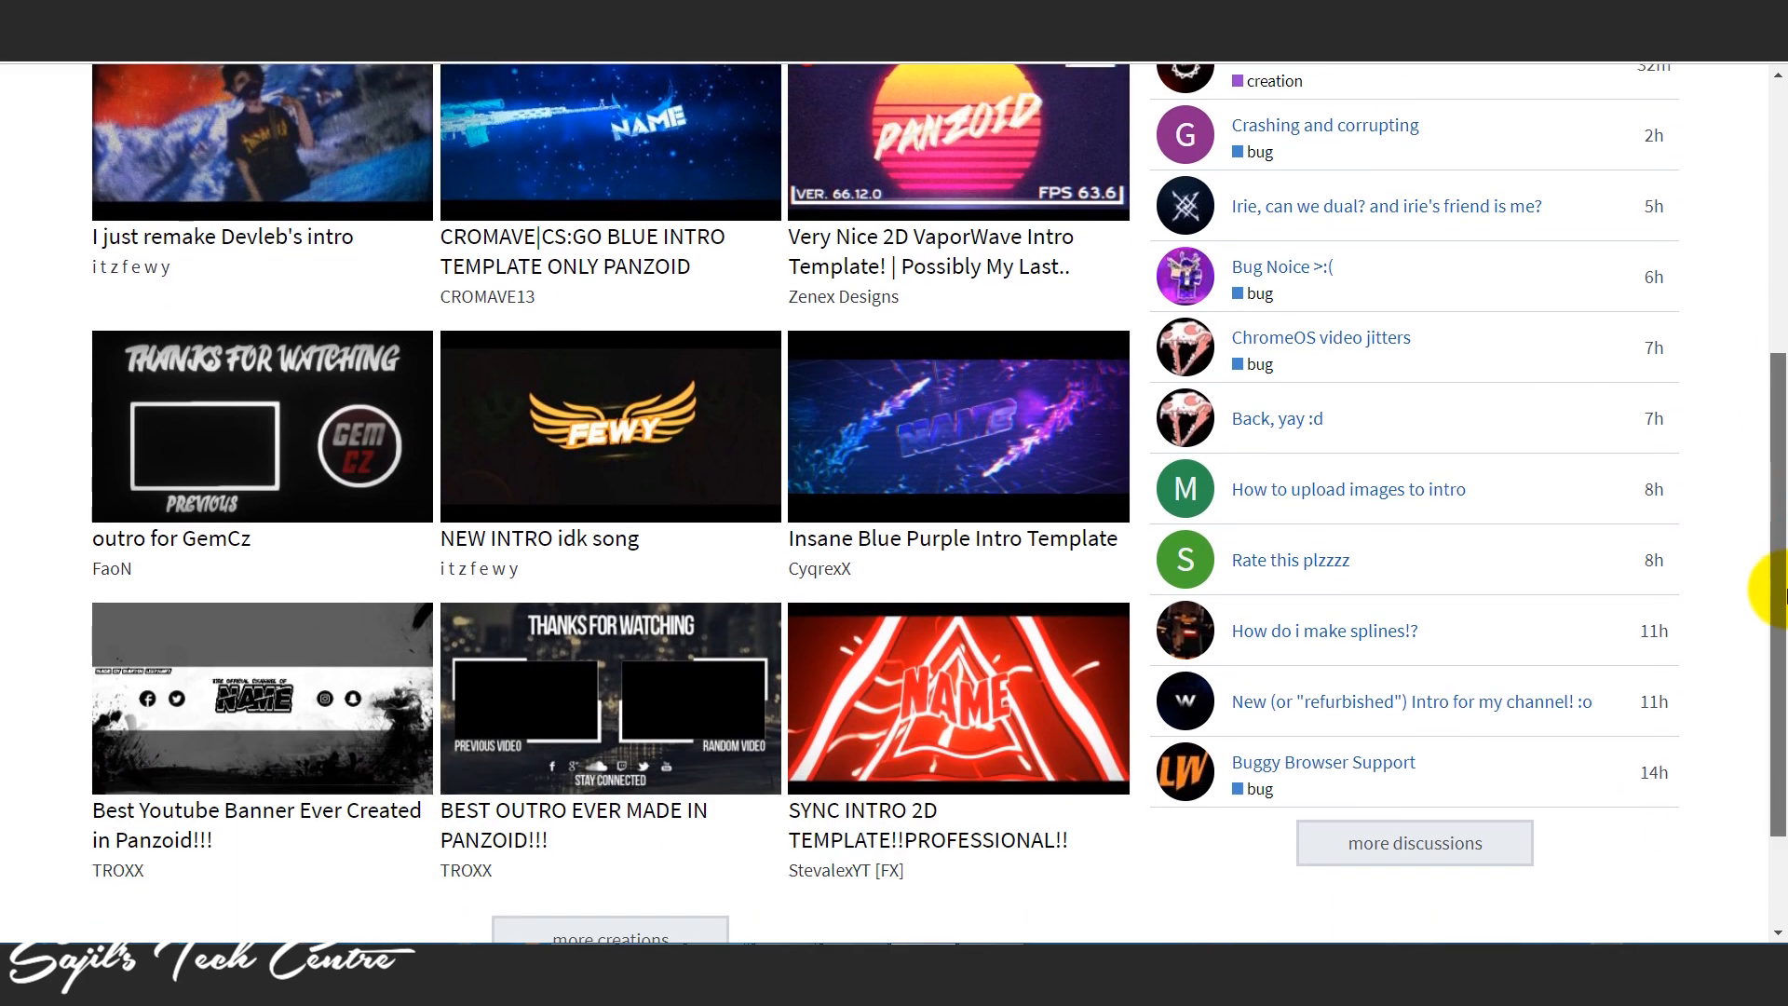
drag(1783, 592, 1757, 619)
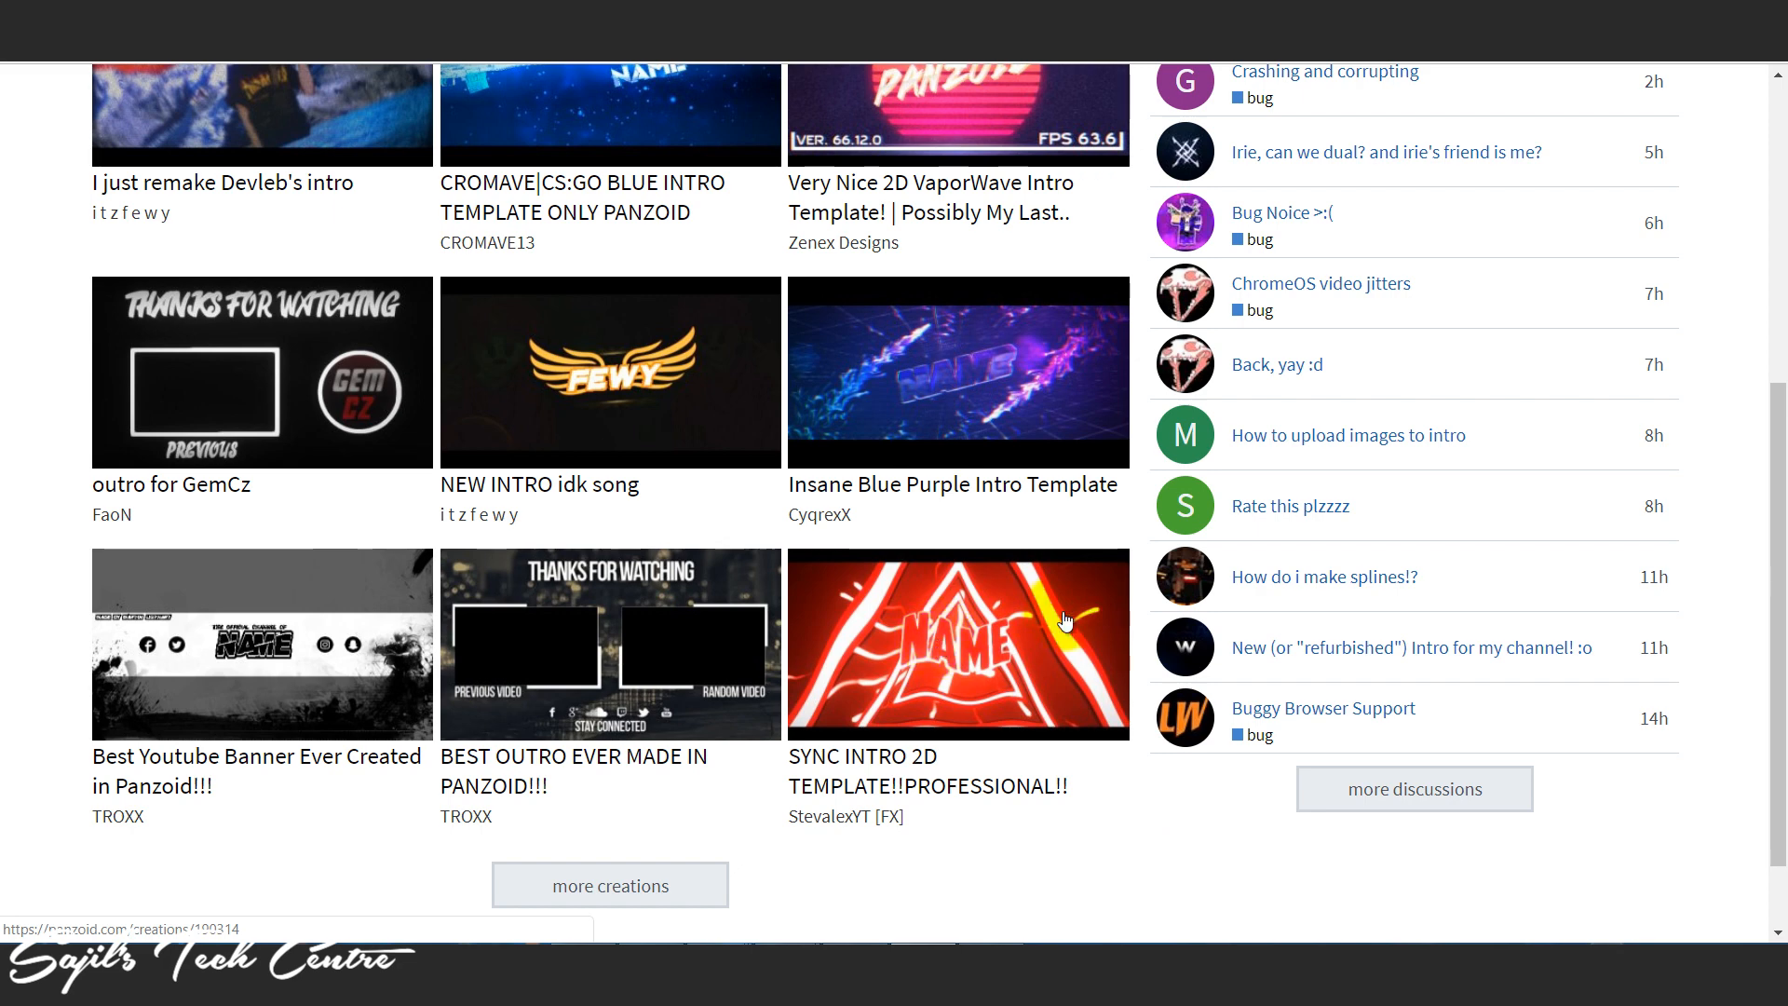
click(934, 668)
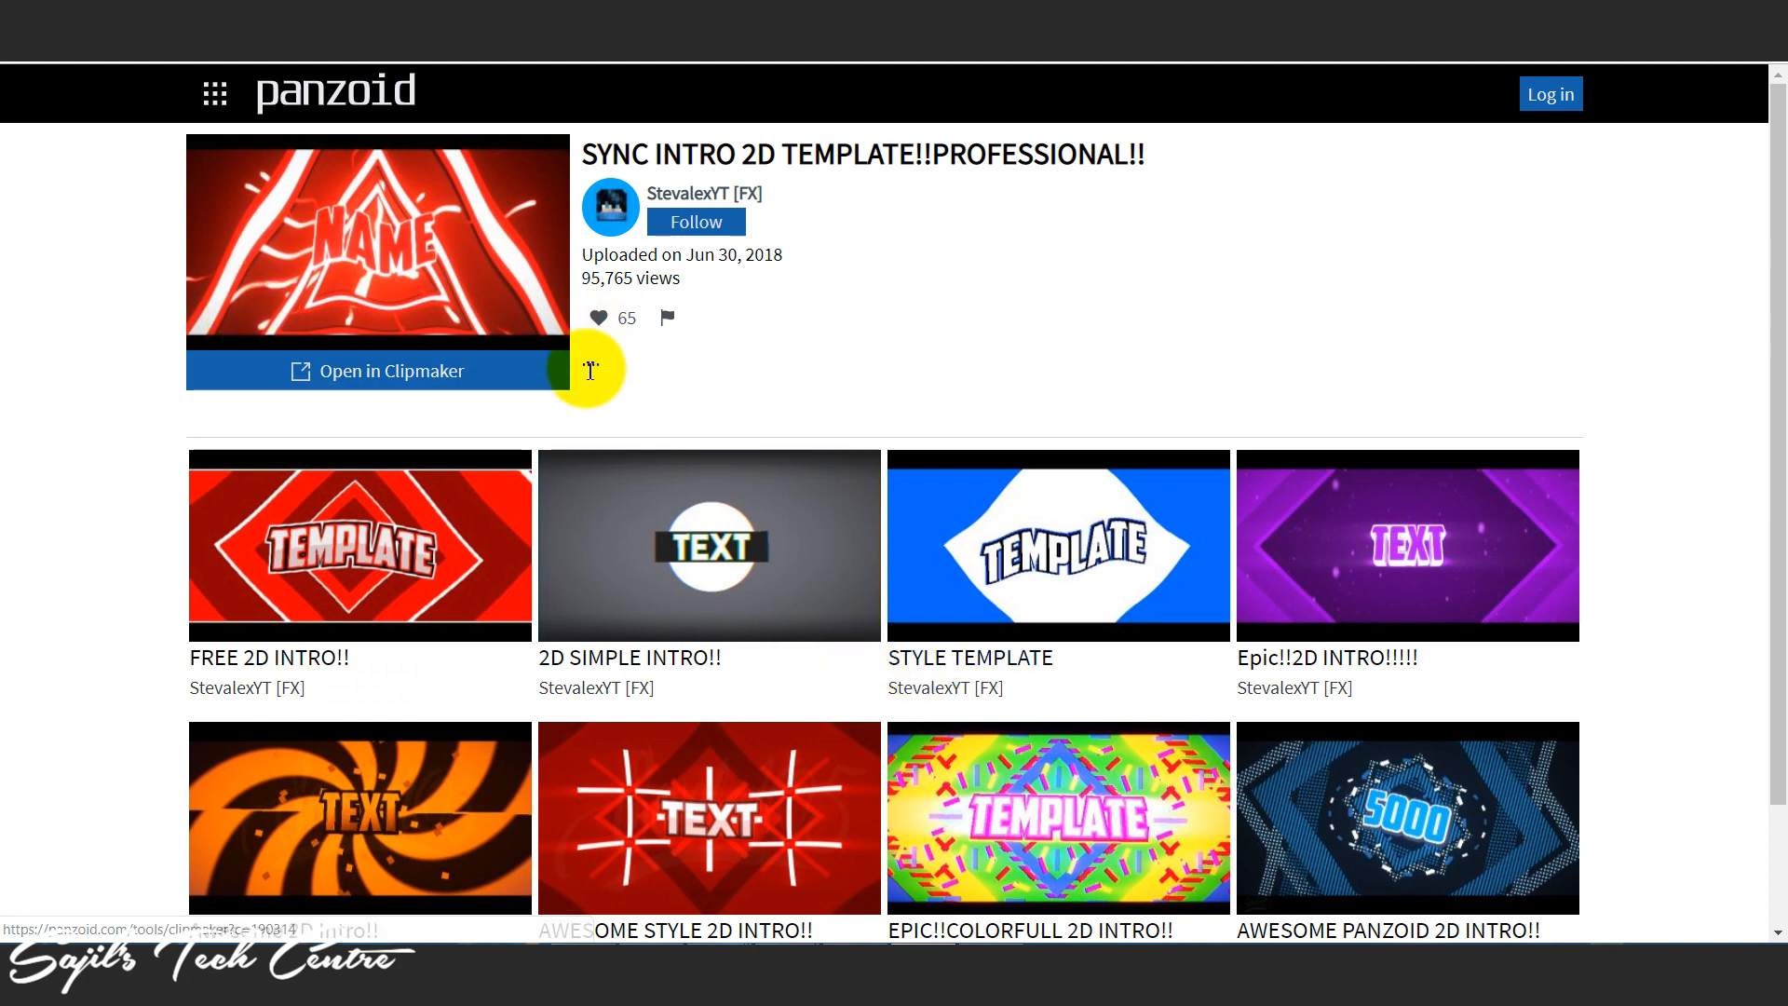
click(374, 371)
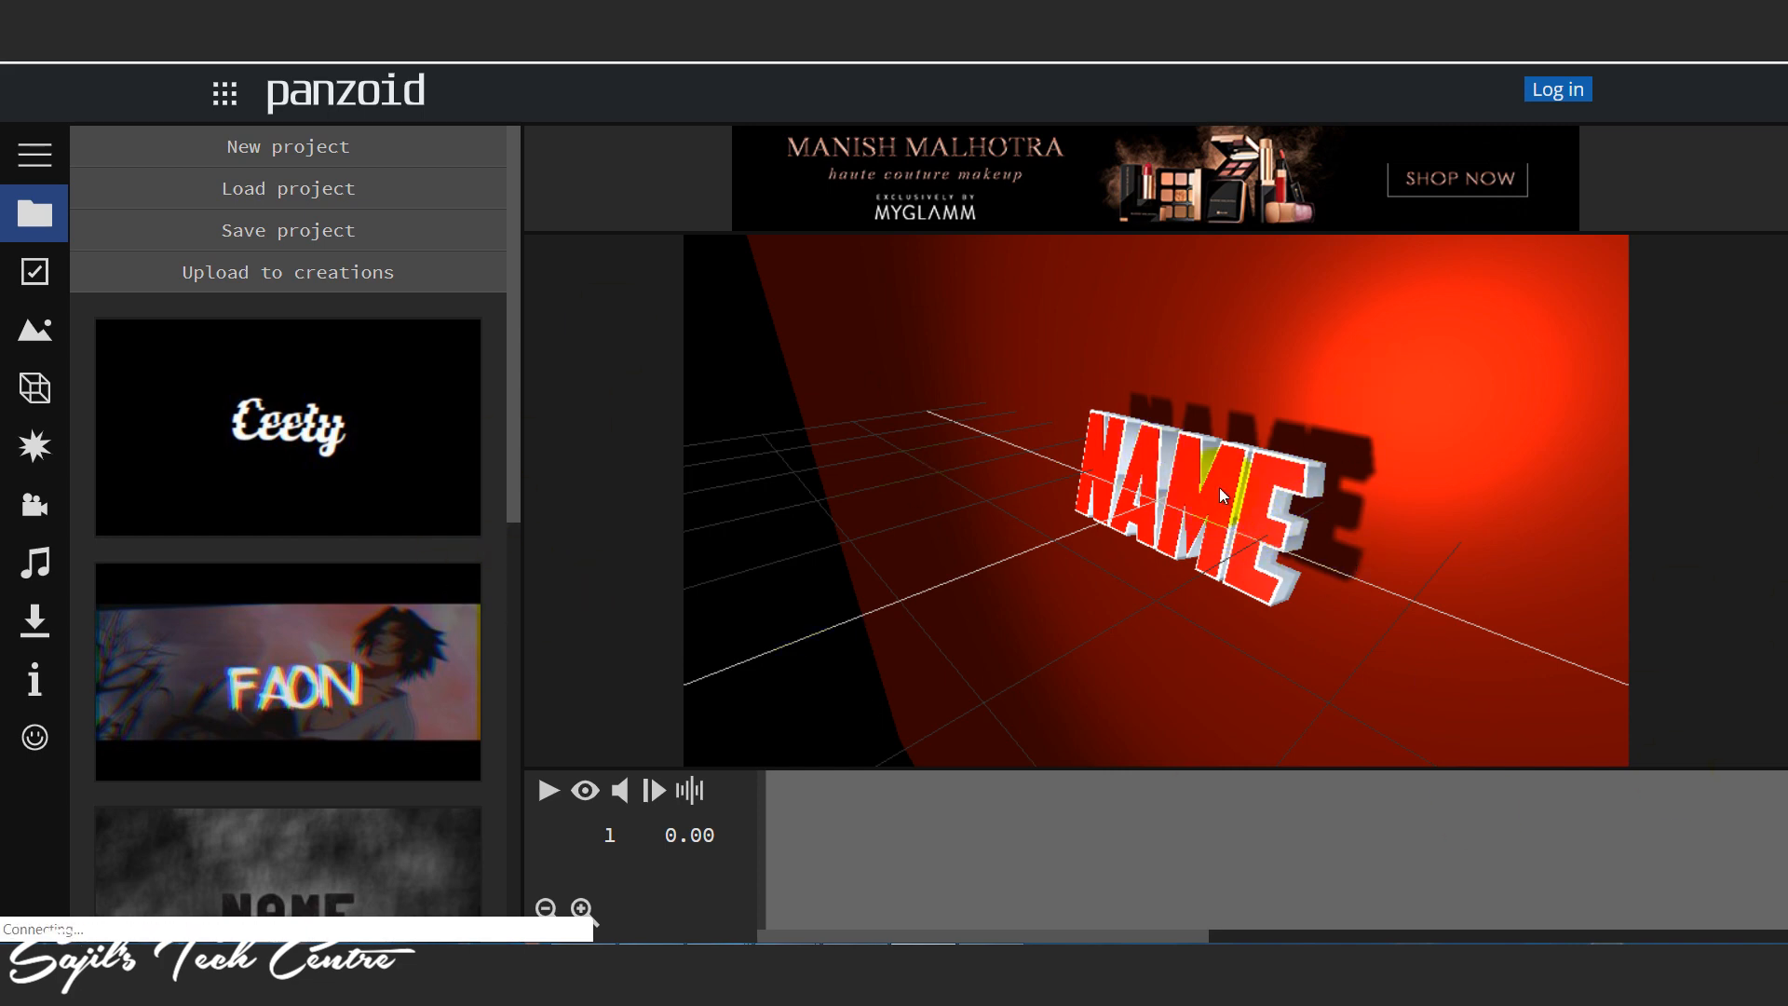
Step: Play the template's animation in the preview, pausing and resuming it to review the intro
click(557, 803)
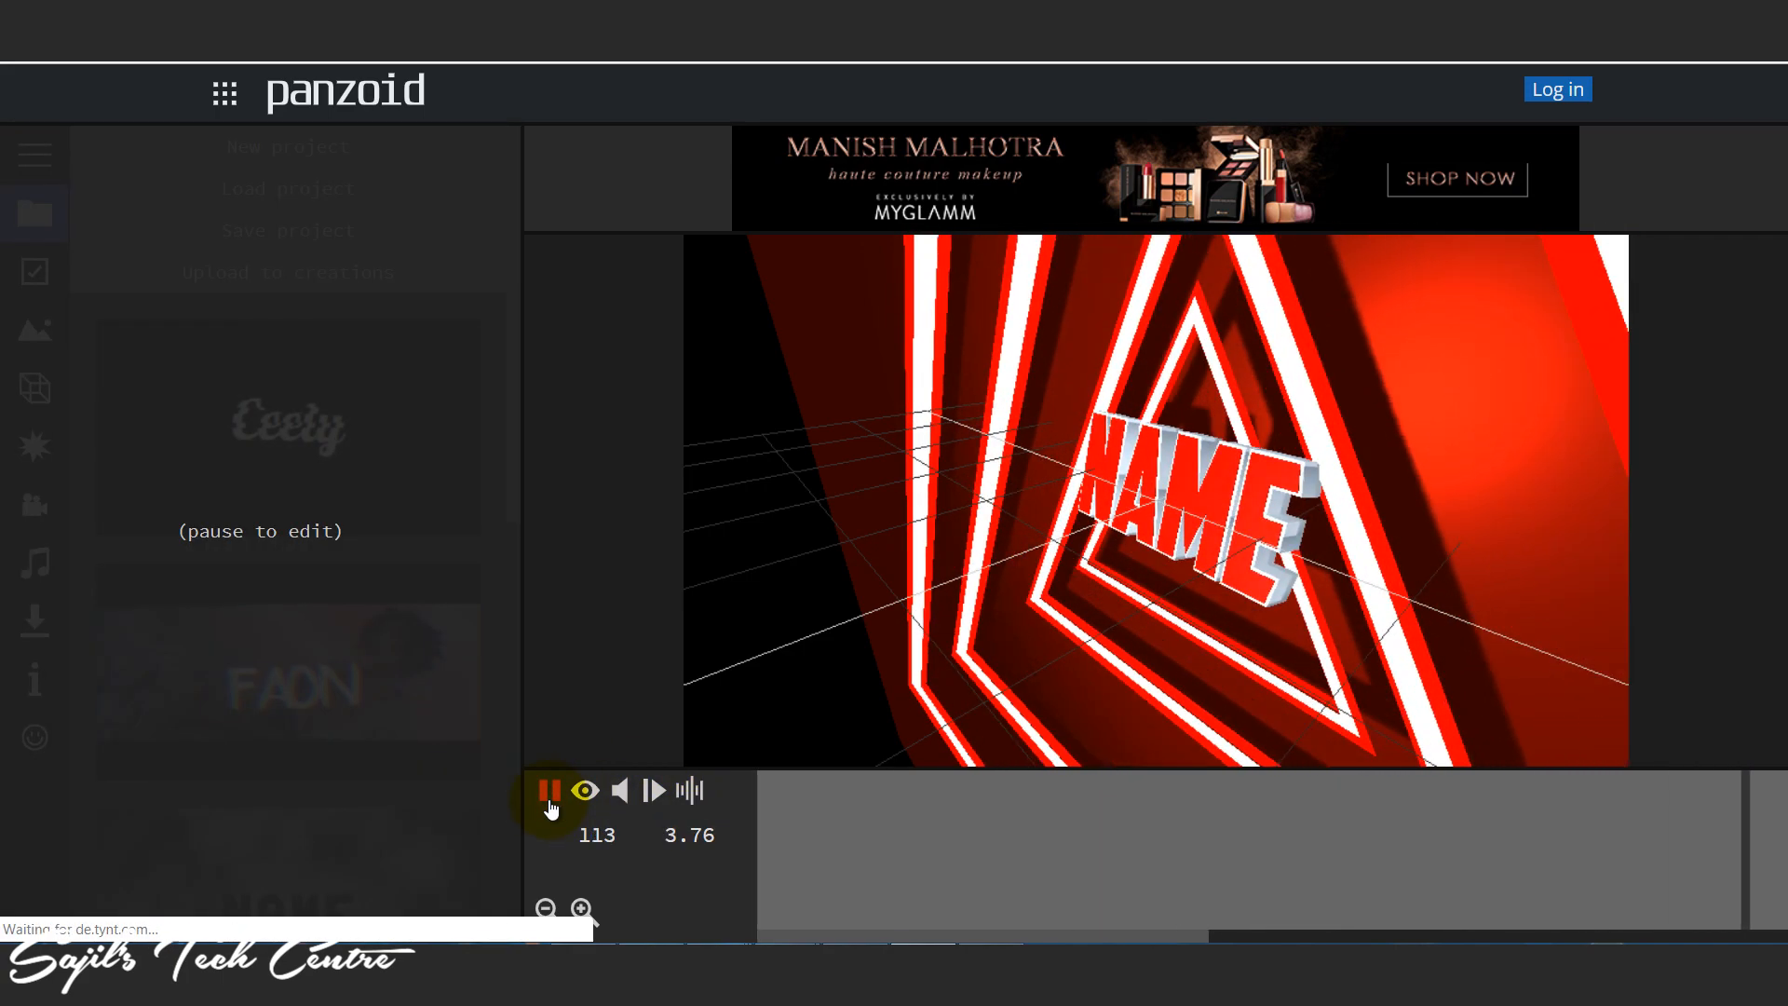
click(551, 801)
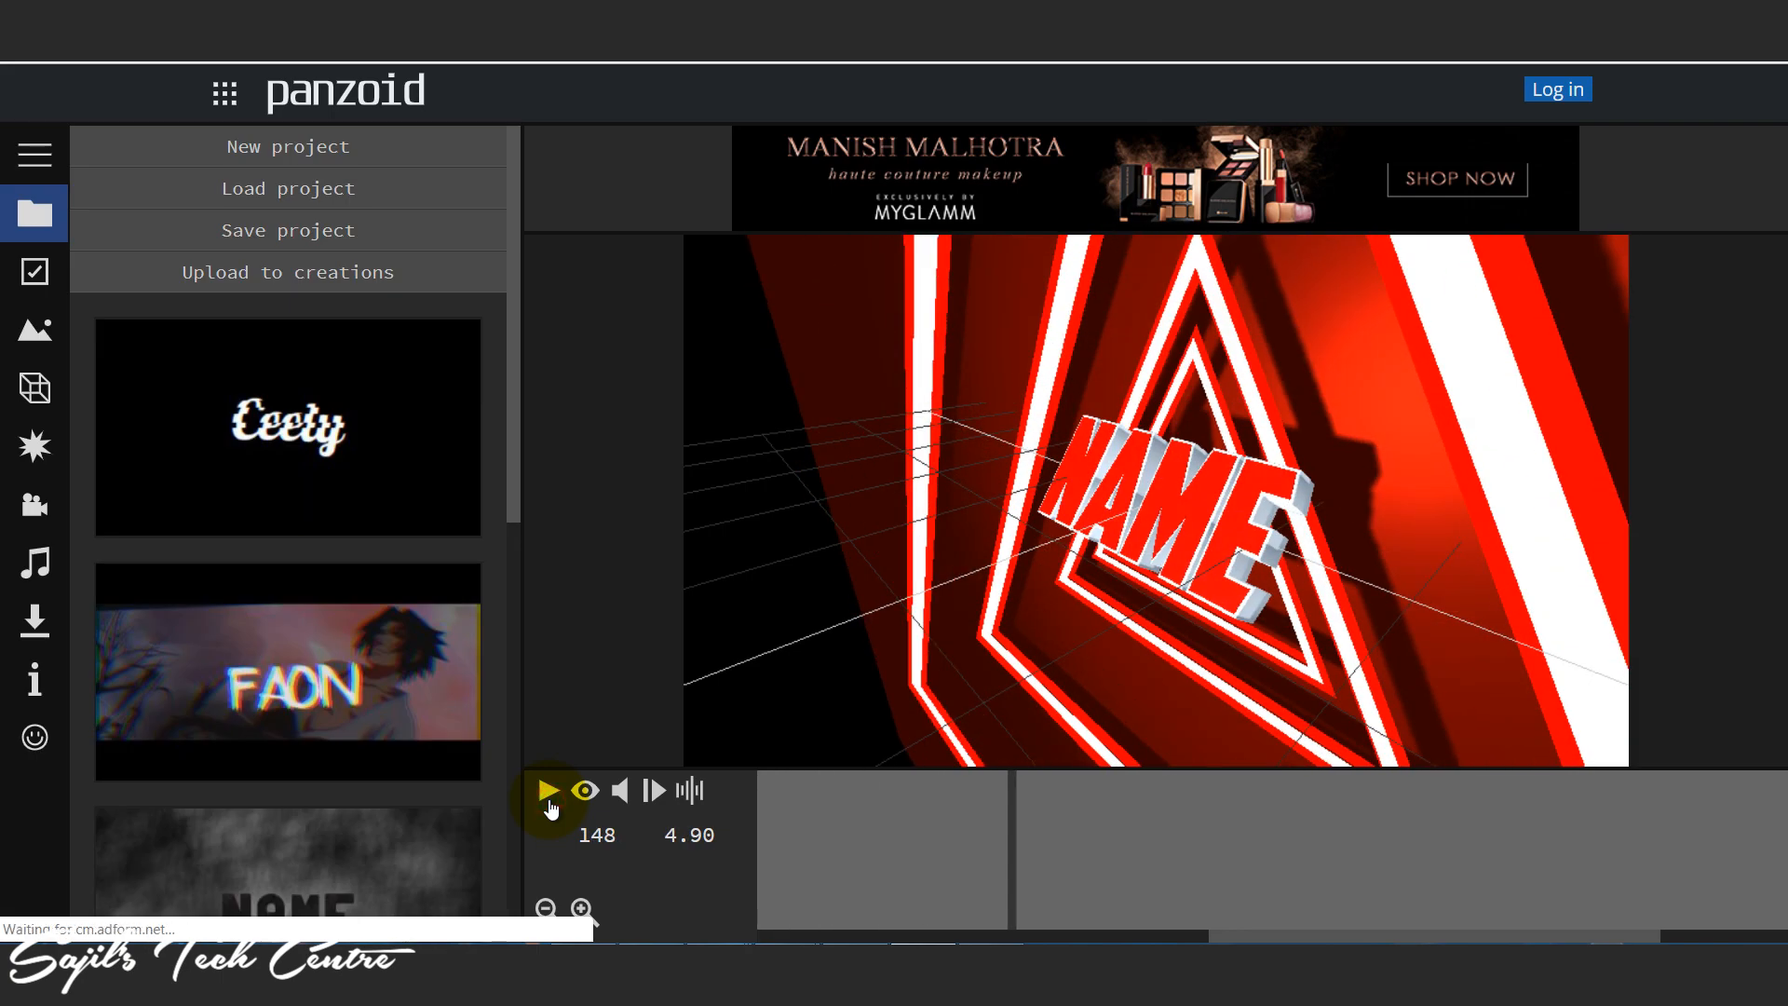
click(550, 801)
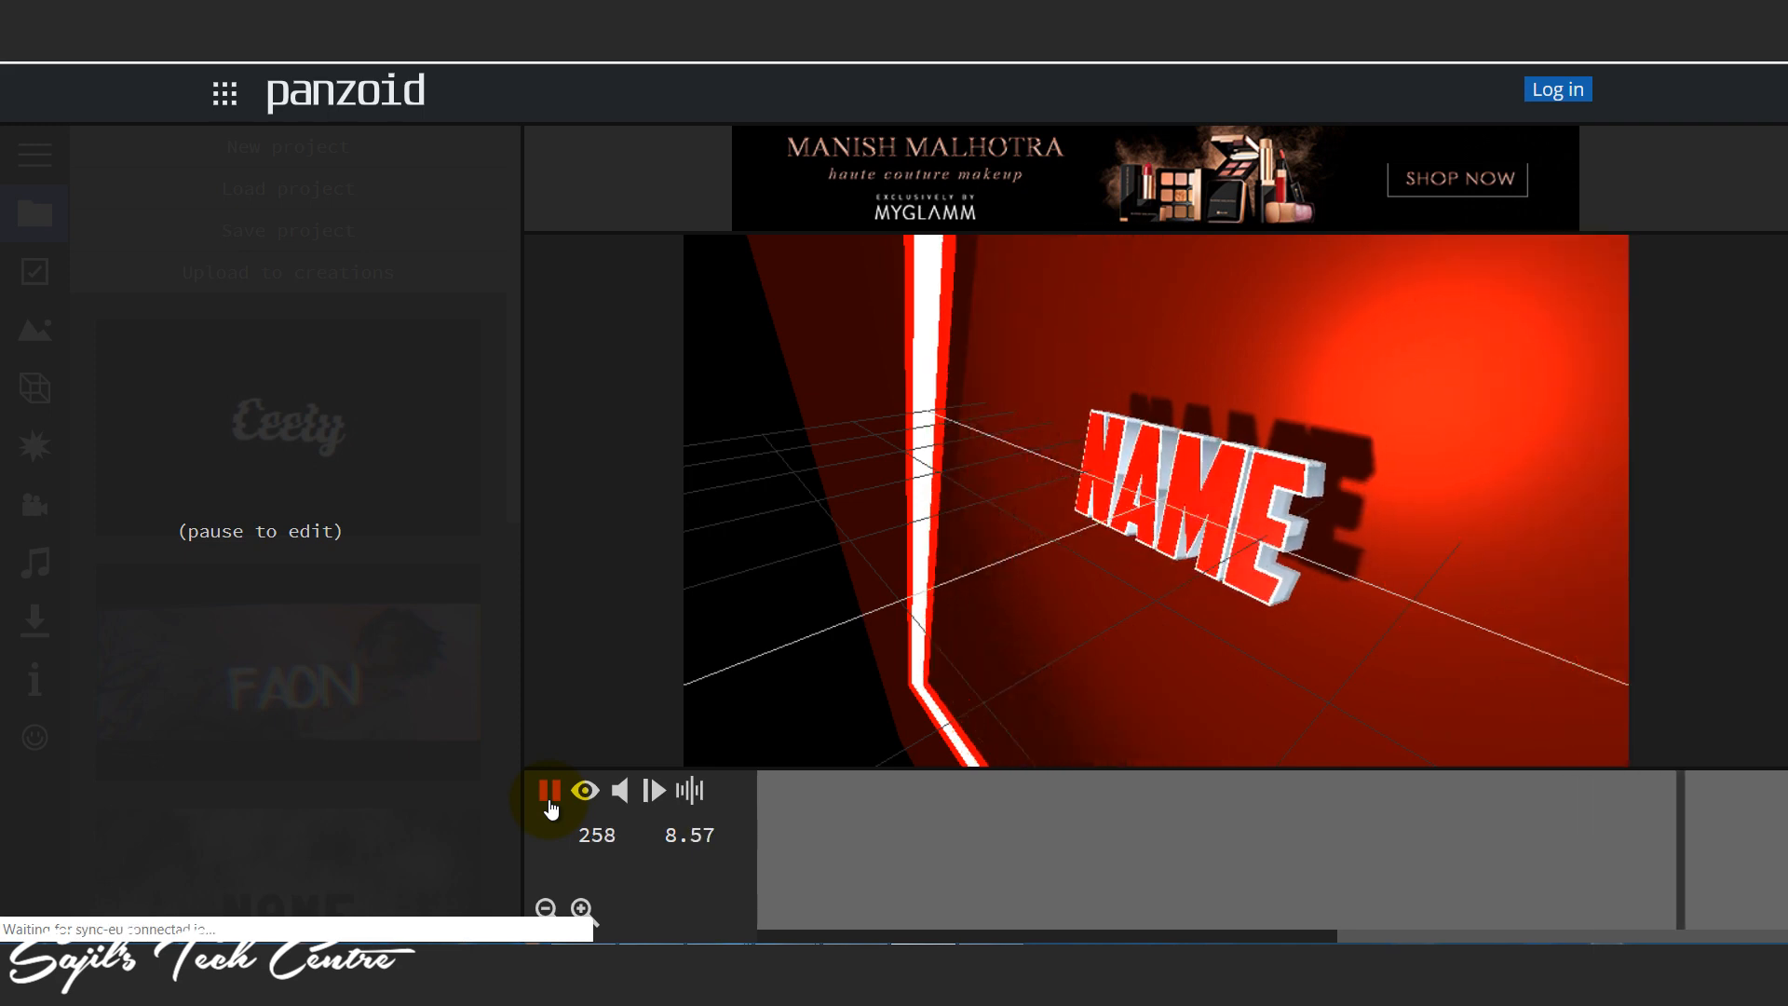
click(550, 801)
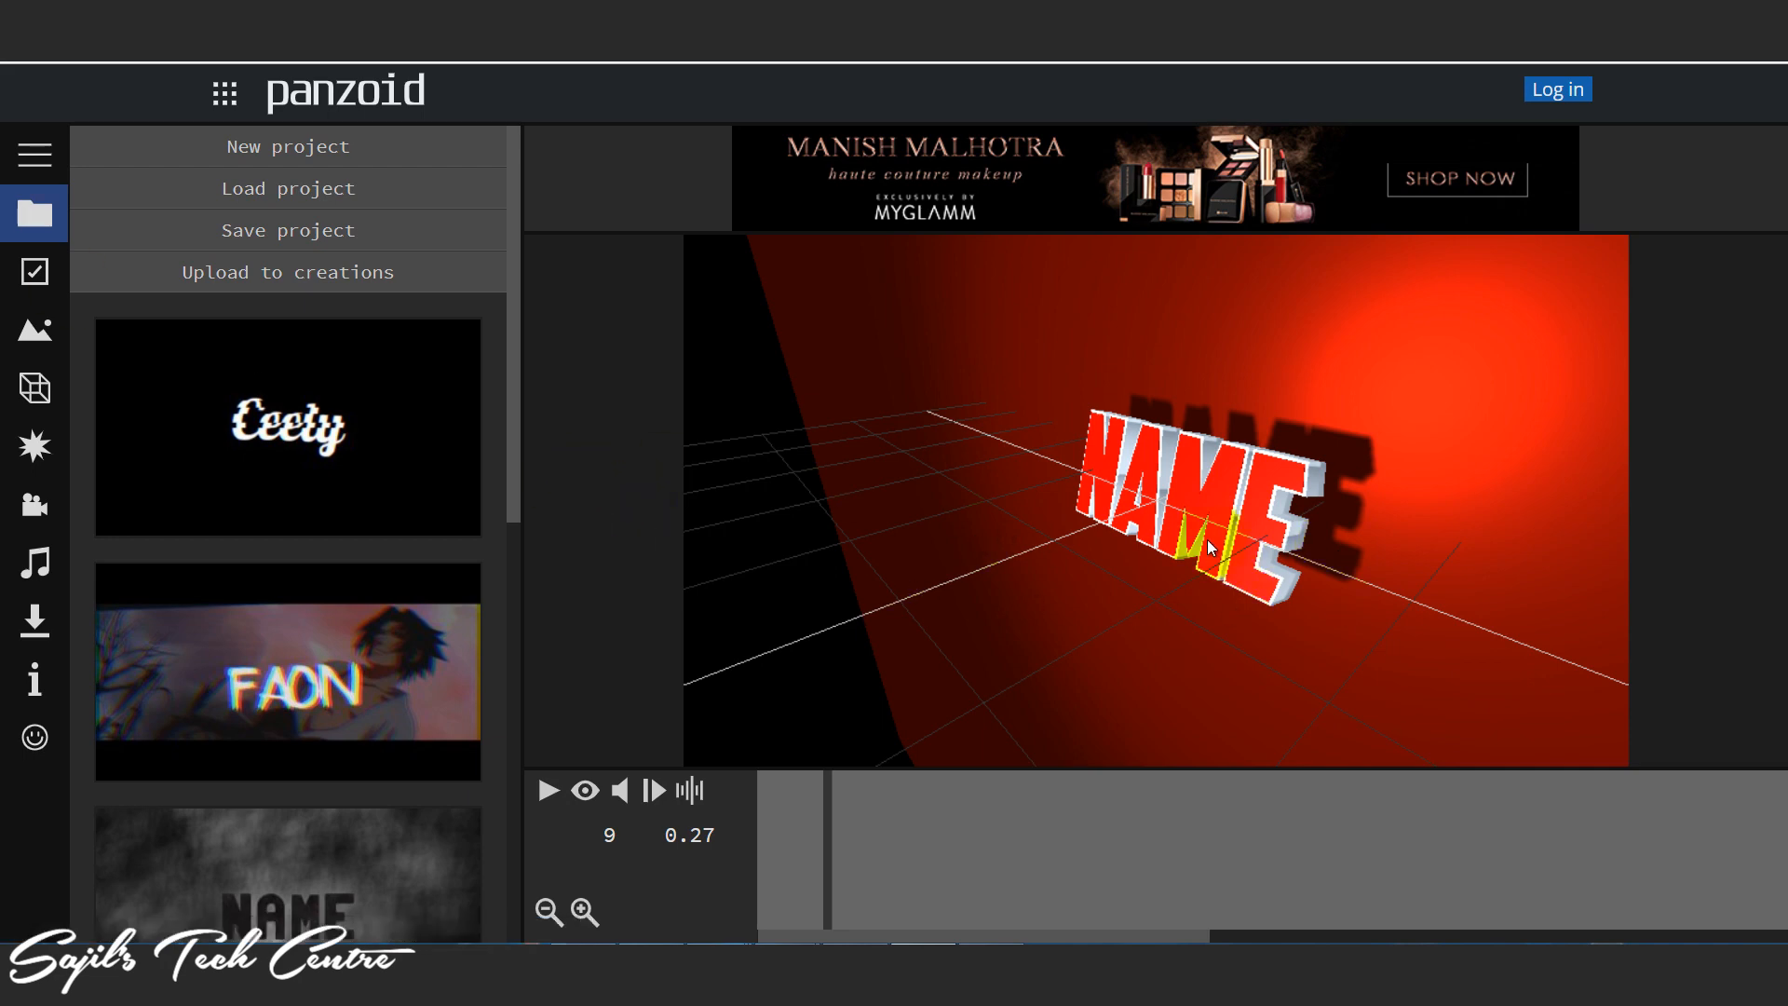
Step: Replace the wording of the first NAME text object in the tEXT group with the channel owner's name in capitals
click(37, 391)
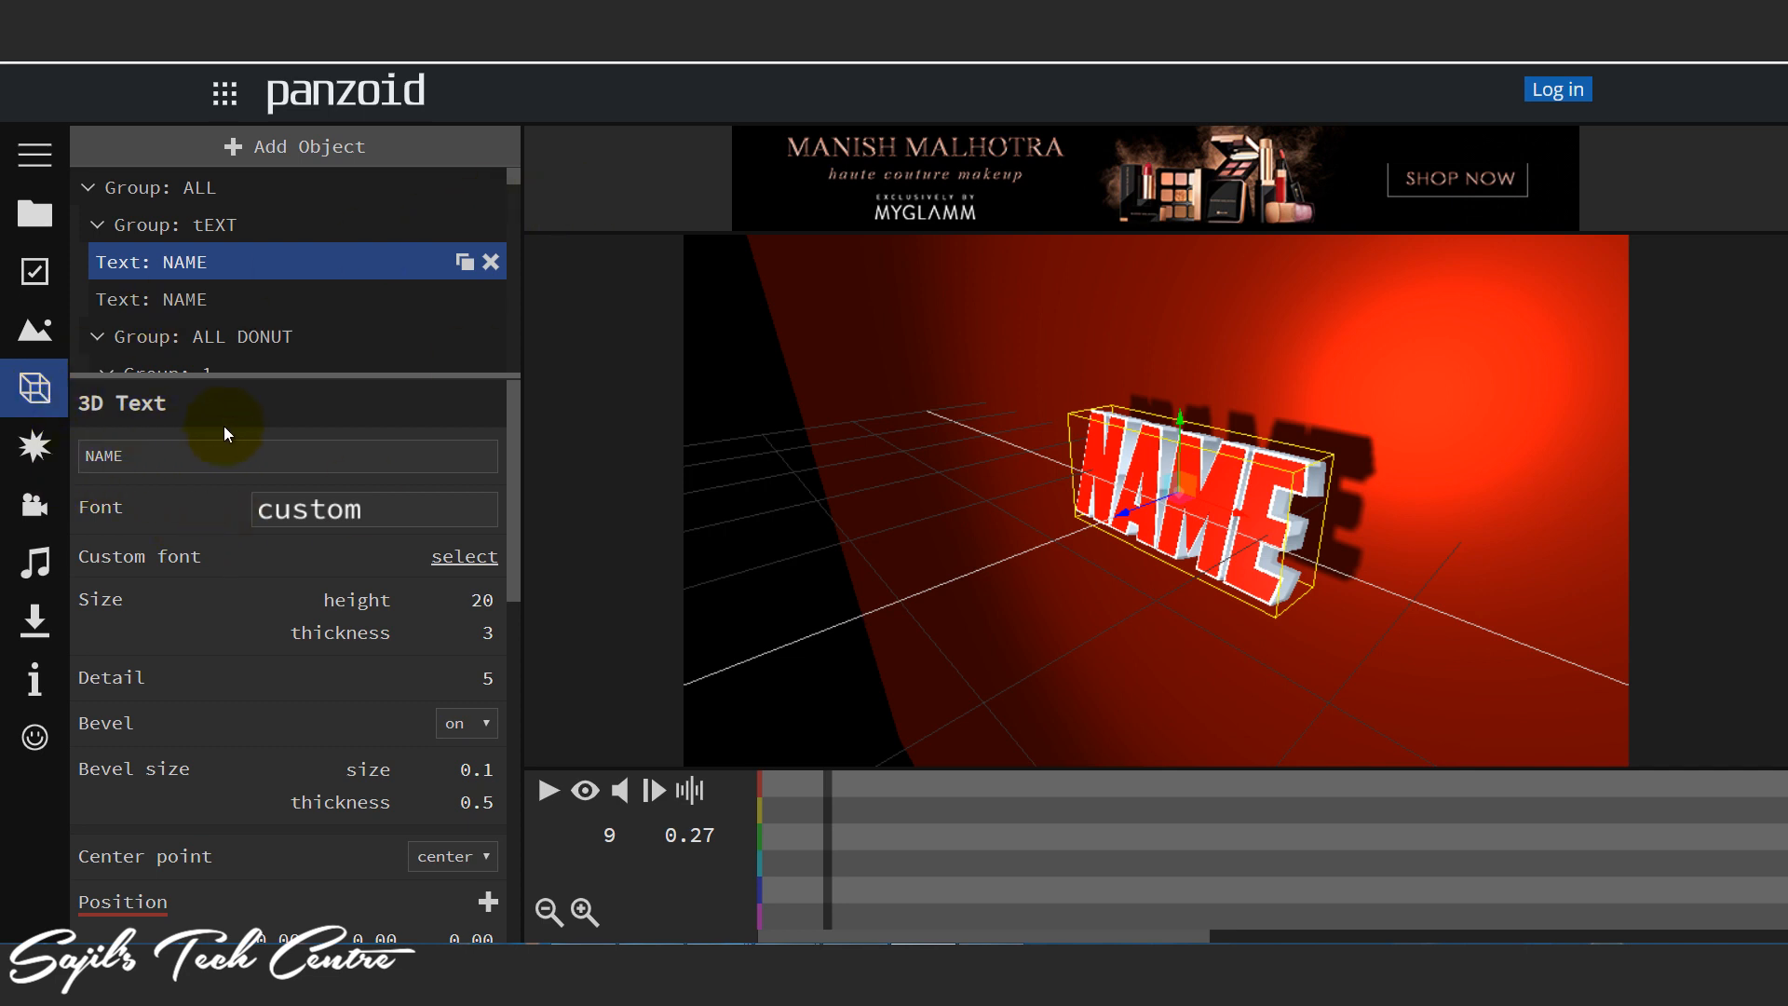
click(153, 459)
double_click(155, 460)
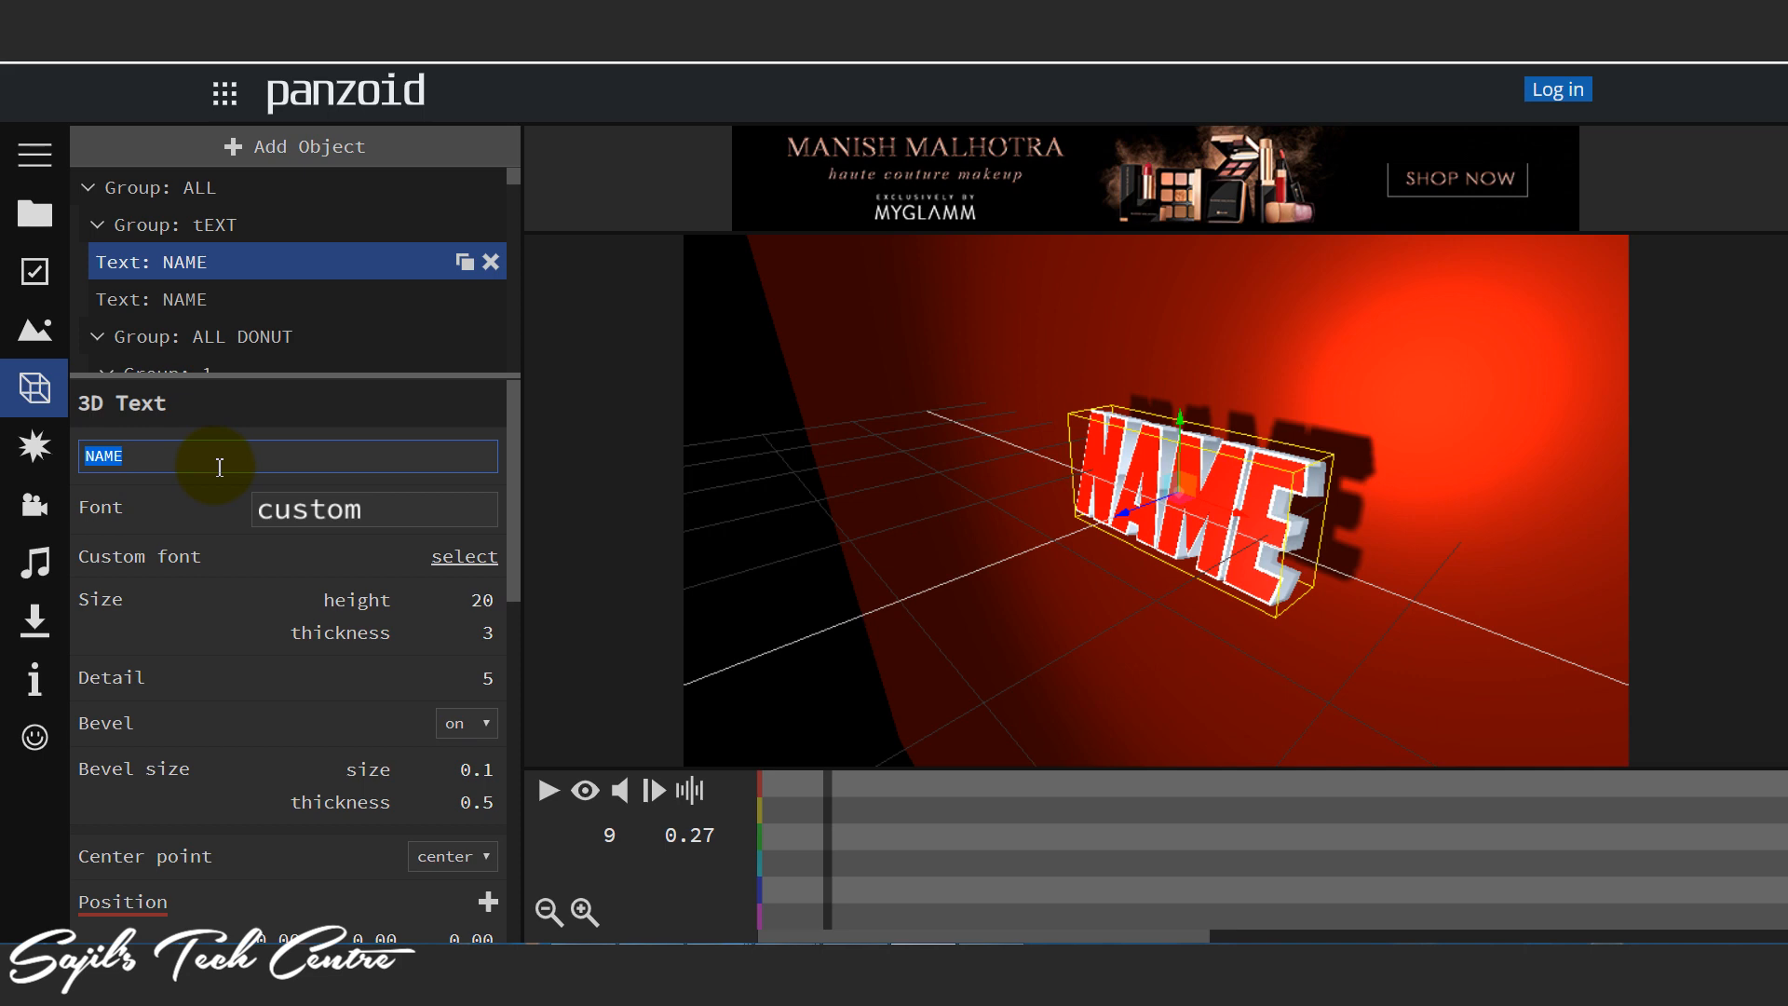
text(s)
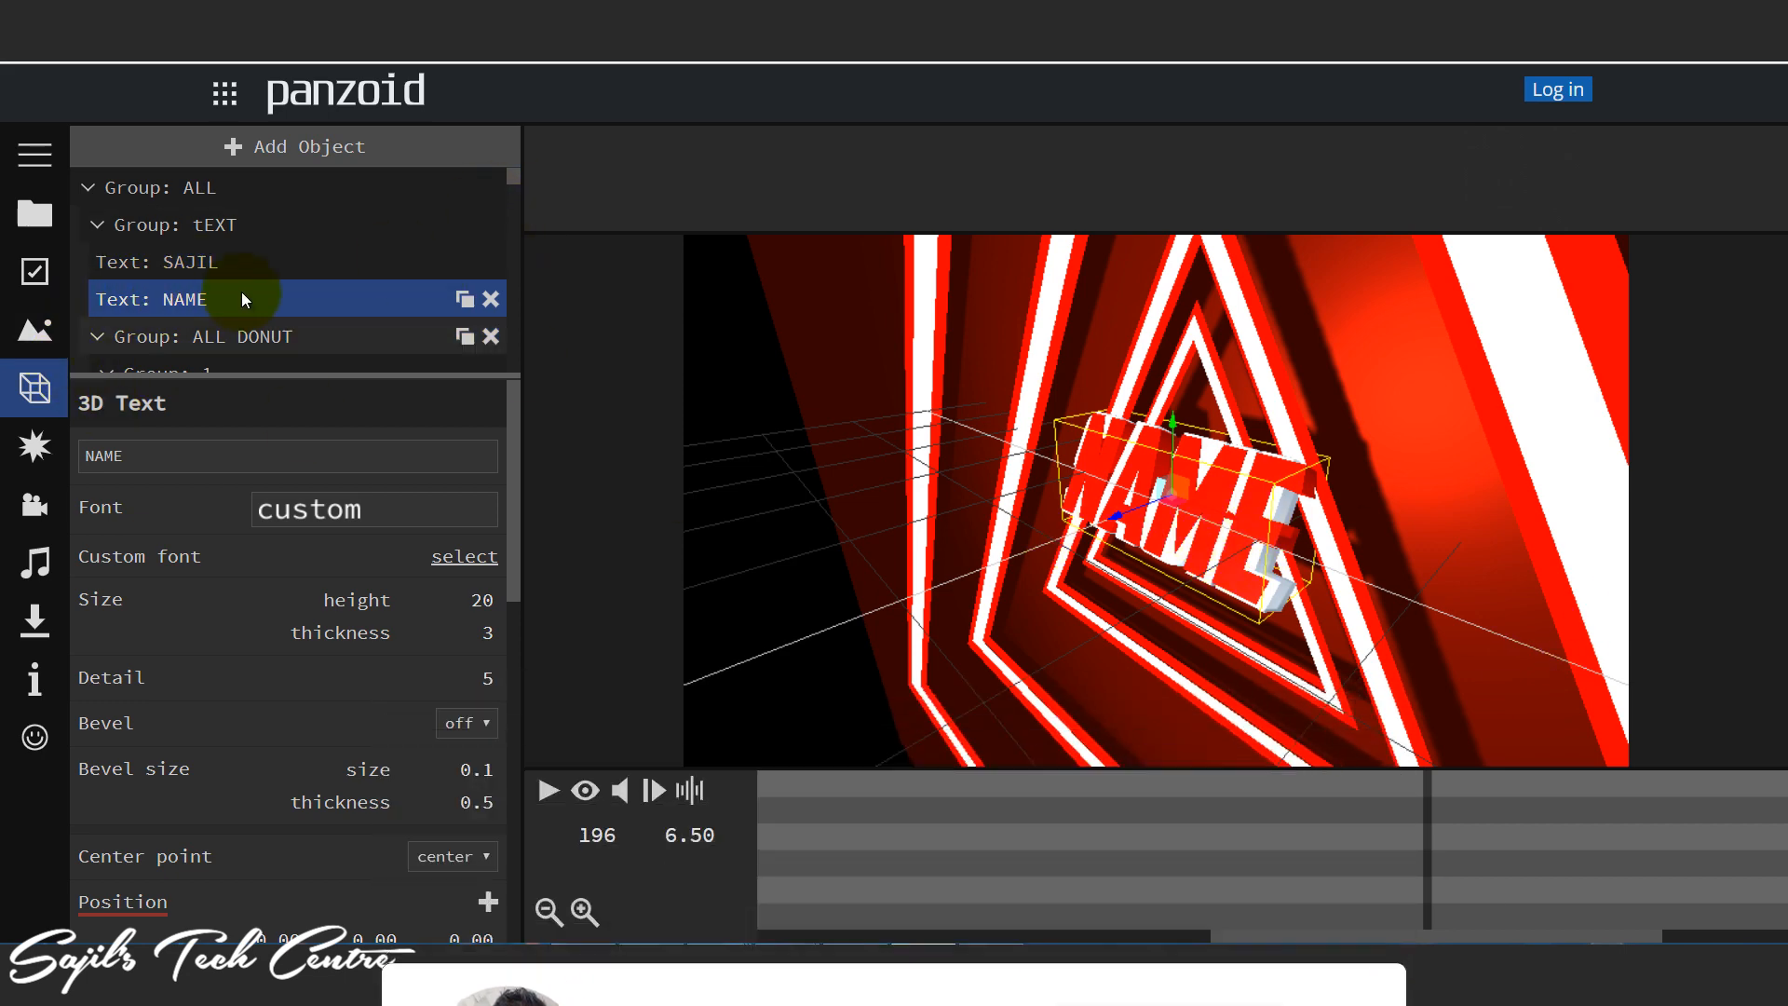
Step: Replace the wording of the remaining NAME text object in the tEXT group with the same channel owner's name
click(177, 301)
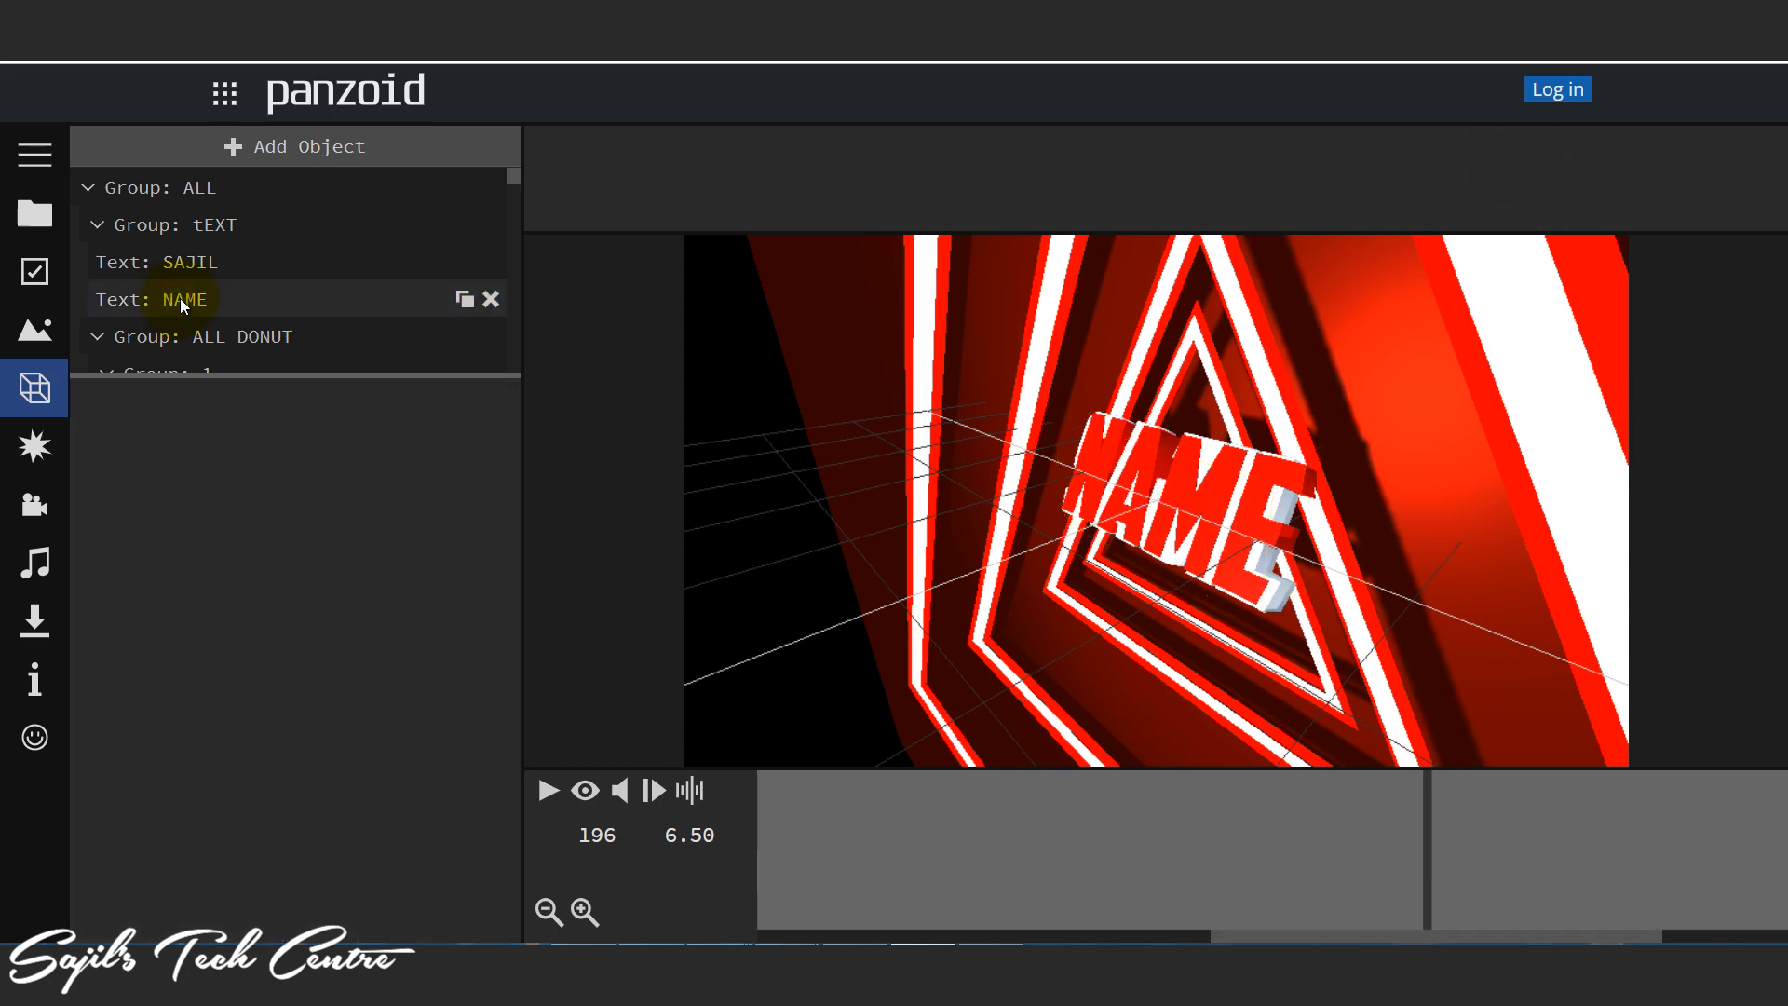
click(183, 300)
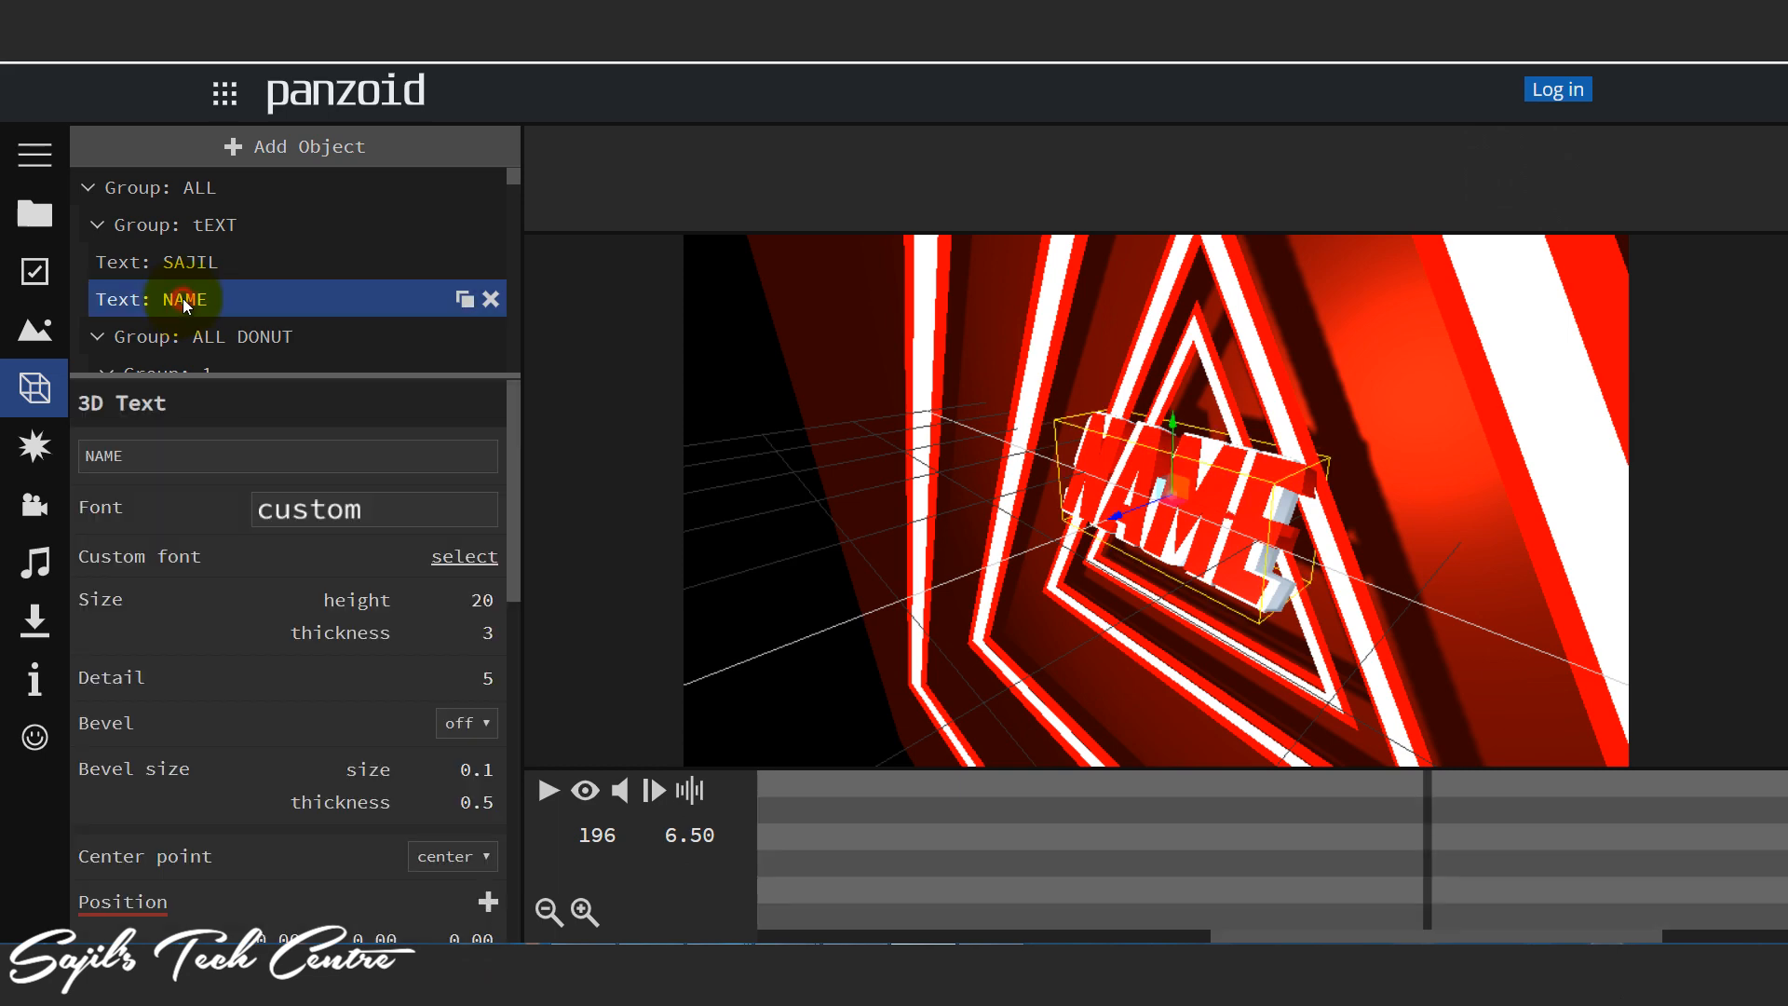
double_click(161, 456)
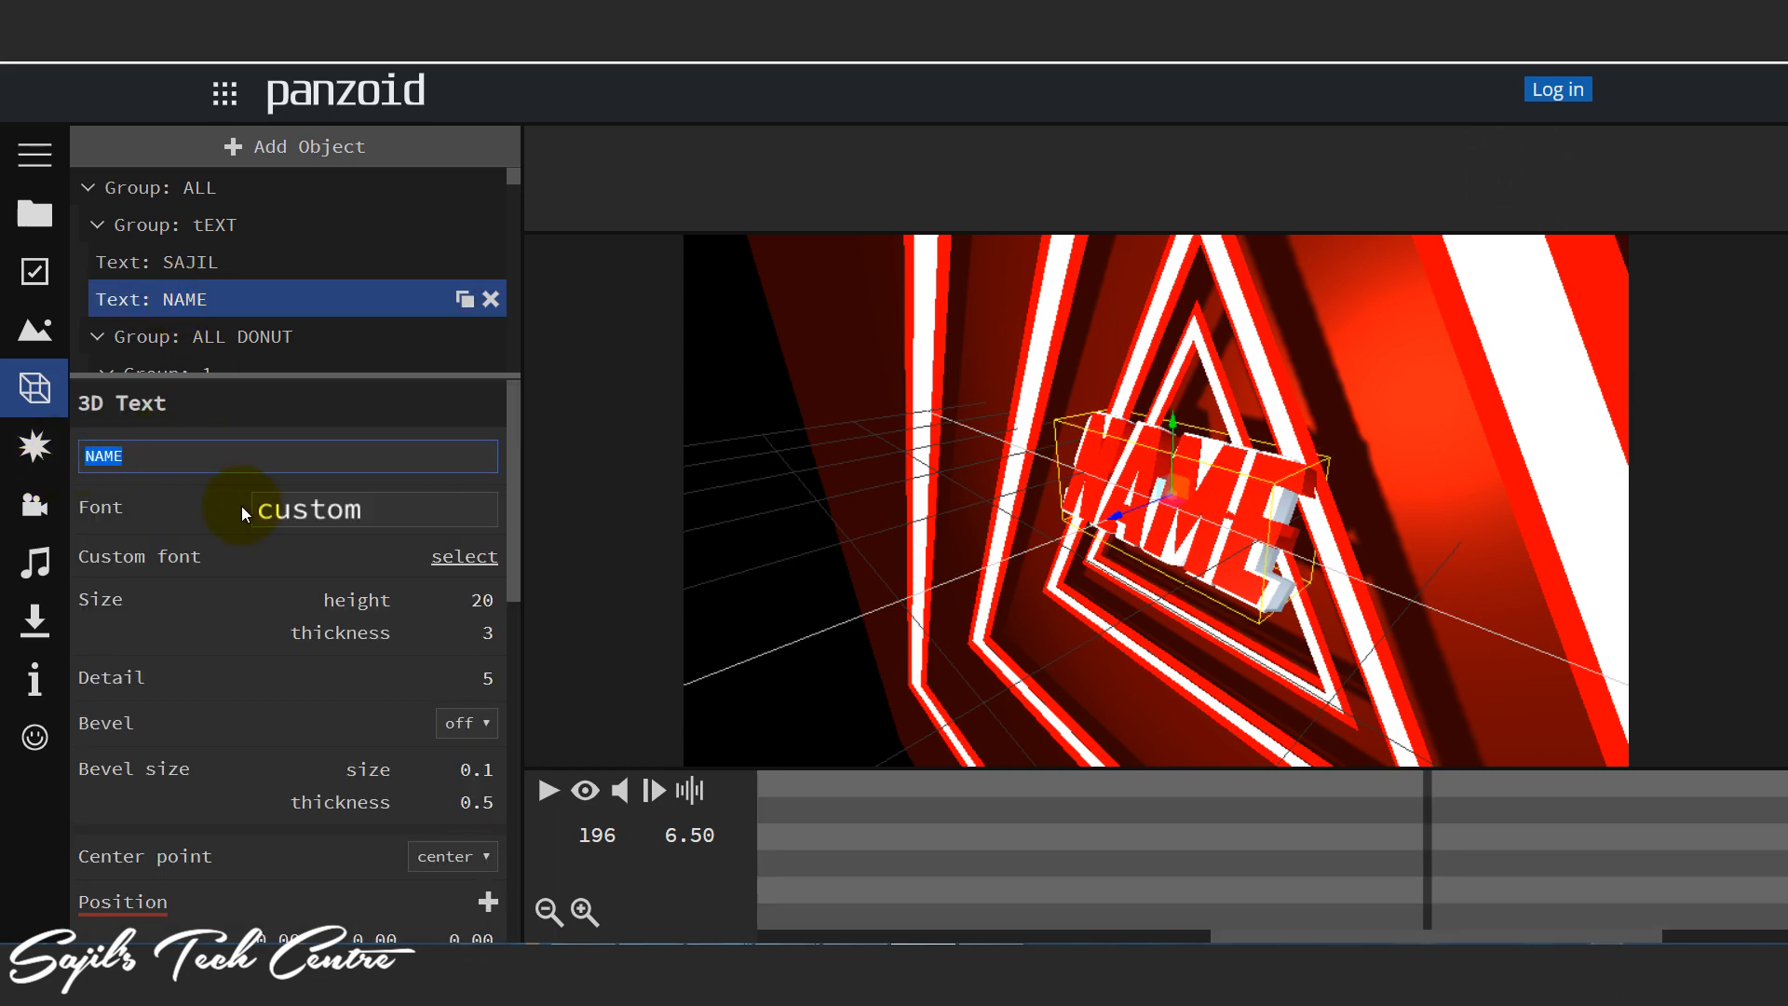
text(SAJIL)
key(Return)
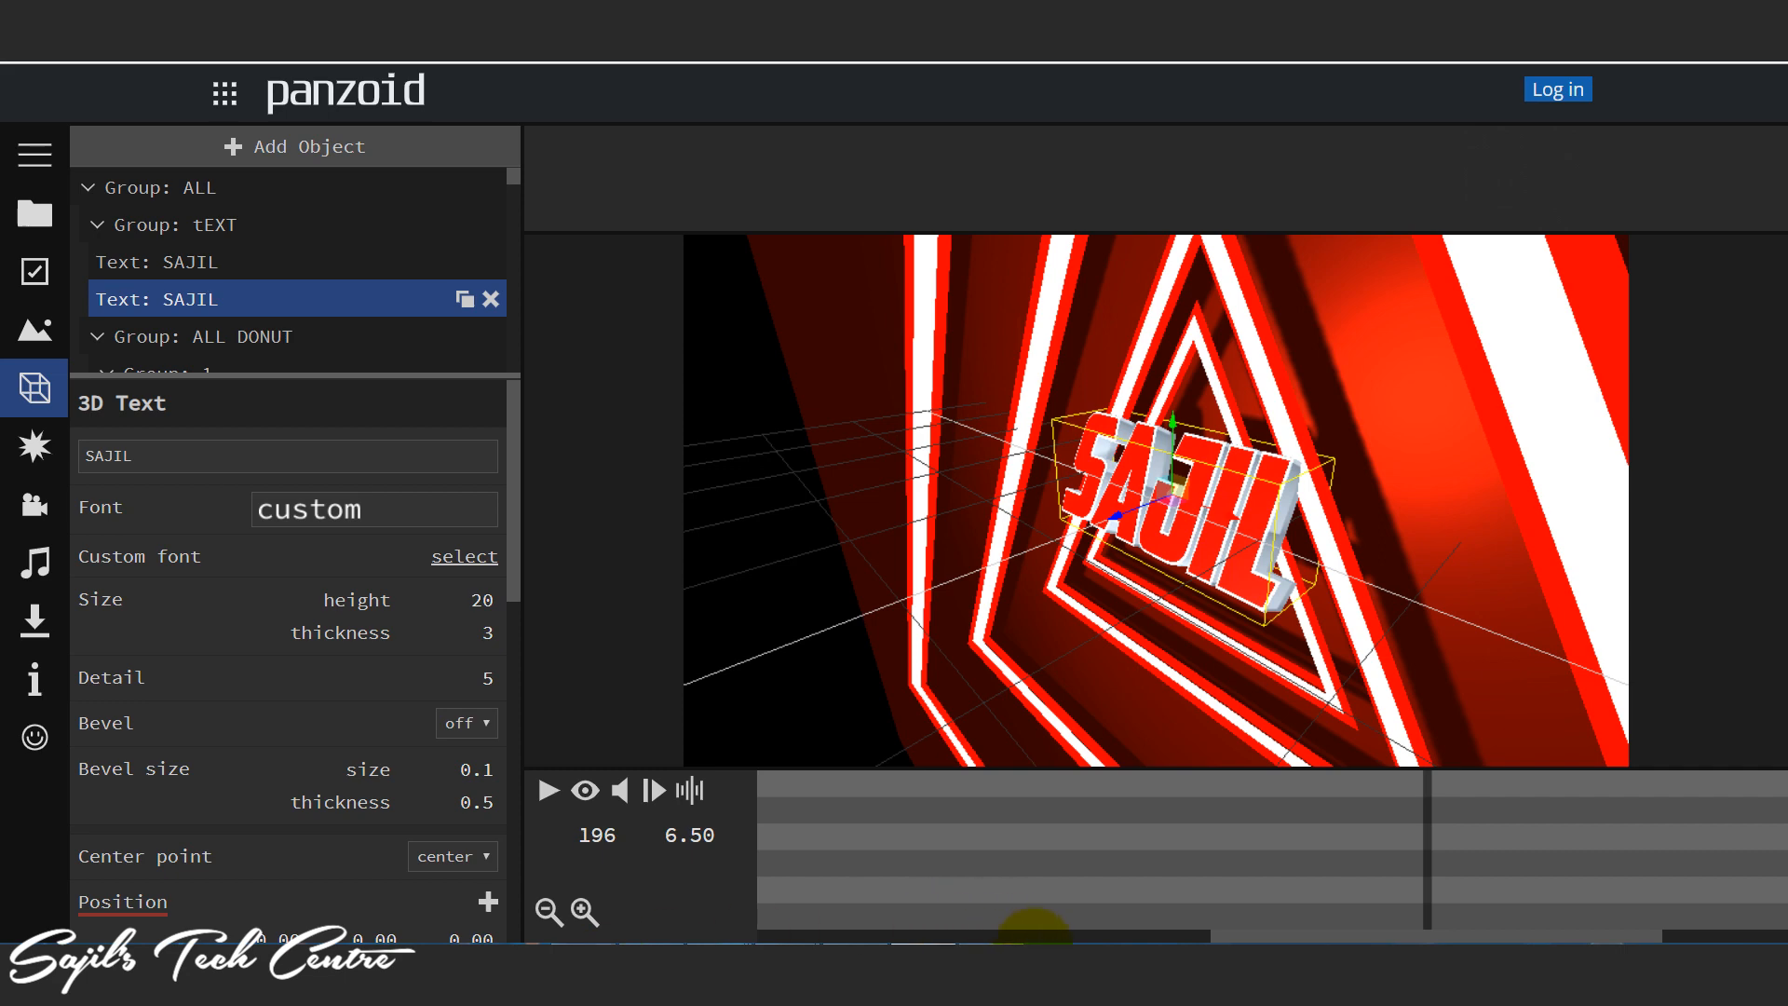
Step: Play back the intro to check the replaced 3D text, then pause it
click(1031, 939)
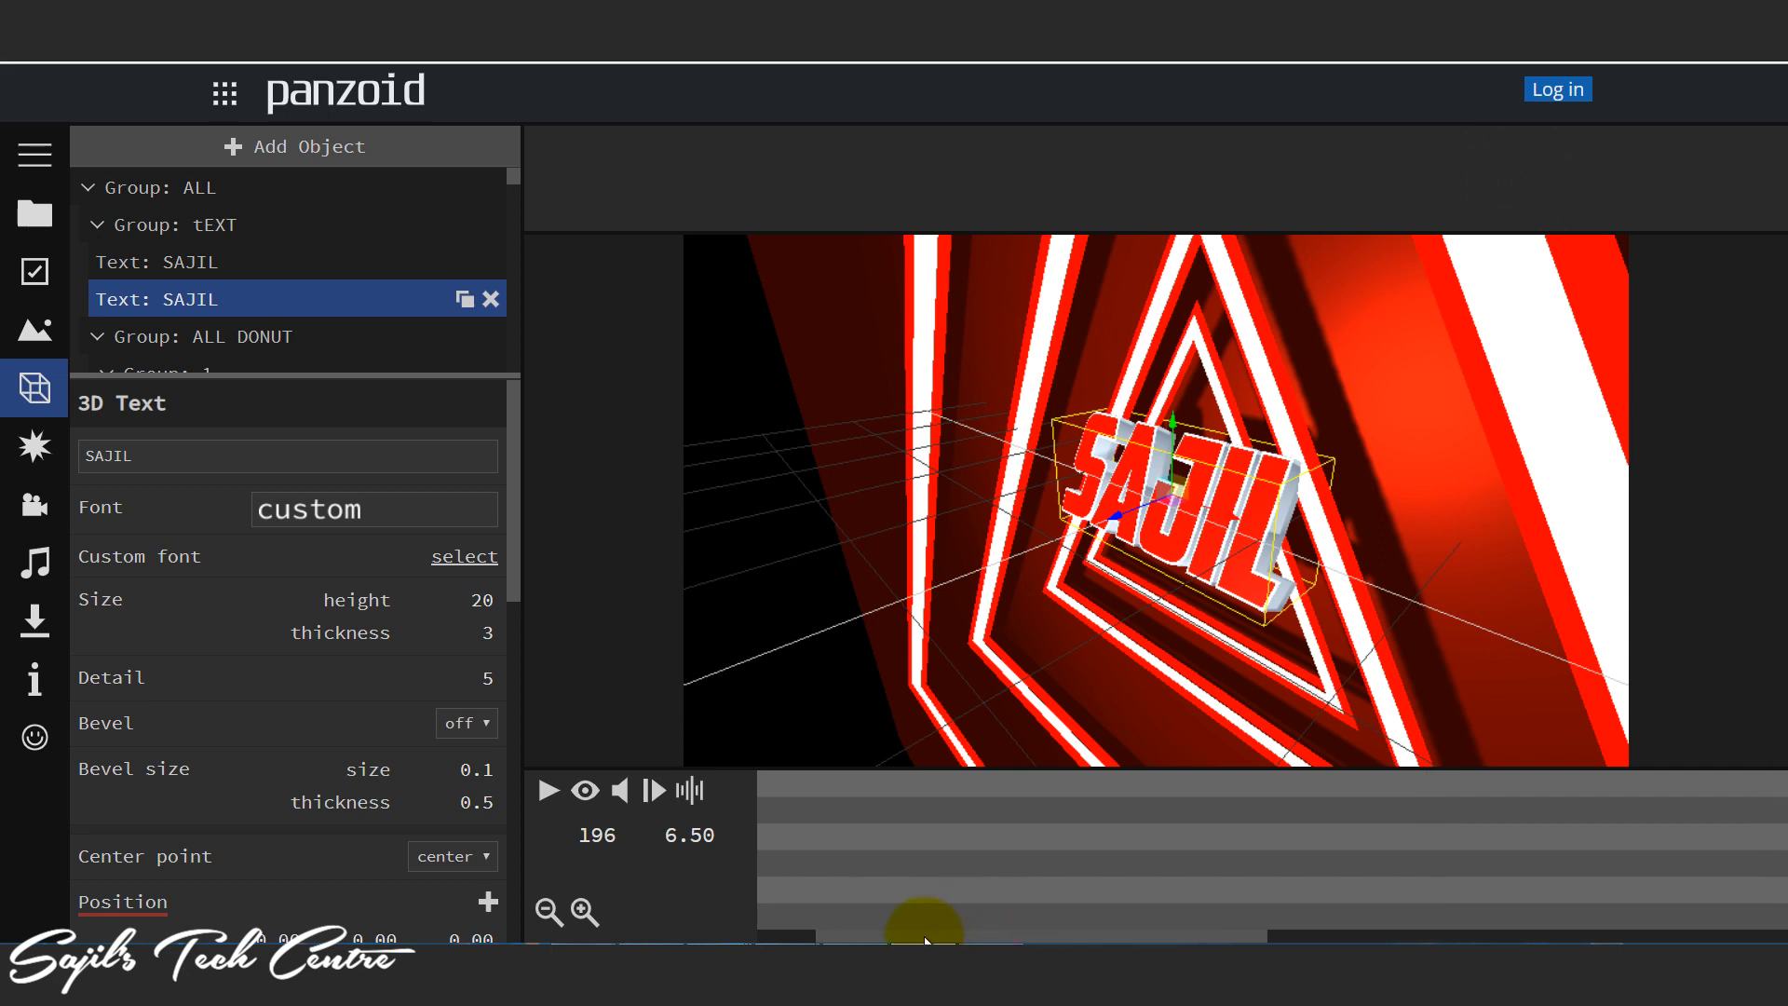
drag(924, 939, 826, 934)
click(546, 792)
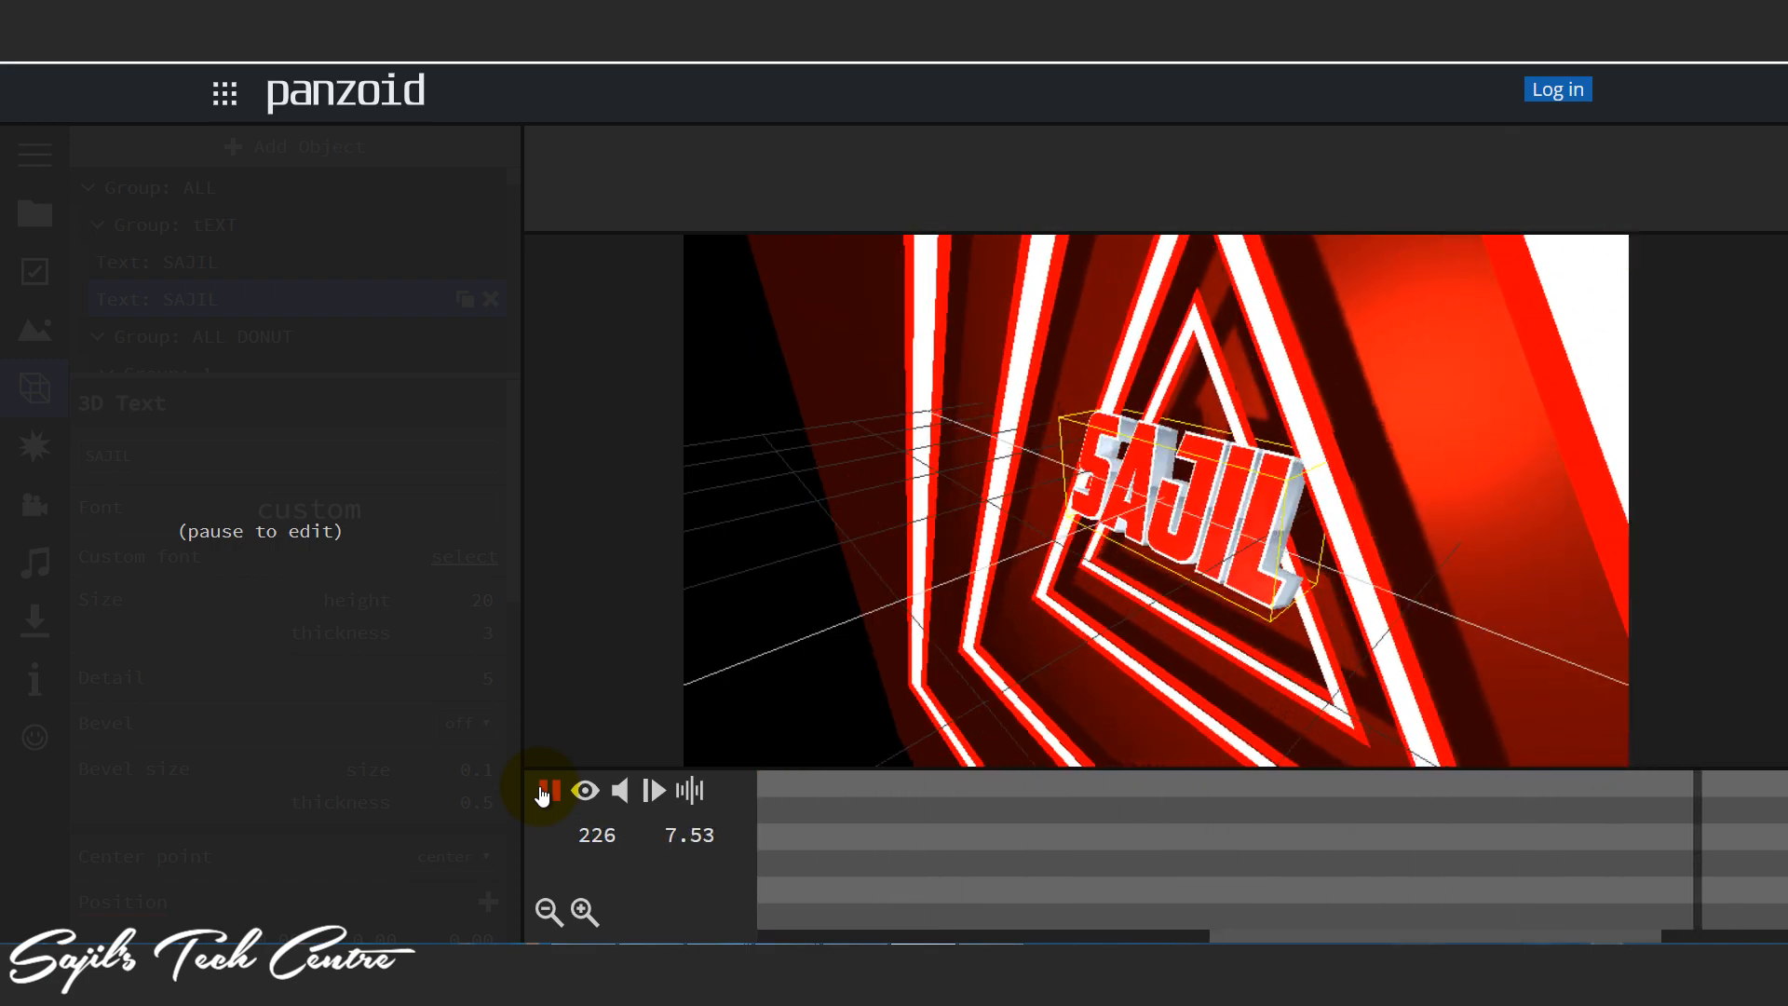
click(549, 791)
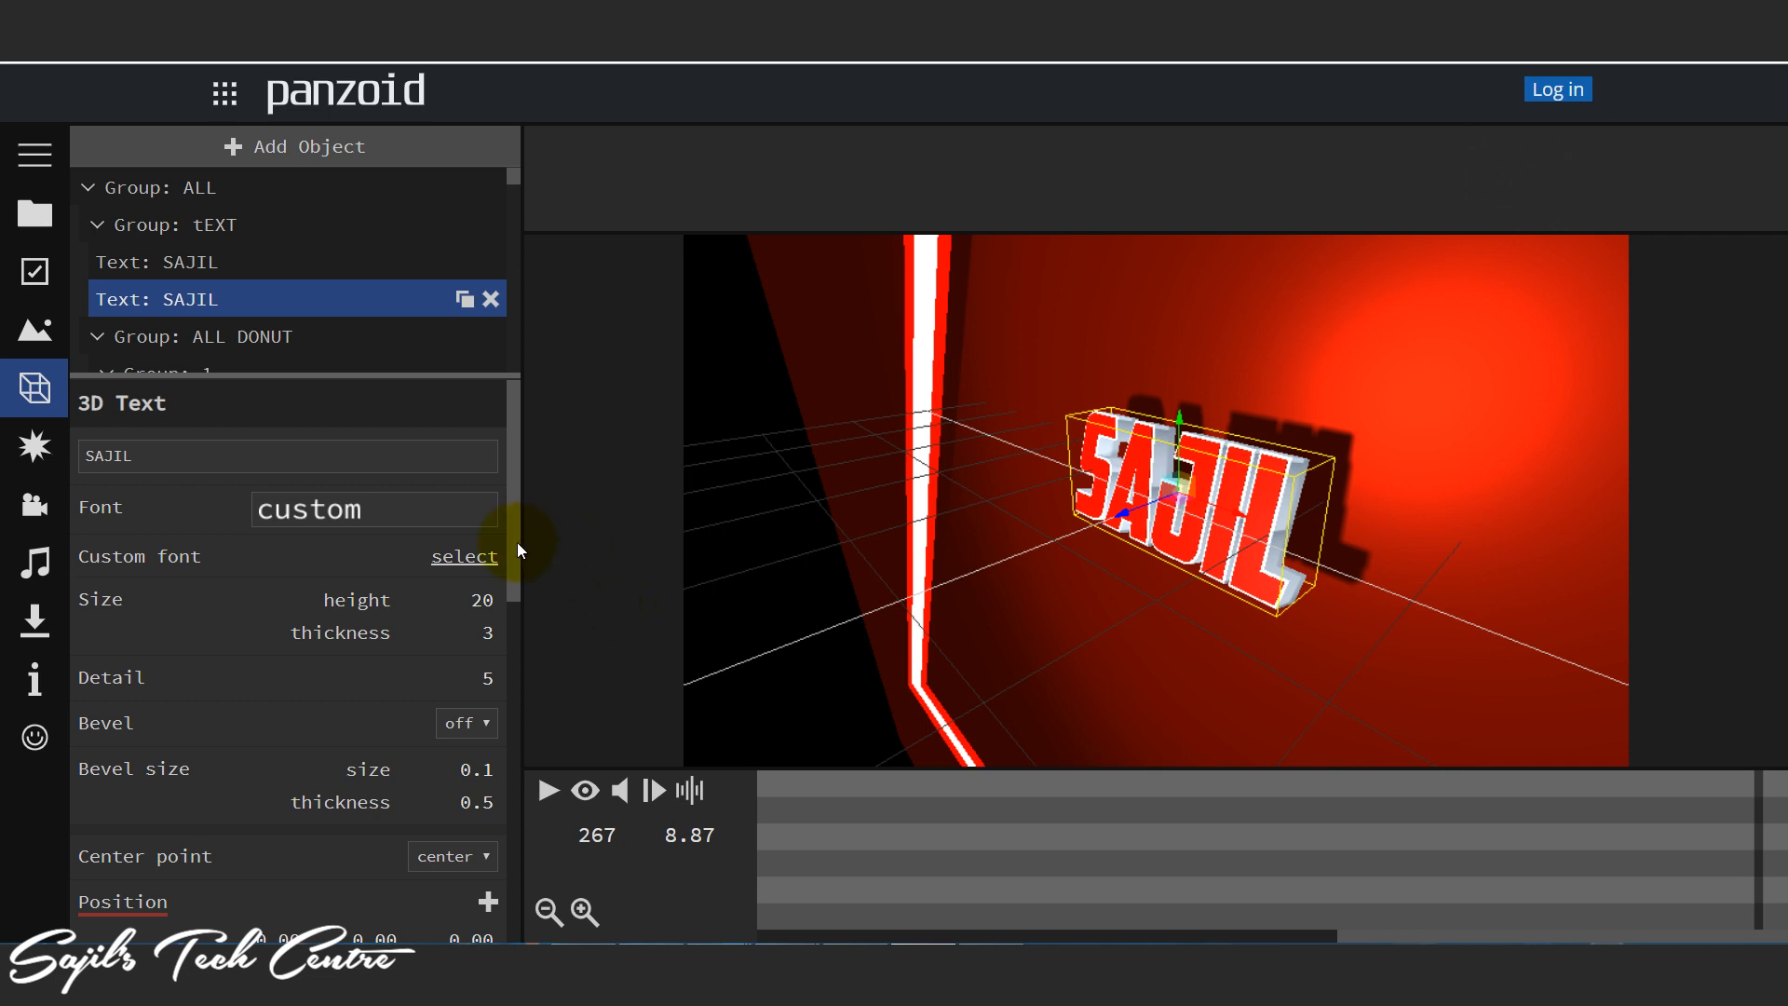
Step: Set the color of the second text object in the tEXT group to dark blue #0909b3
drag(517, 555, 517, 583)
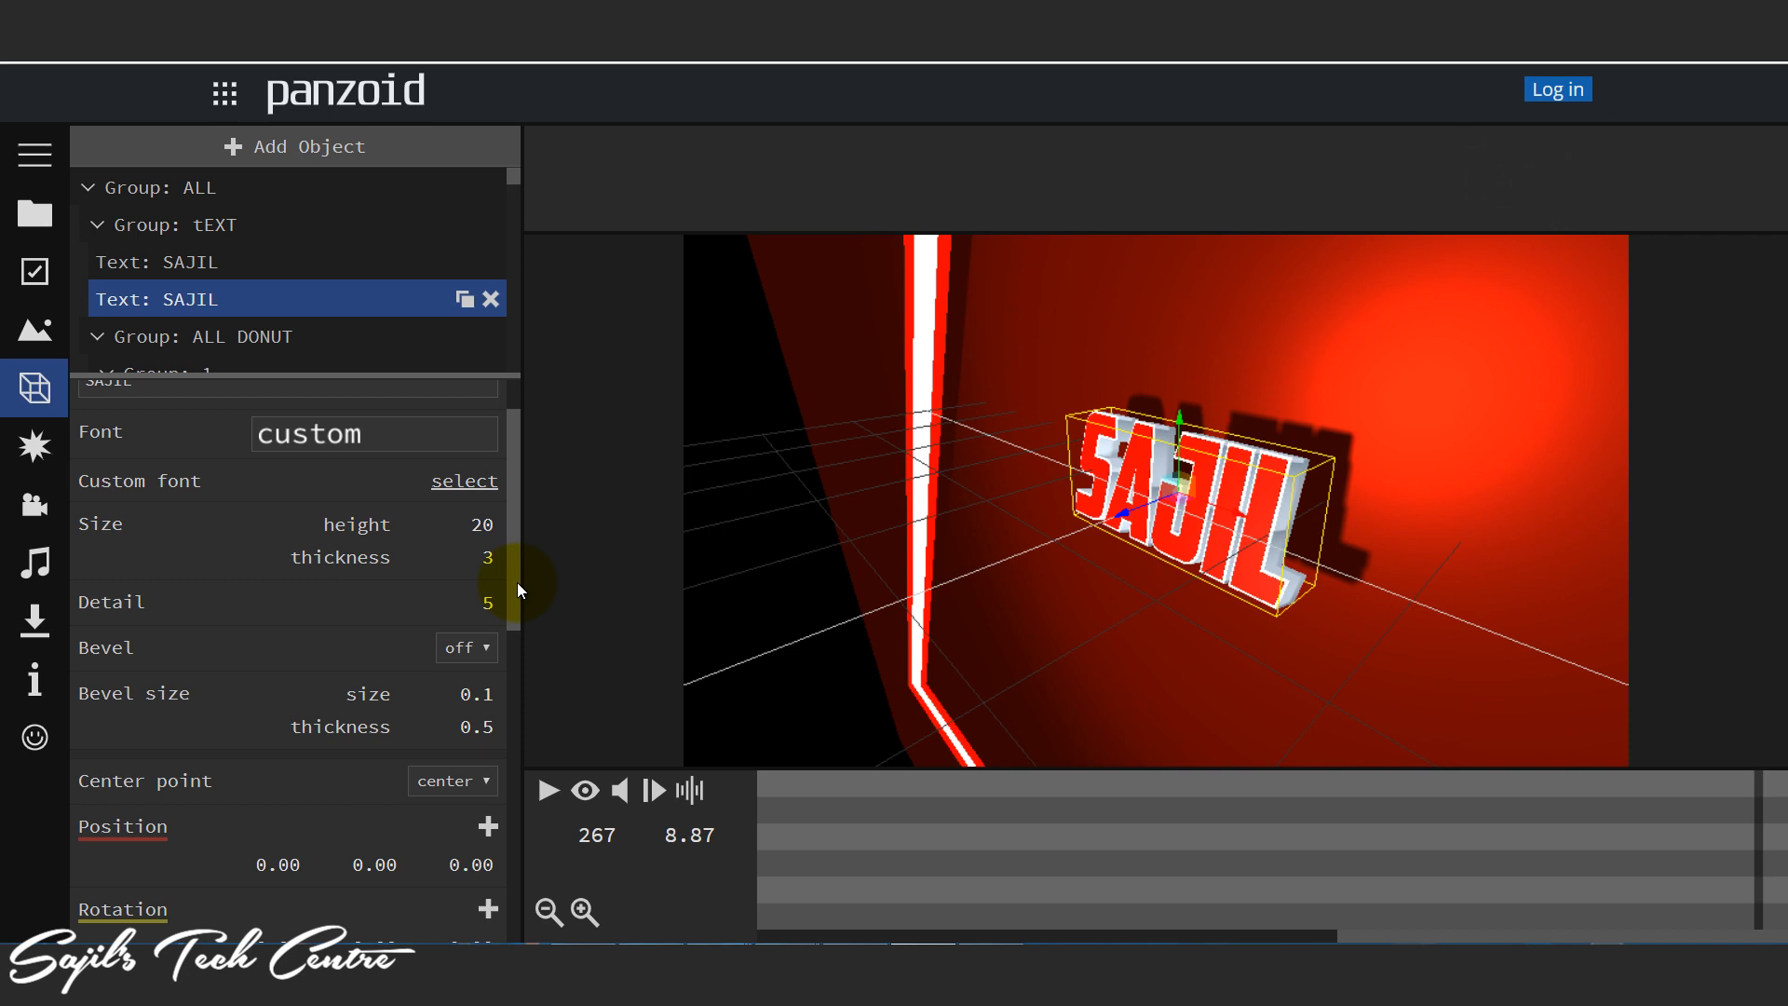
drag(517, 583, 517, 545)
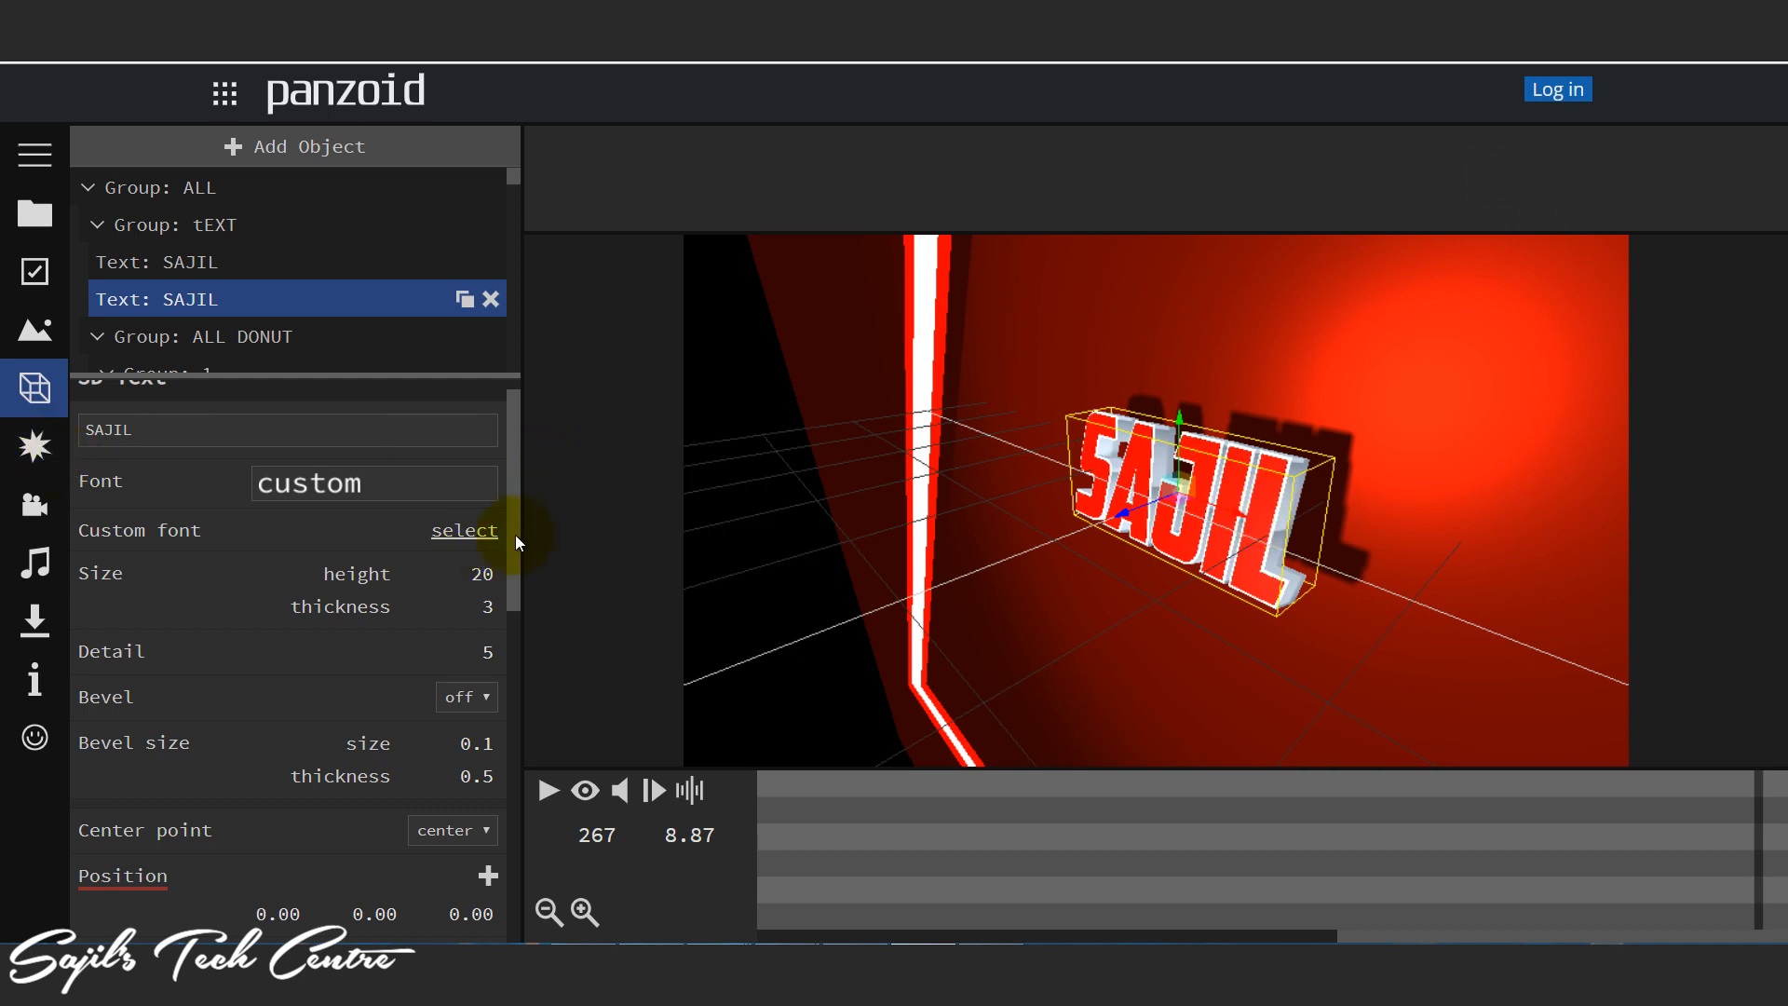
drag(509, 527, 518, 672)
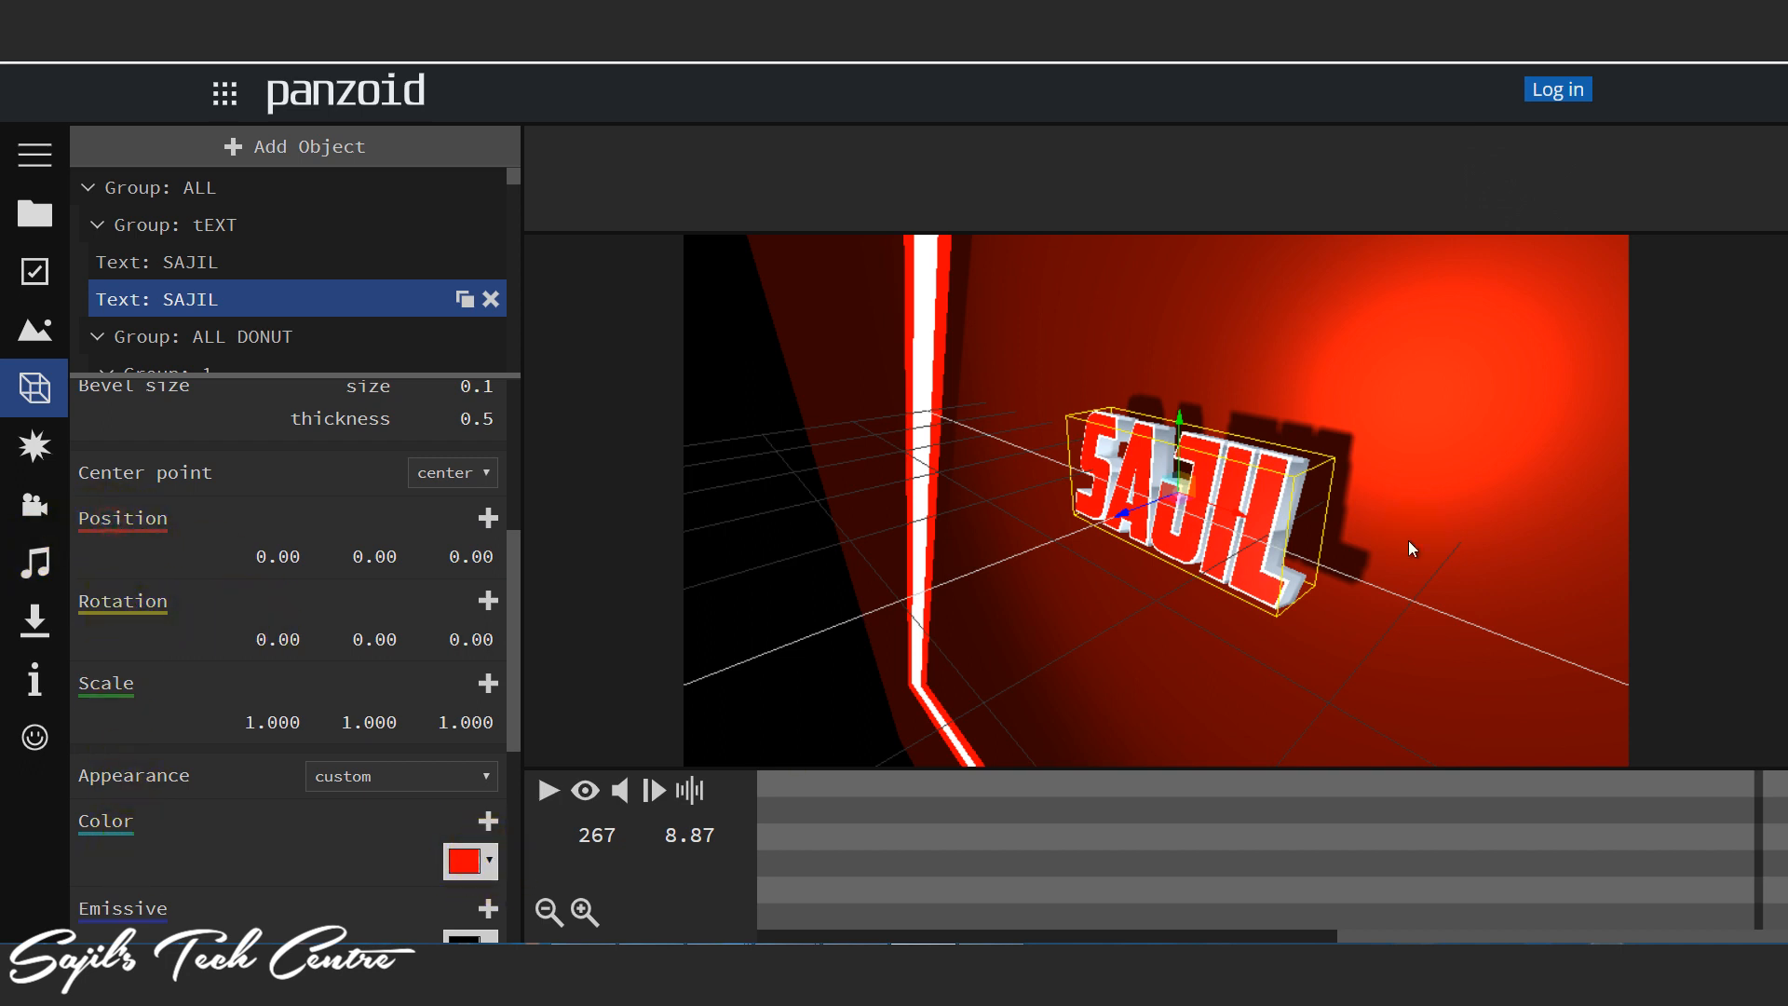
click(483, 868)
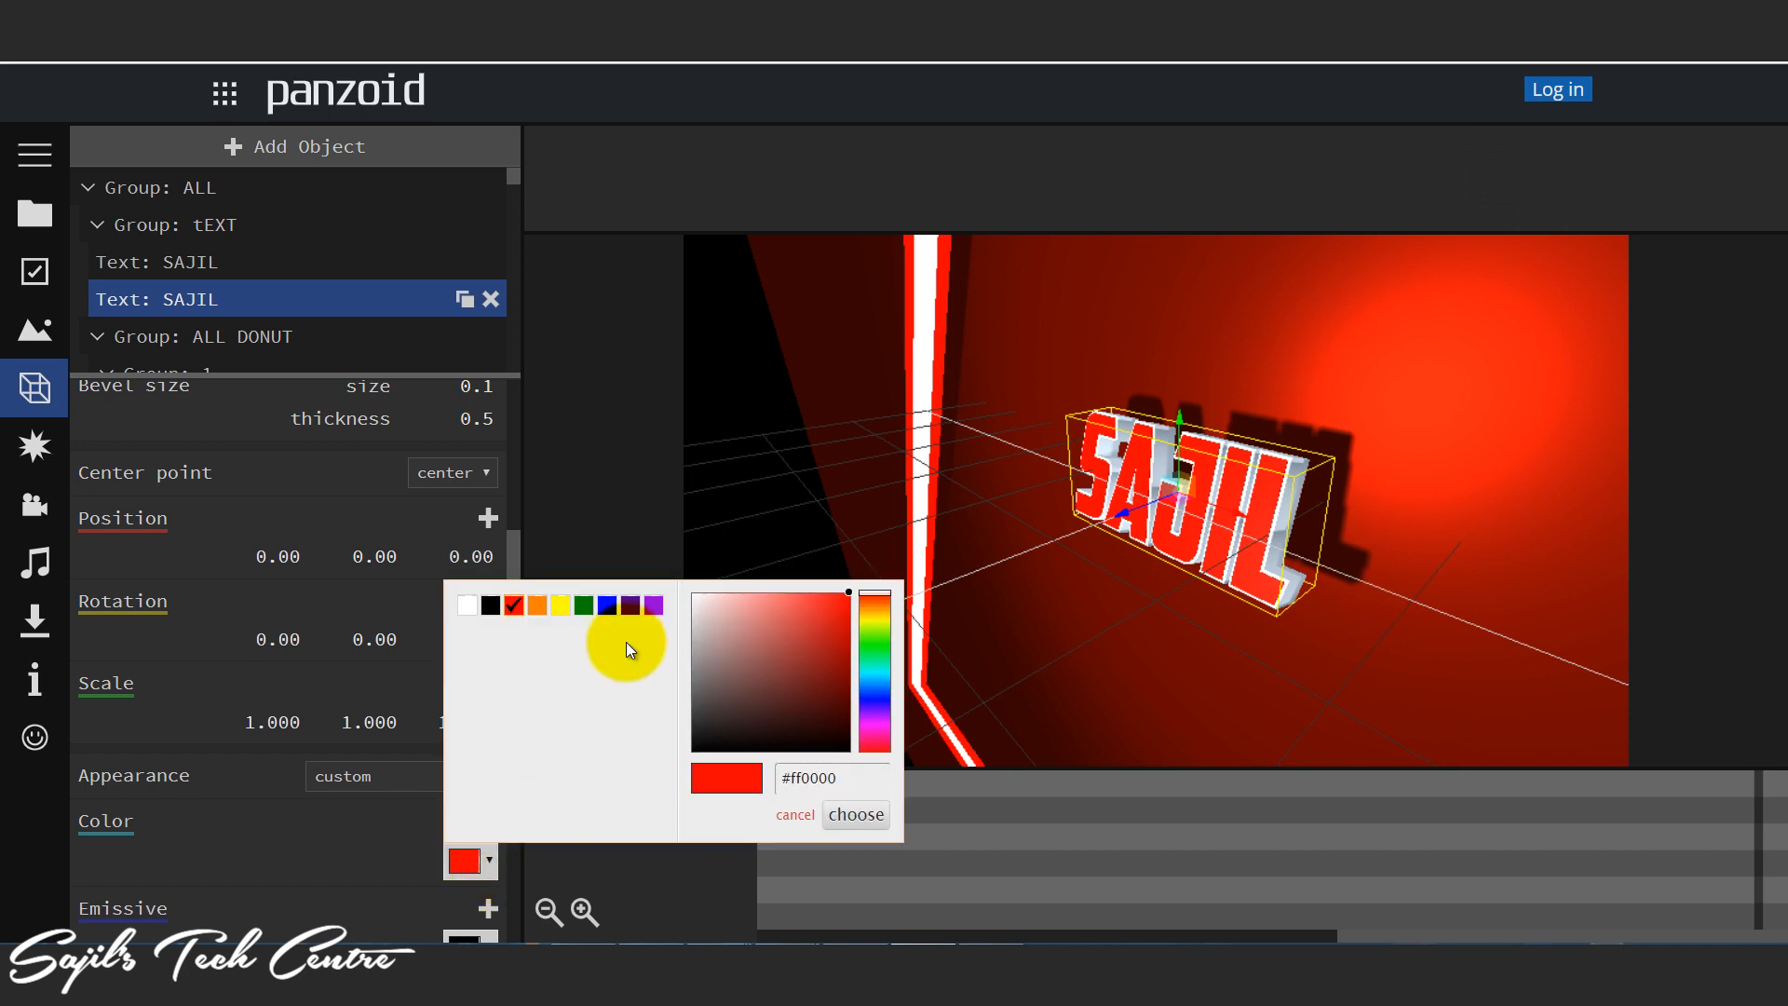
click(610, 615)
click(842, 639)
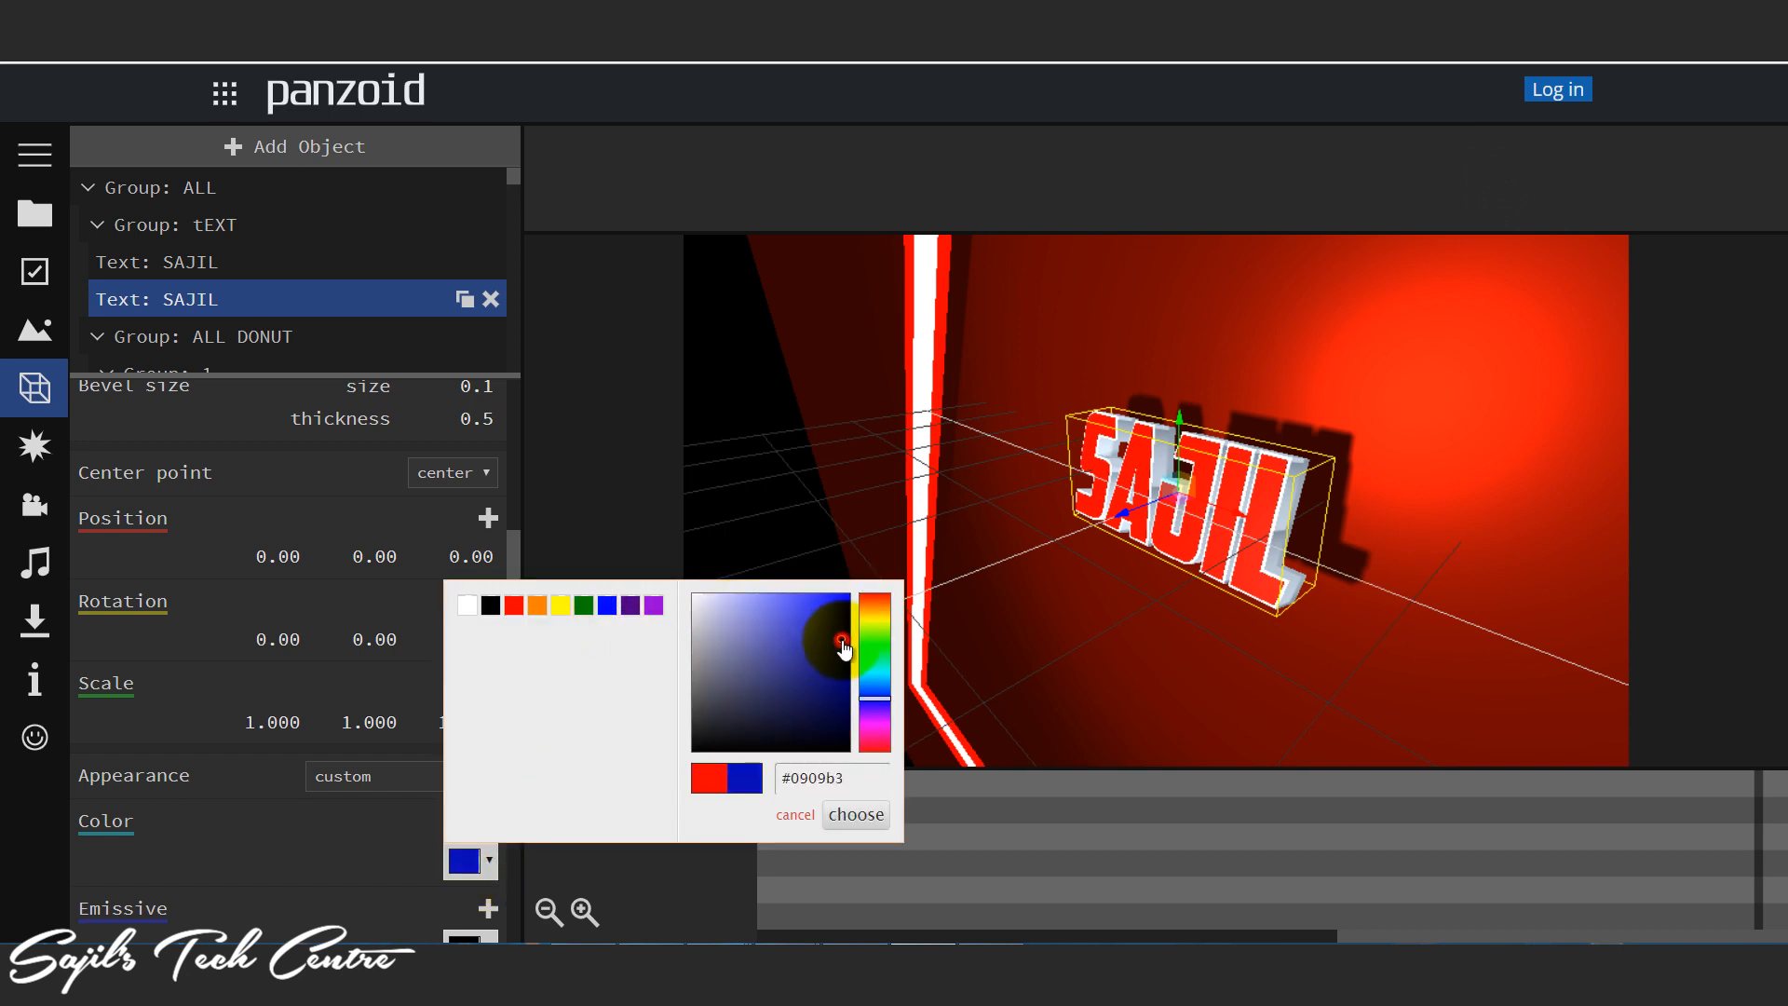
click(841, 817)
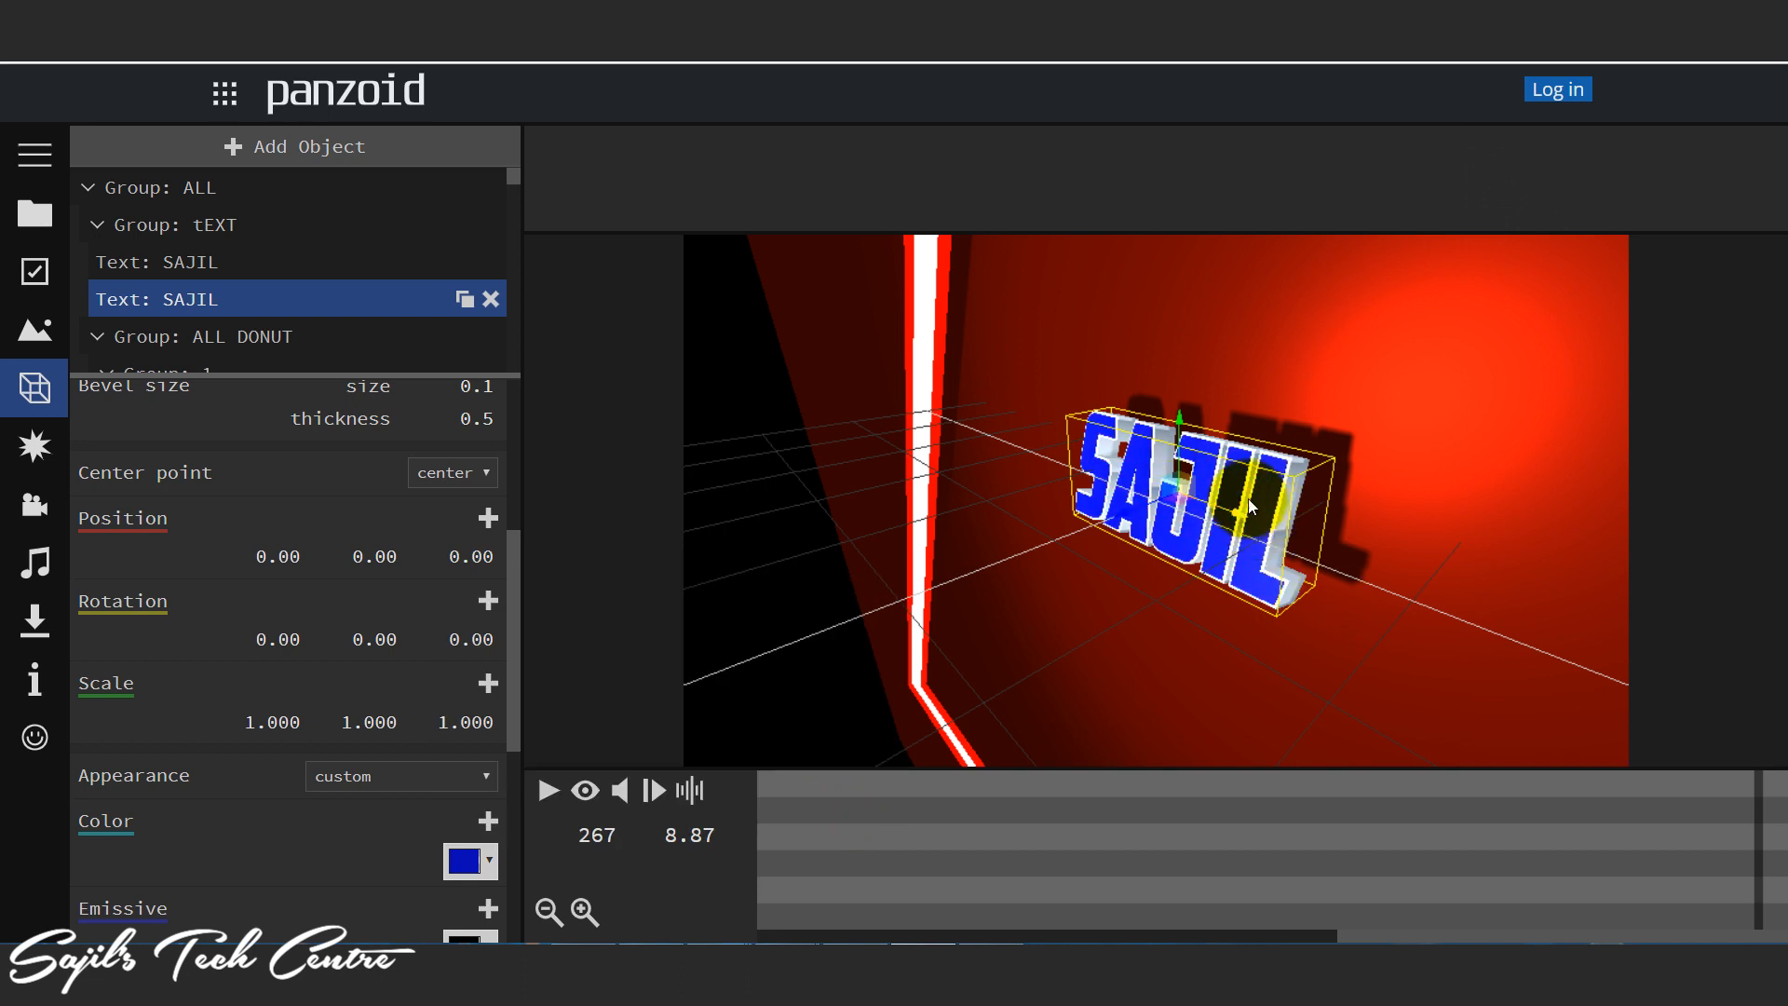
Step: Set the color of the second text object in the tEXT group to green #0eb309
click(489, 860)
click(868, 642)
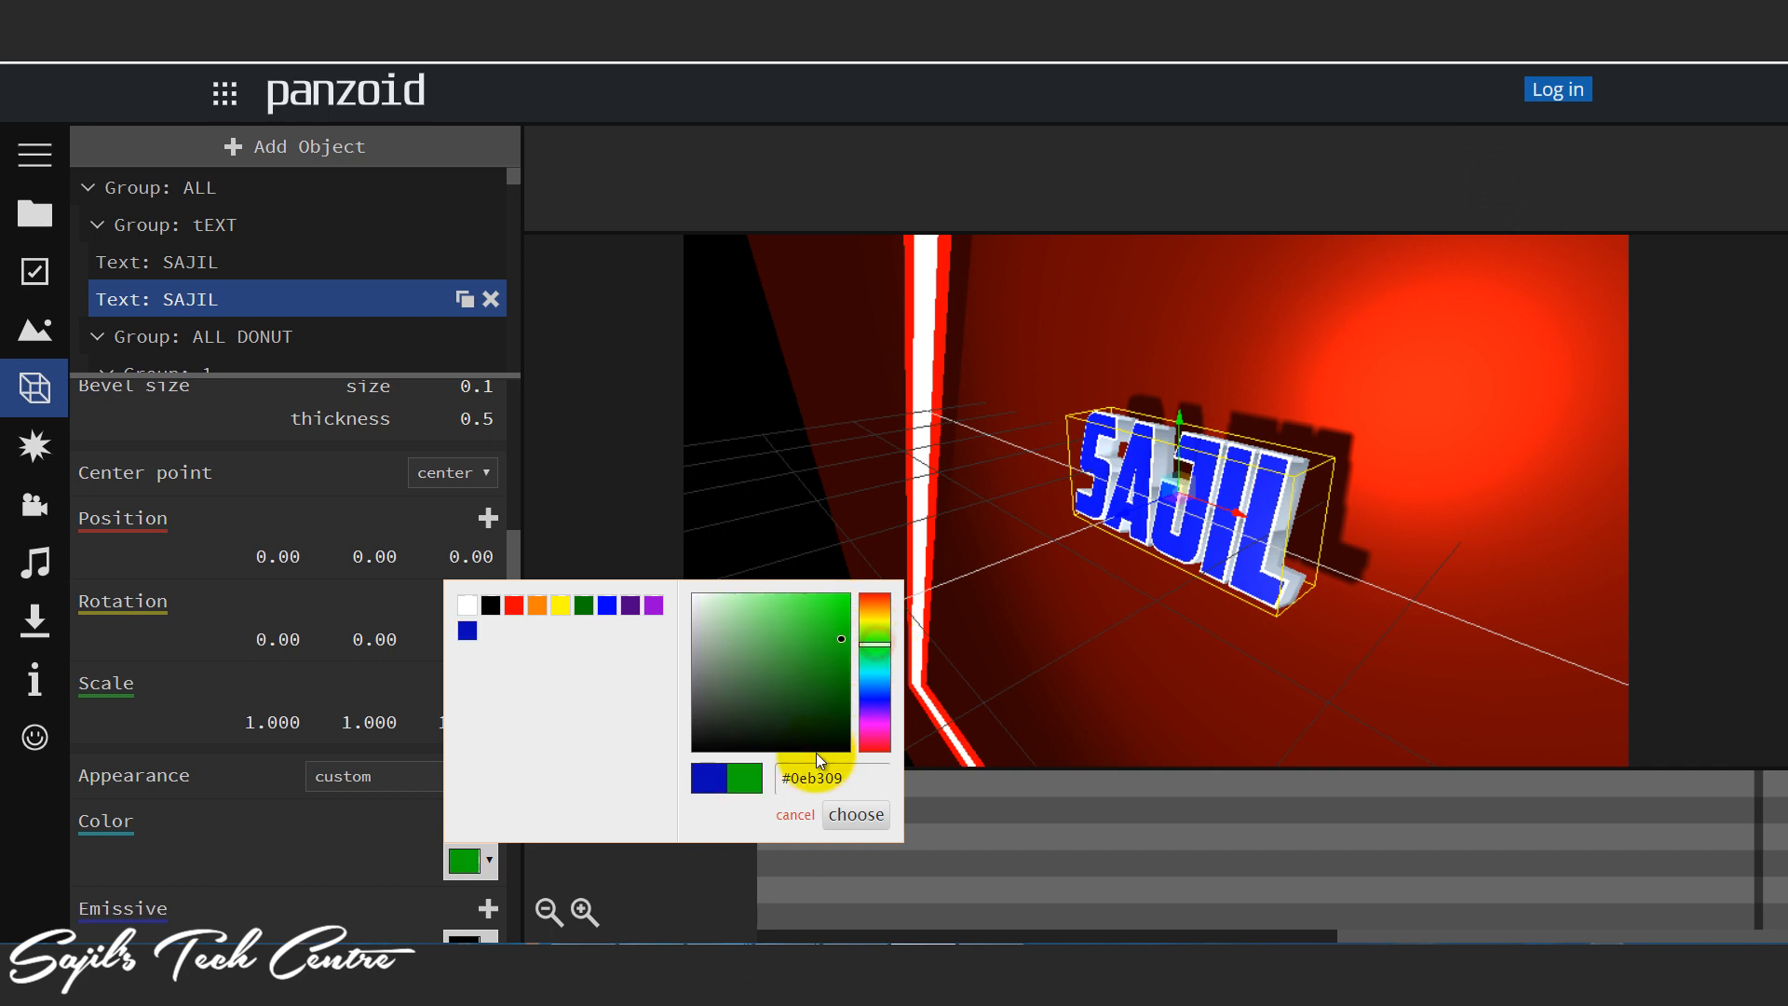
click(843, 816)
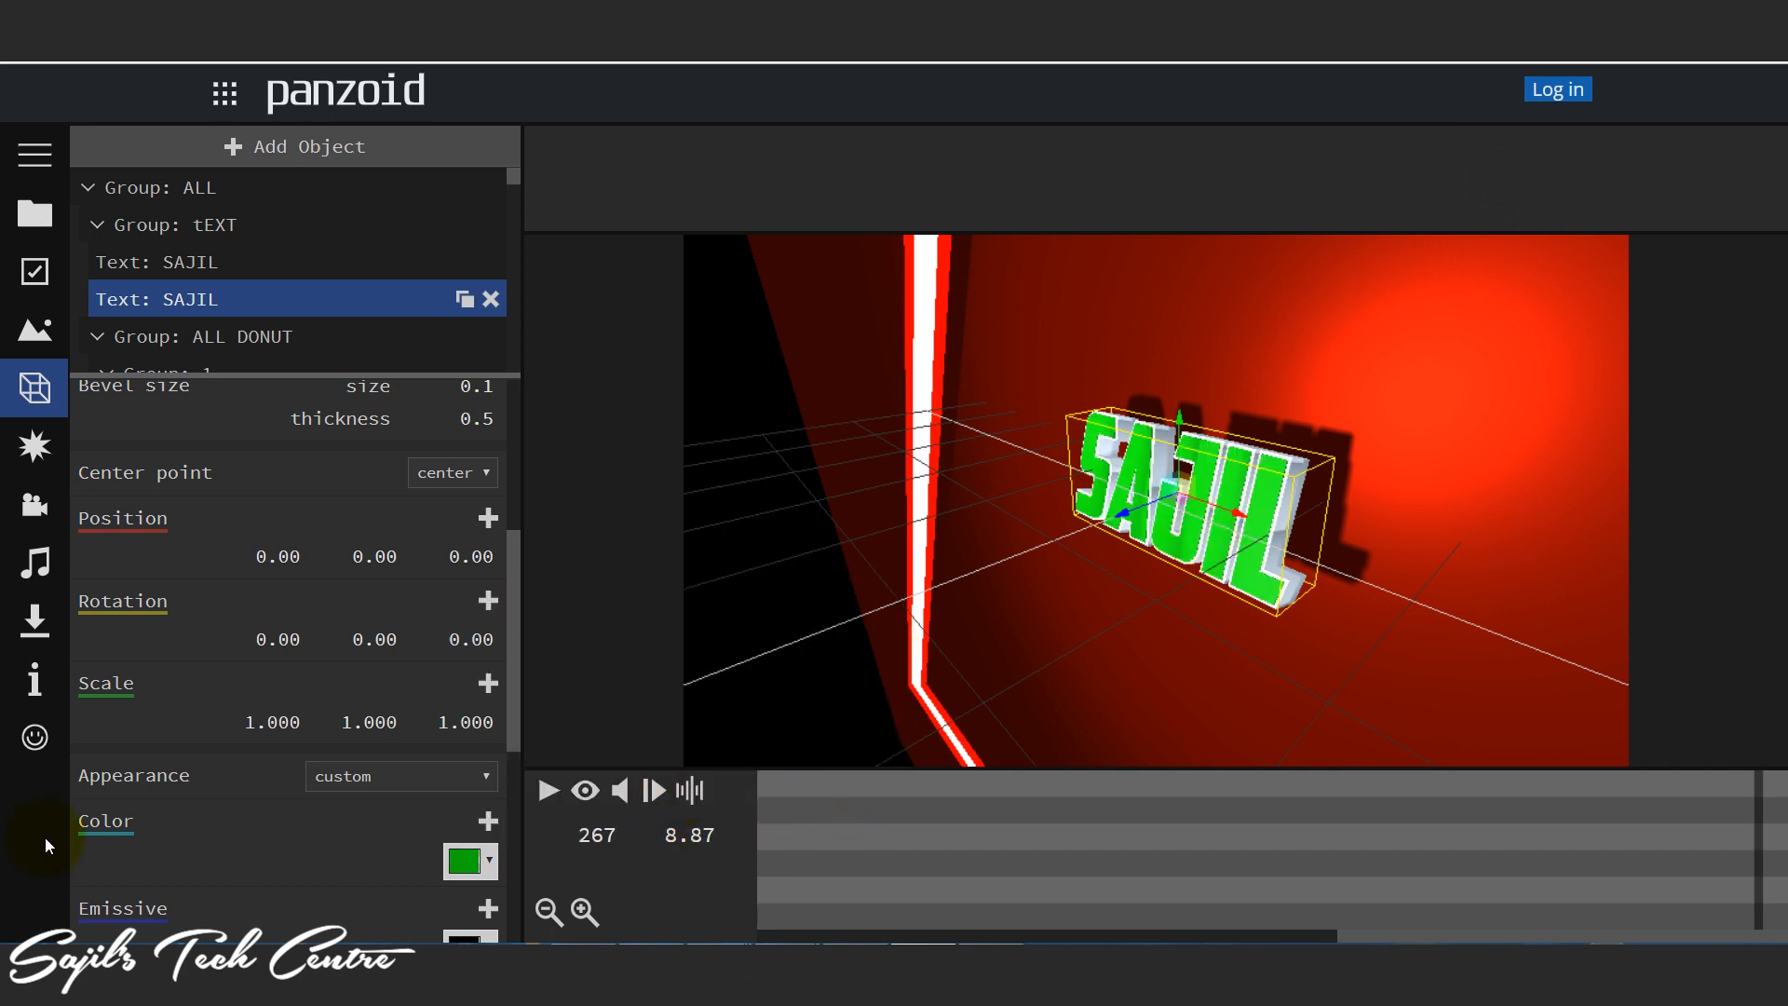
Step: Set the color of the second text object in the tEXT group to red #ff0000
click(483, 861)
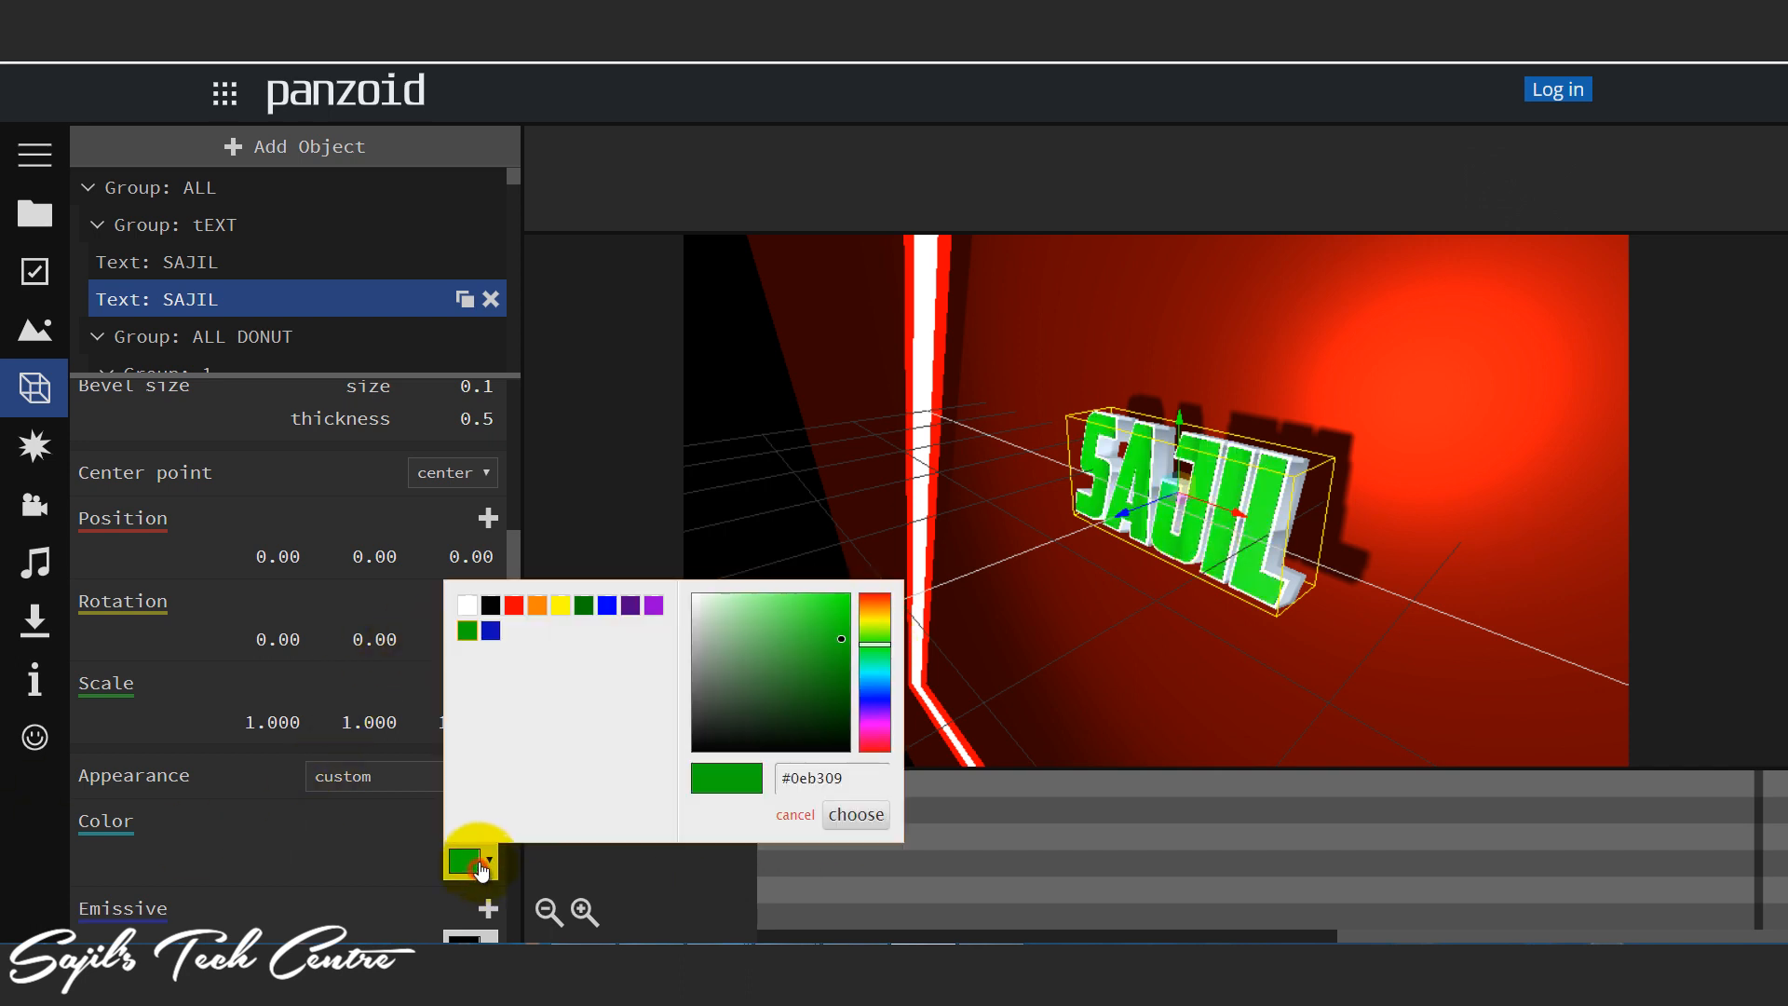
click(515, 607)
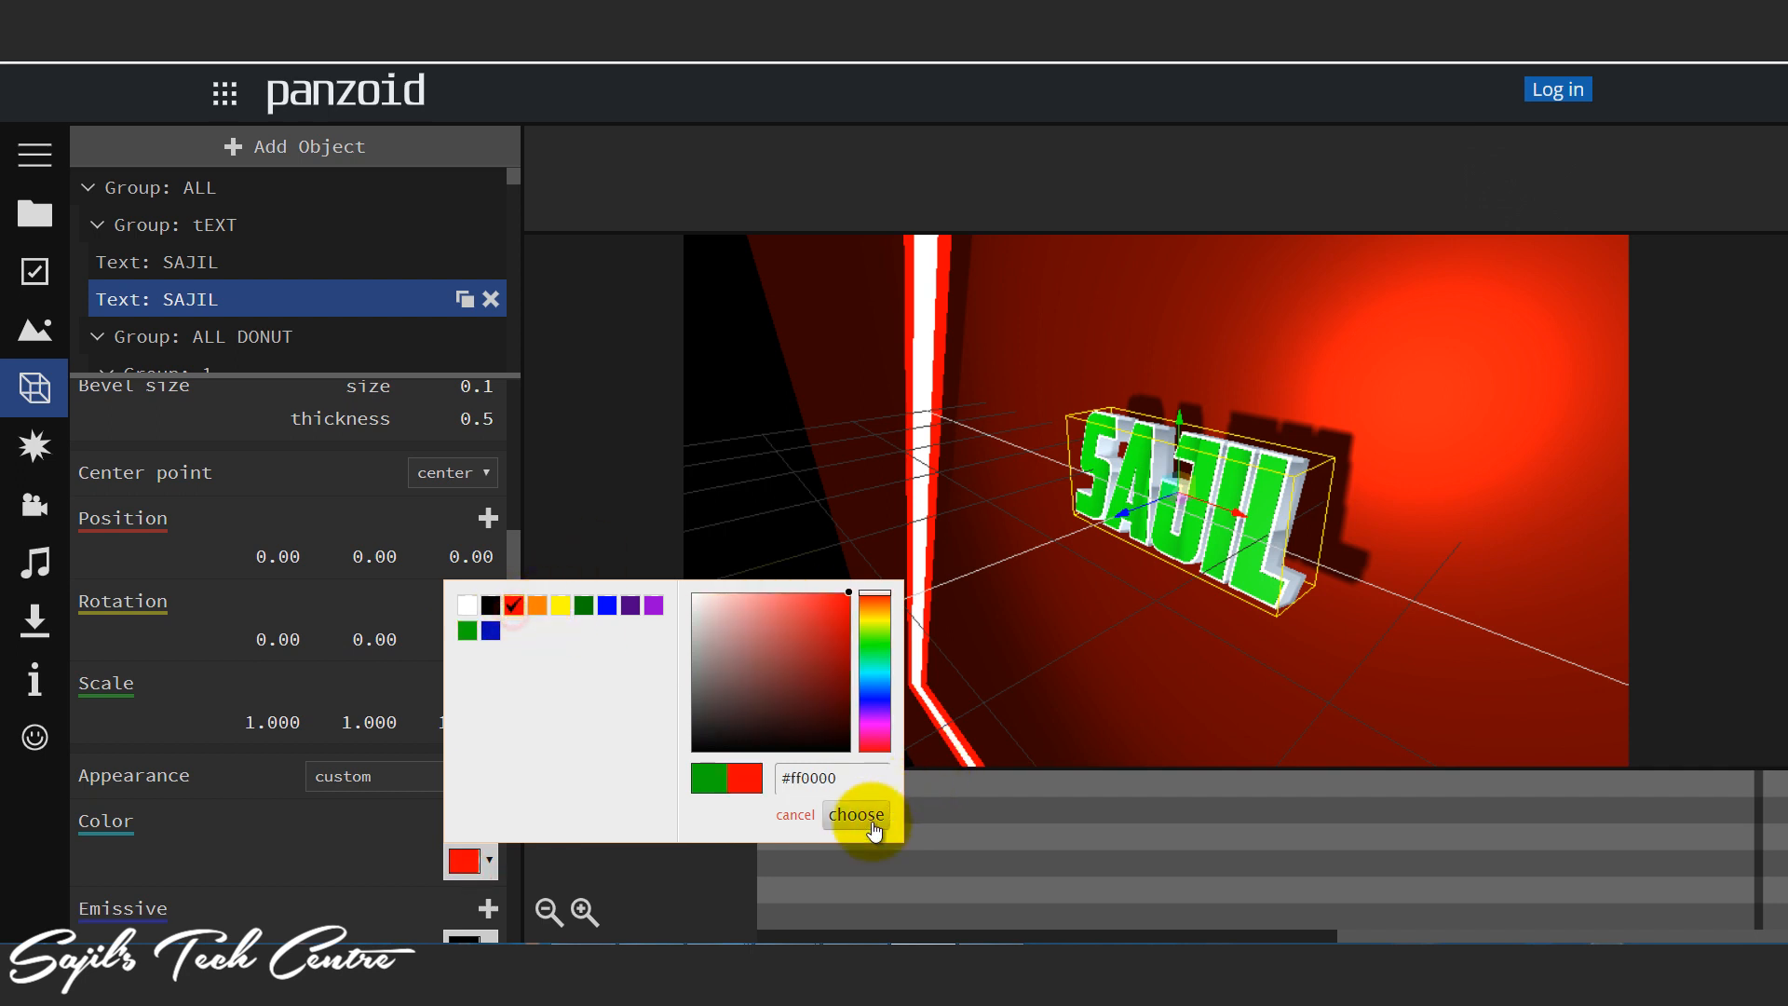
click(857, 815)
scroll(503, 596, down, 5)
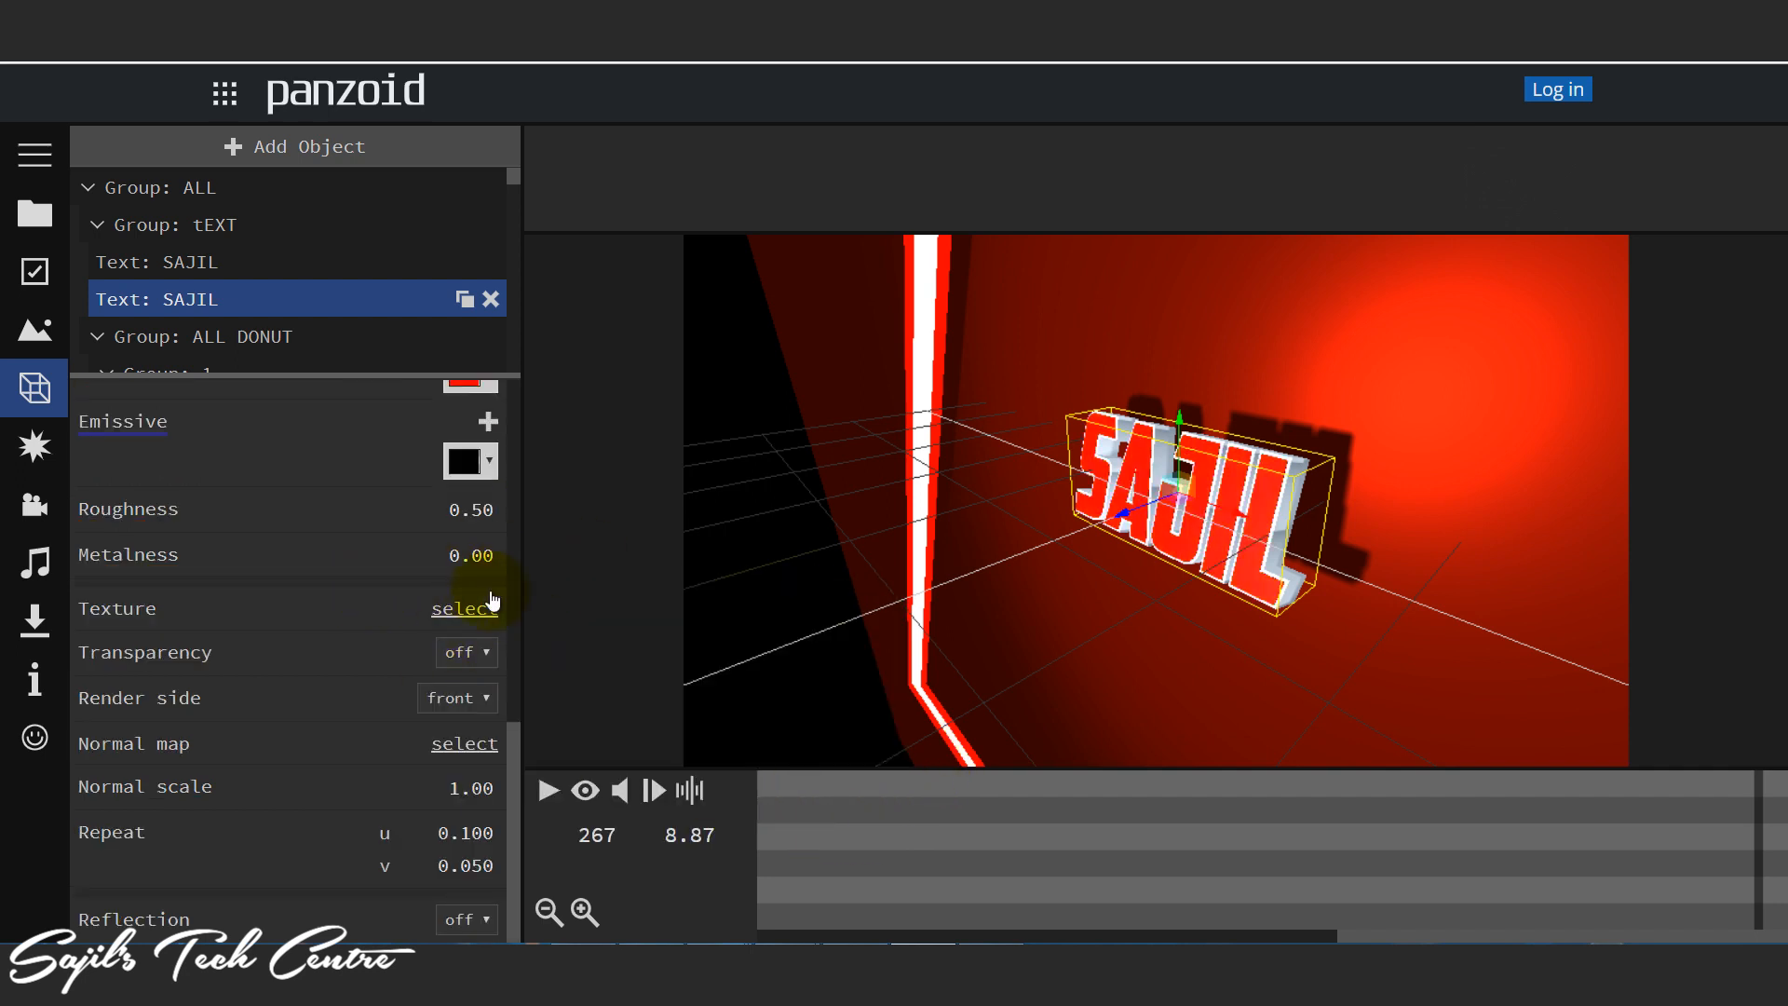
click(471, 611)
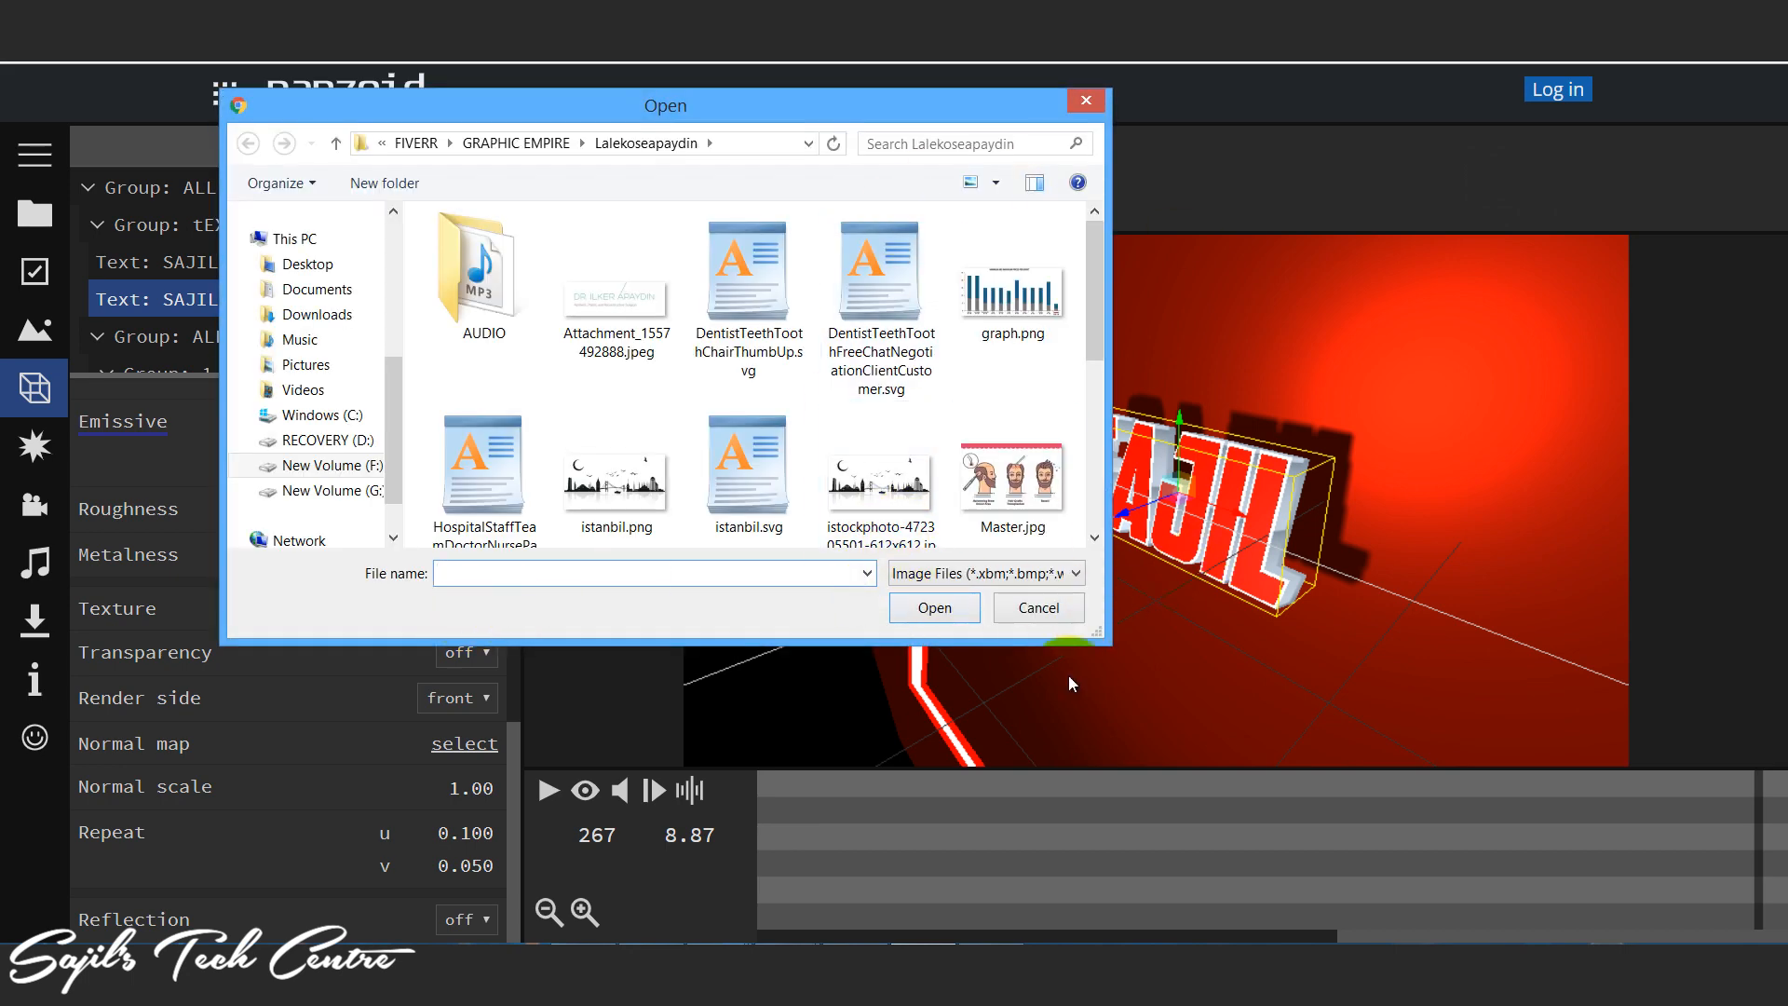
click(1032, 608)
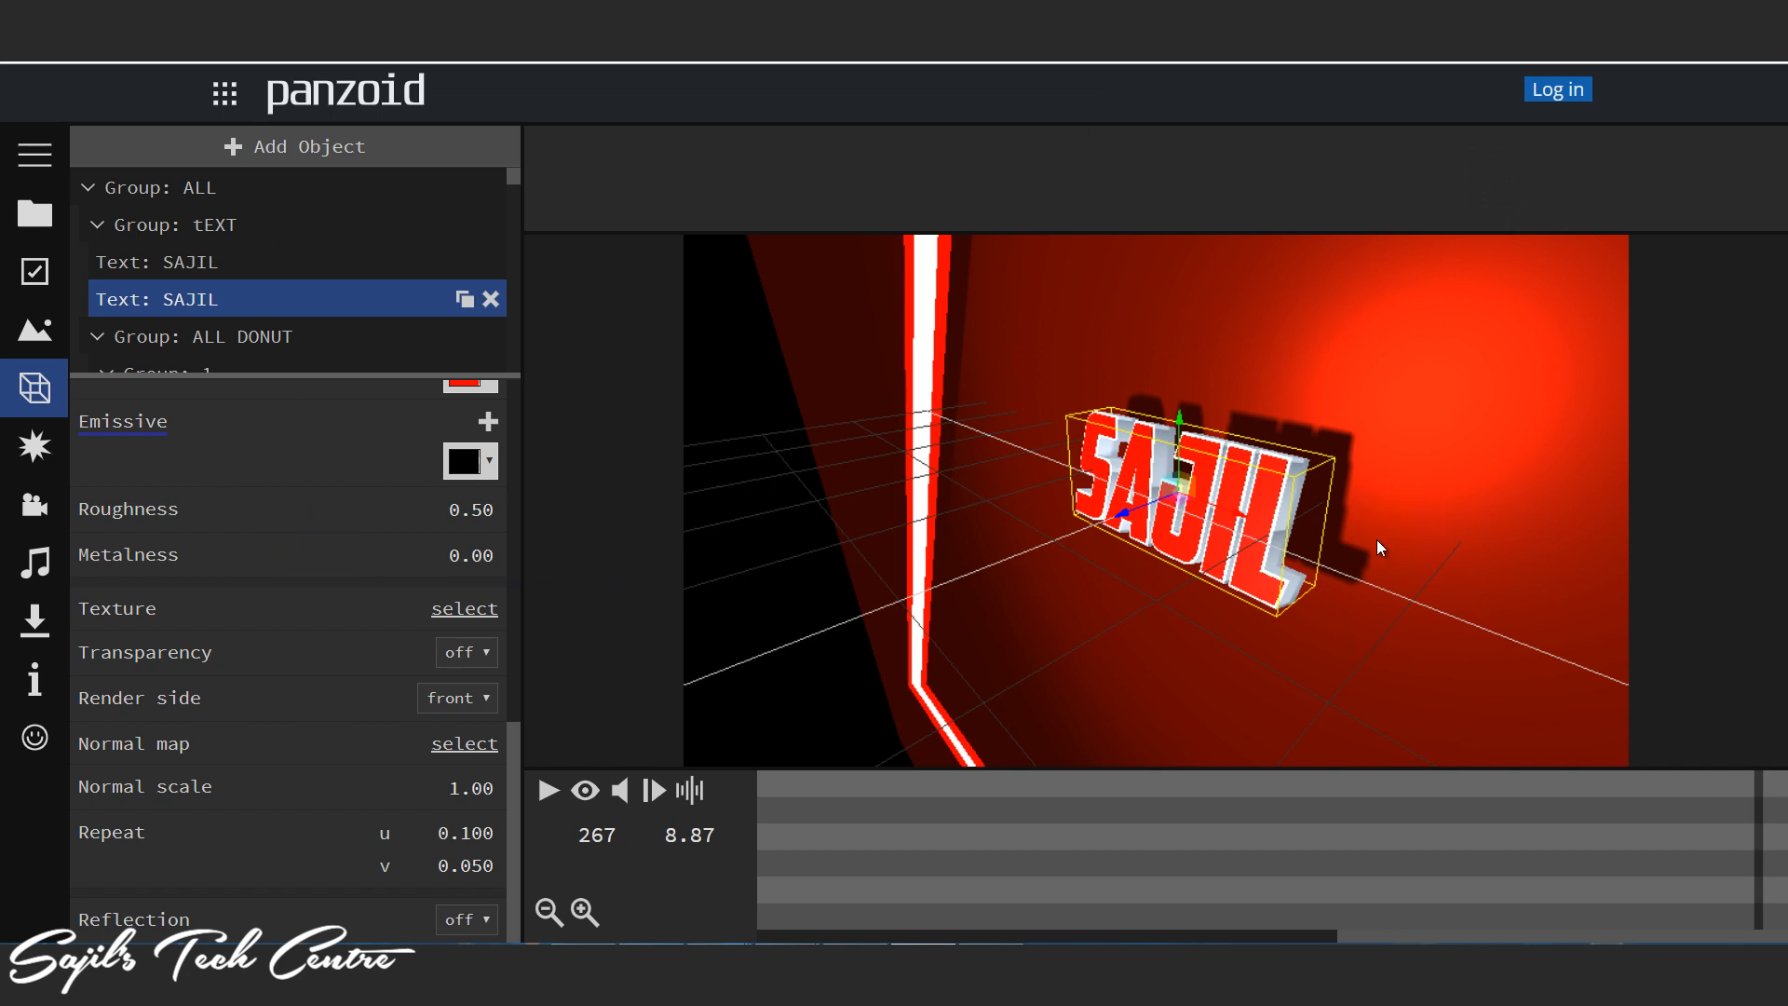
click(456, 613)
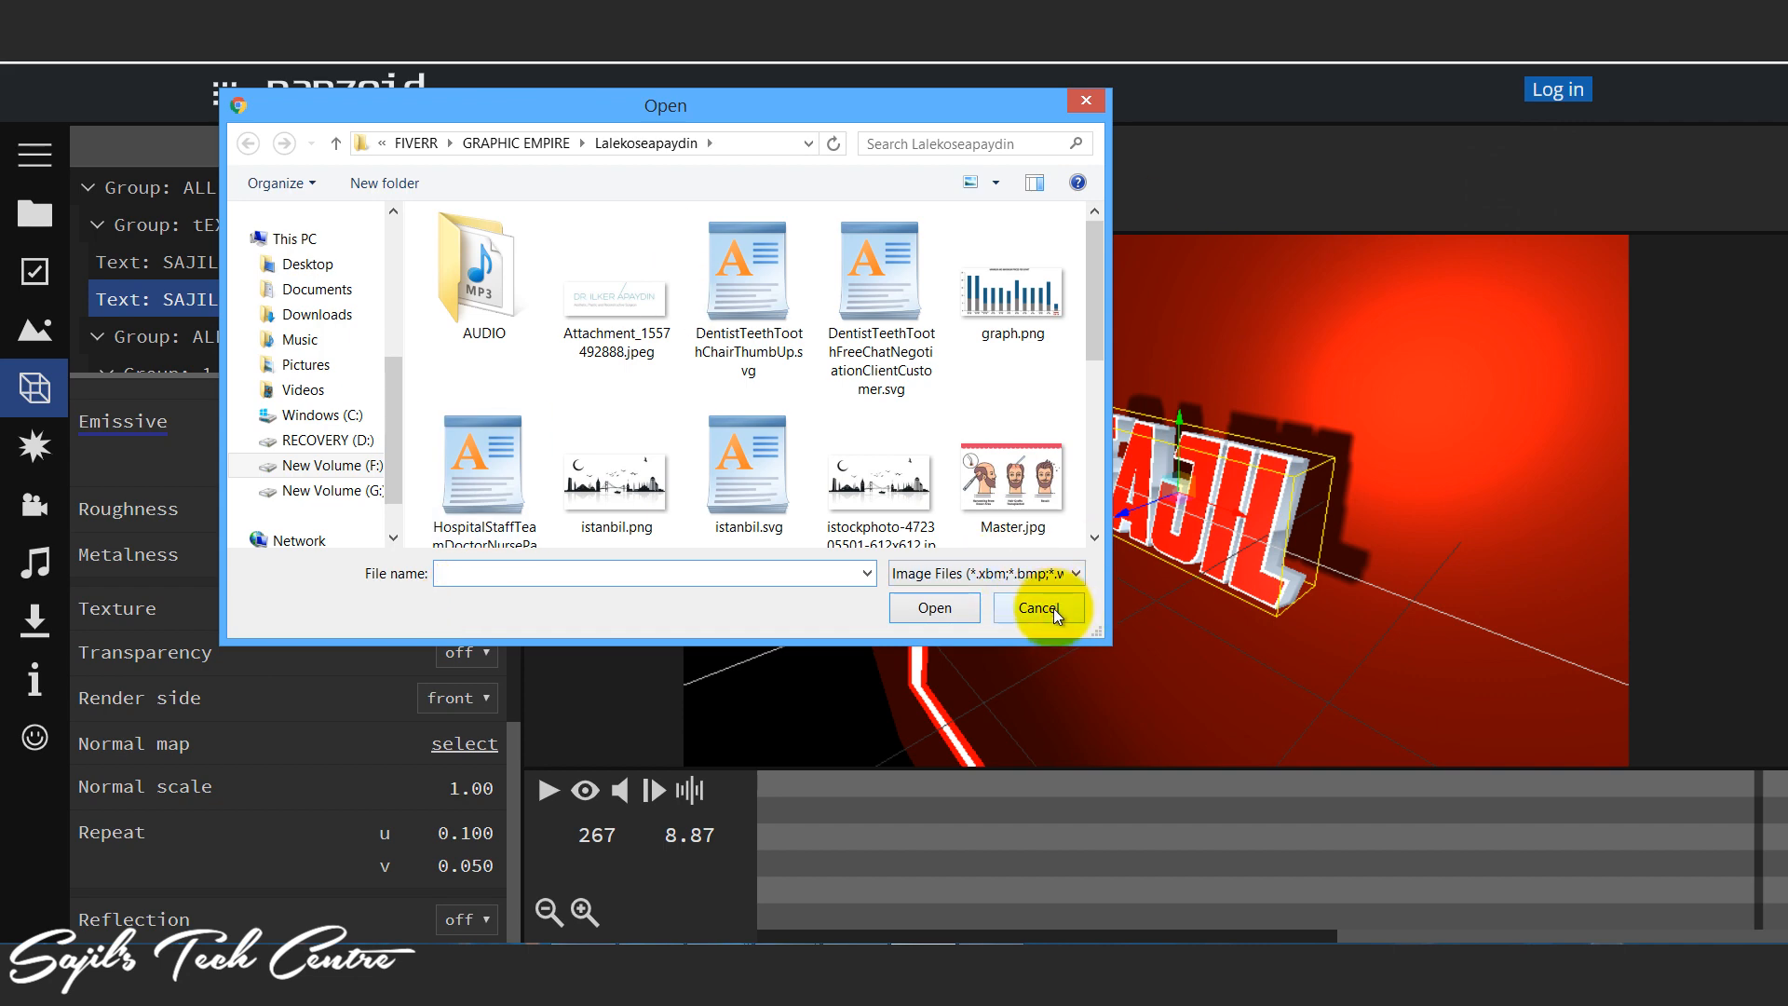
click(1054, 607)
Step: Play the intro briefly, and try the cloudy light rays, full moon and tropical sunny day presets for the outdoor sky
click(549, 790)
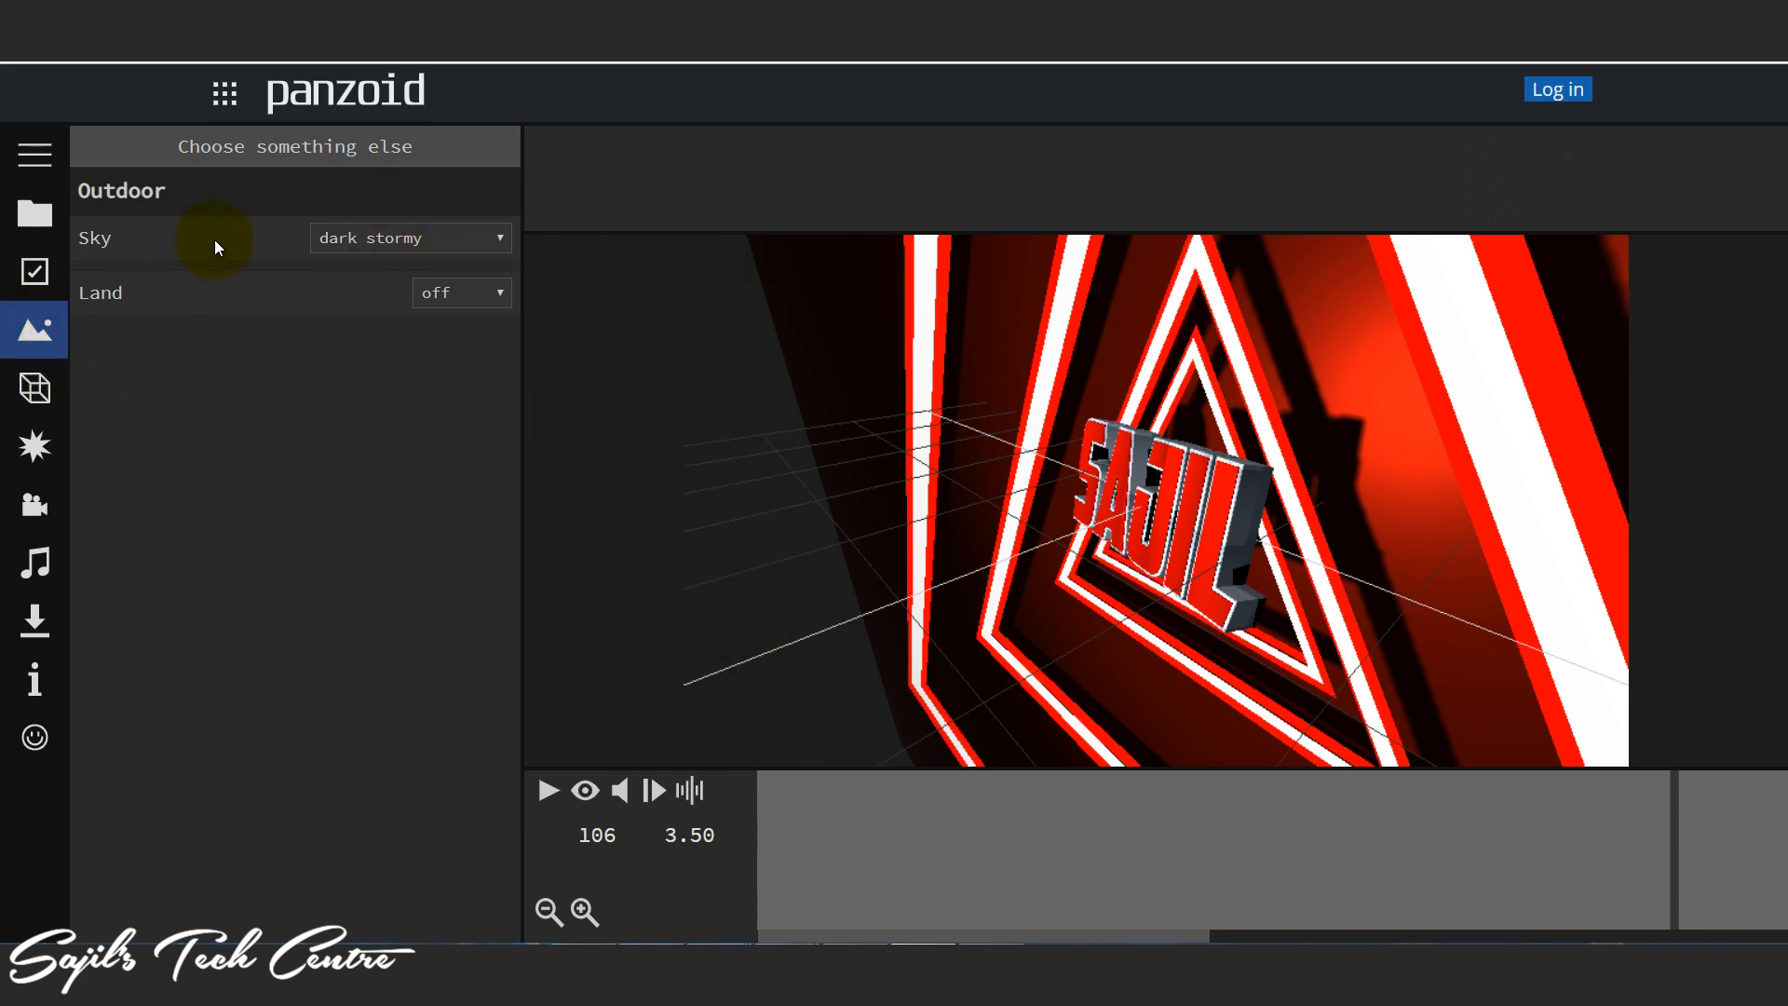
click(384, 240)
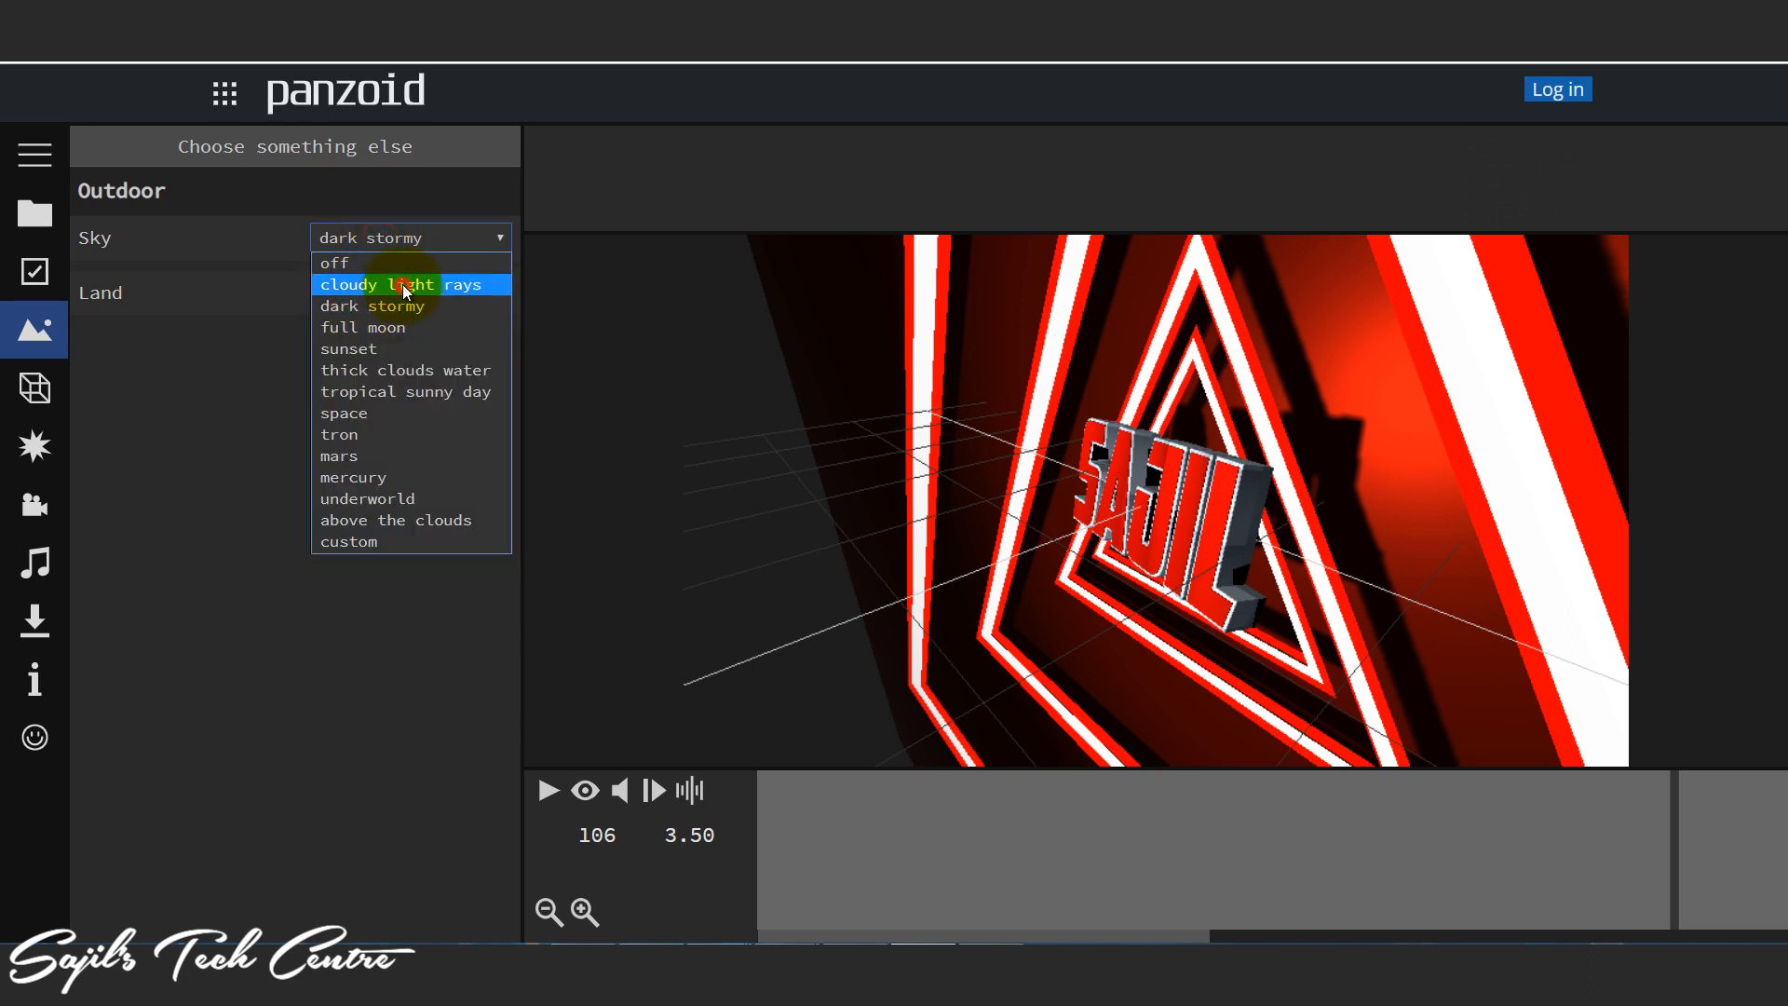
click(402, 283)
click(432, 249)
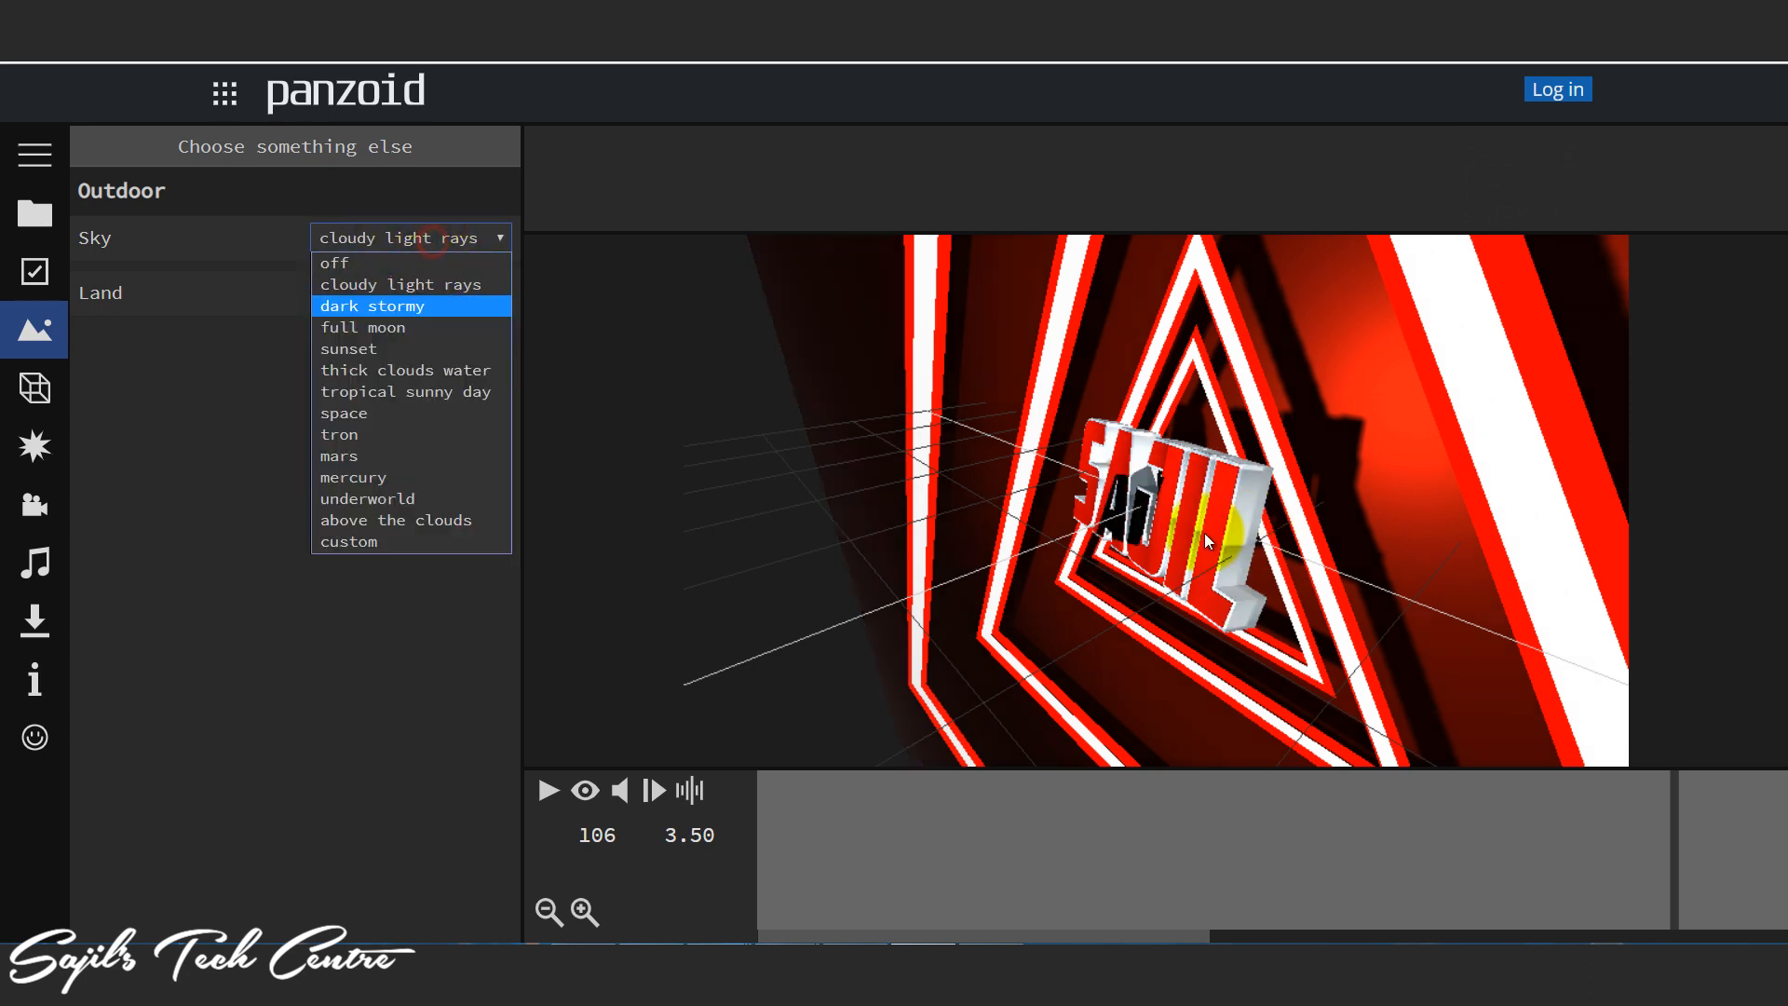
click(345, 319)
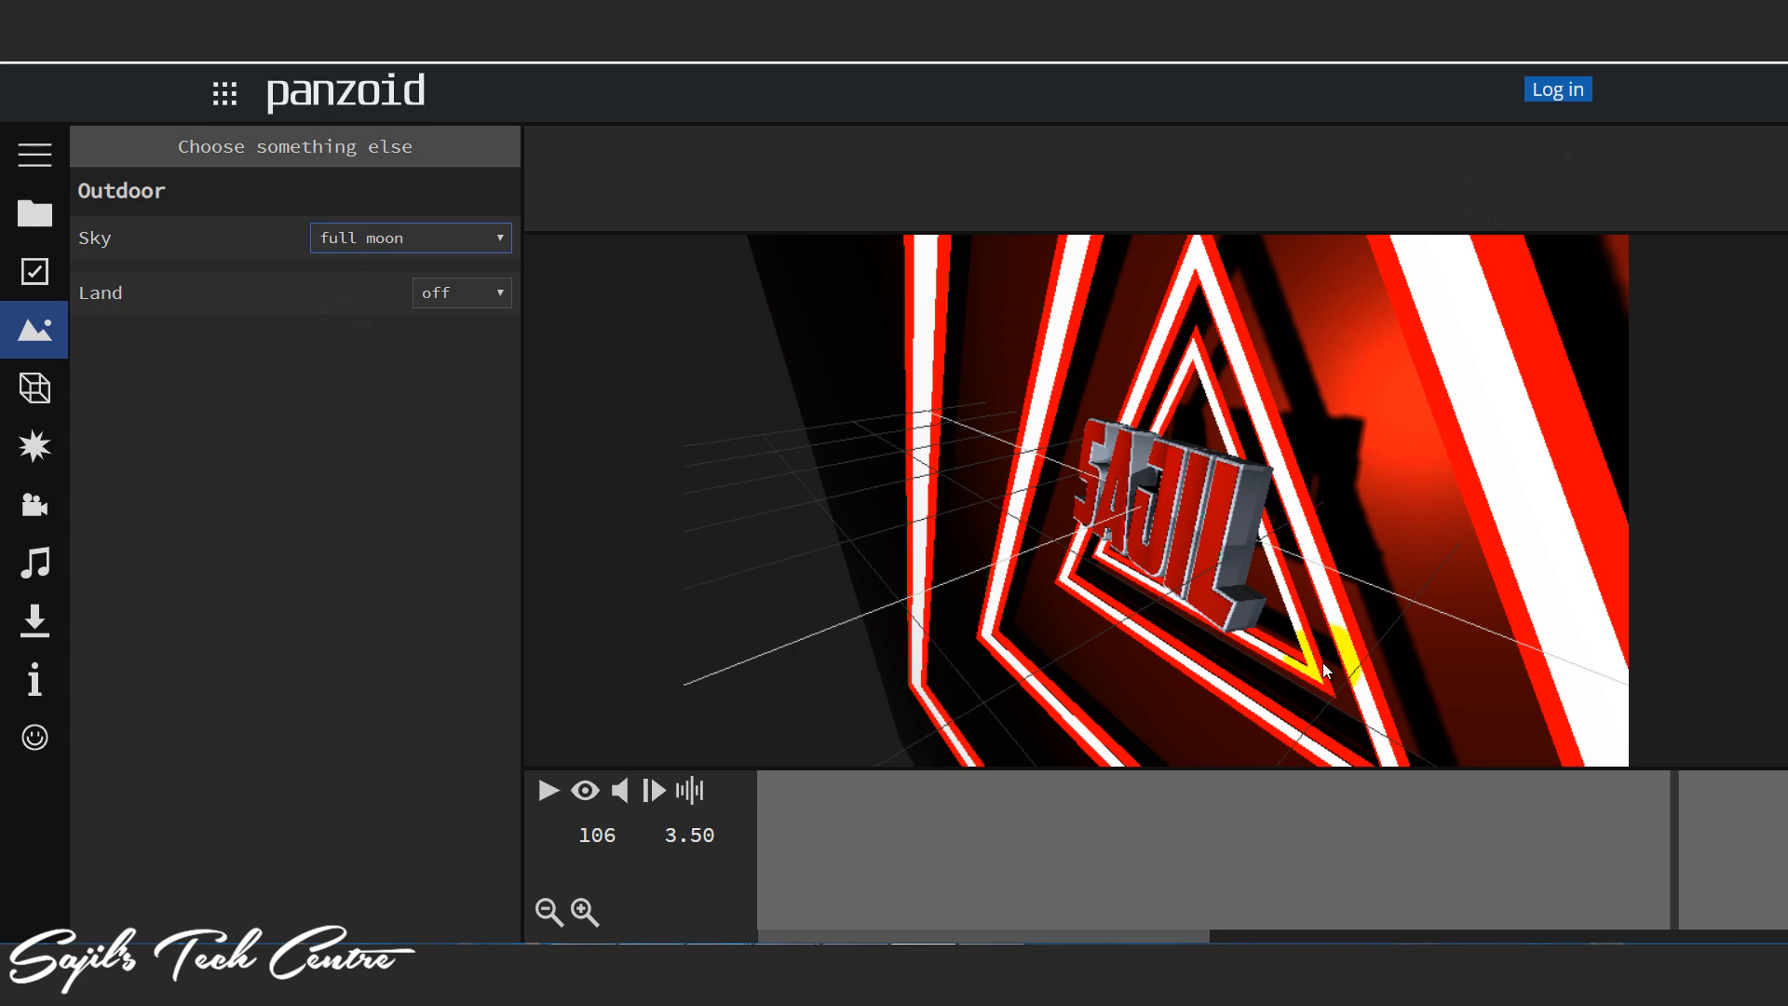
click(413, 250)
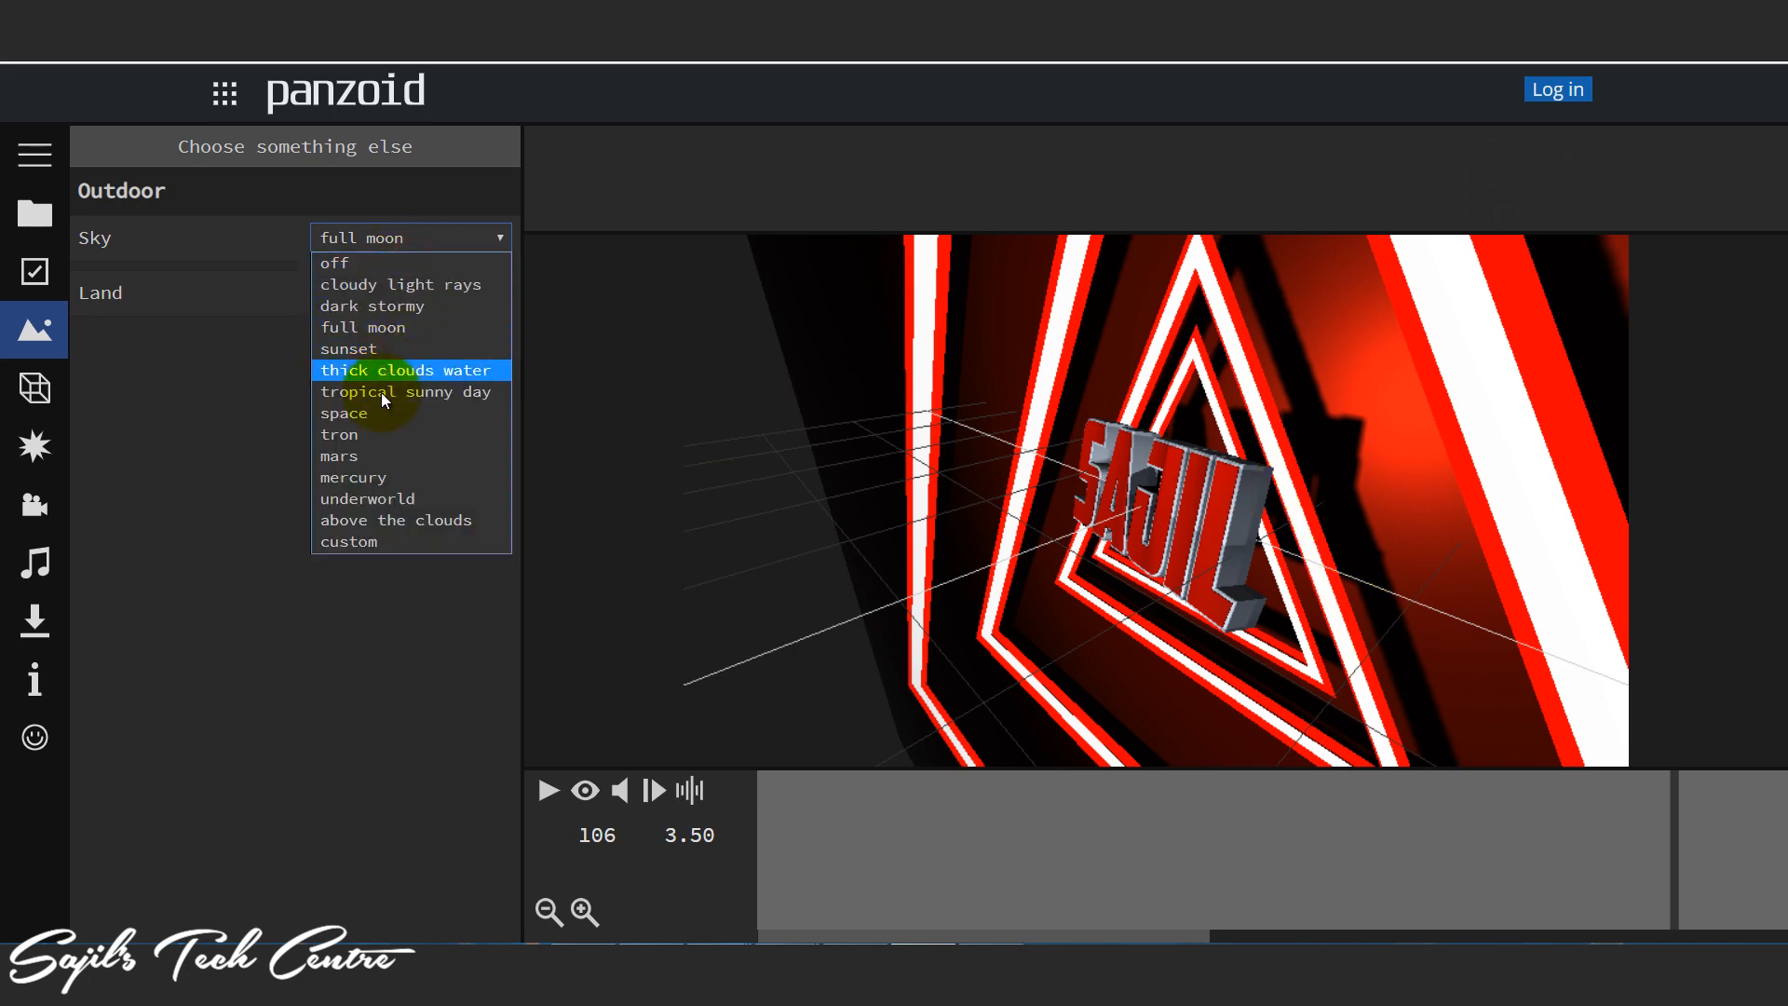
click(378, 397)
Step: Set the outdoor environment's sky to mars
click(391, 239)
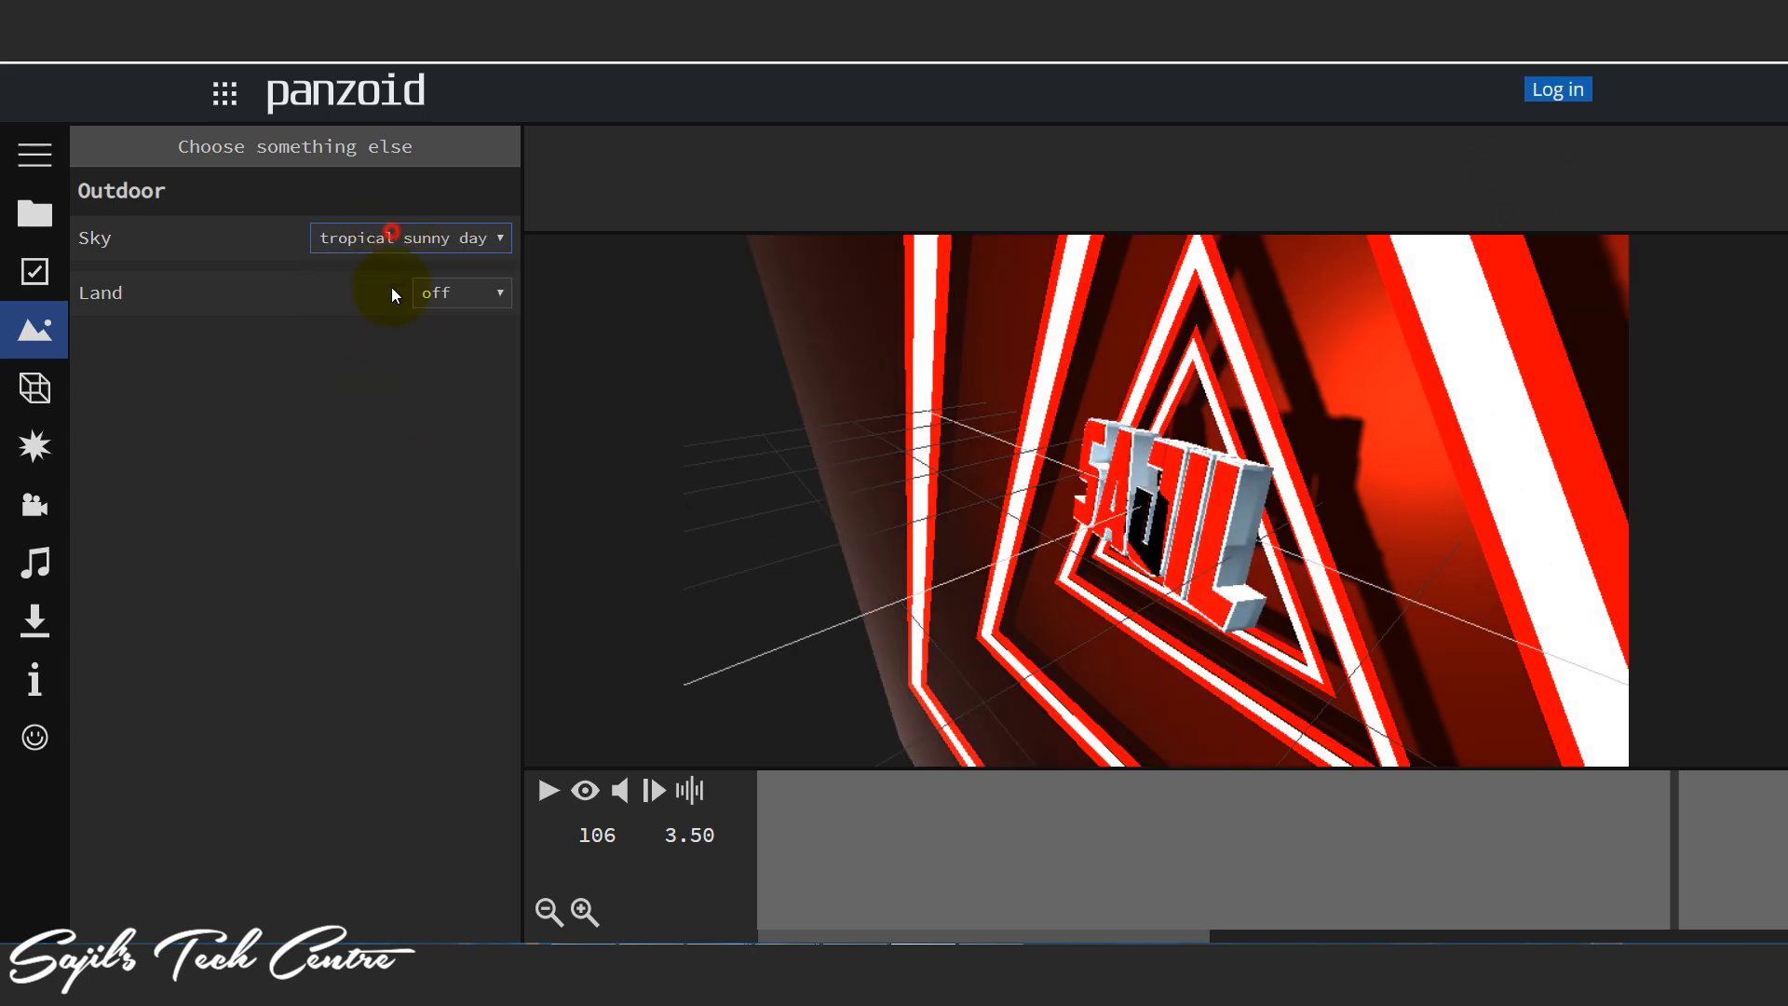
click(378, 445)
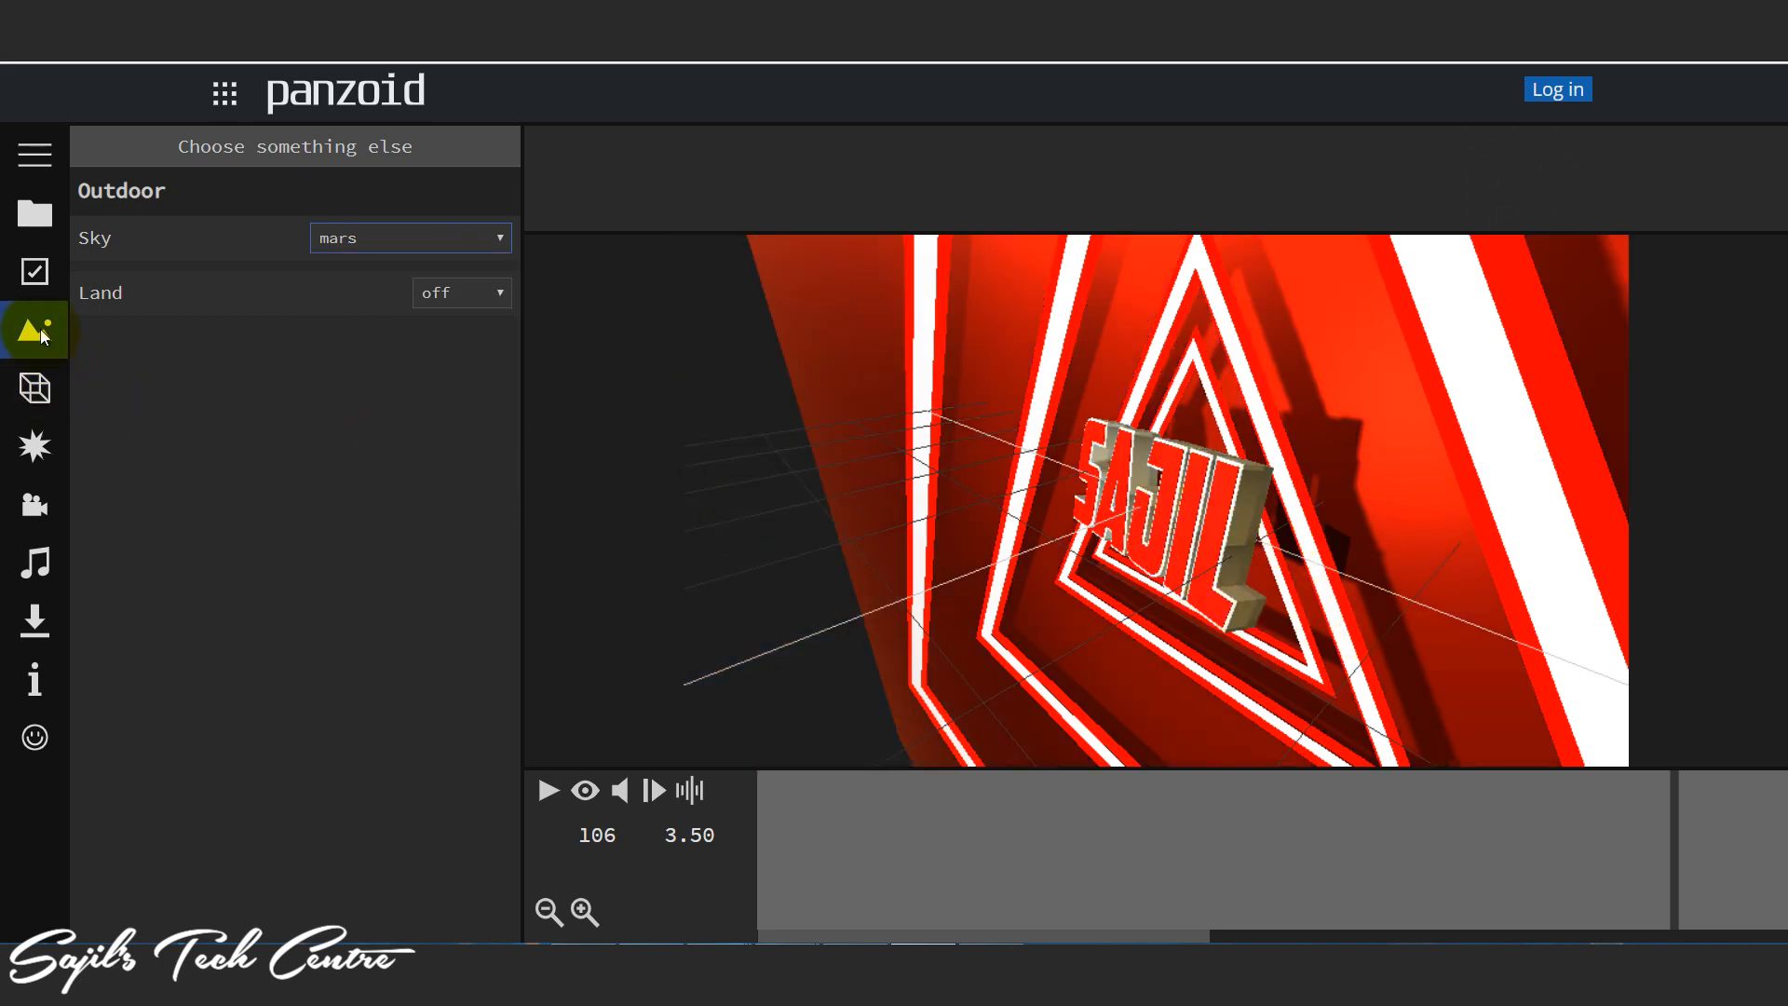
Step: Bring up the effects list and play back the intro to check the changed sky, pausing it again
click(34, 446)
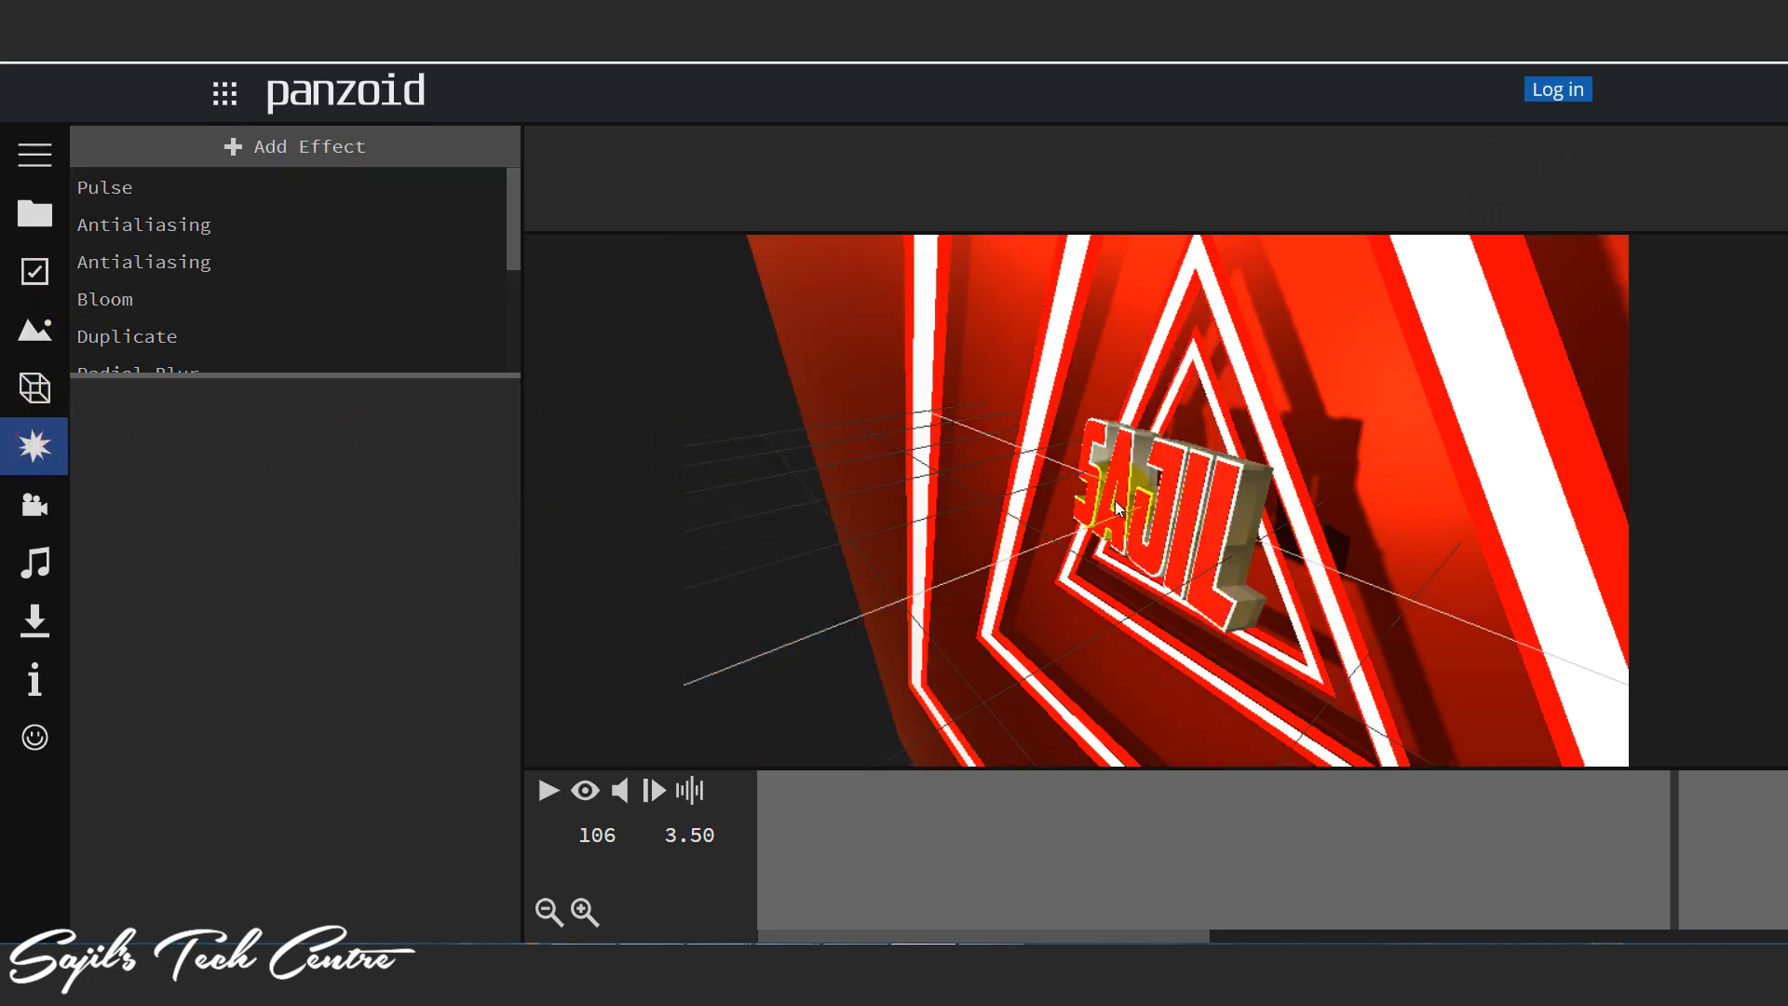
click(549, 791)
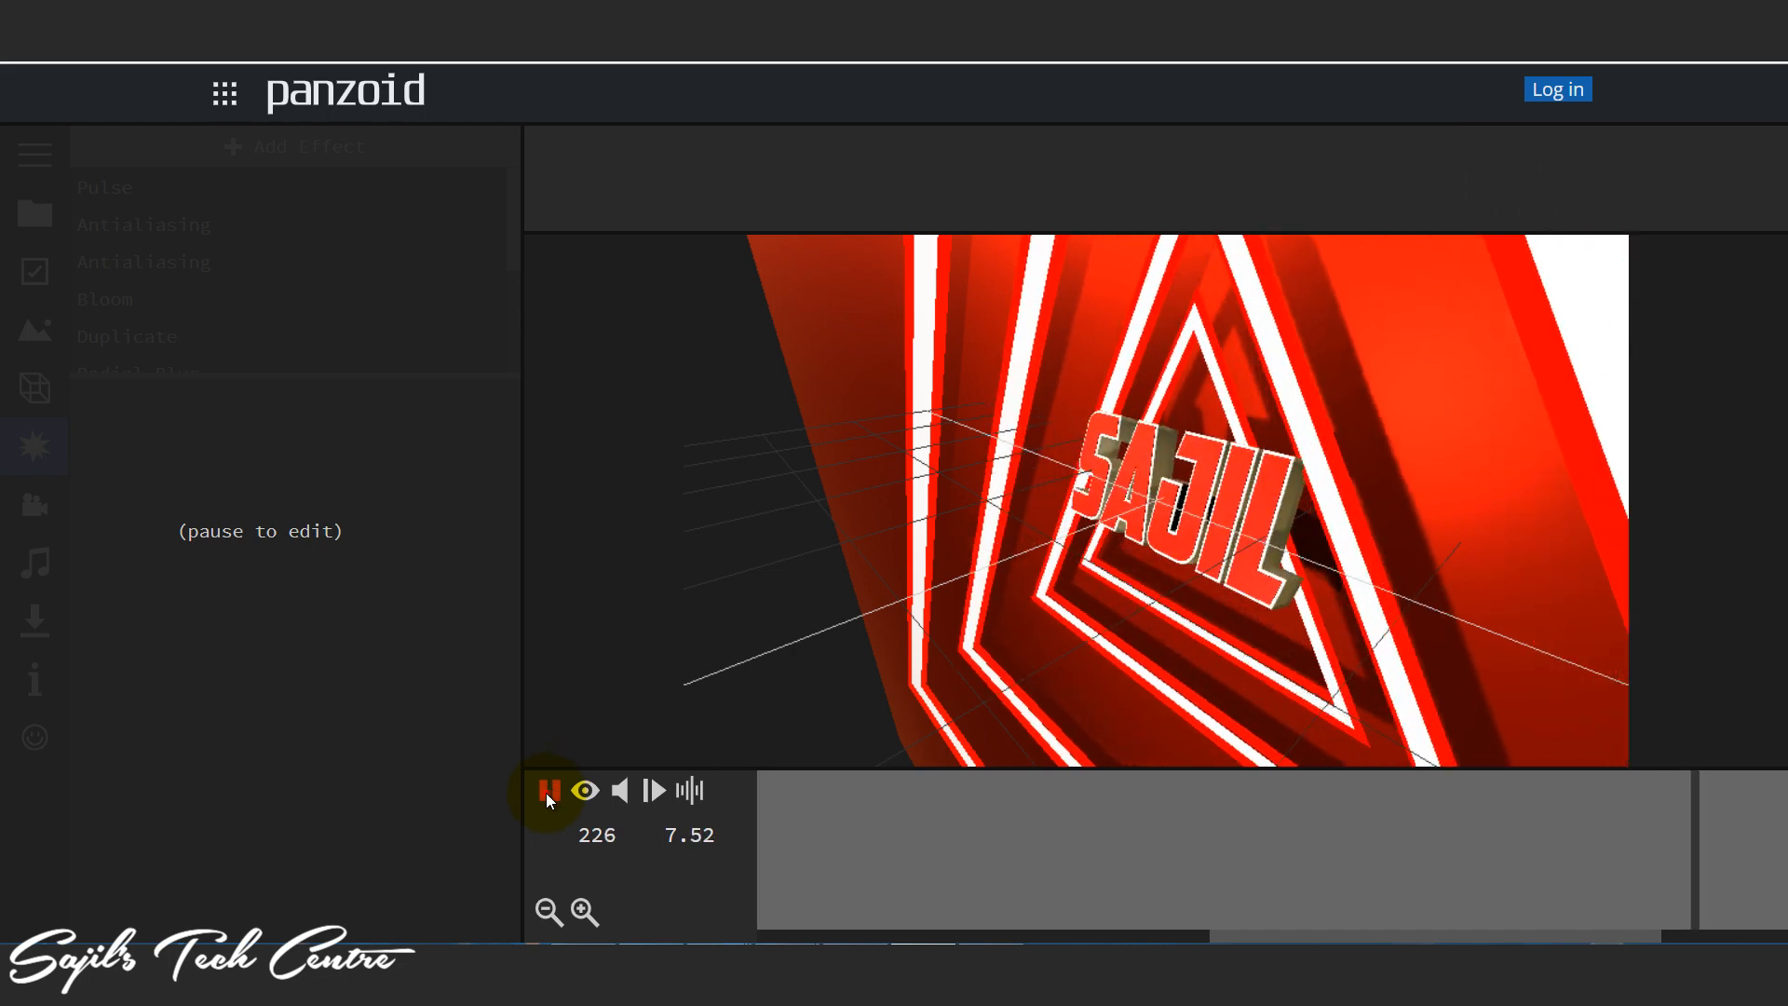
click(549, 791)
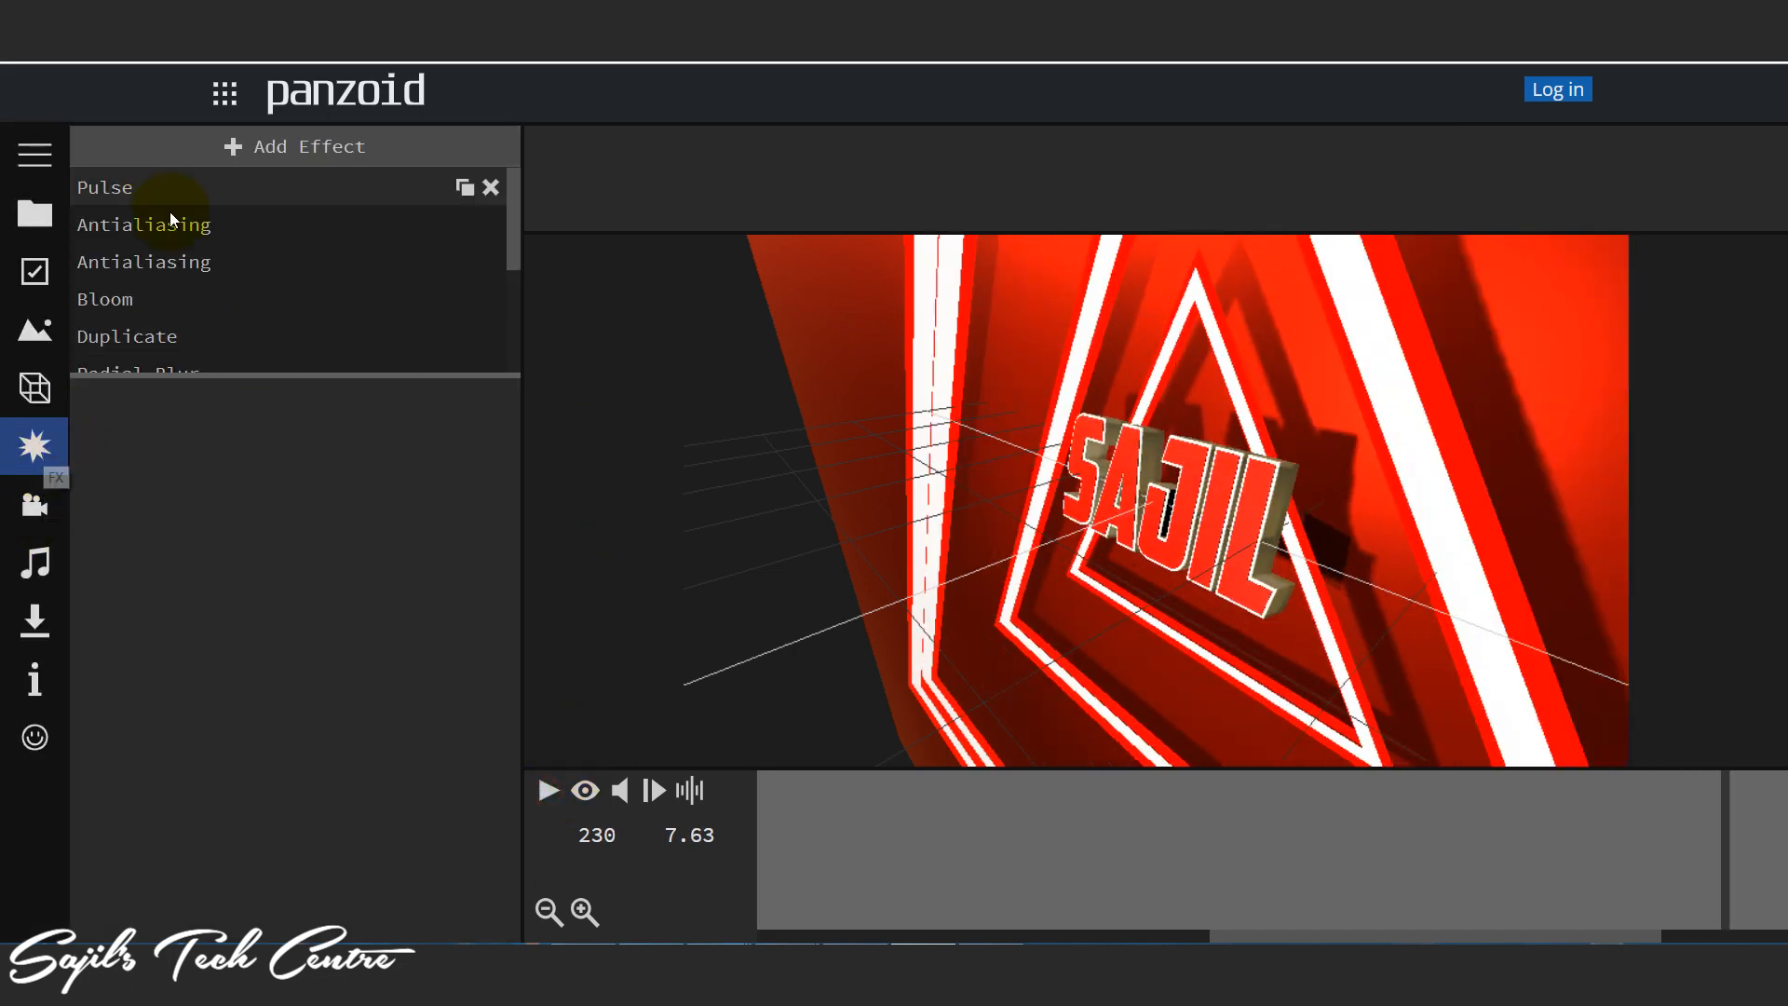
Step: Examine the settings of the Pulse effect and the first Antialiasing effect
click(169, 183)
click(154, 192)
click(154, 192)
click(155, 192)
click(154, 192)
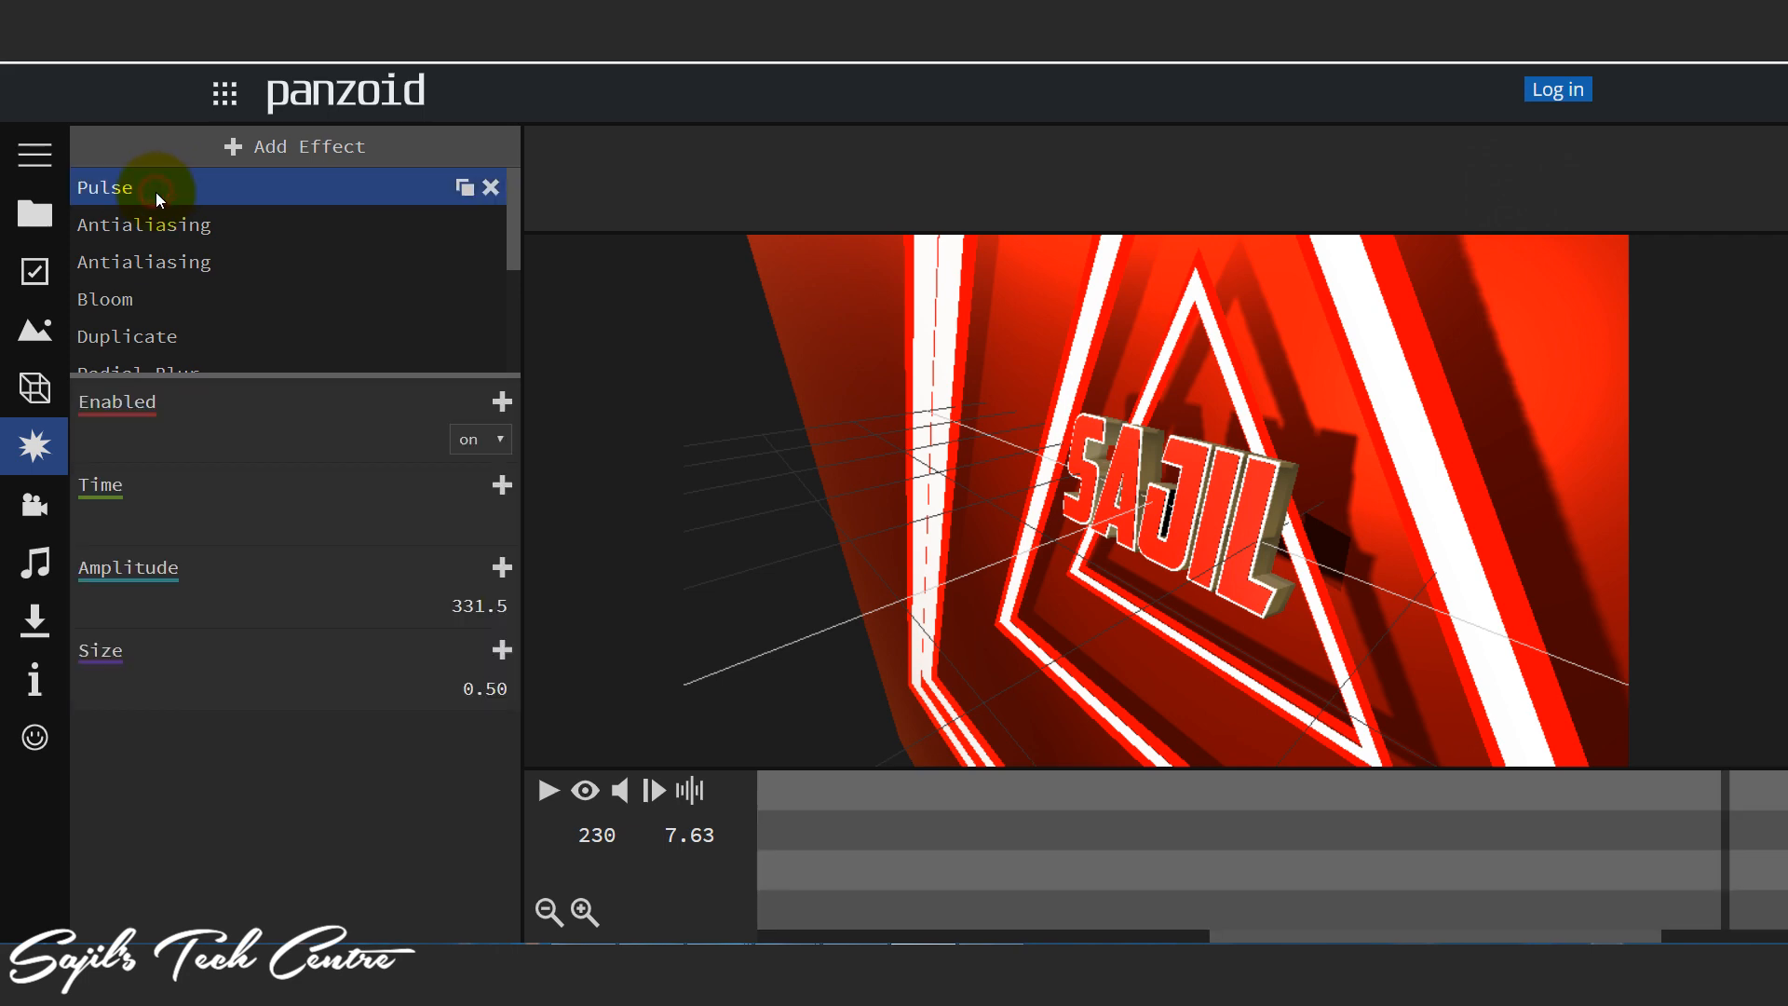
click(206, 239)
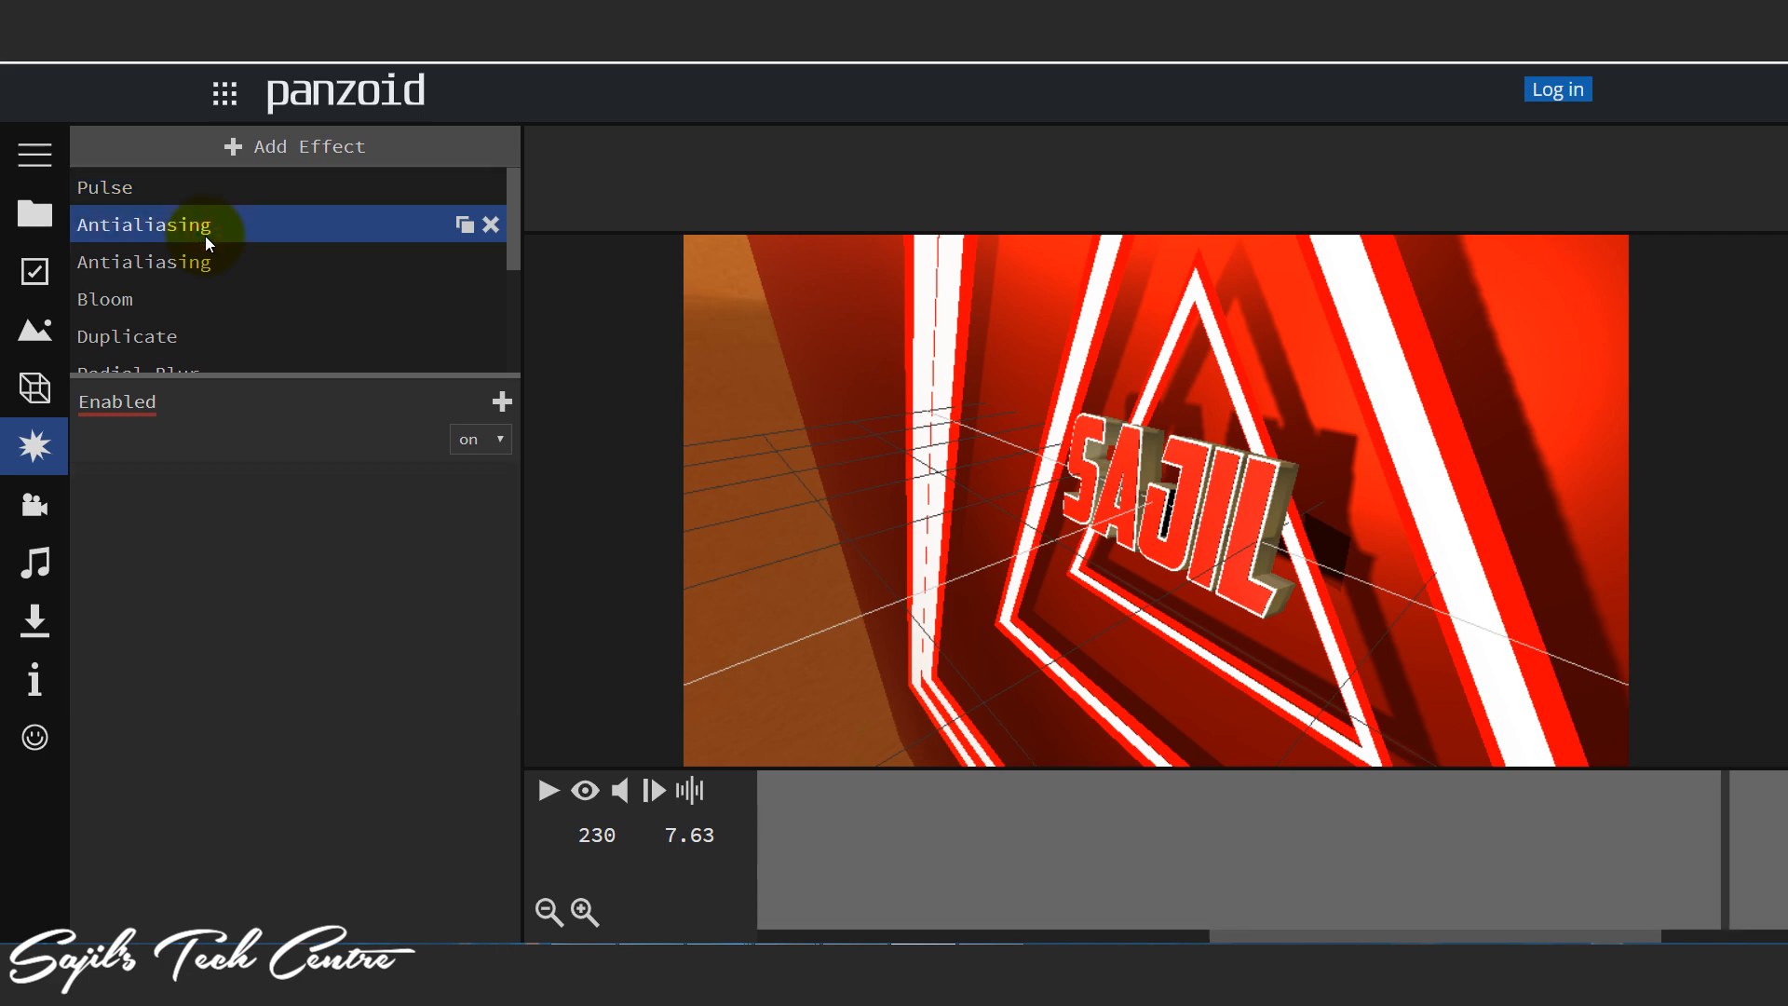
Step: Play back the intro twice to check the effects on the 3D text, pausing after each run
click(549, 792)
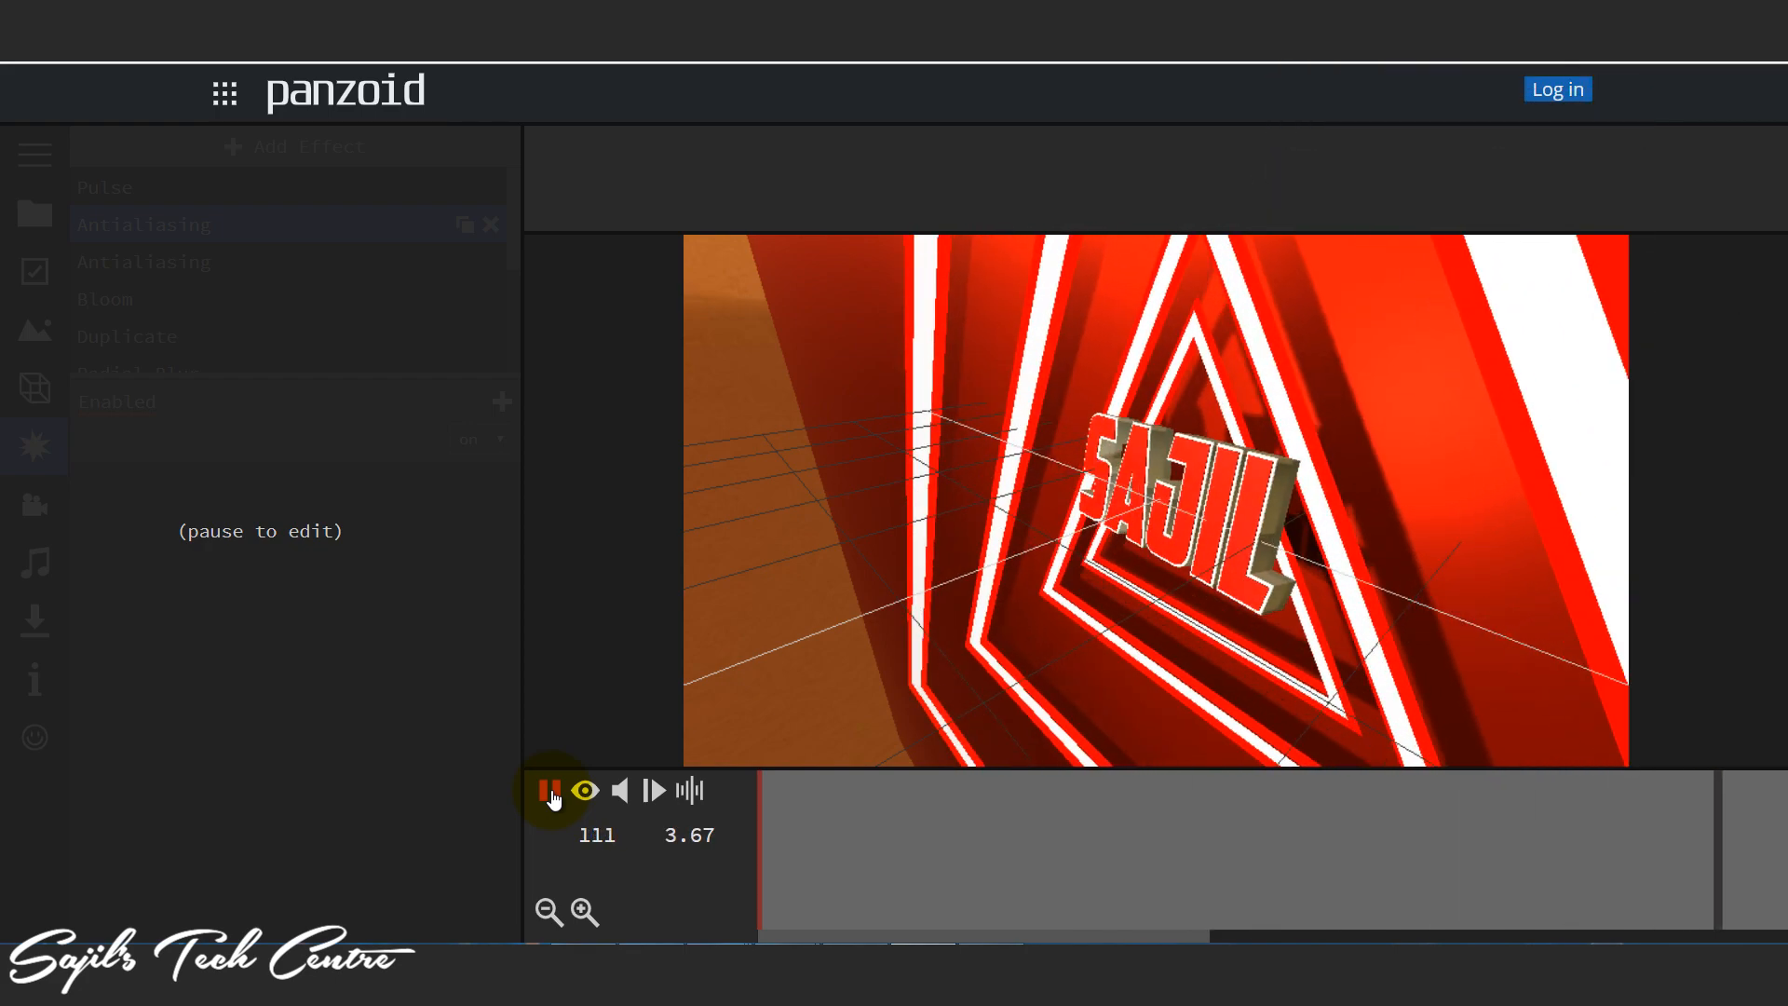
click(551, 794)
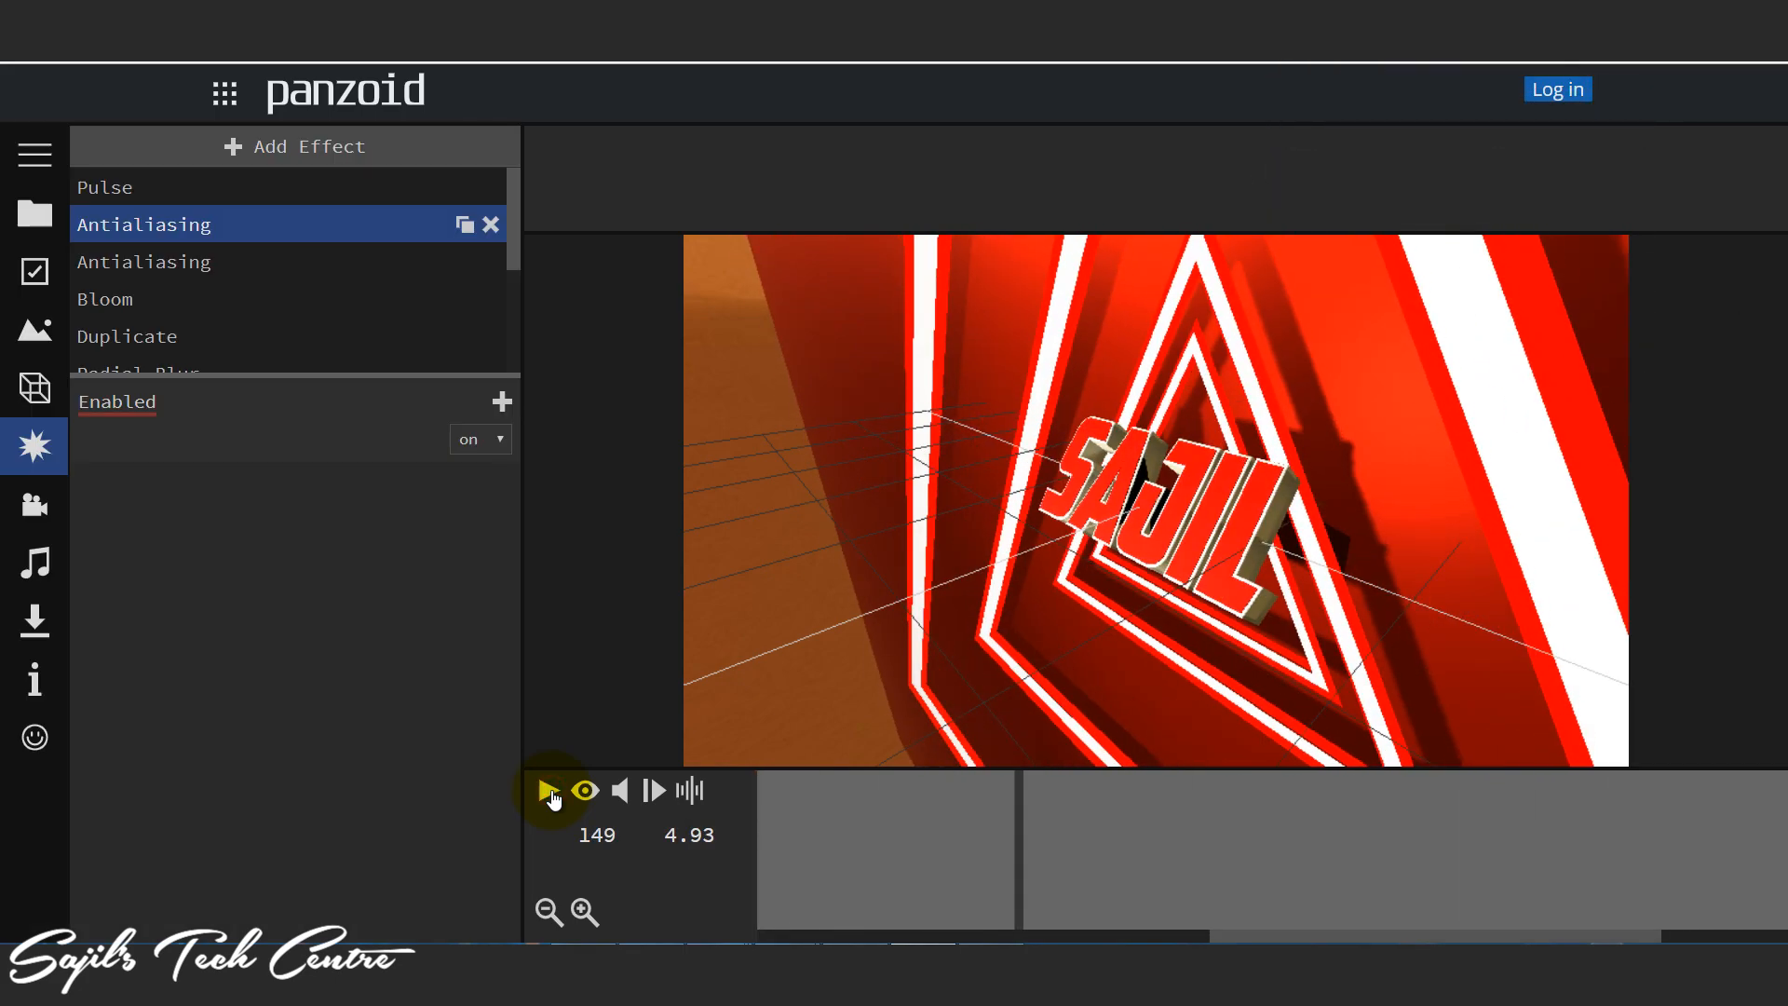
click(551, 793)
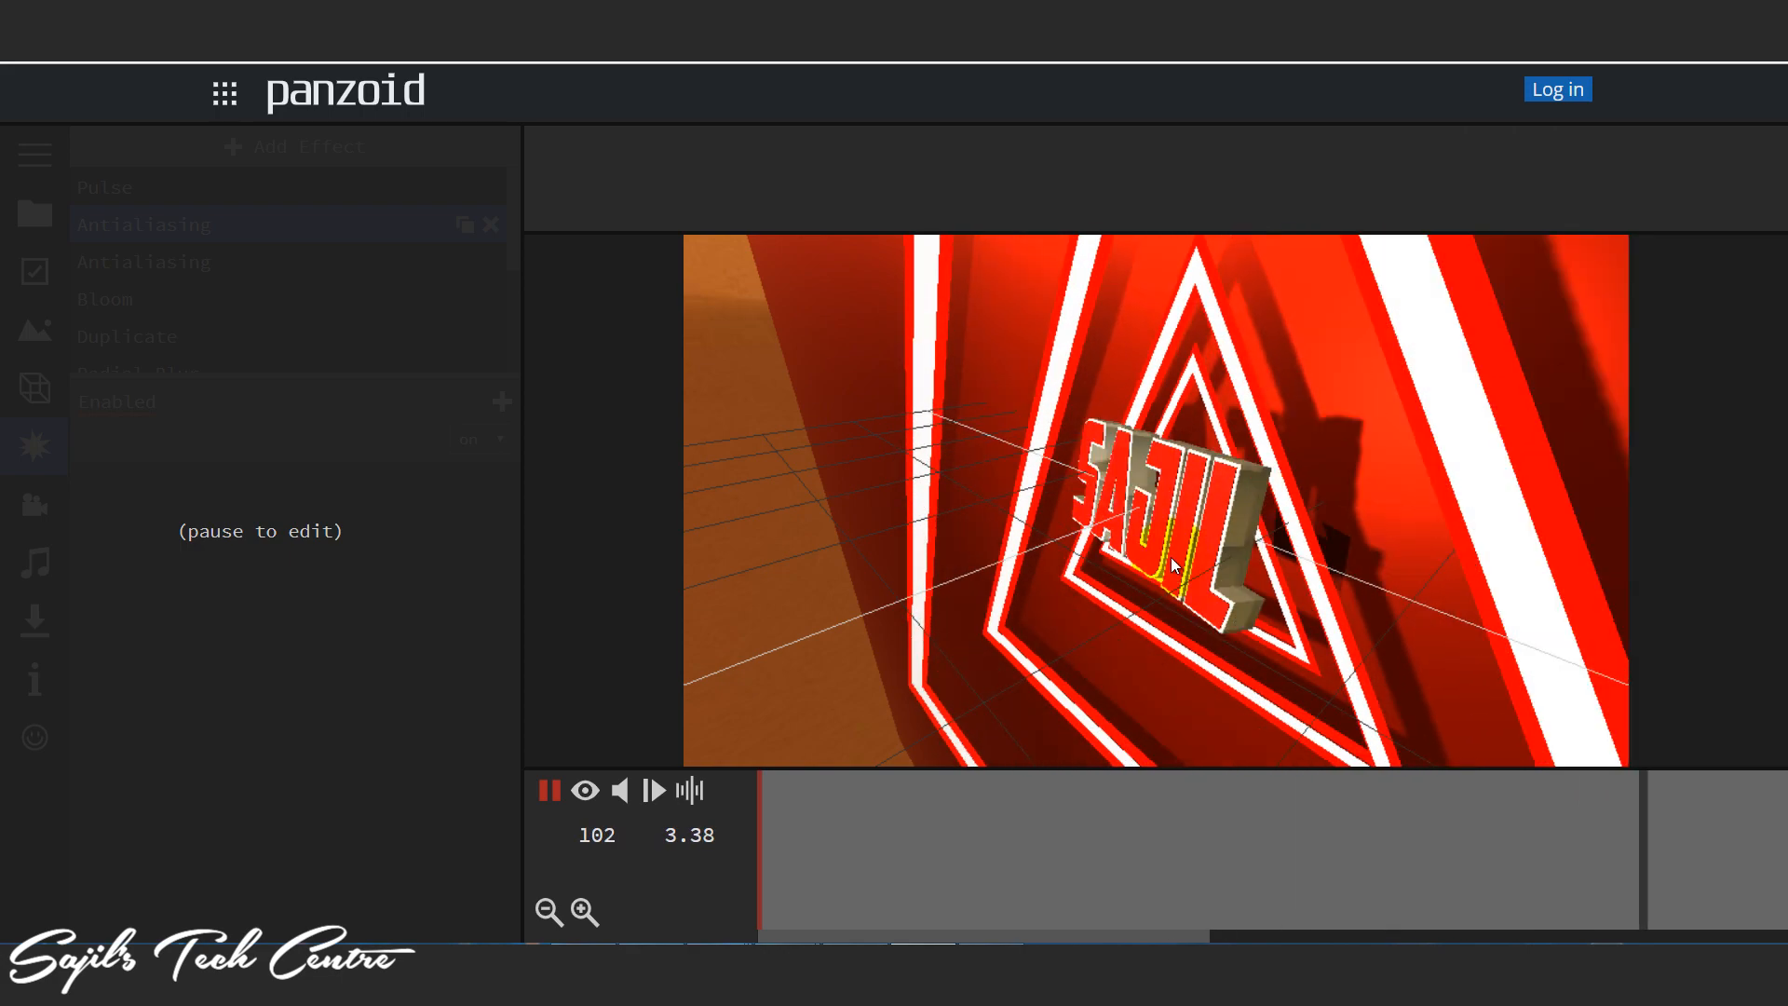
click(549, 791)
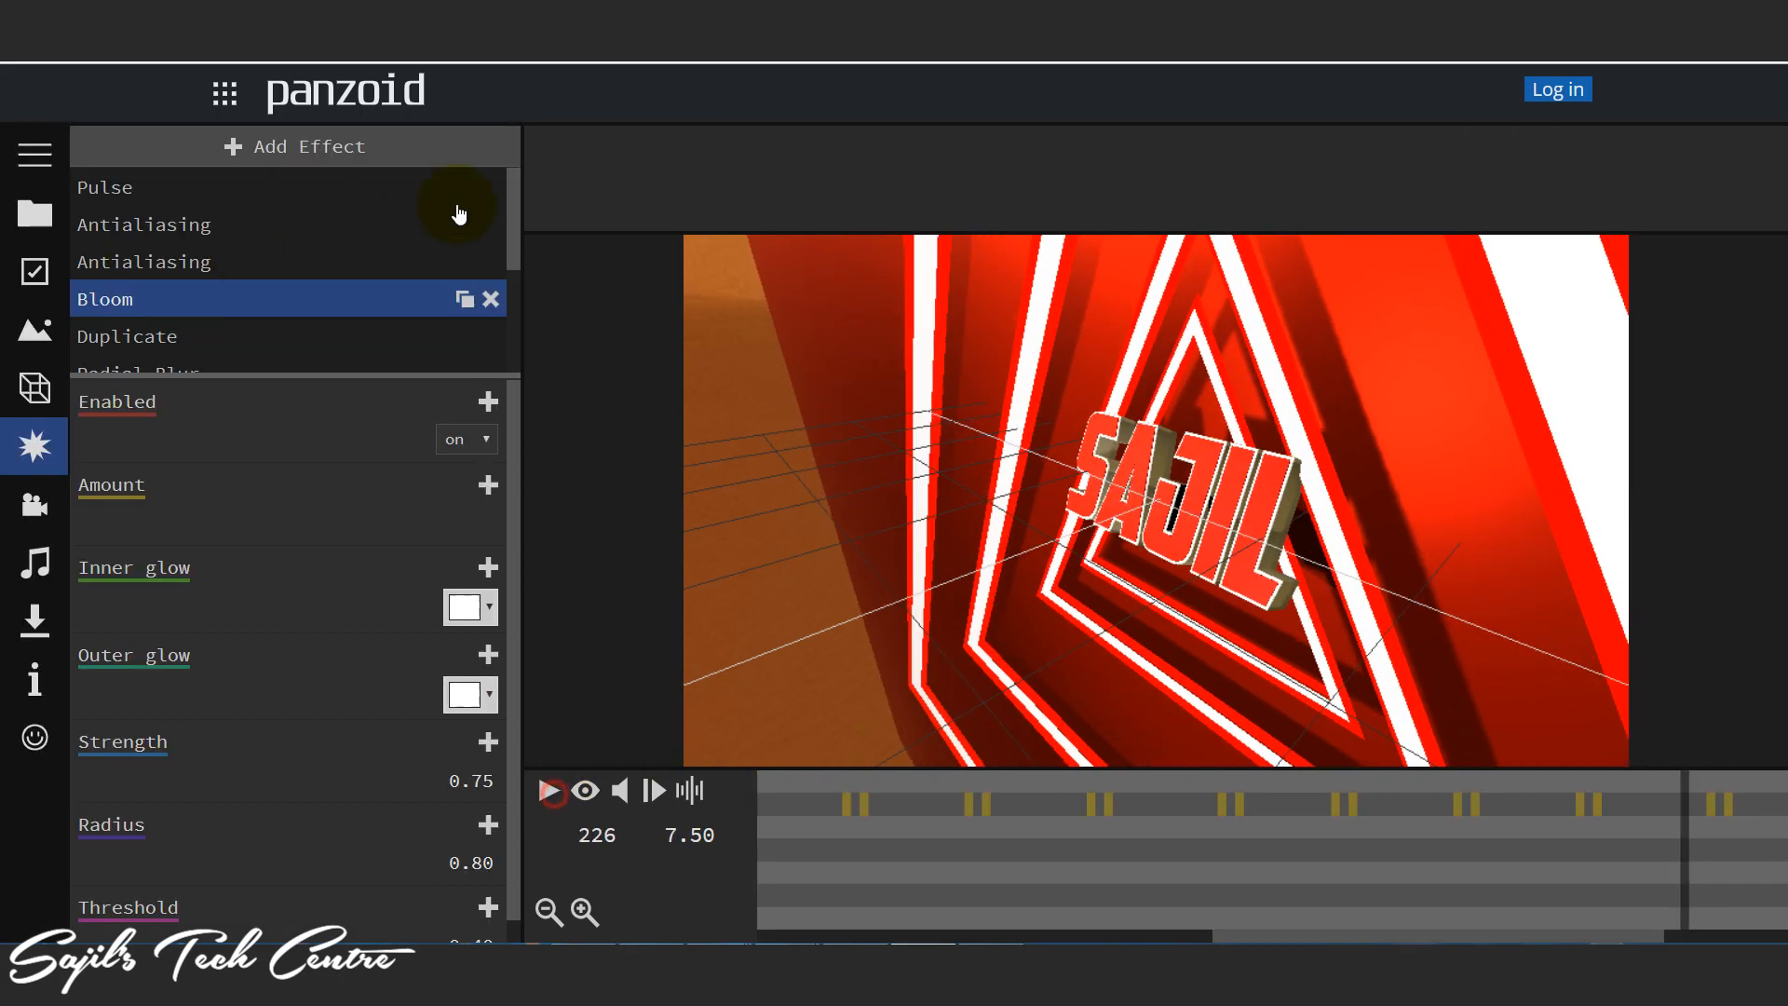
Step: Look through the remaining effects in the list and select the Wavy effect
drag(509, 244, 510, 352)
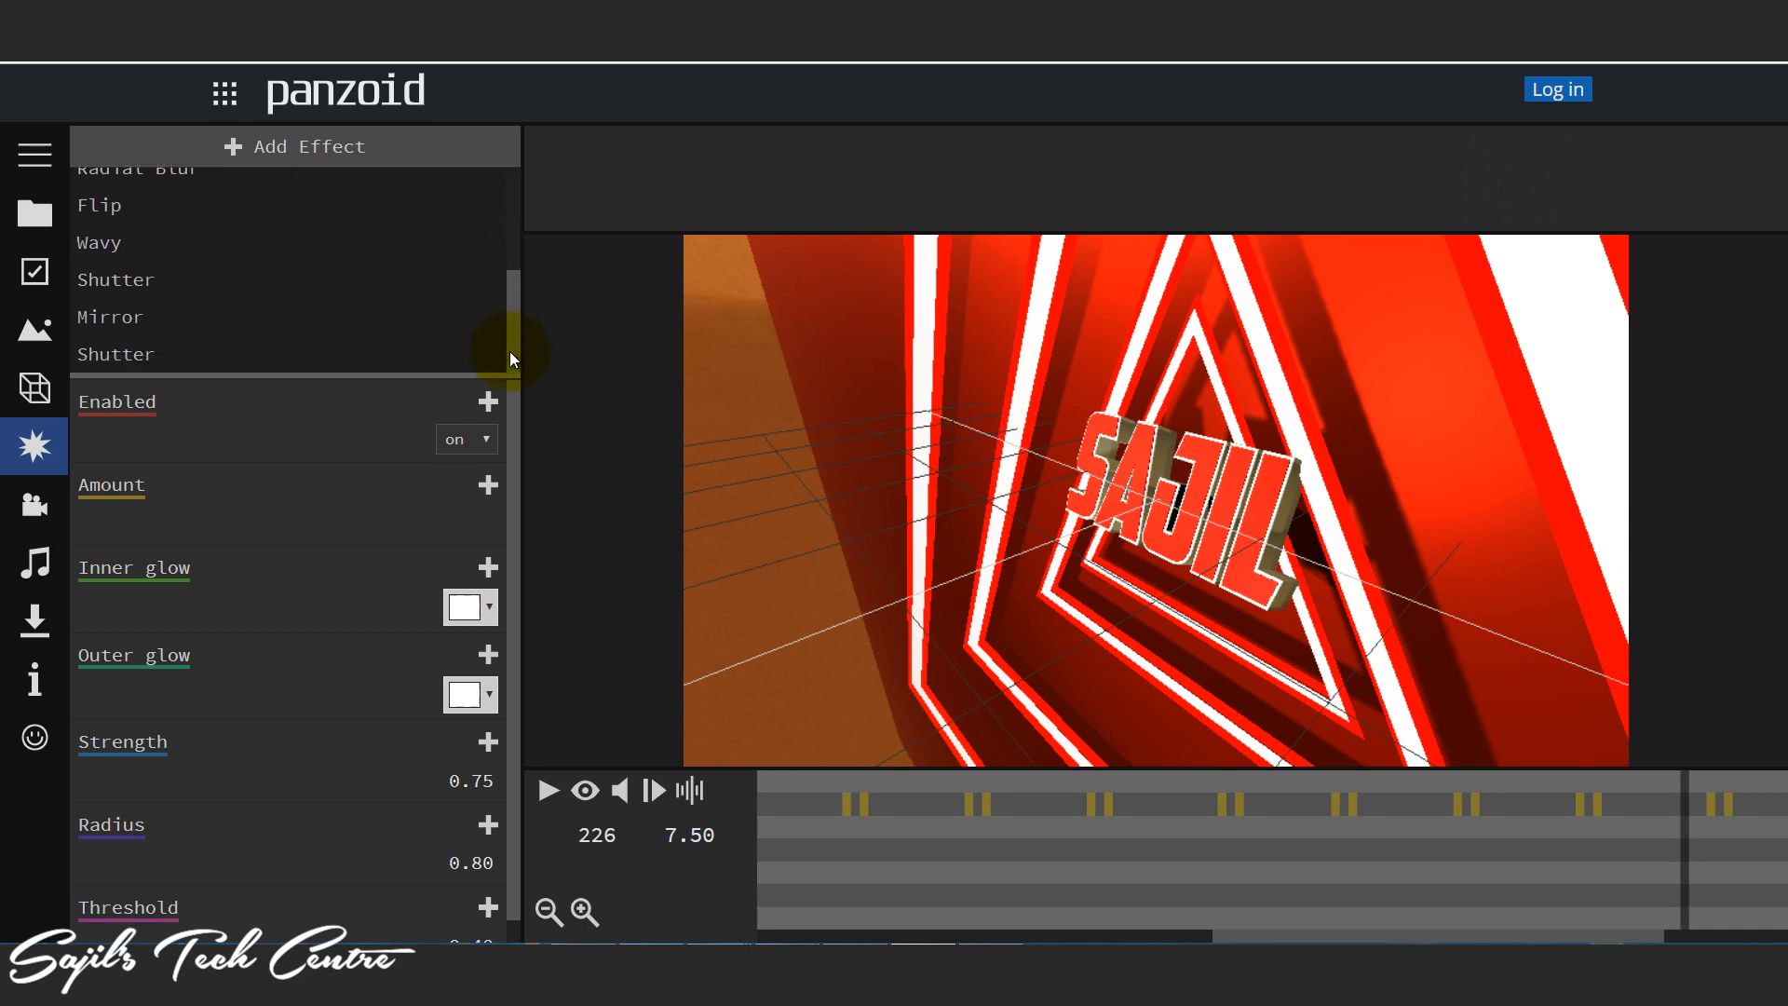
click(145, 244)
Step: Add a camera position keyframe at frame 168
click(38, 508)
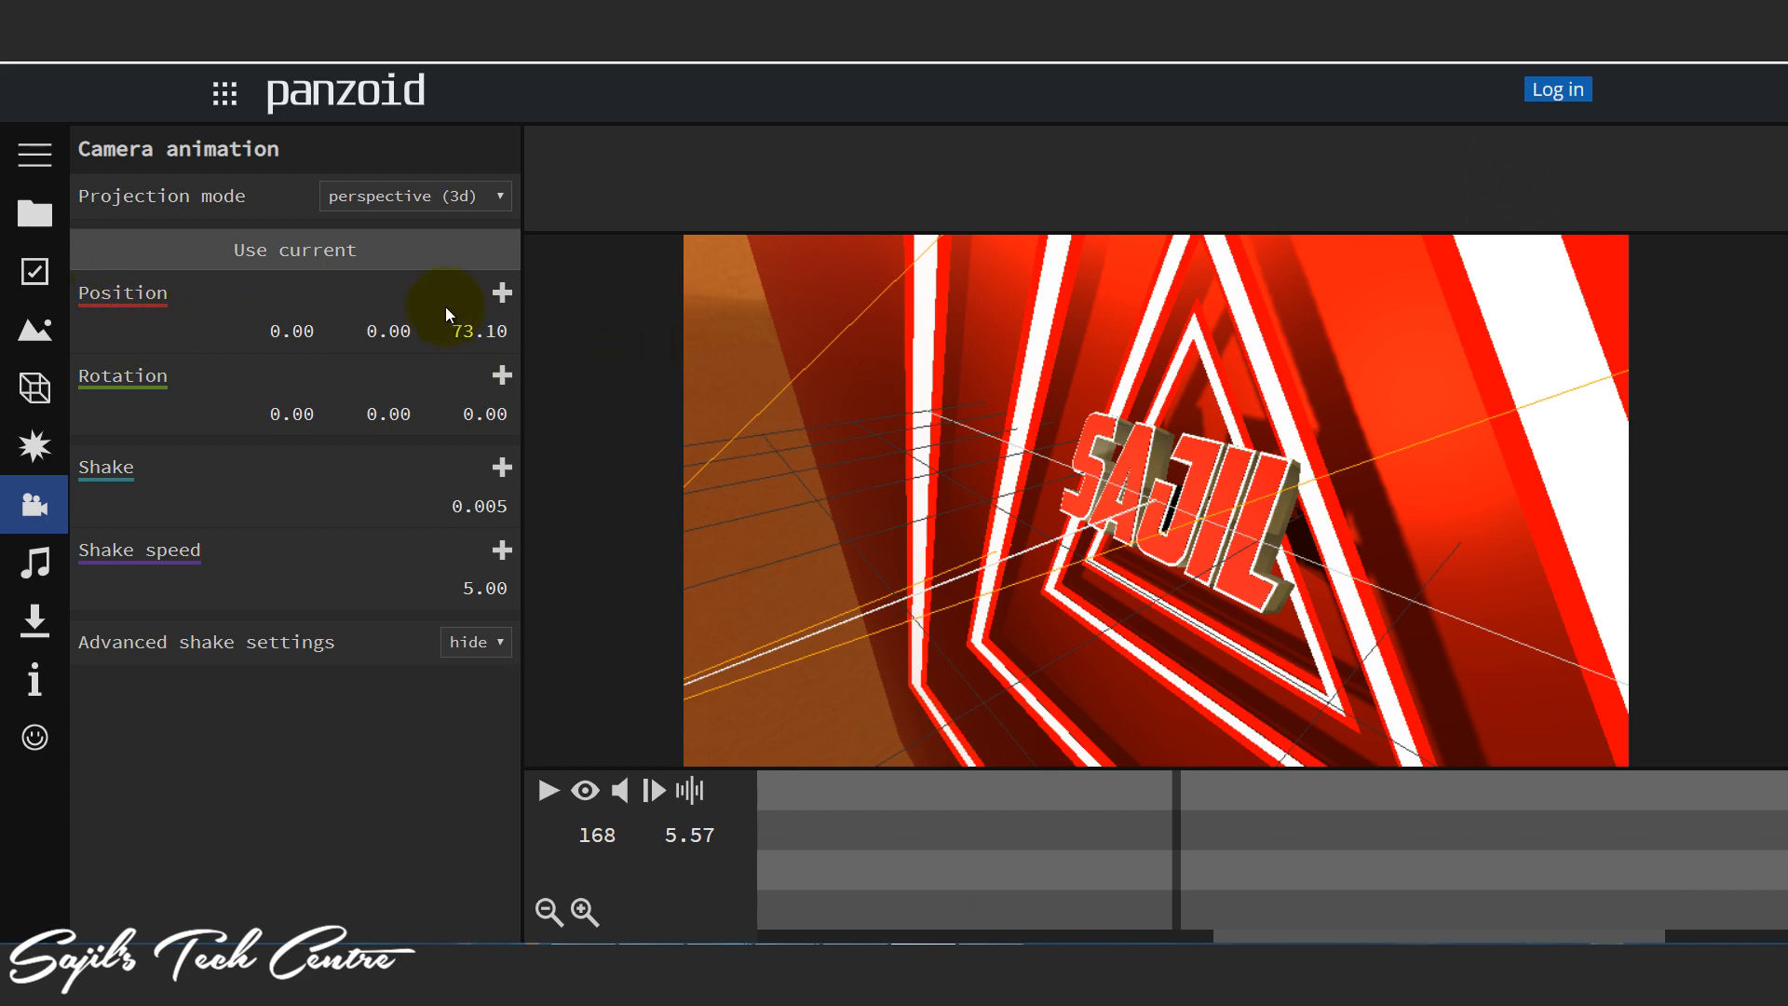
click(502, 295)
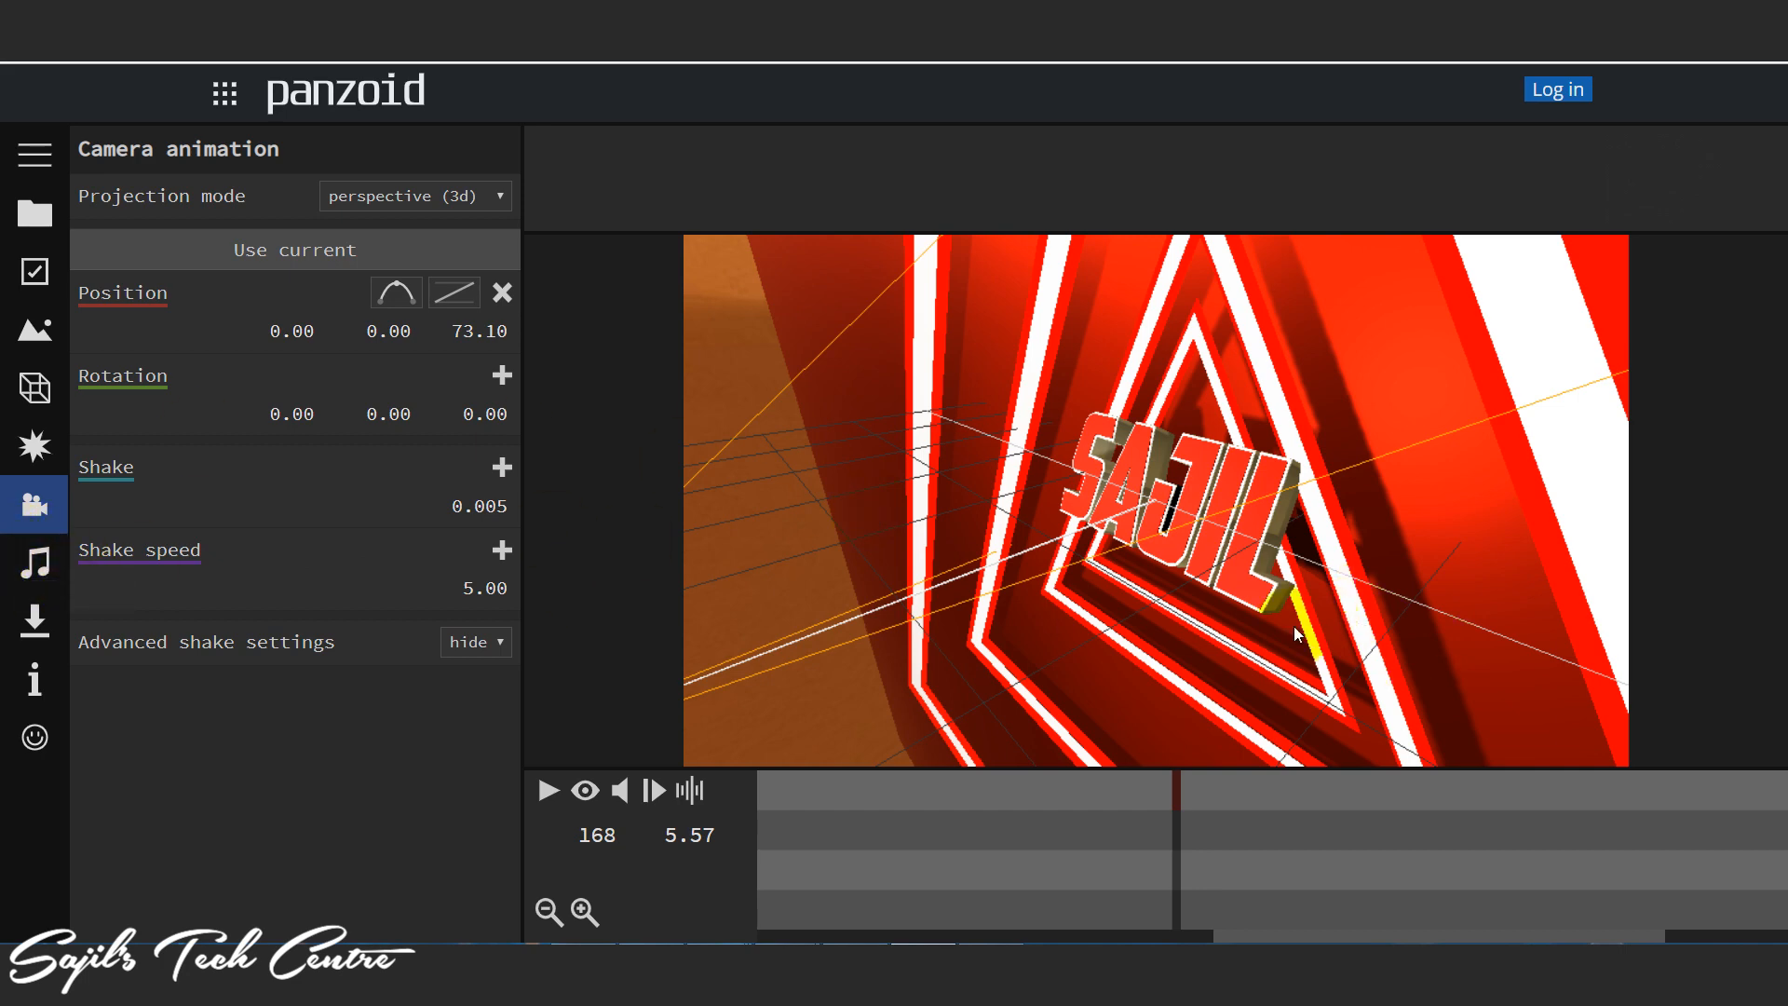
click(39, 568)
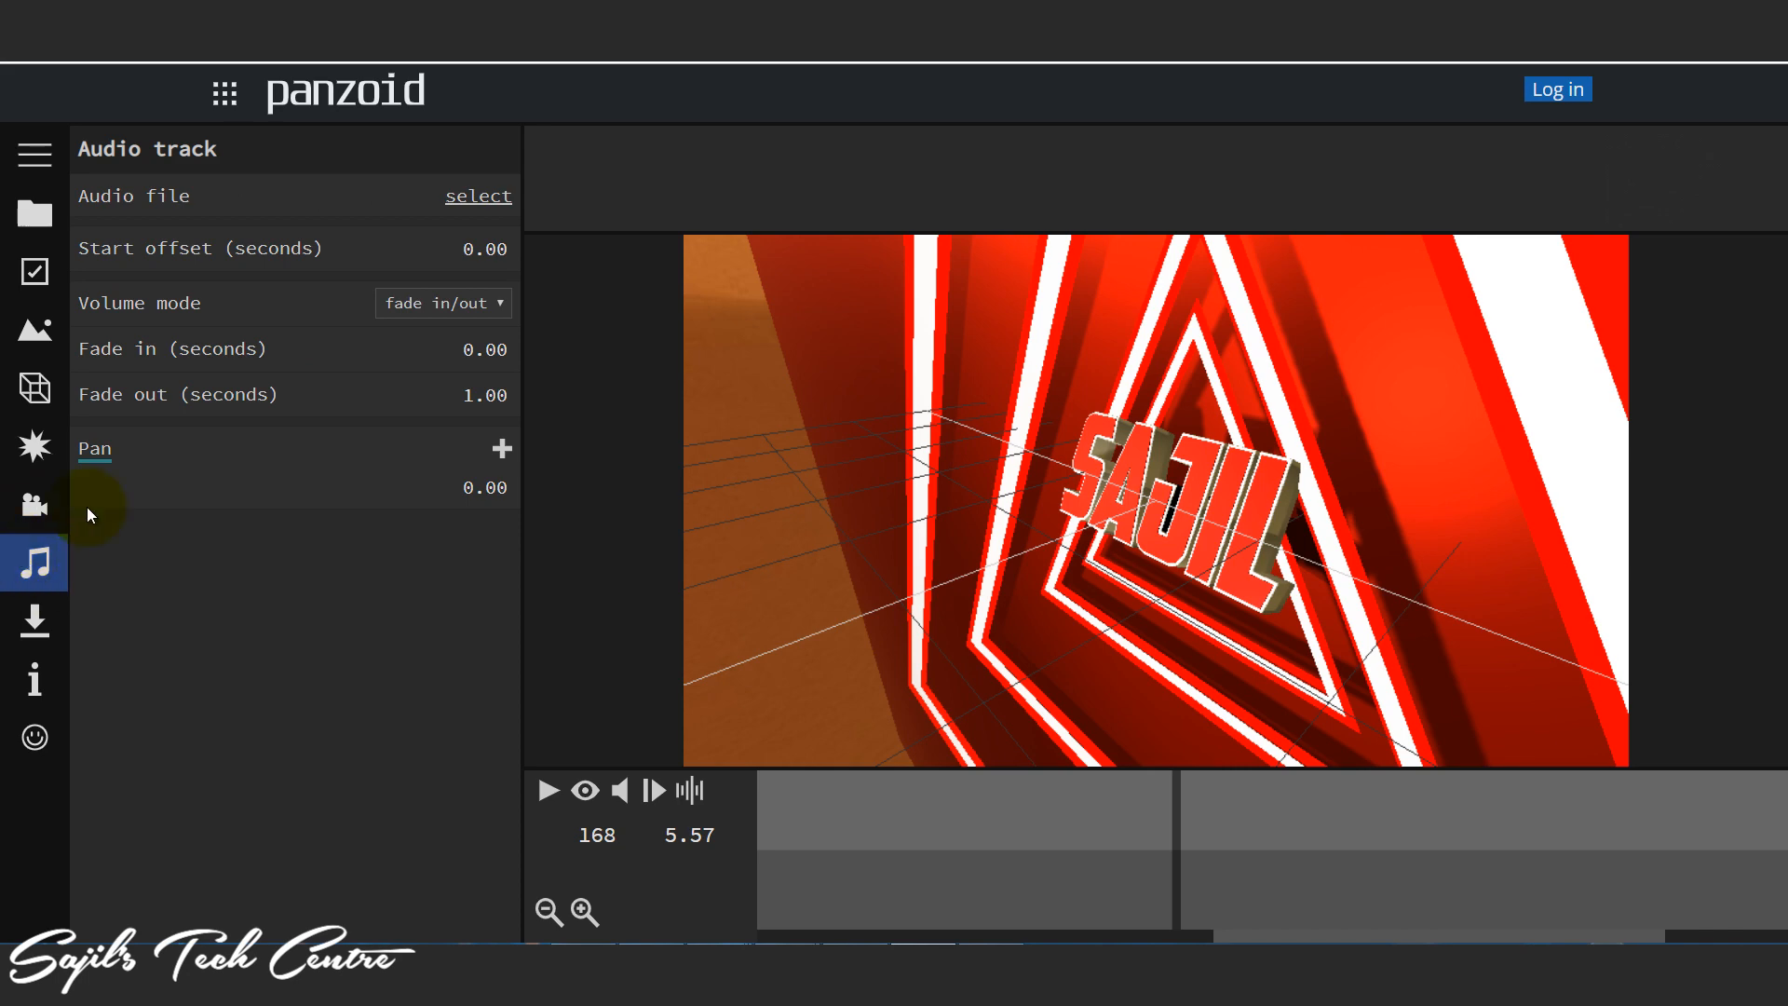
click(475, 199)
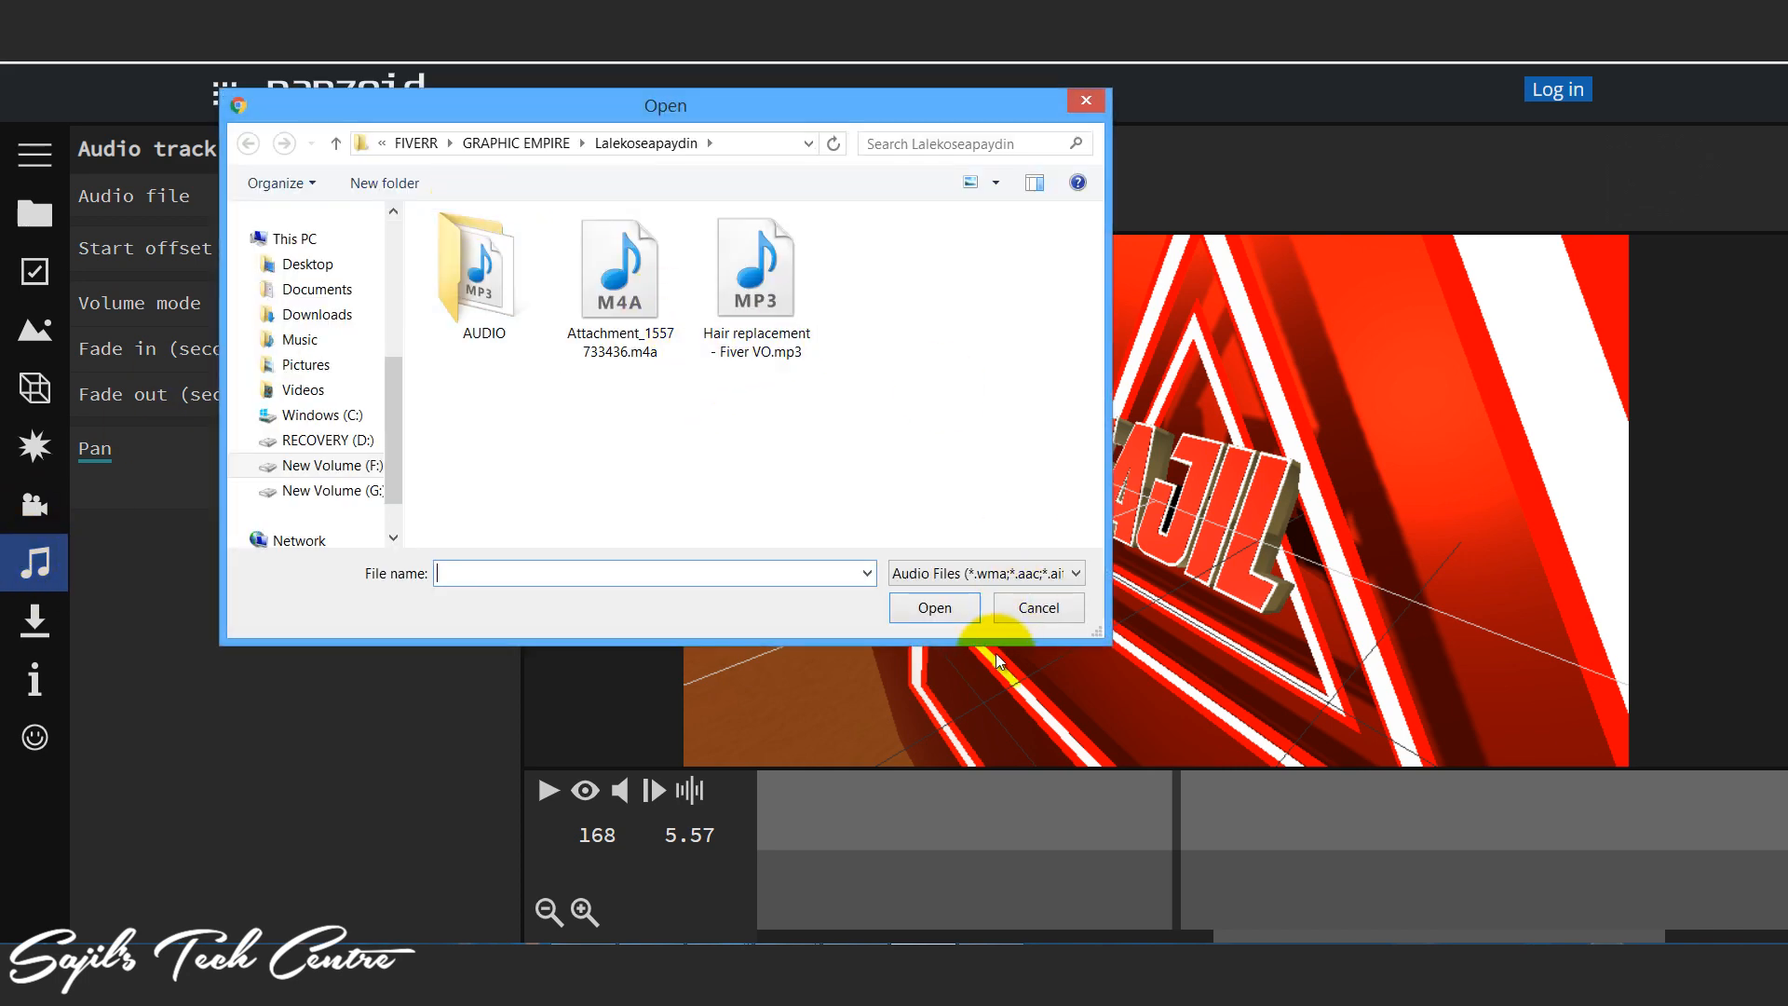
click(1024, 609)
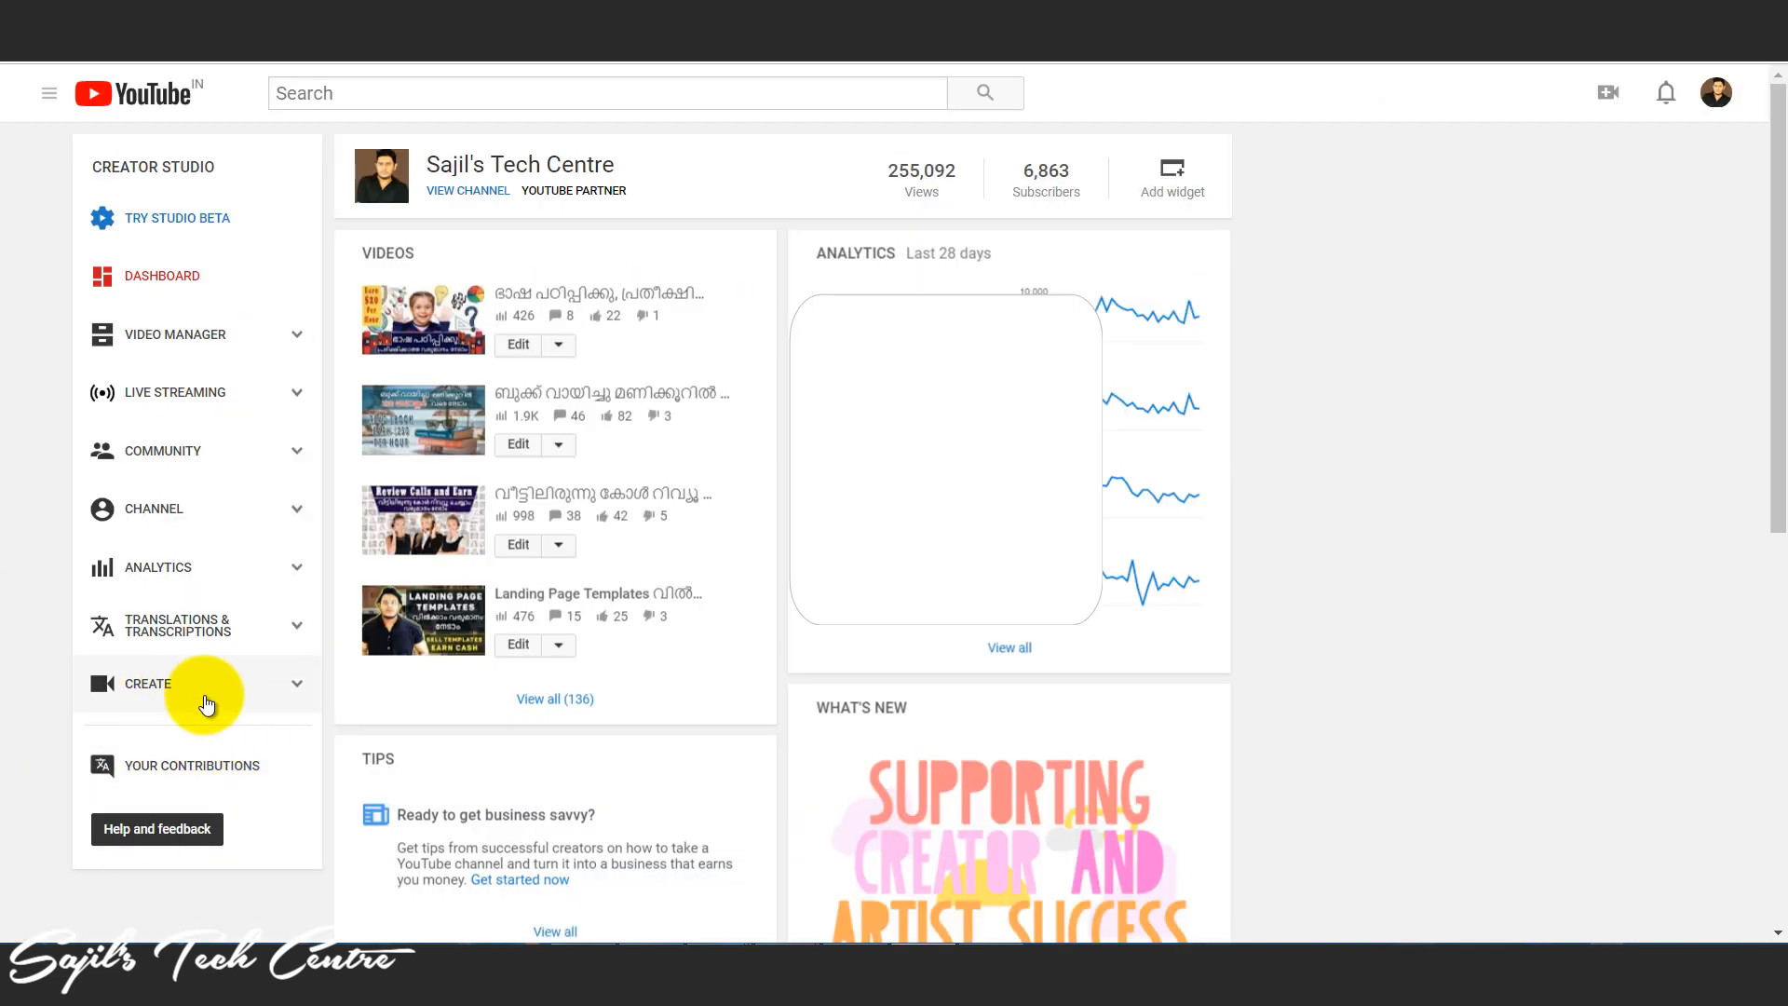
Step: Switch to YouTube Creator Studio and browse the free music tracks in the Audio Library
click(162, 687)
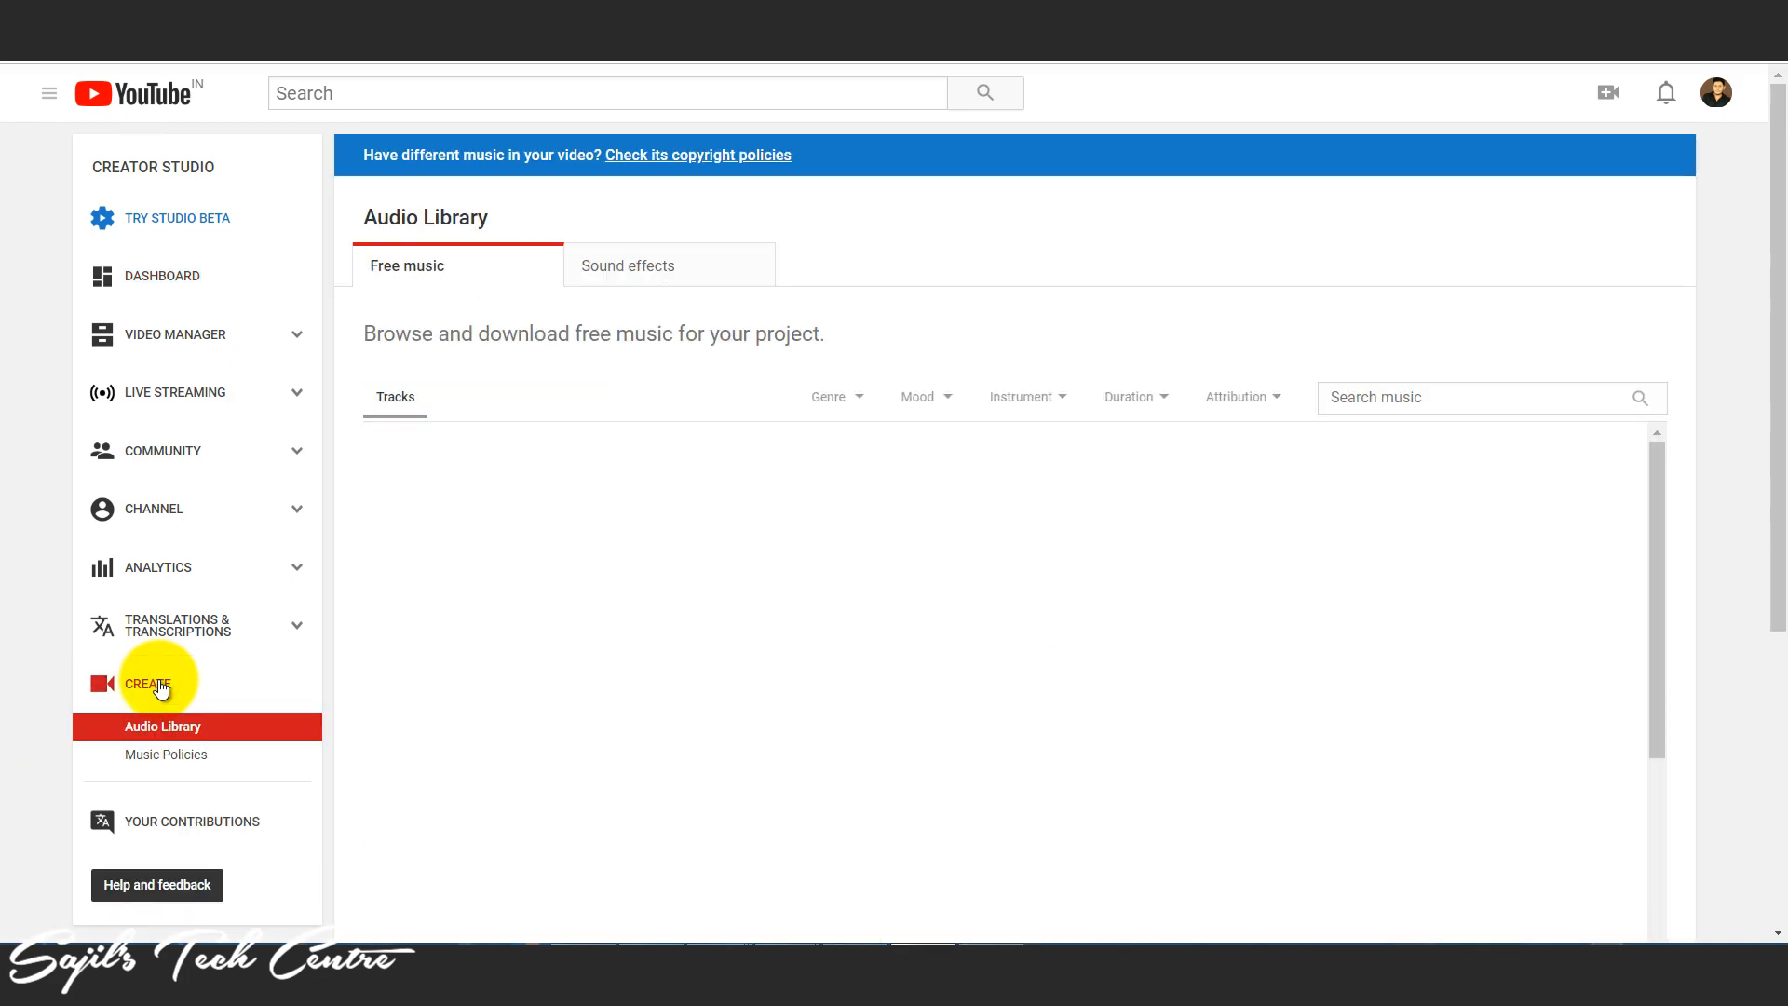
scroll(1704, 494, down, 5)
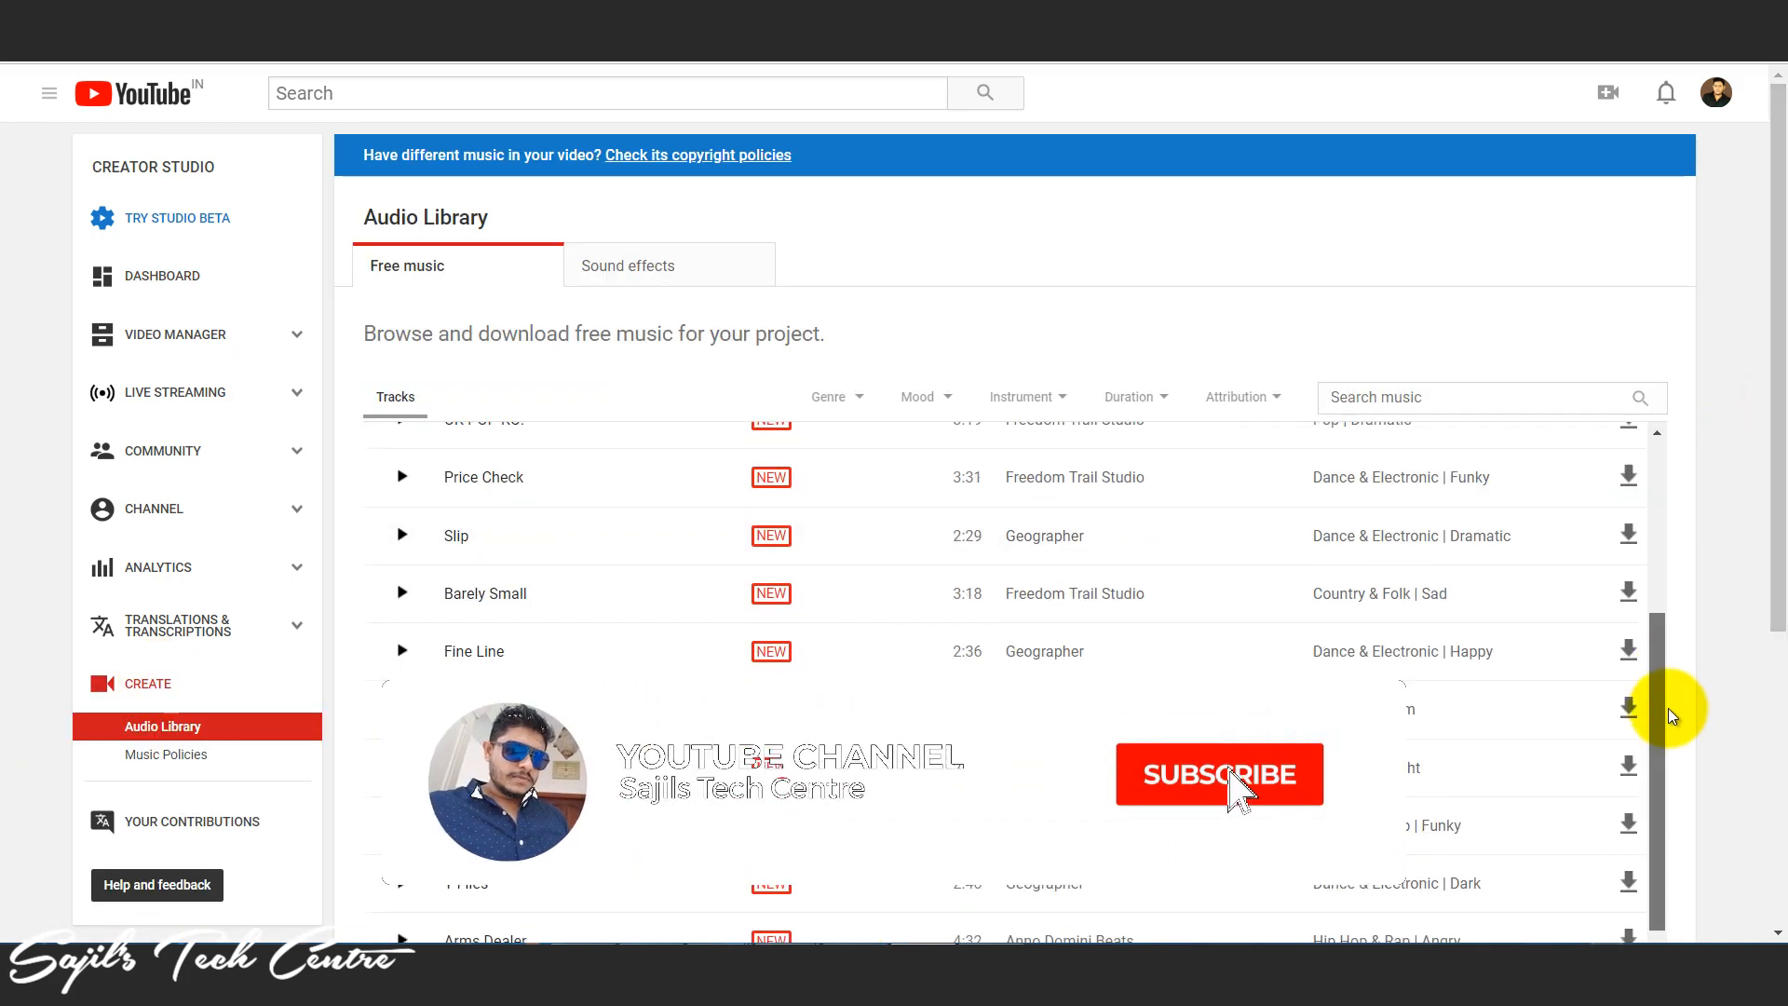
scroll(1676, 770, down, 2)
scroll(1676, 685, up, 7)
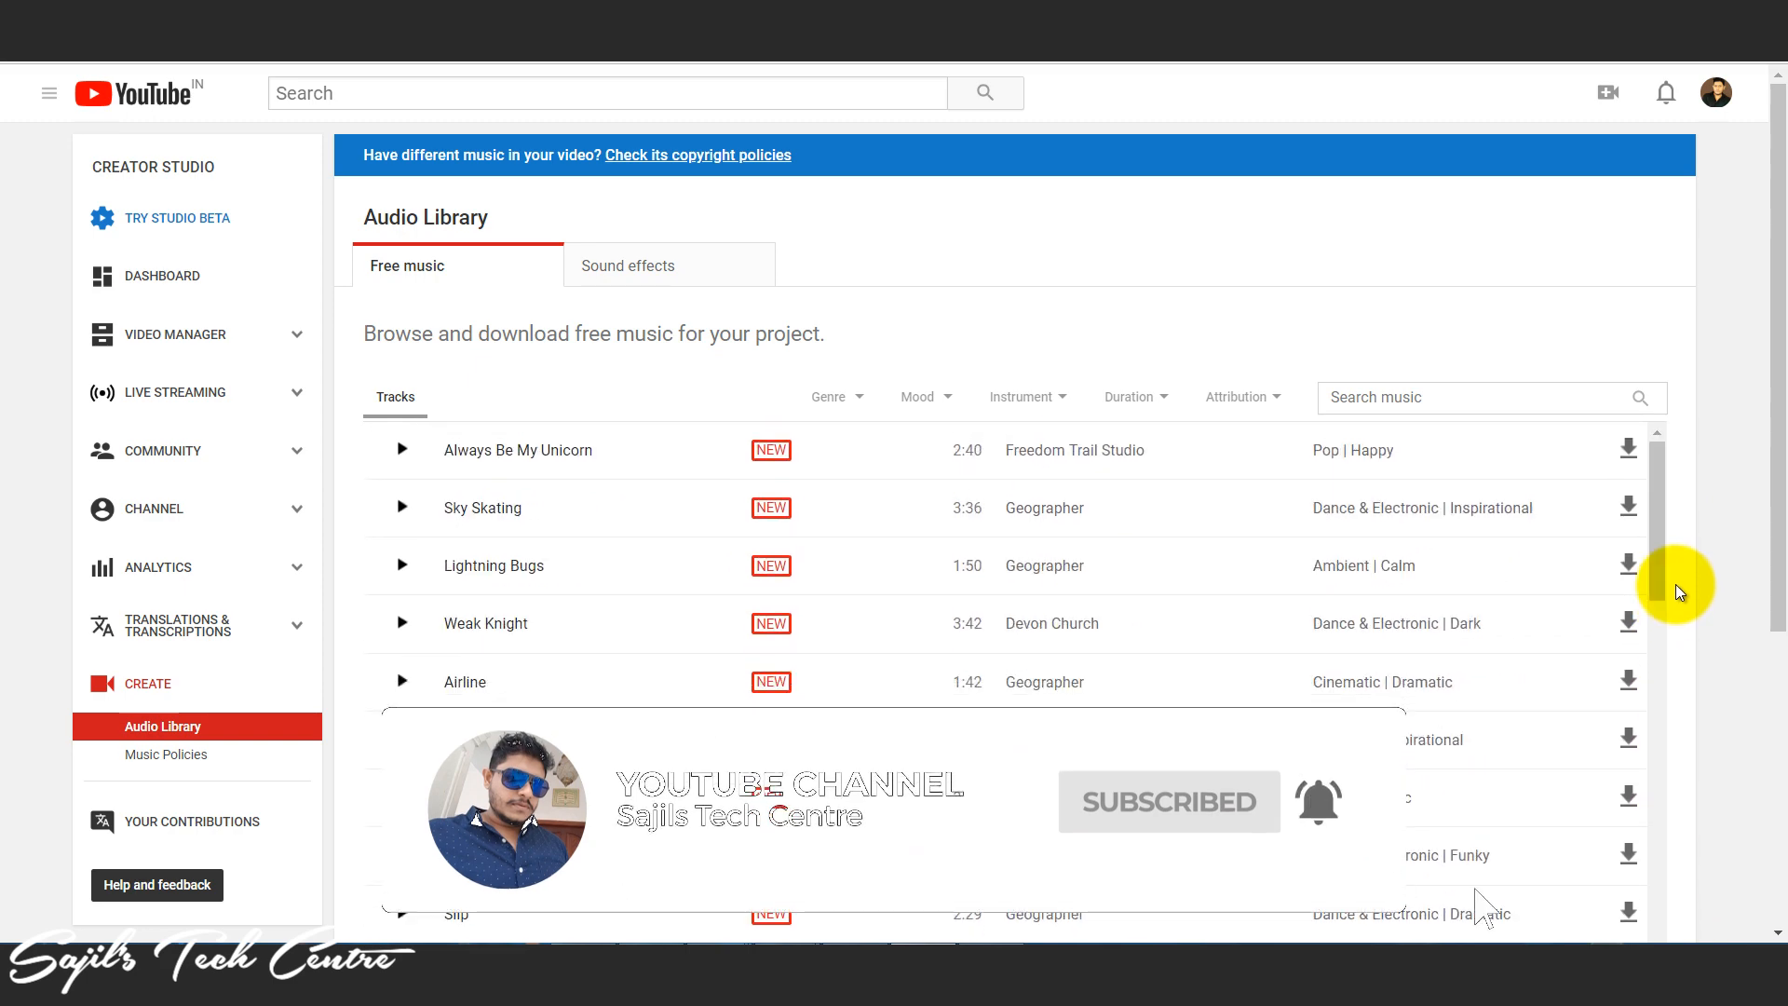
scroll(1758, 522, down, 3)
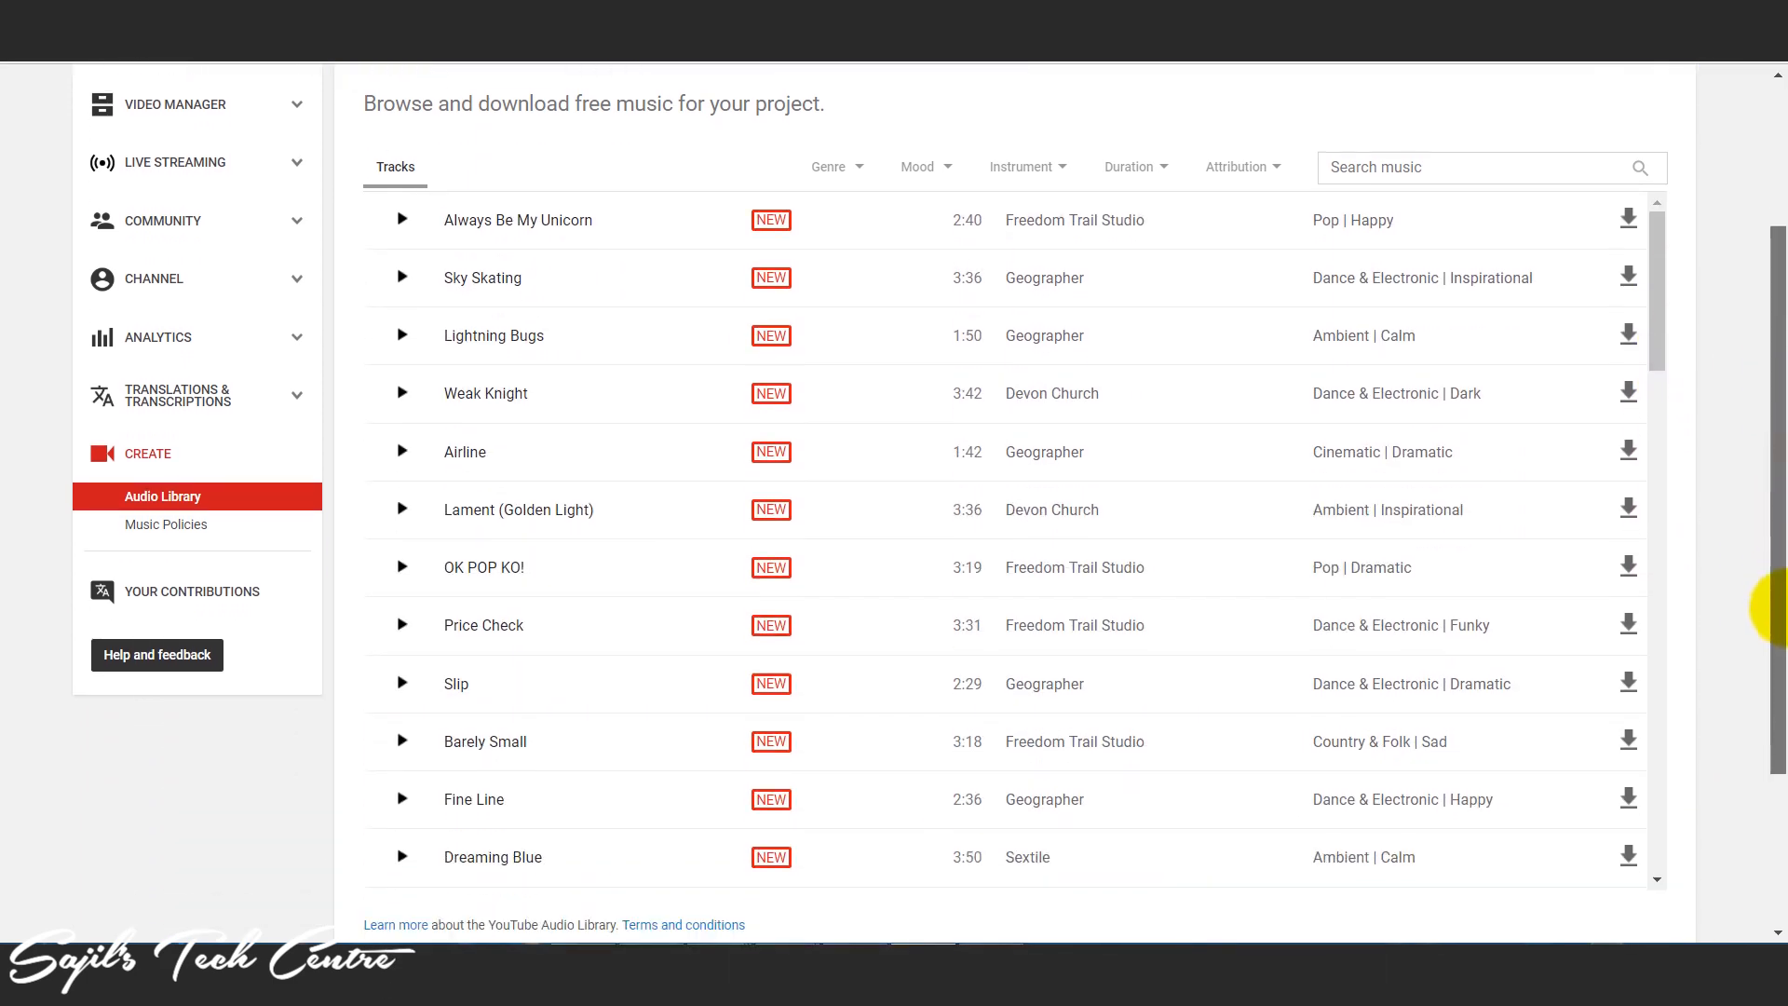
scroll(1779, 610, up, 2)
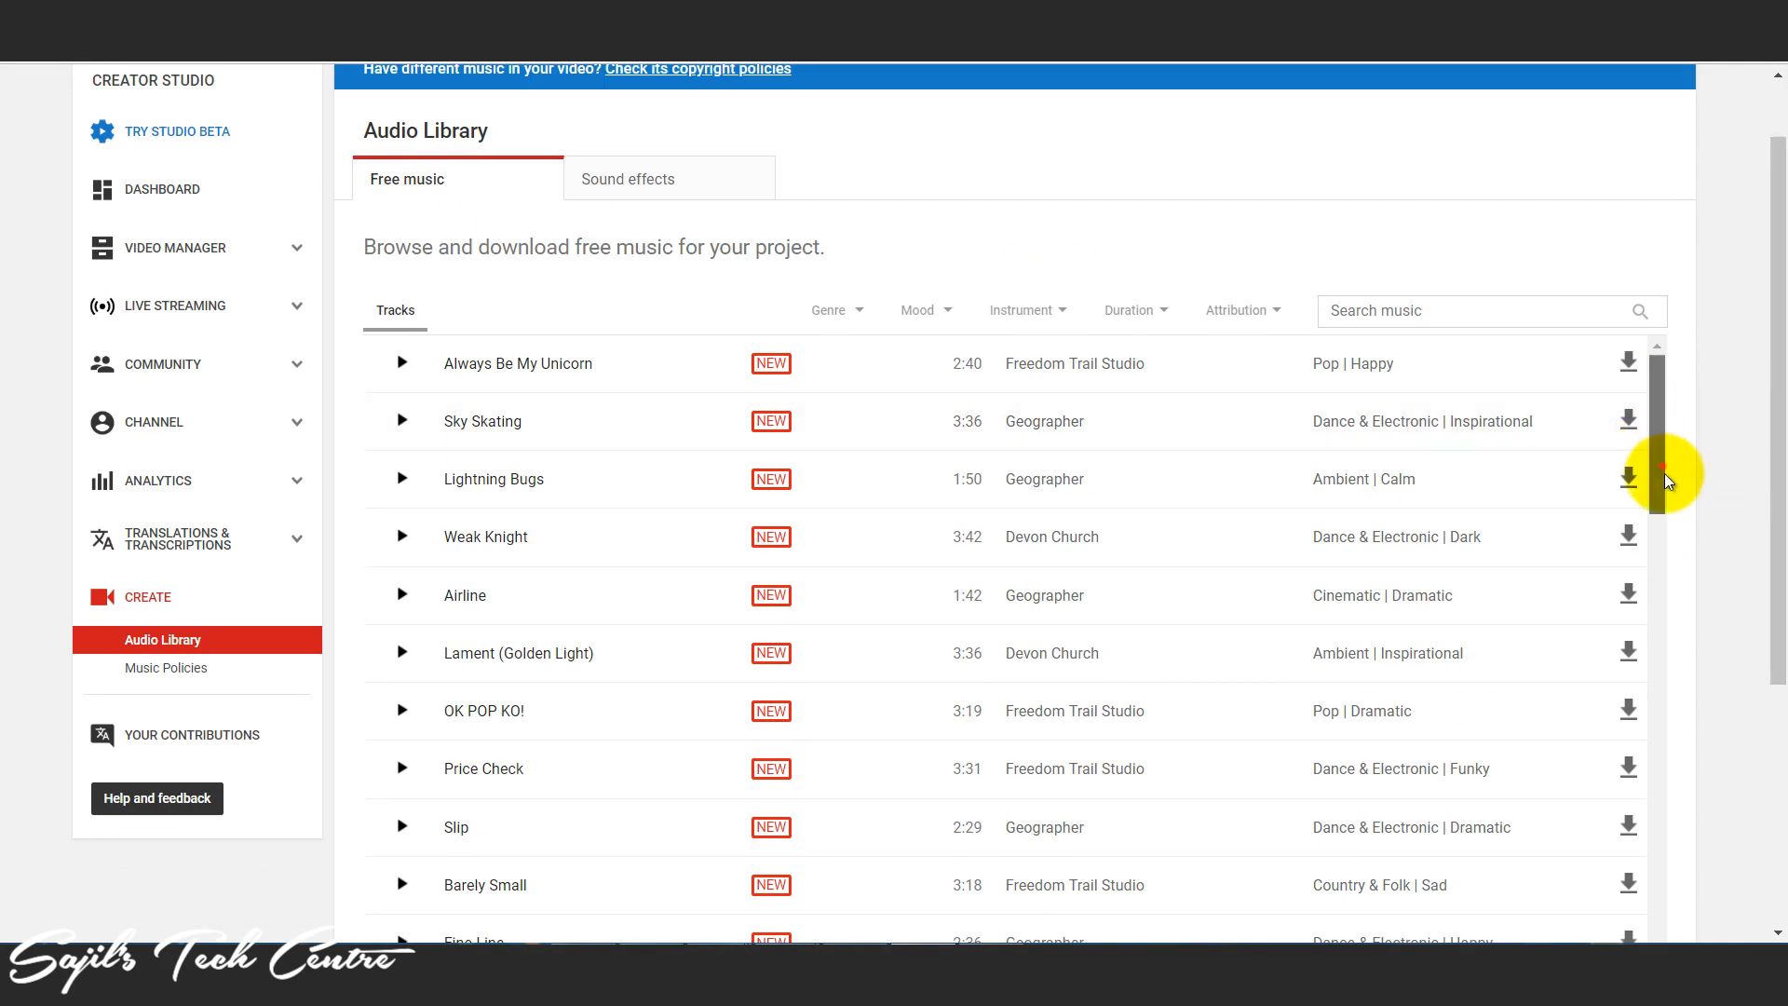
Step: Look further down the Audio Library's list of free music tracks
drag(1662, 466, 1717, 819)
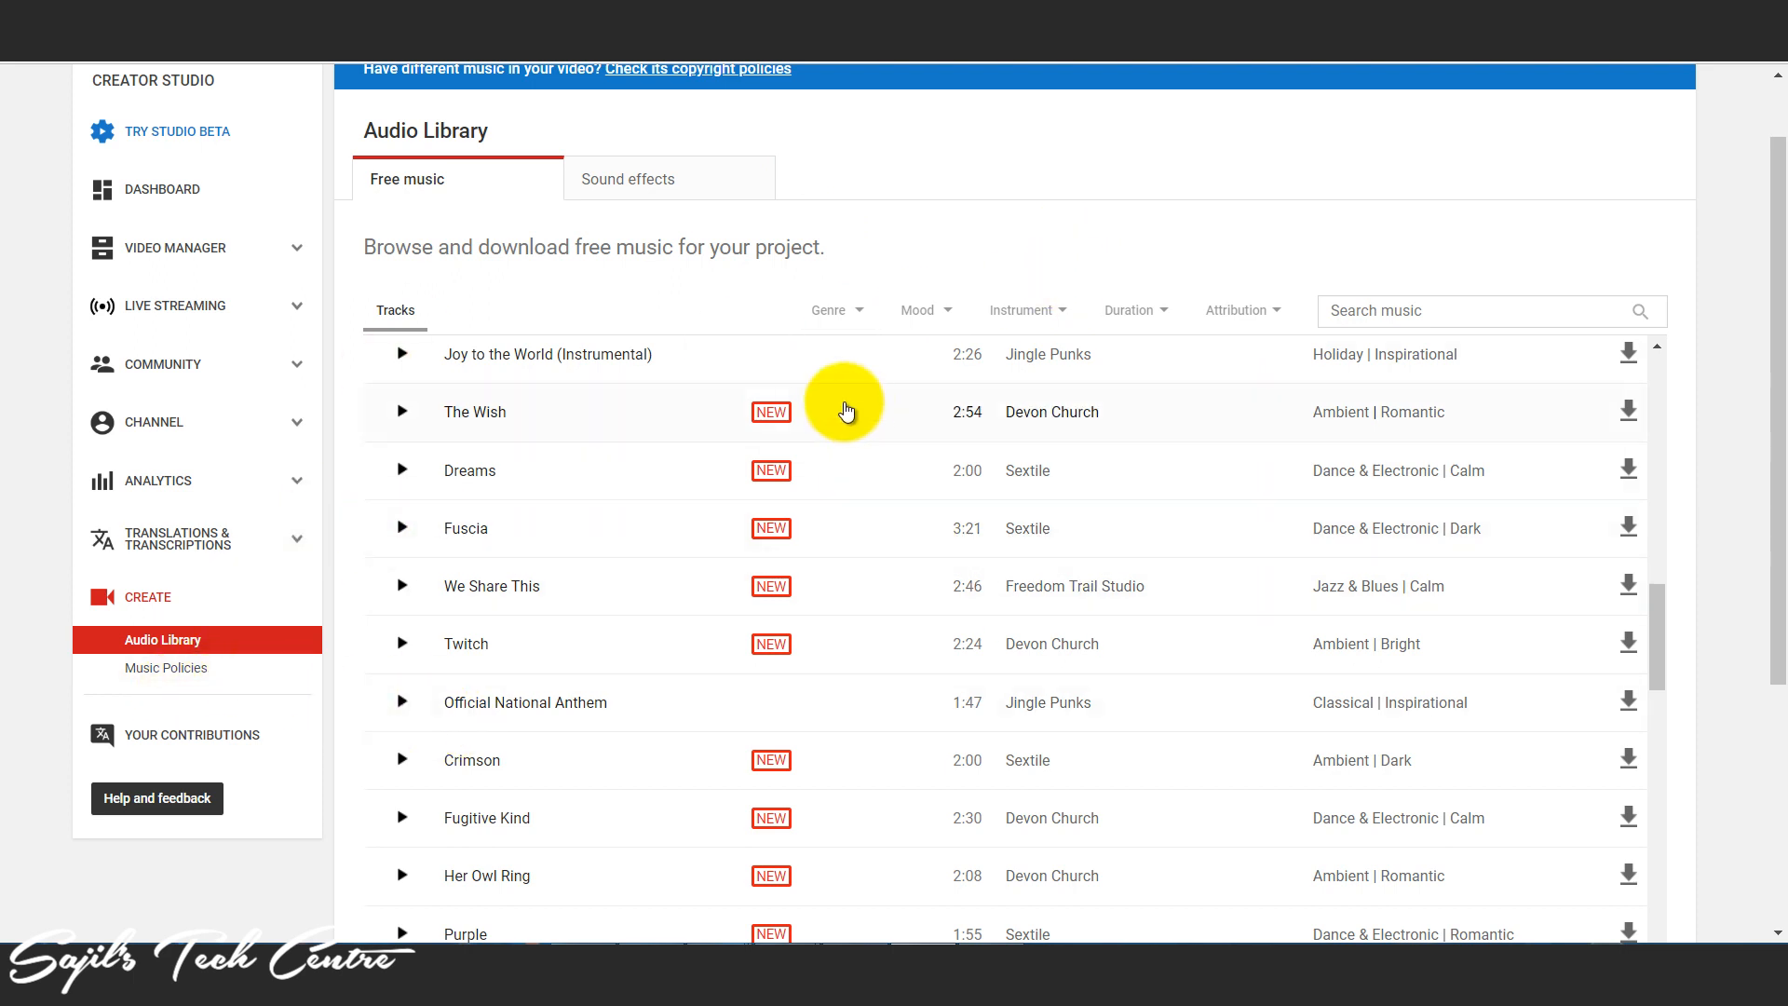
click(545, 361)
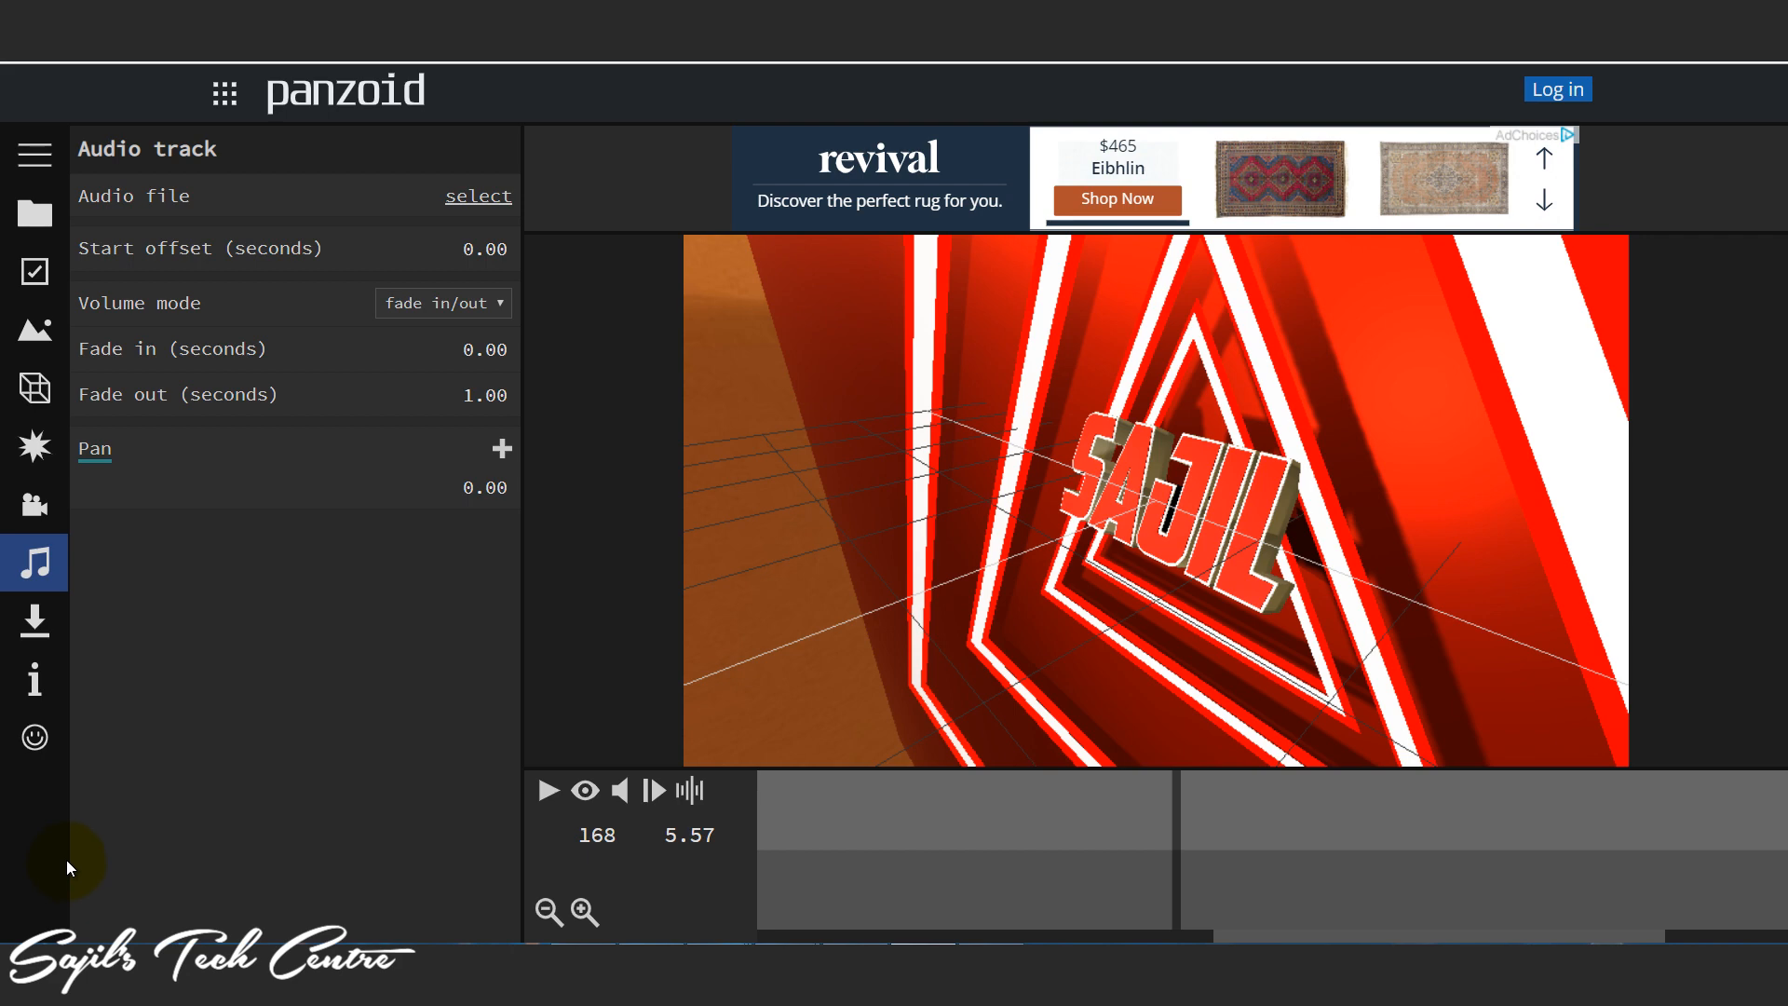
Step: Return to Panzoid and start rendering the video in balanced mode with the .mkv (vp8/opus) format
click(41, 623)
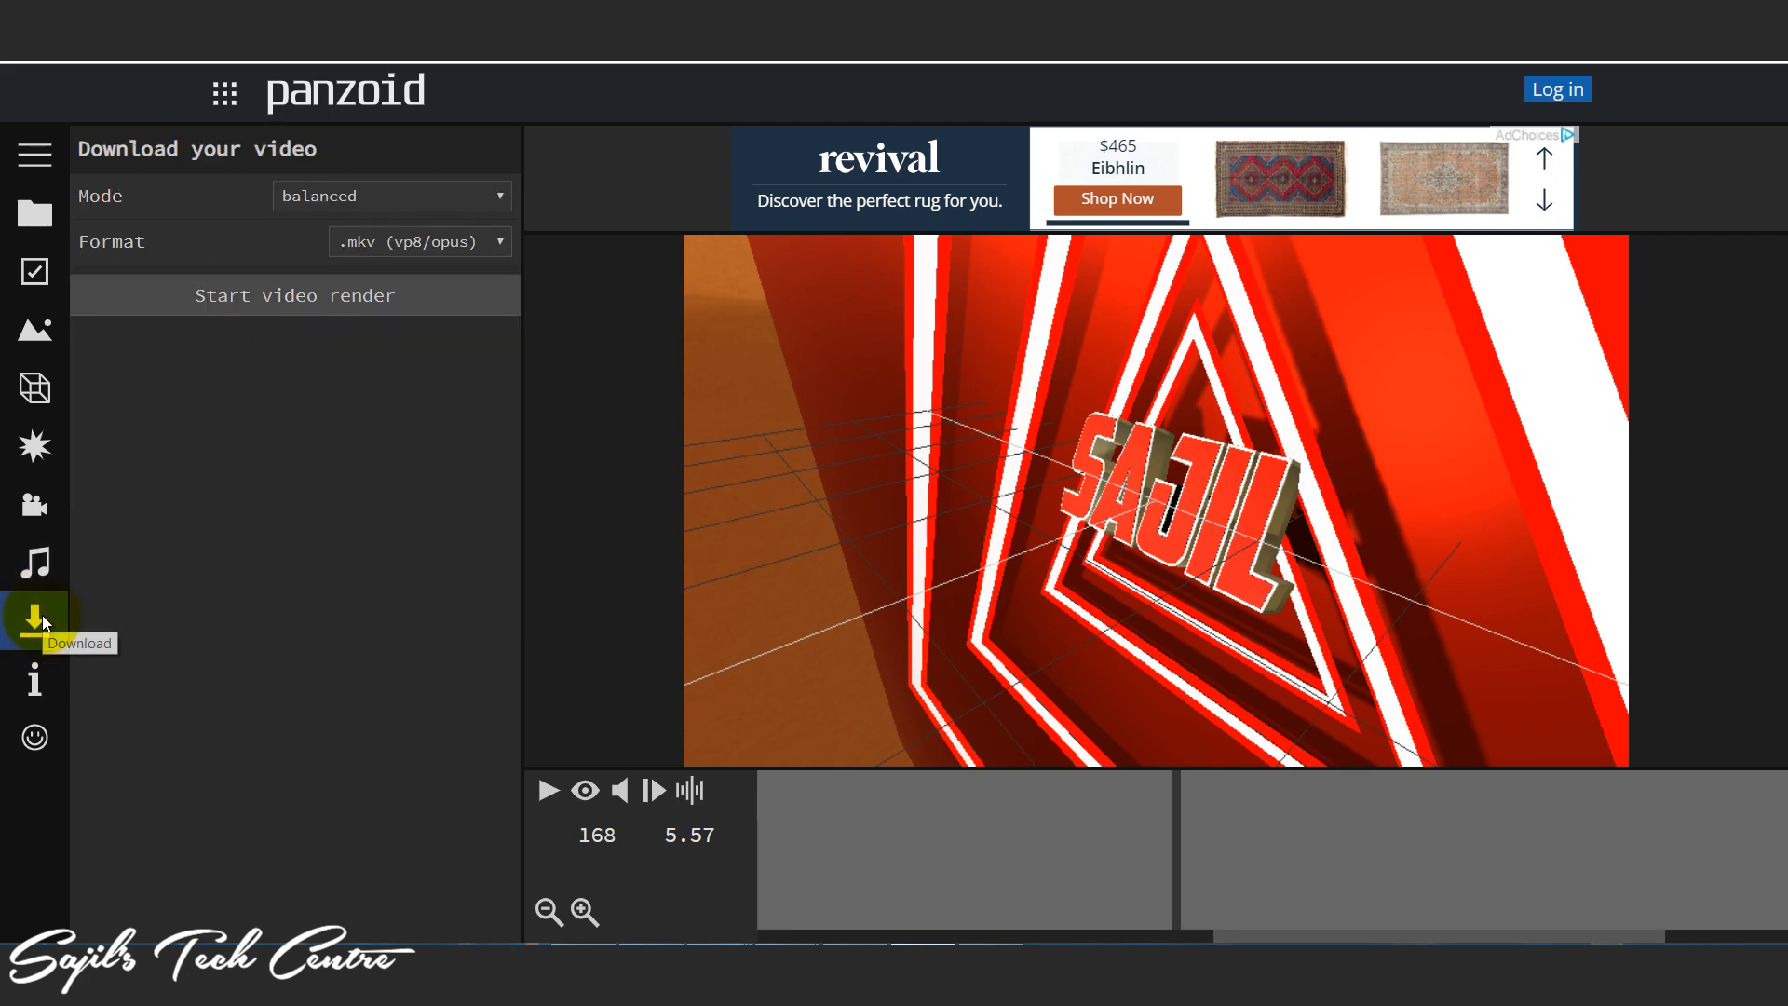
click(374, 199)
click(374, 200)
click(374, 200)
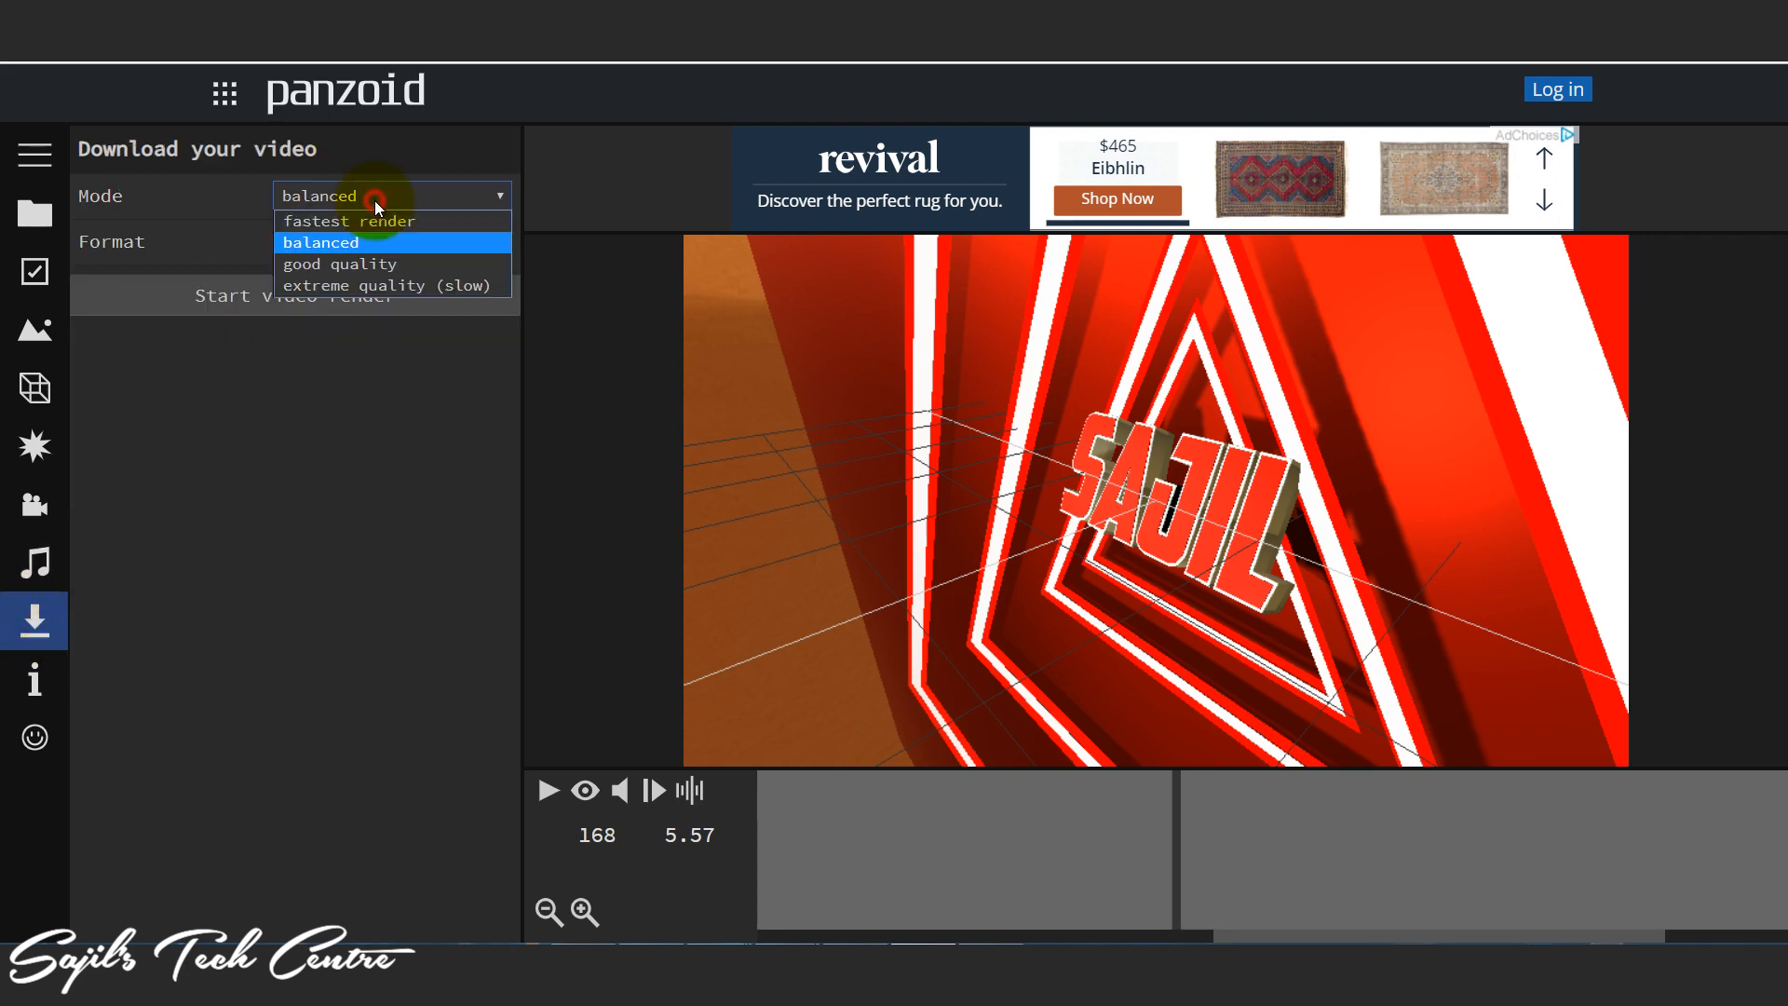
click(352, 244)
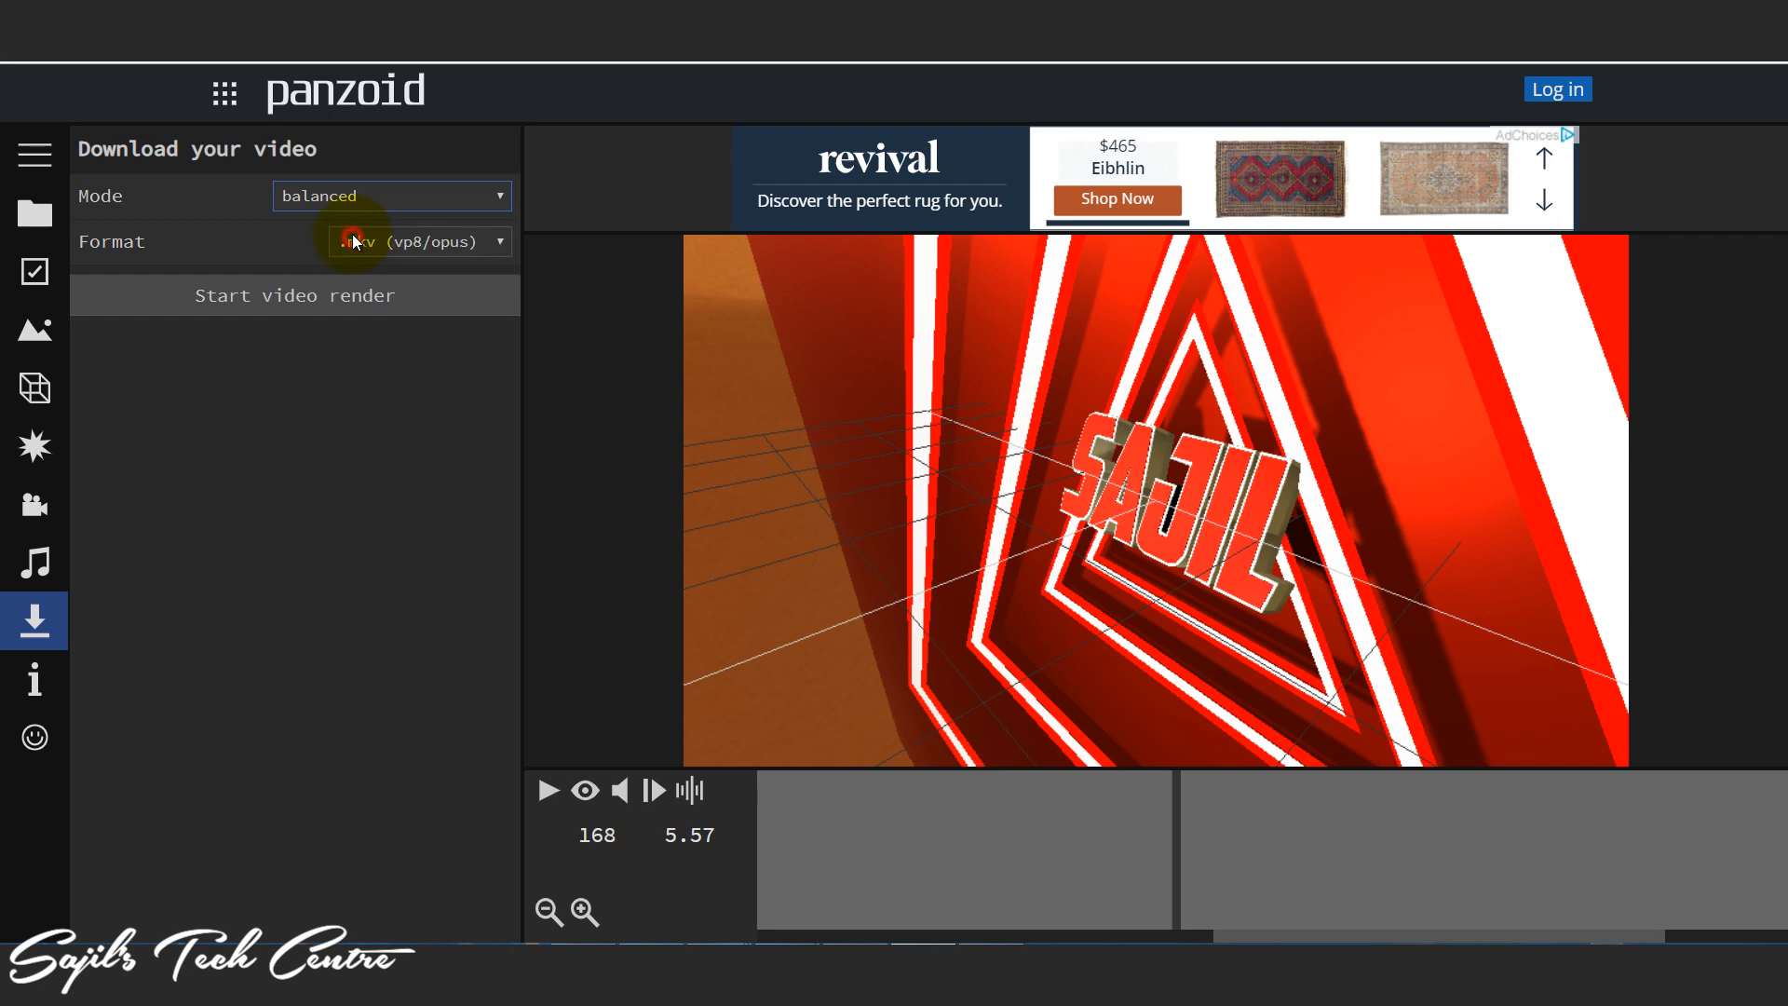
click(439, 246)
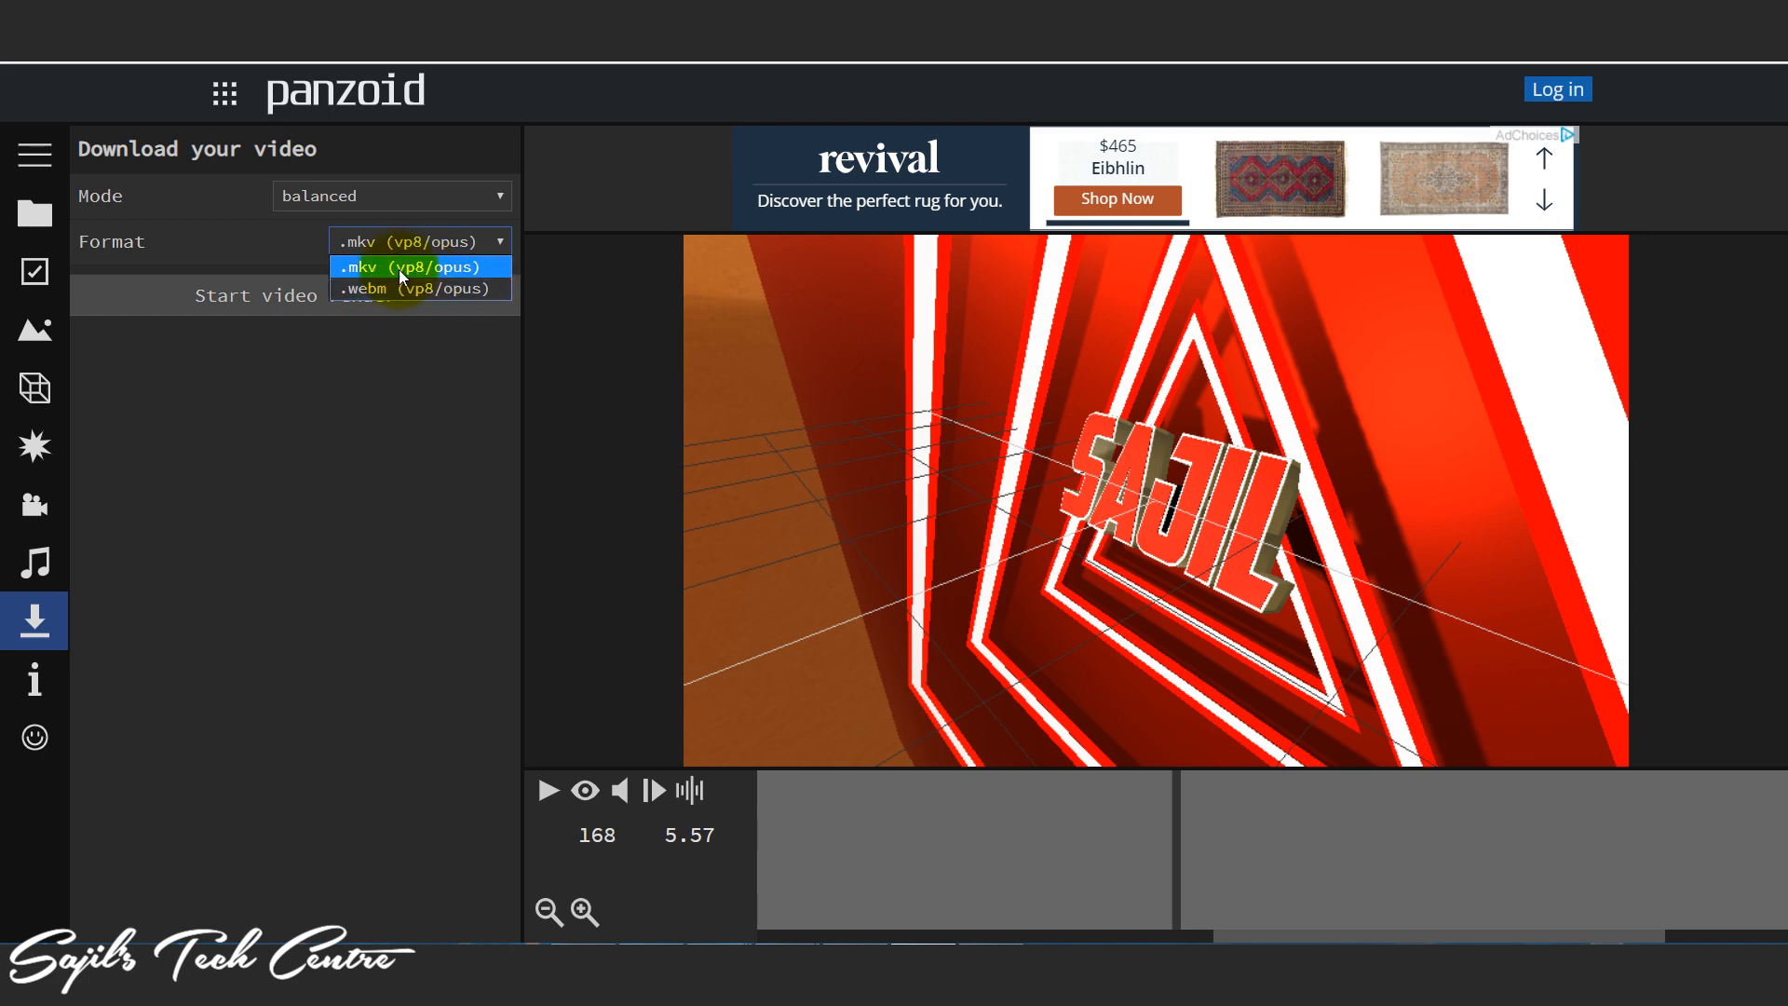
click(402, 268)
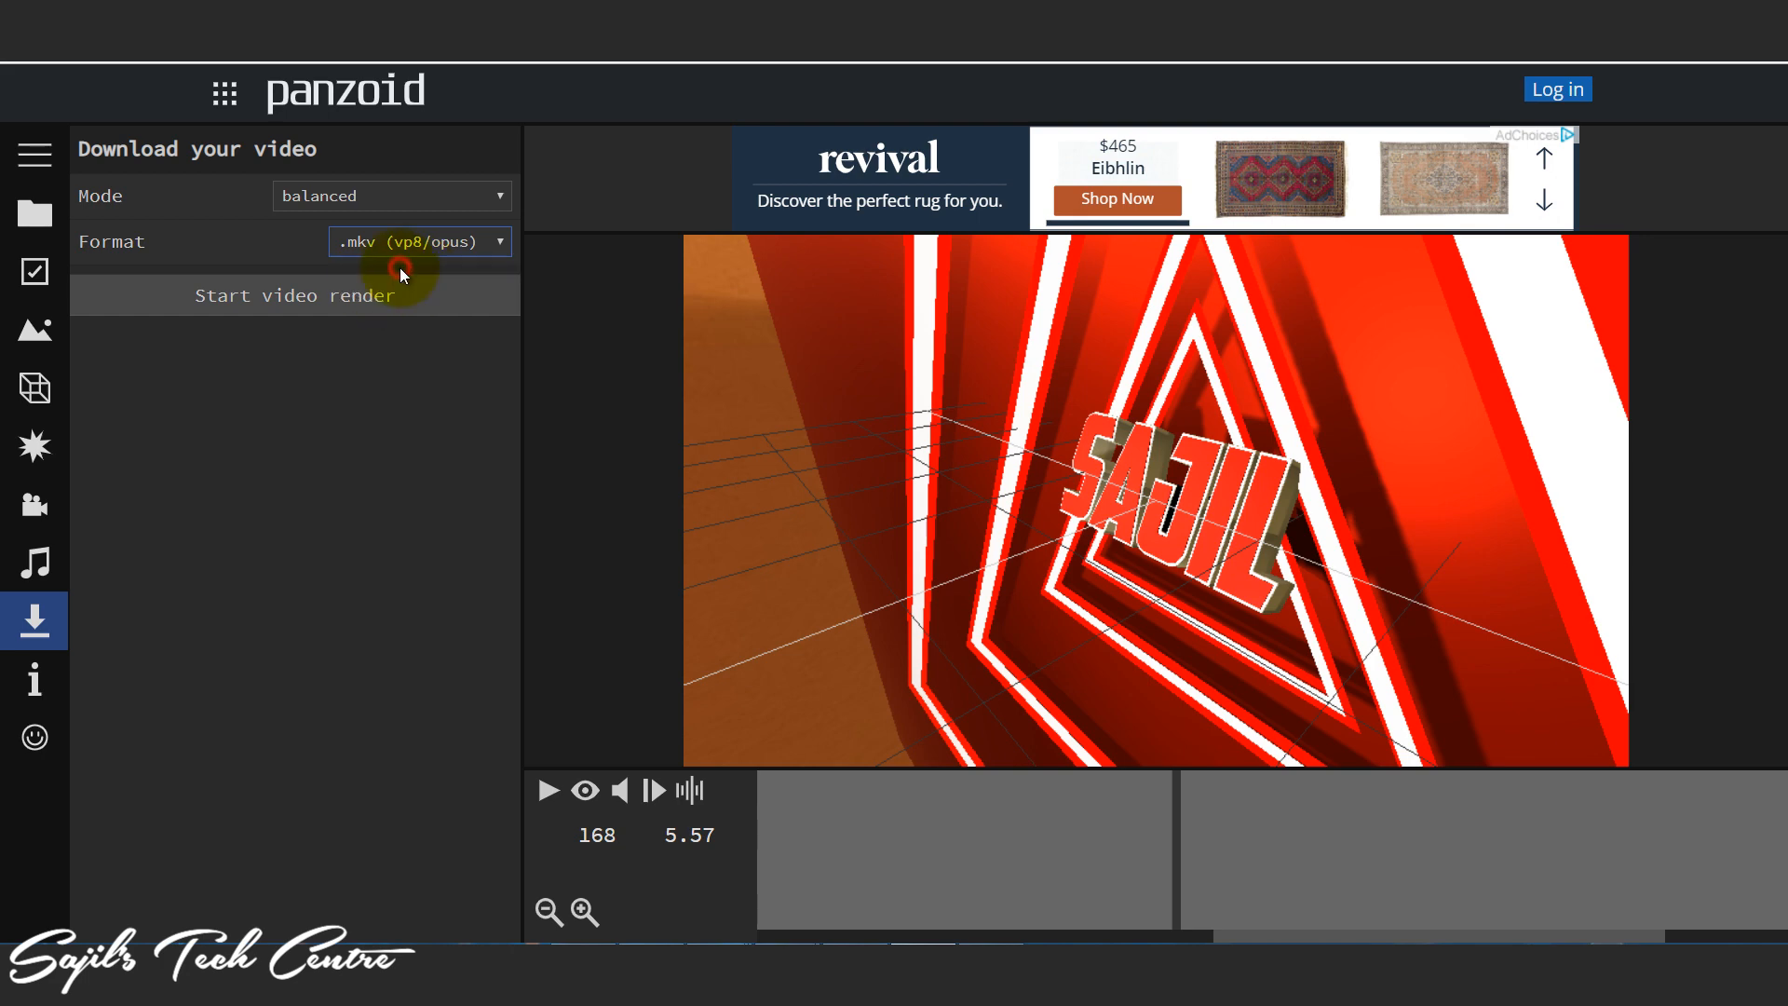
click(282, 305)
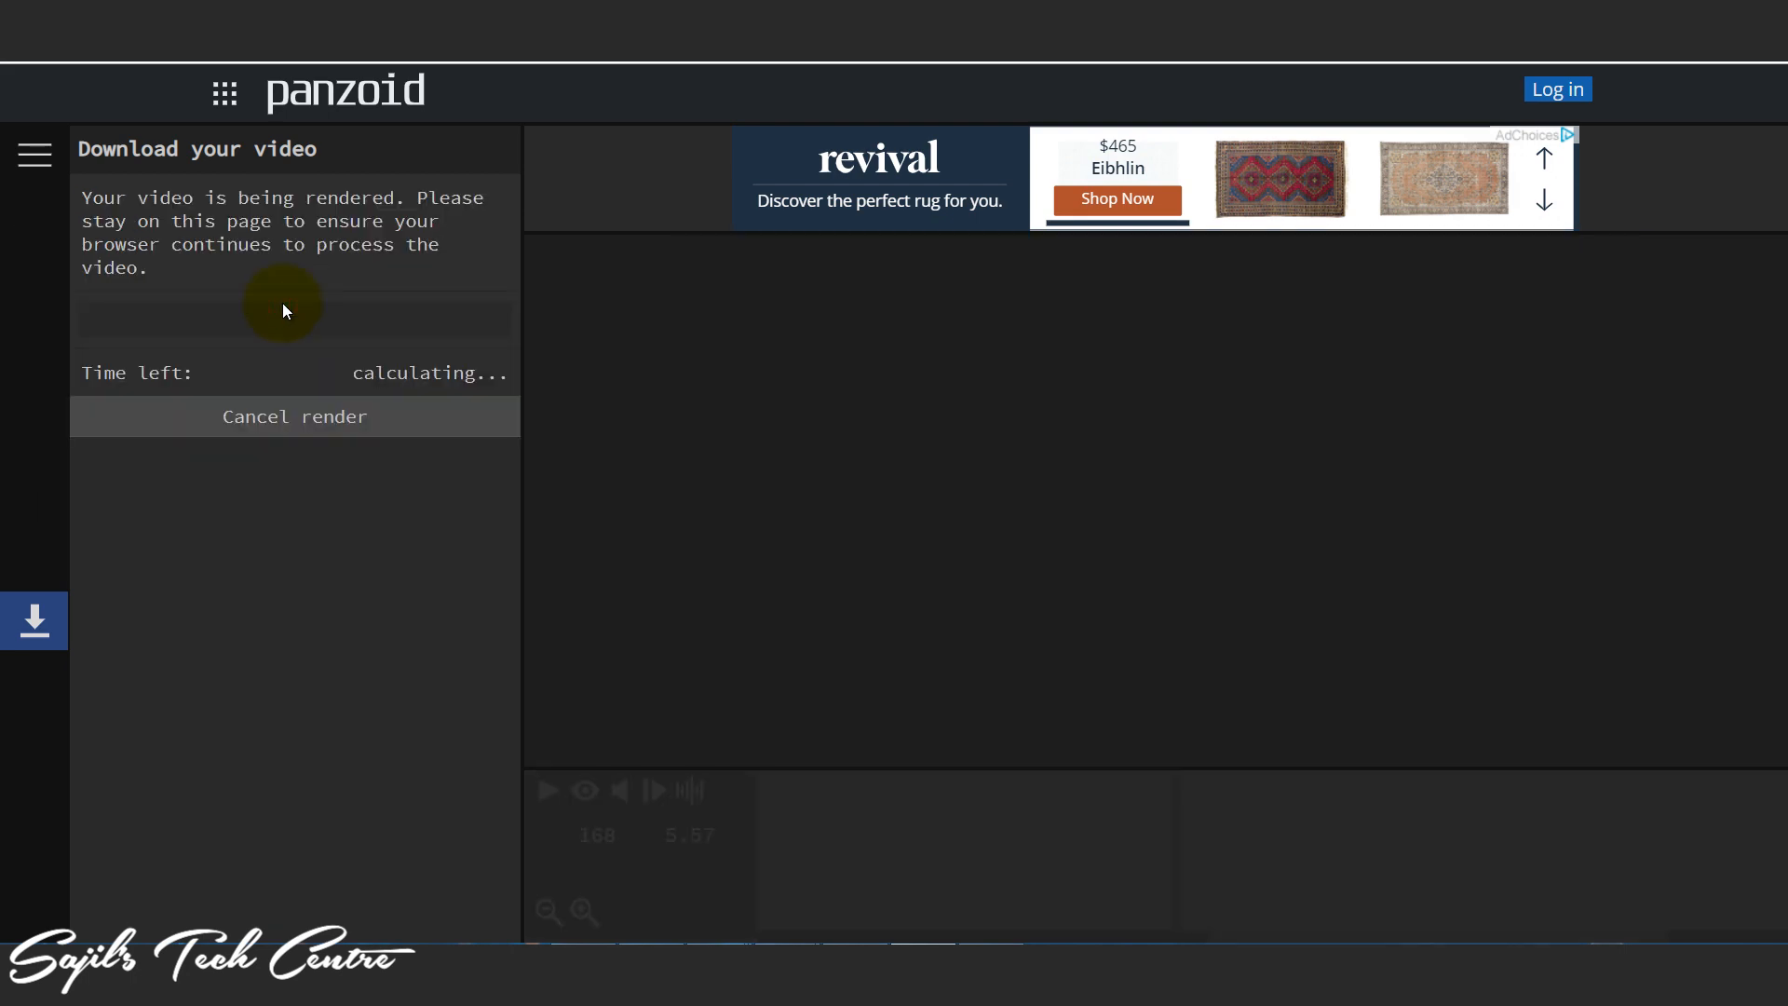
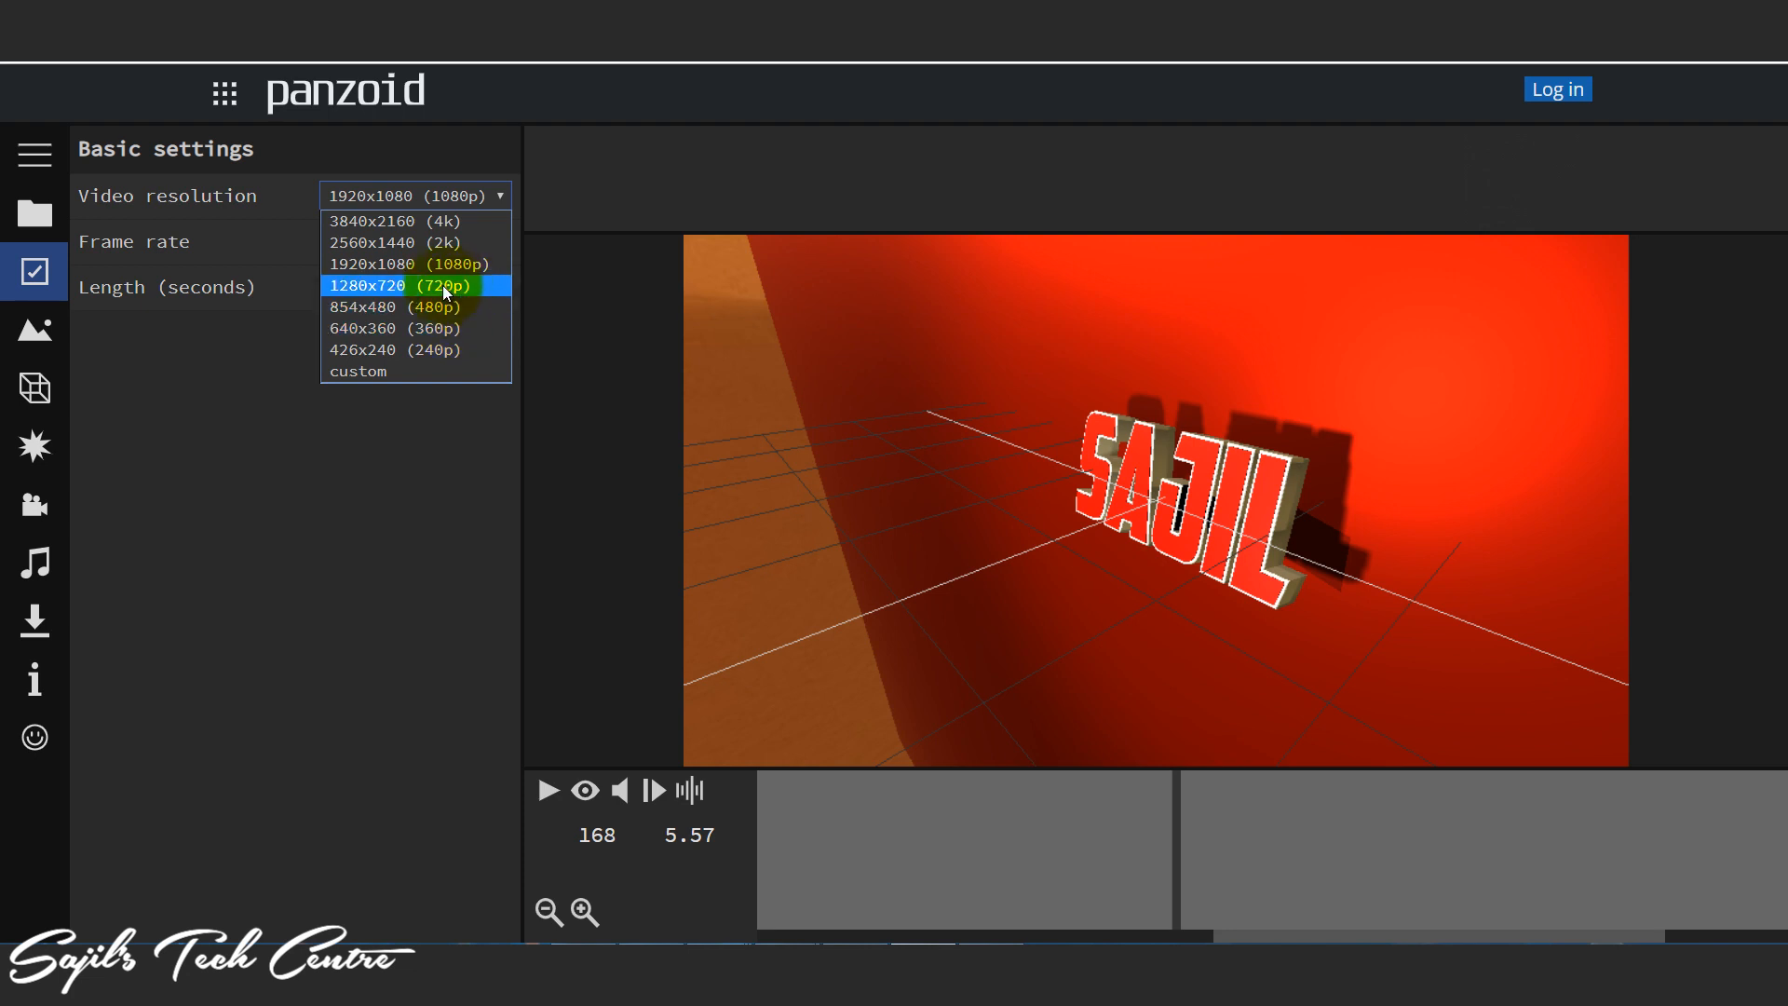
Step: Set the project's video resolution to 3840x2160 (4k)
click(450, 224)
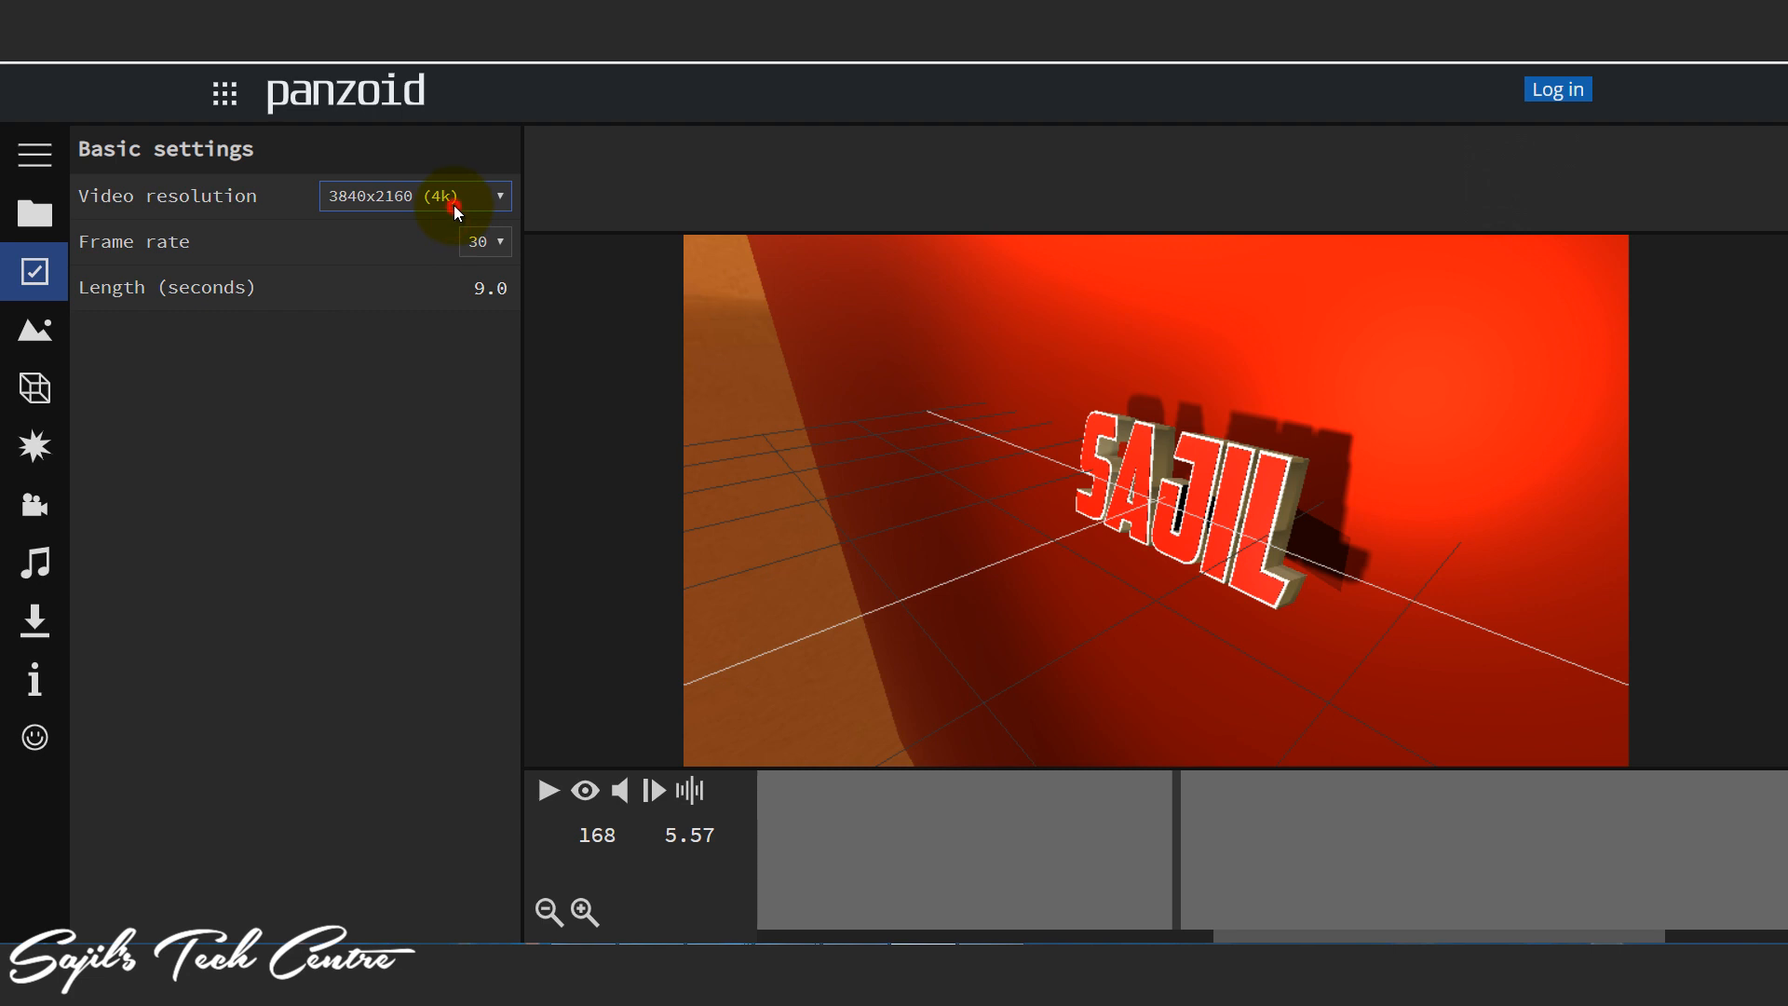
click(454, 205)
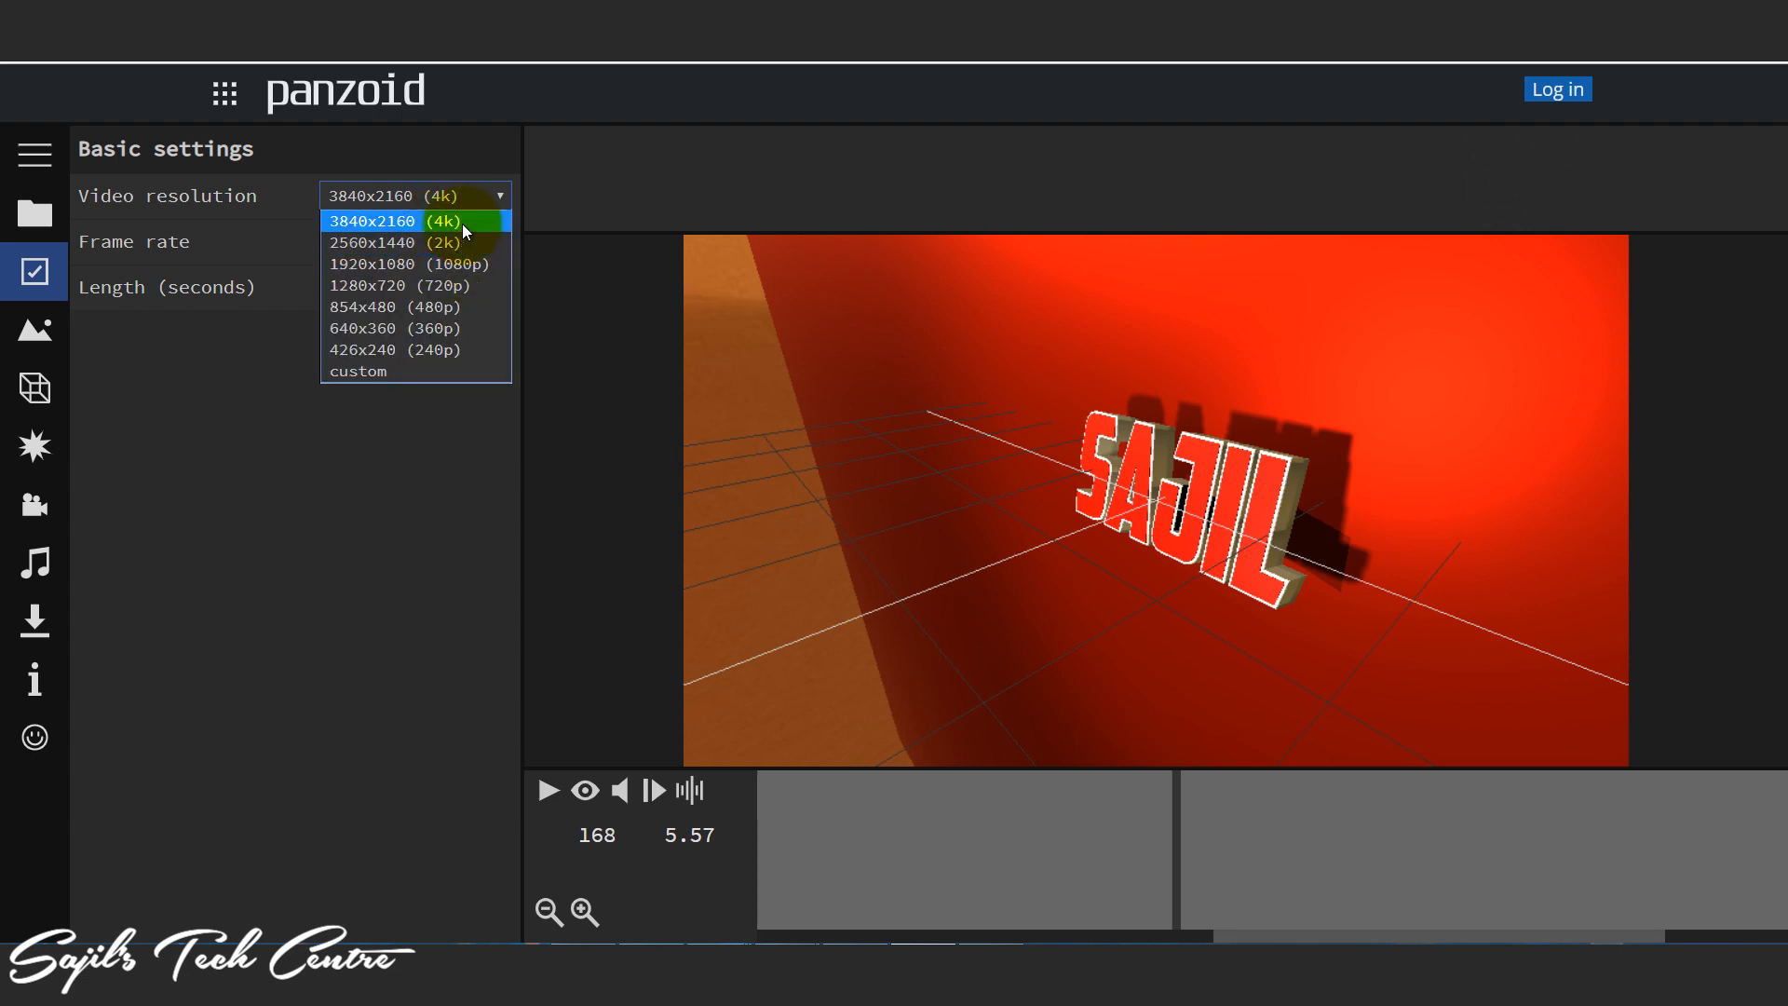
click(463, 225)
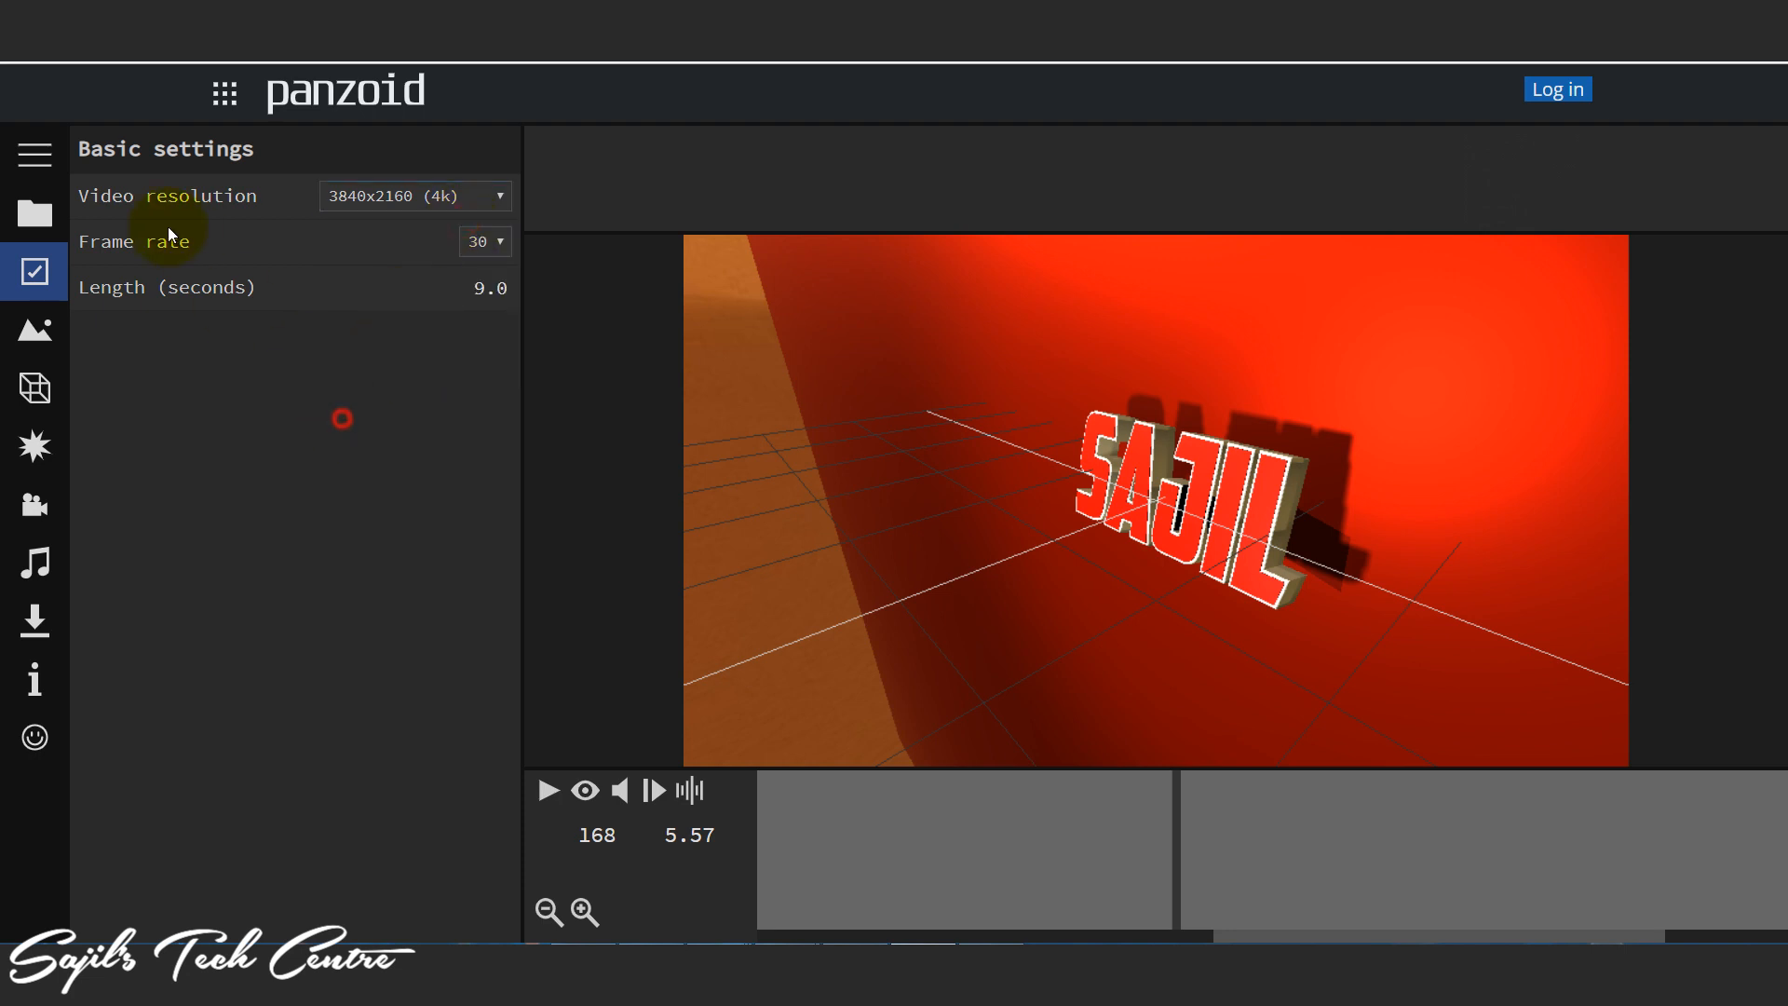
Step: Start a new project and load the template with tilted 3D text and glowing blue particles
click(37, 167)
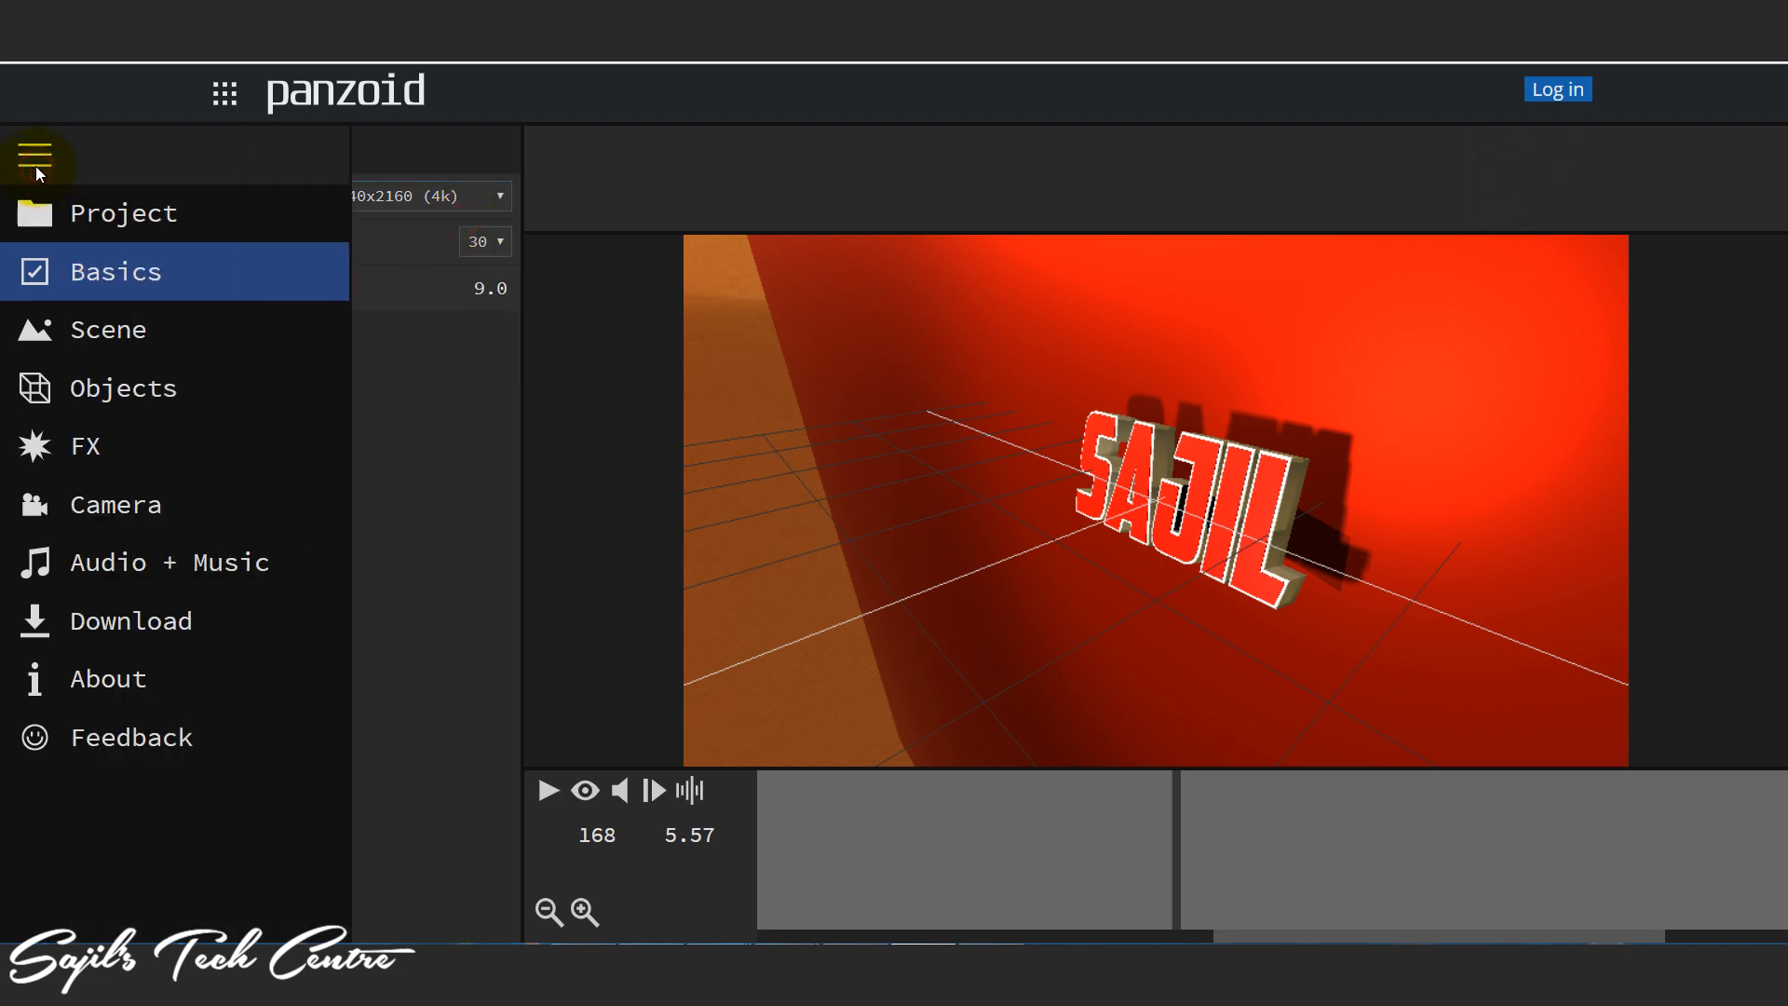
click(107, 229)
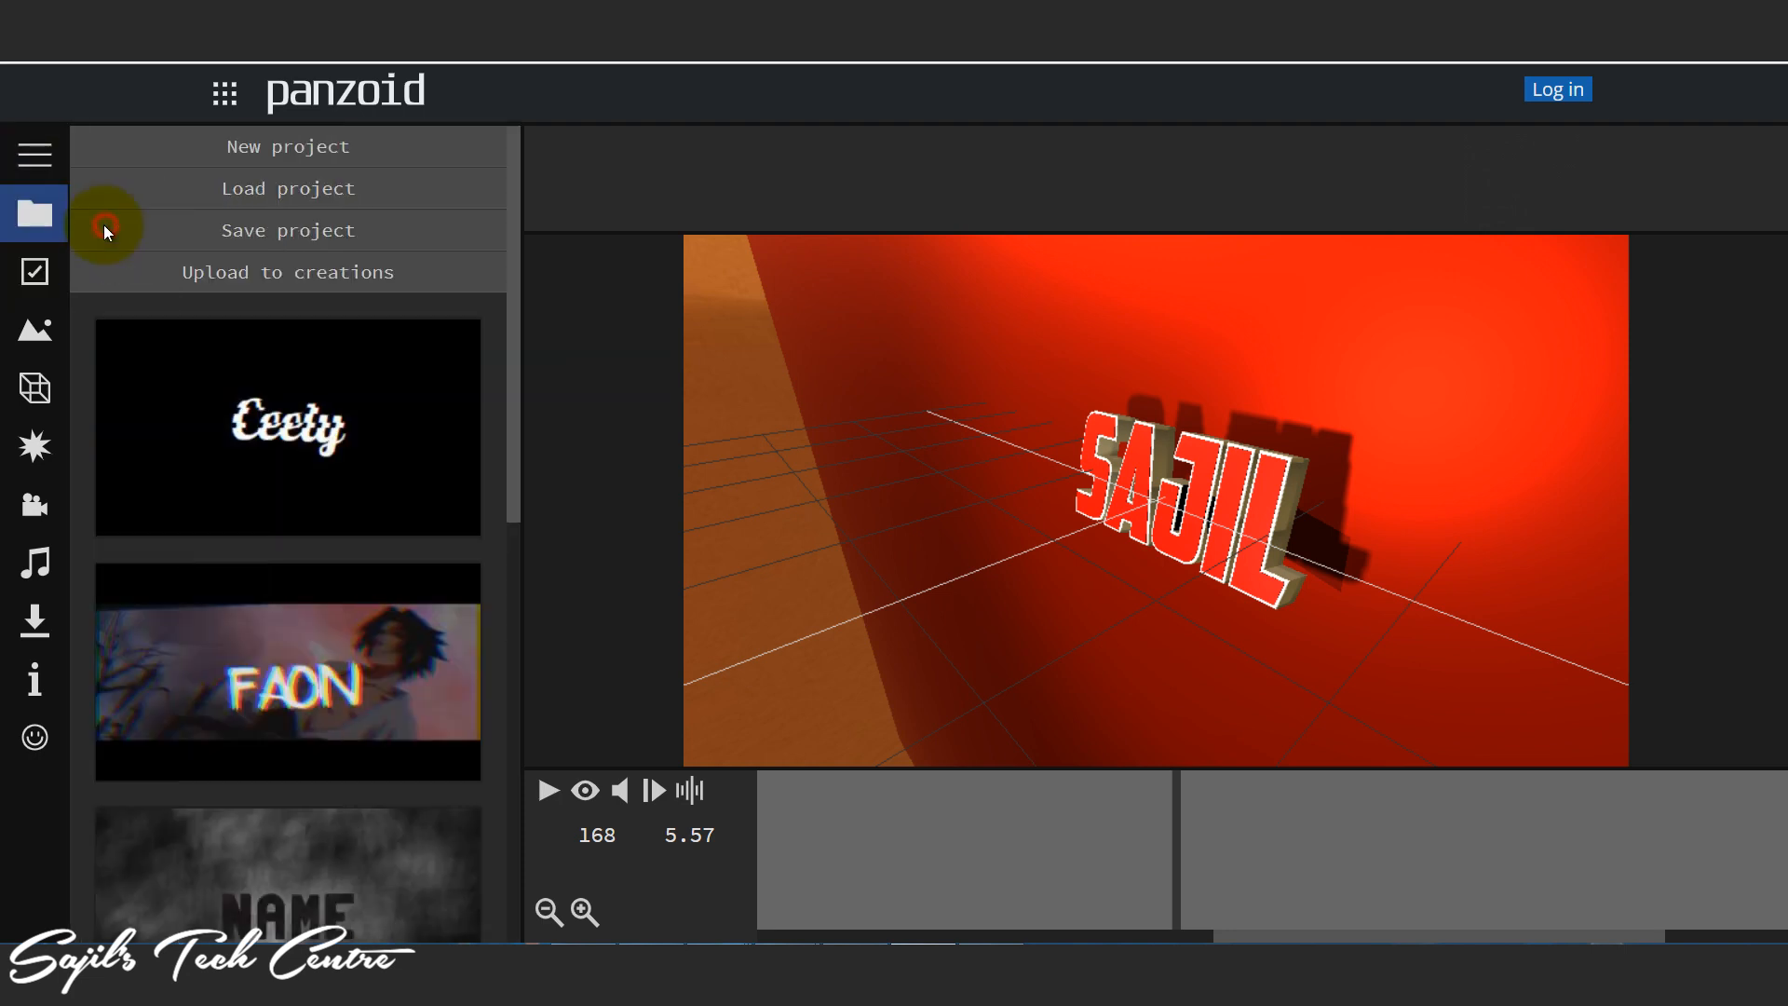
click(311, 146)
click(1005, 170)
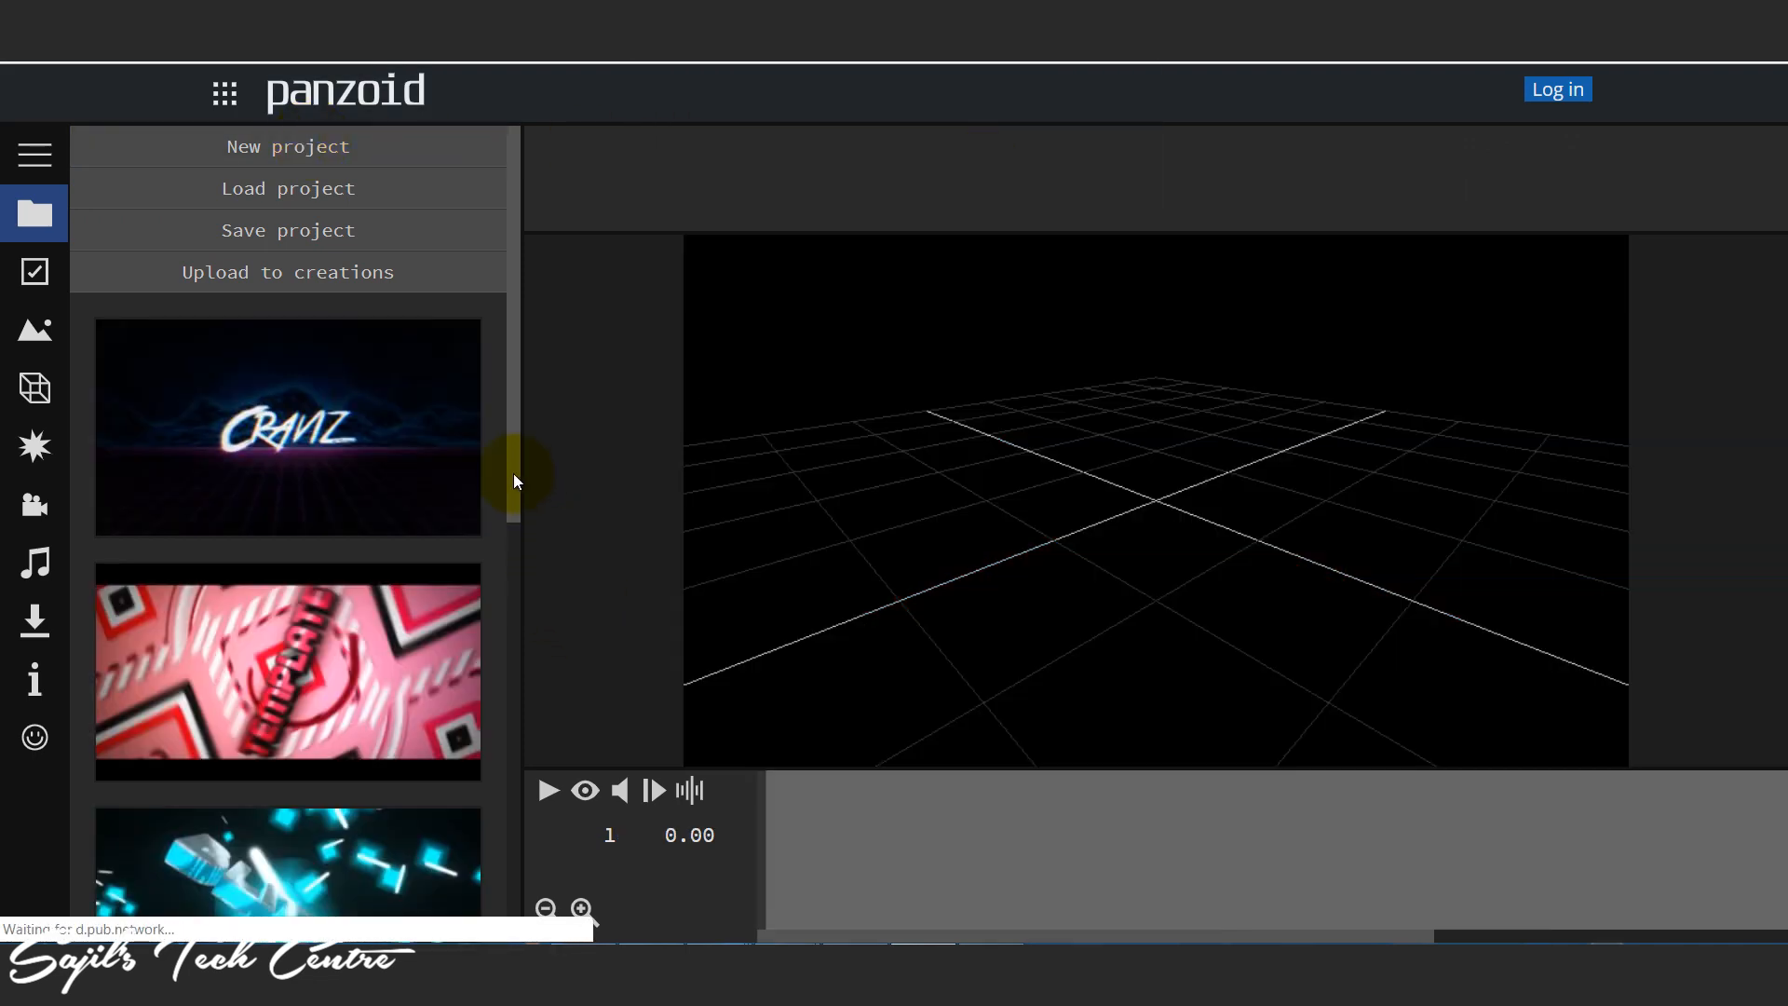
drag(512, 473, 511, 626)
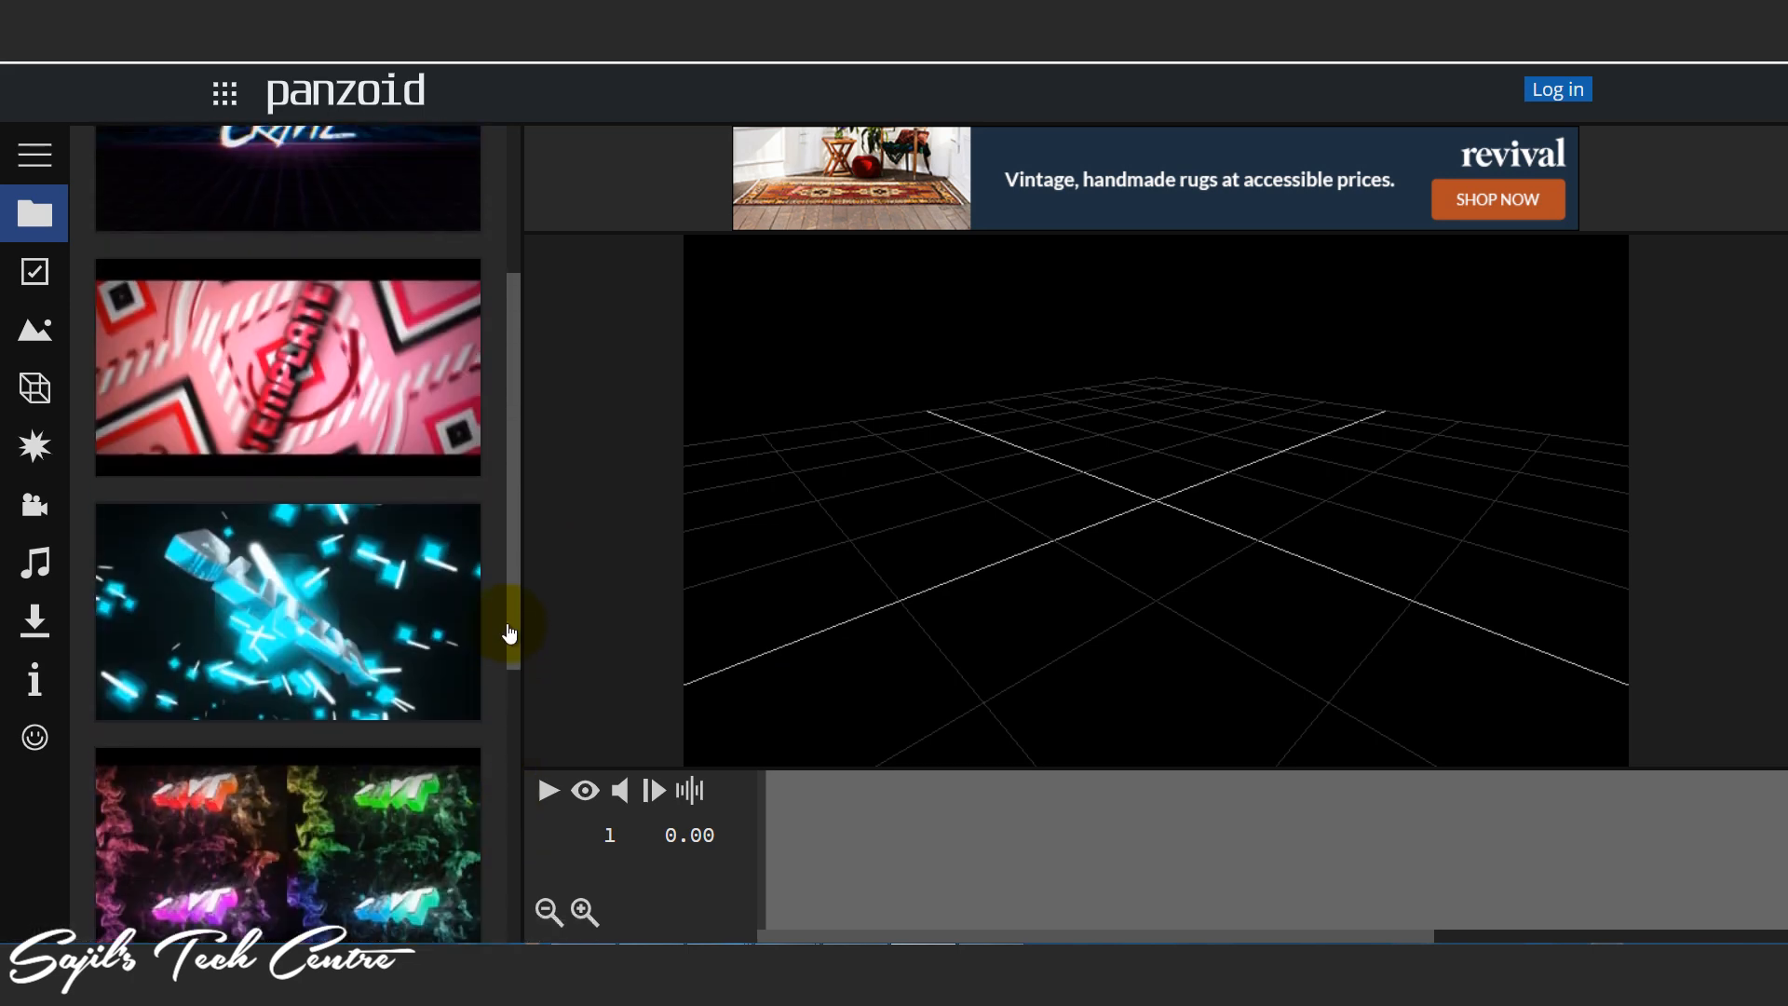
click(232, 616)
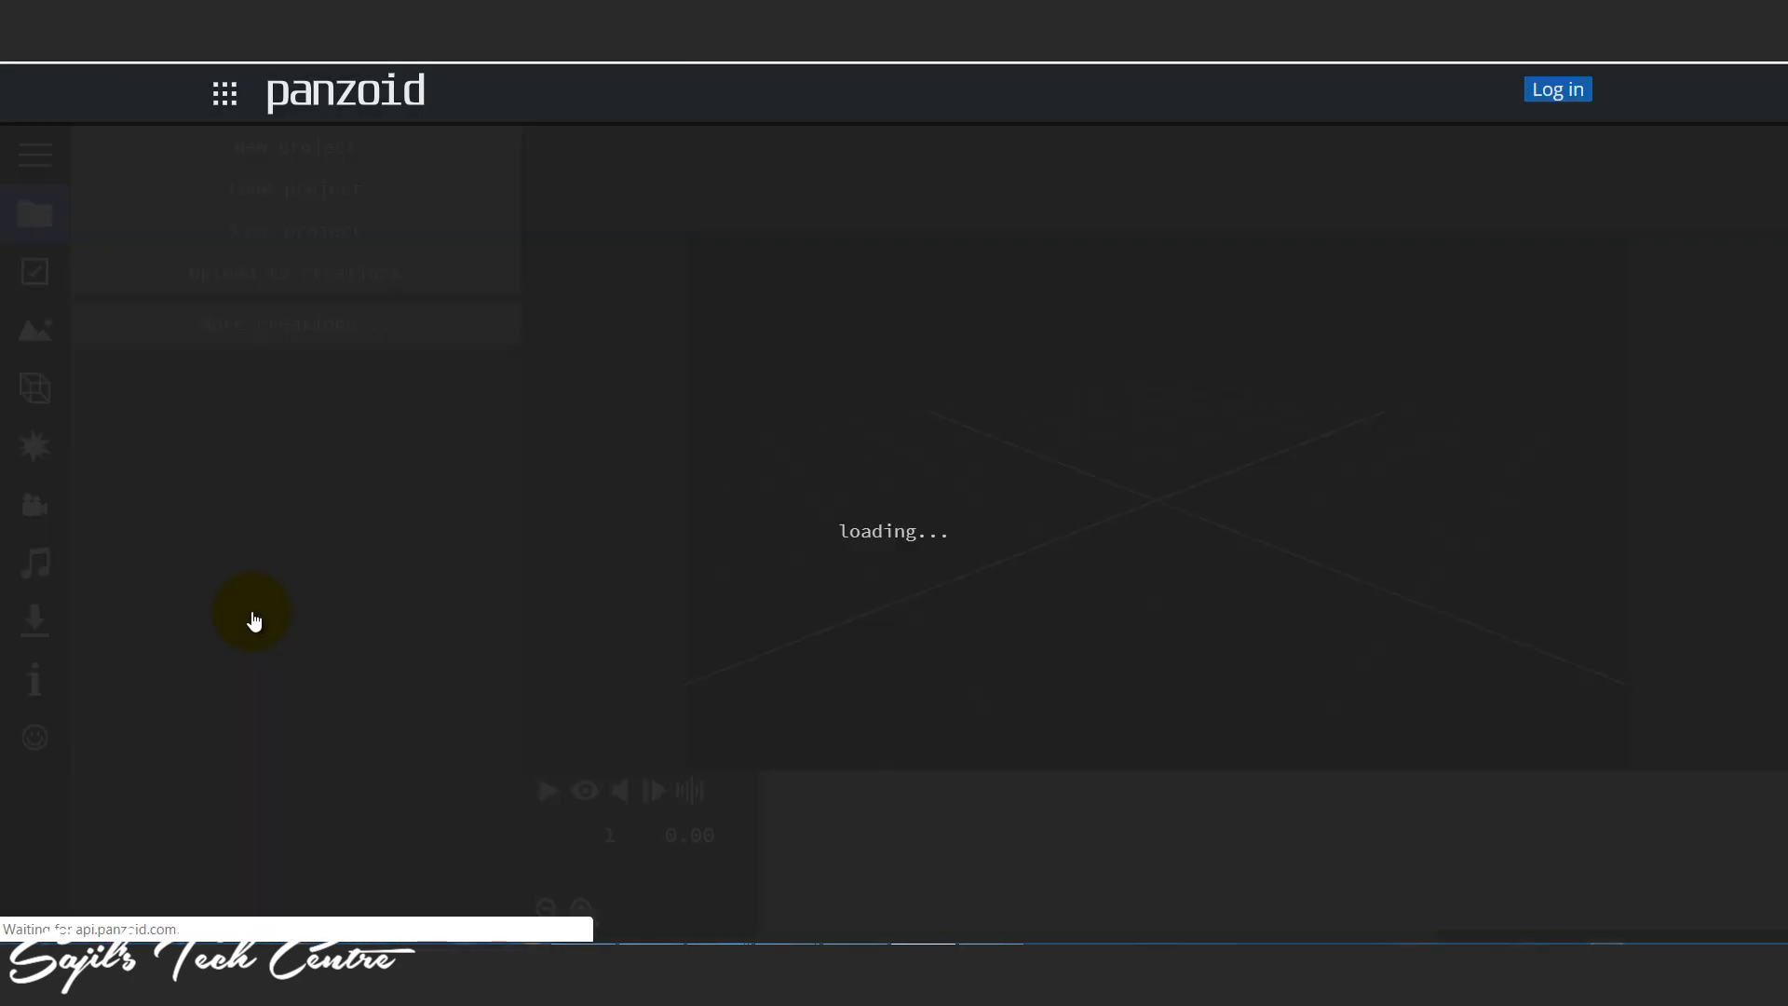
Step: Play back the loaded blue particle template to preview its animation, and pause it
click(548, 791)
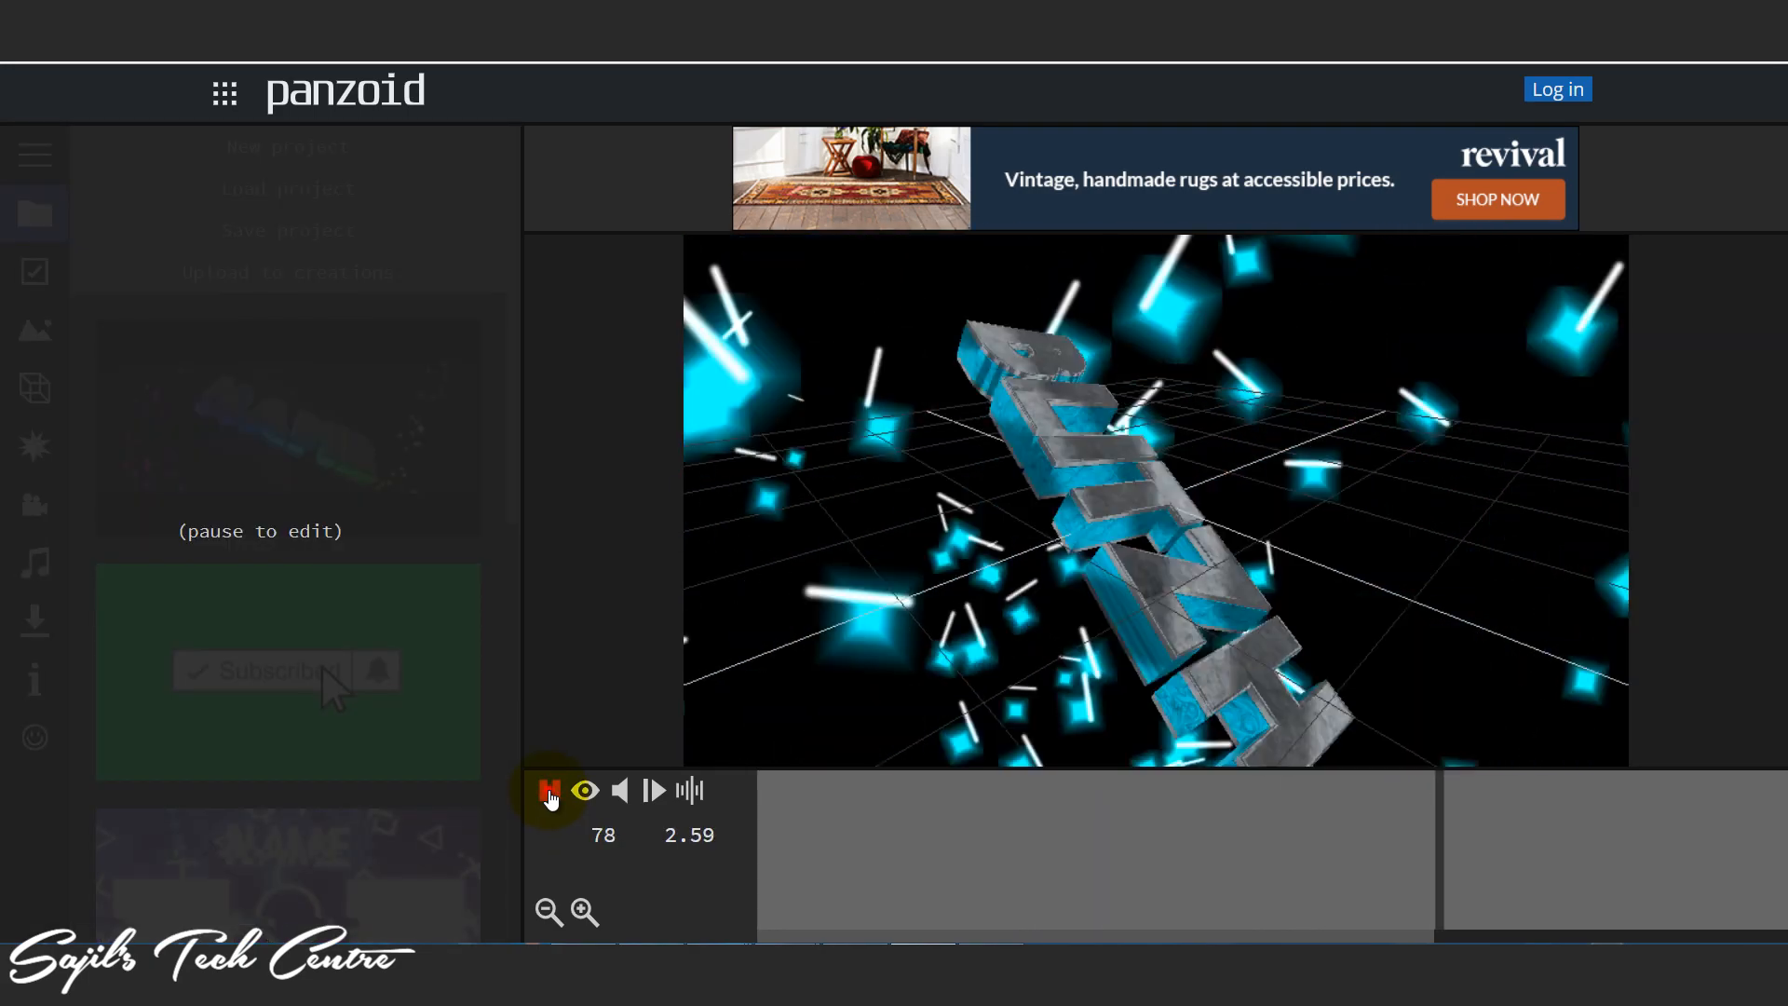
click(549, 794)
click(549, 794)
click(550, 794)
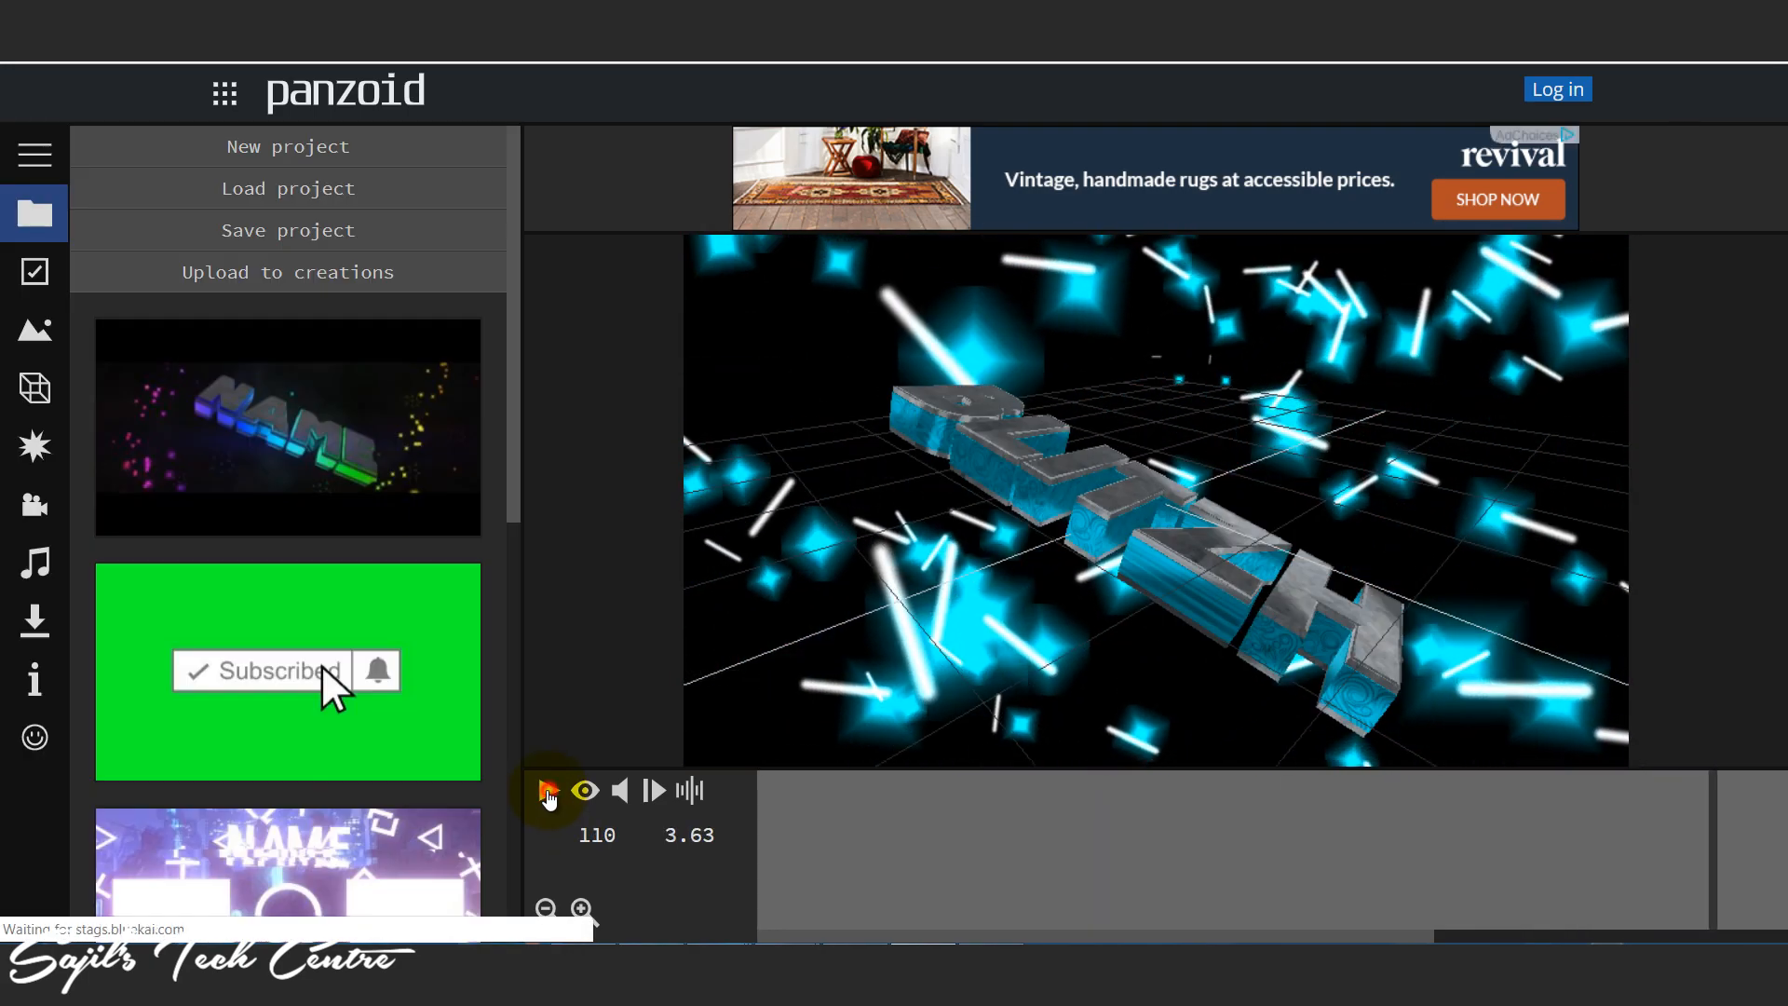
click(548, 792)
click(548, 792)
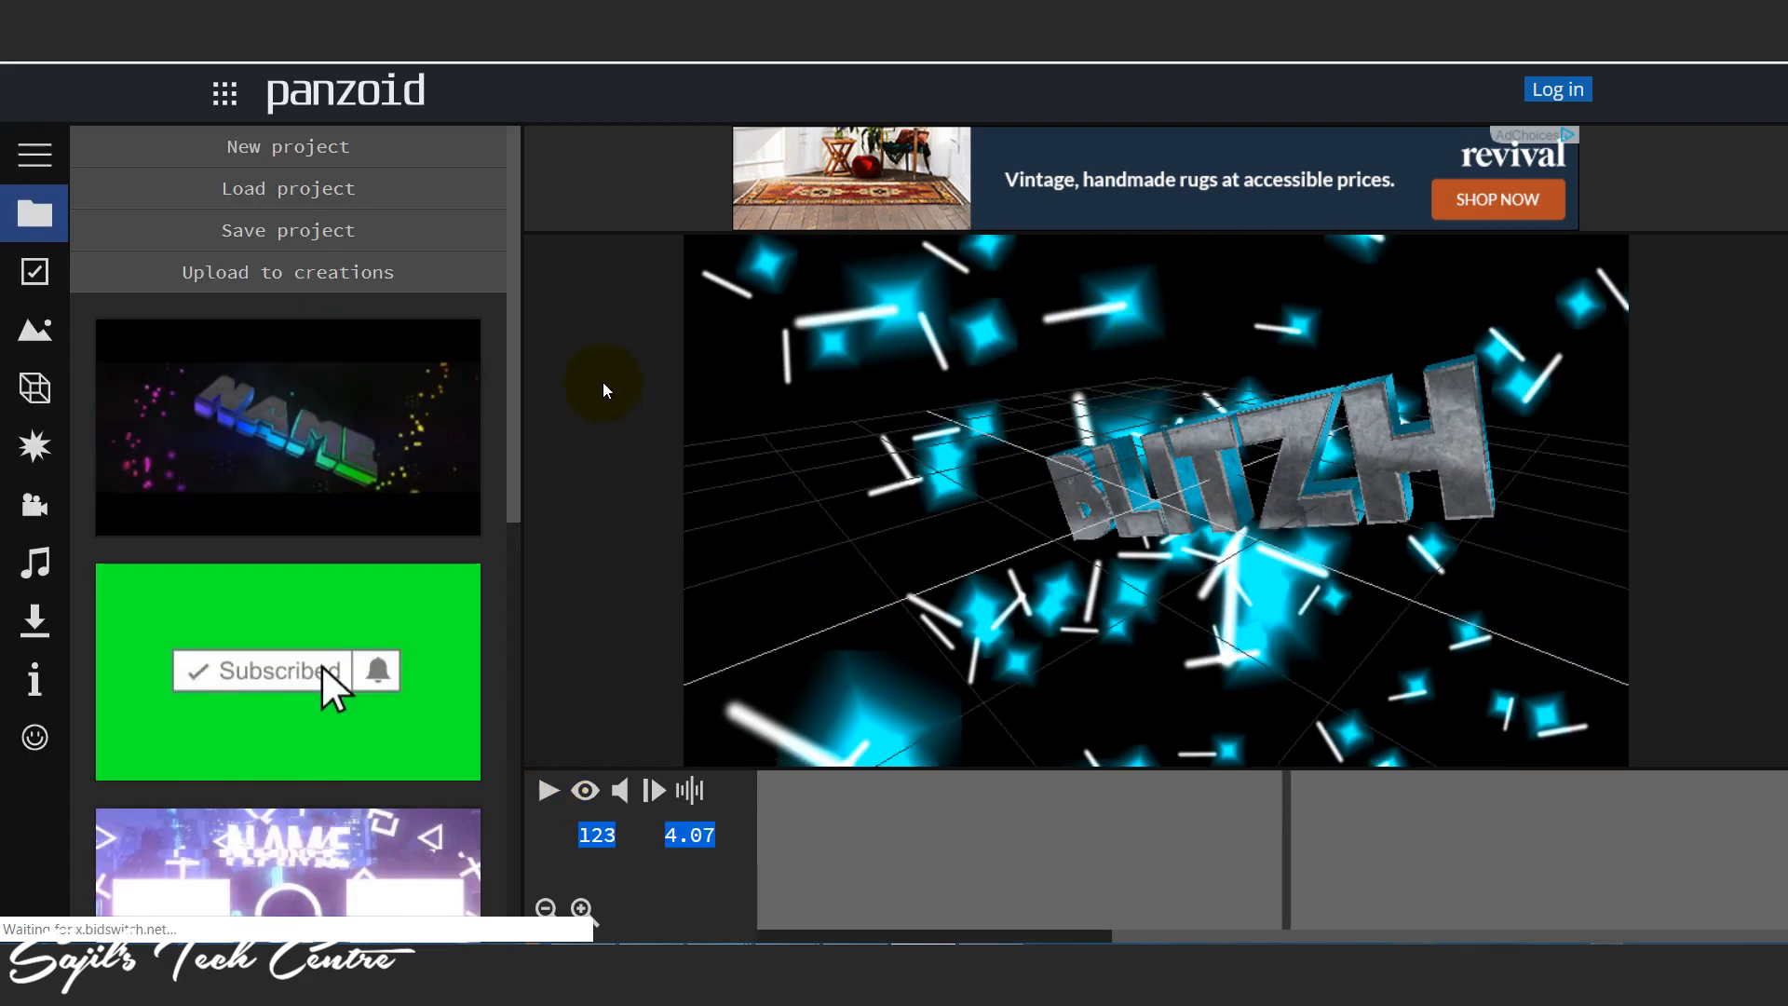
Step: Select the first BLITZH text object in the TEXT group to show its 3D text settings
click(42, 394)
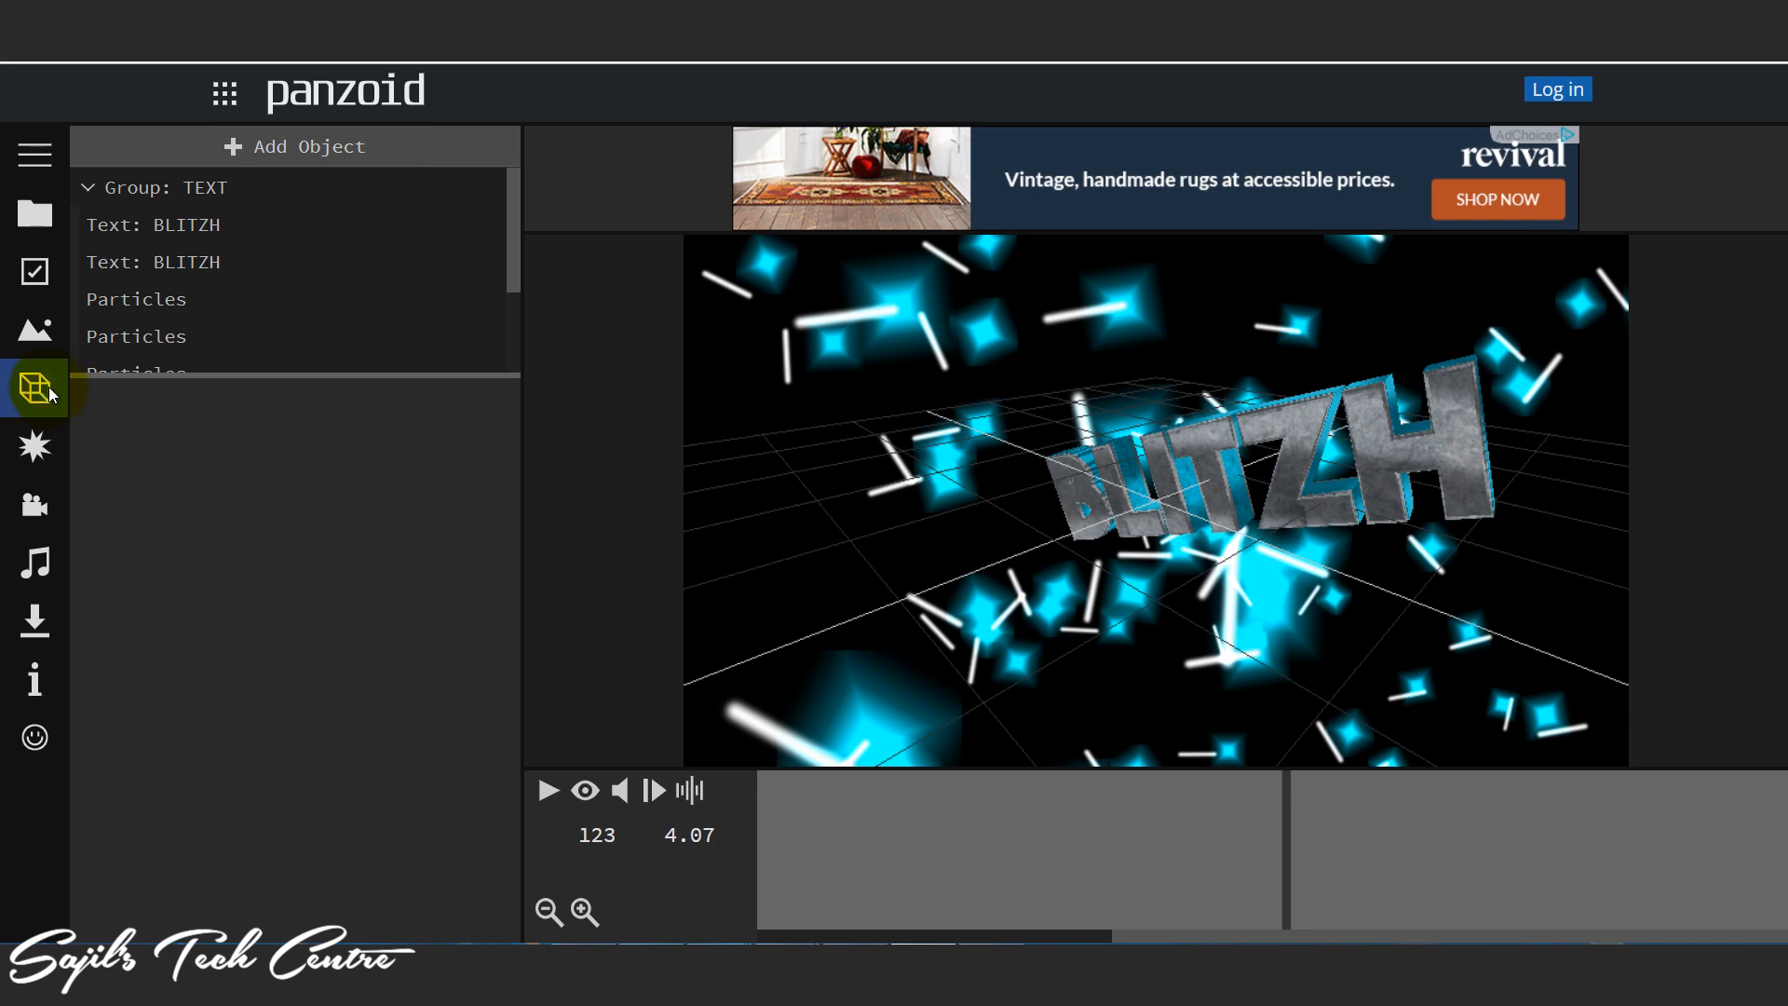
click(210, 220)
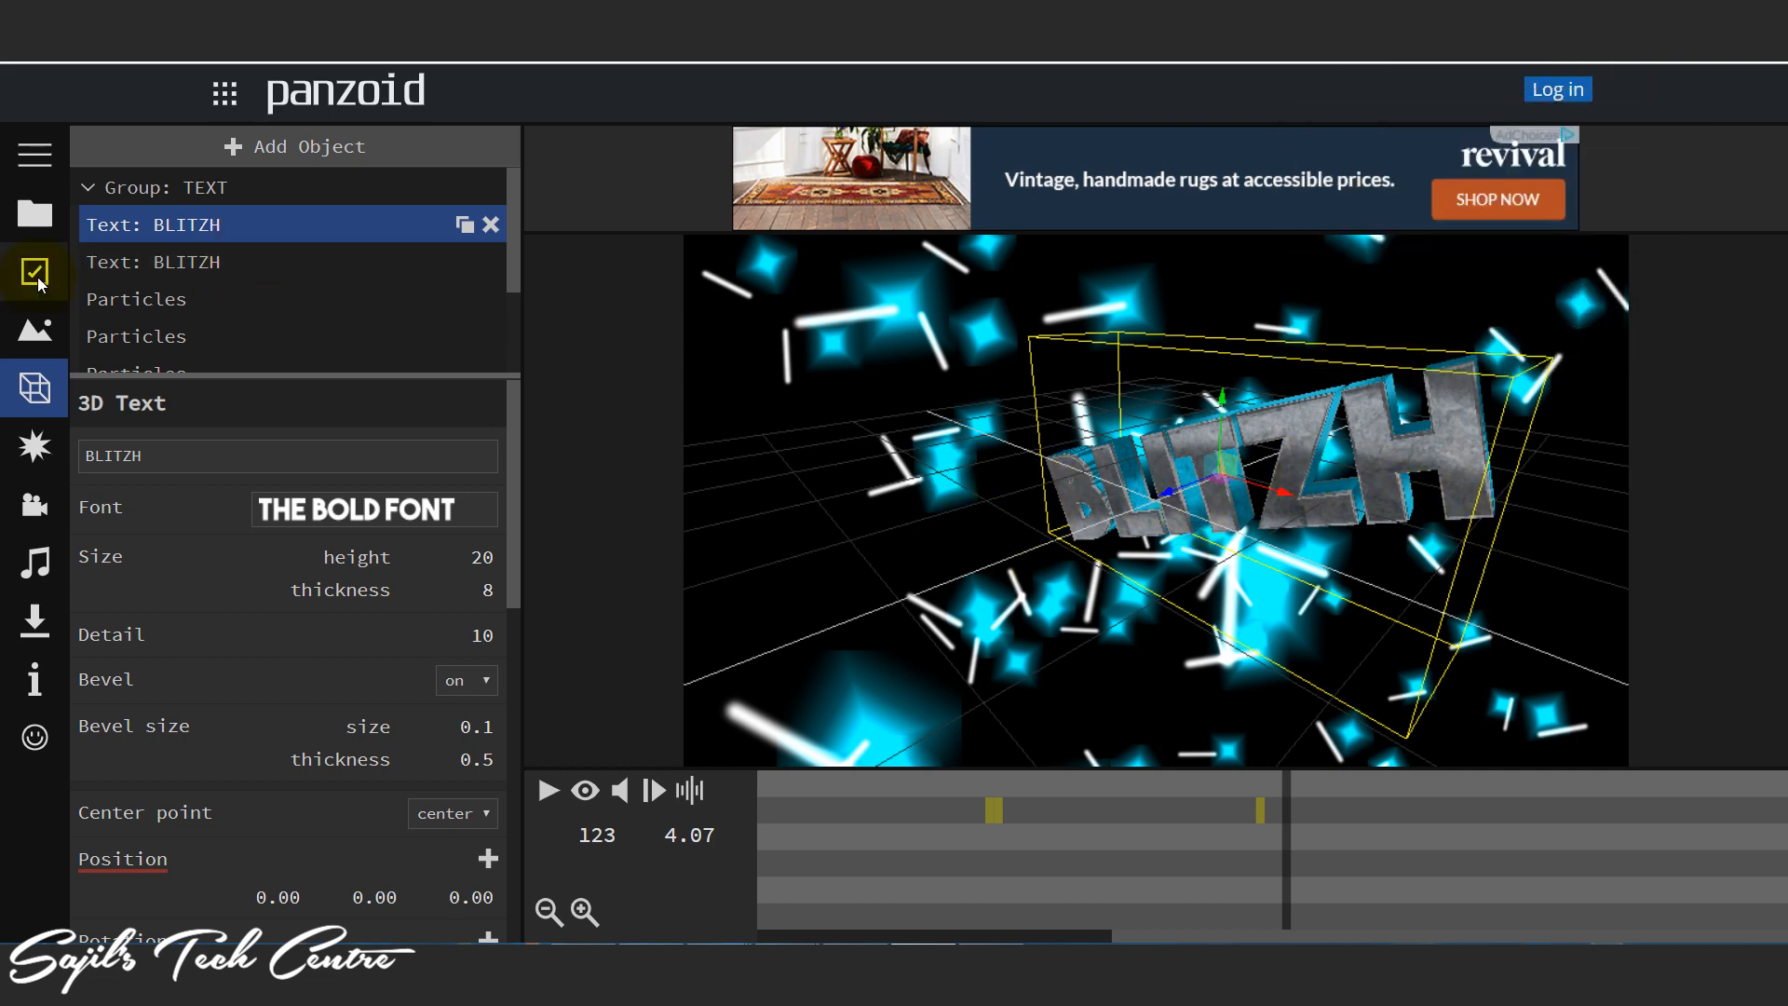
click(185, 240)
click(183, 231)
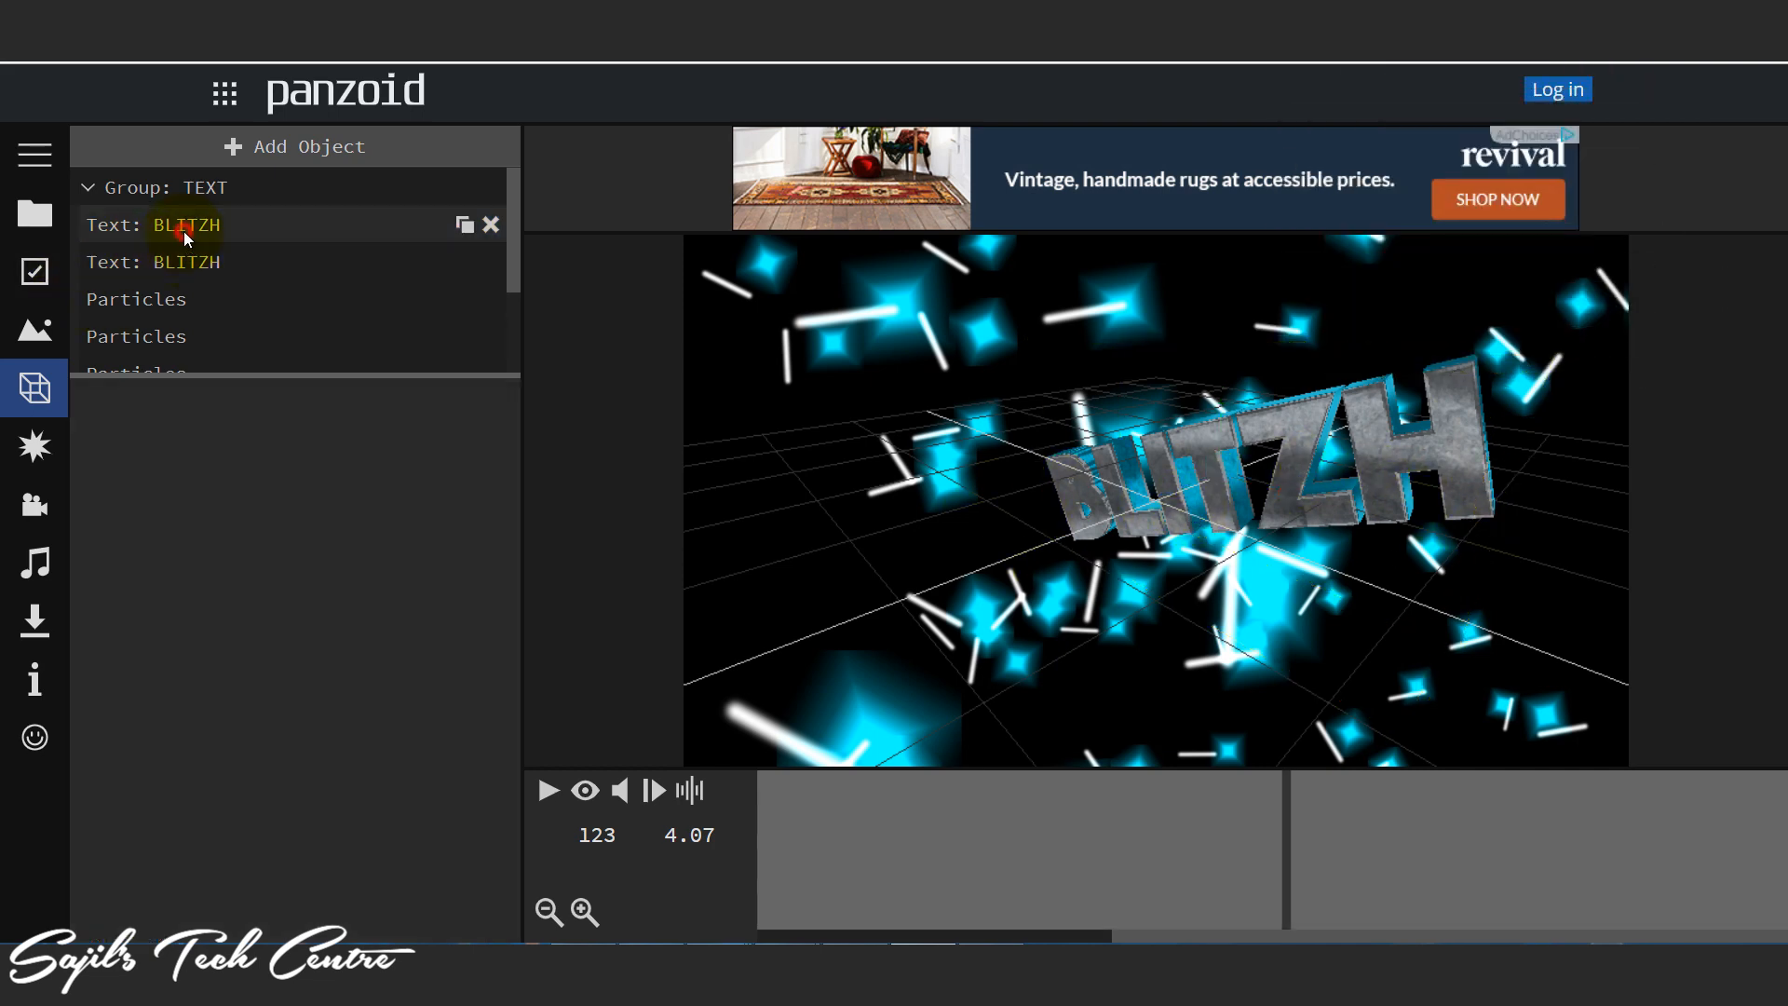
click(184, 239)
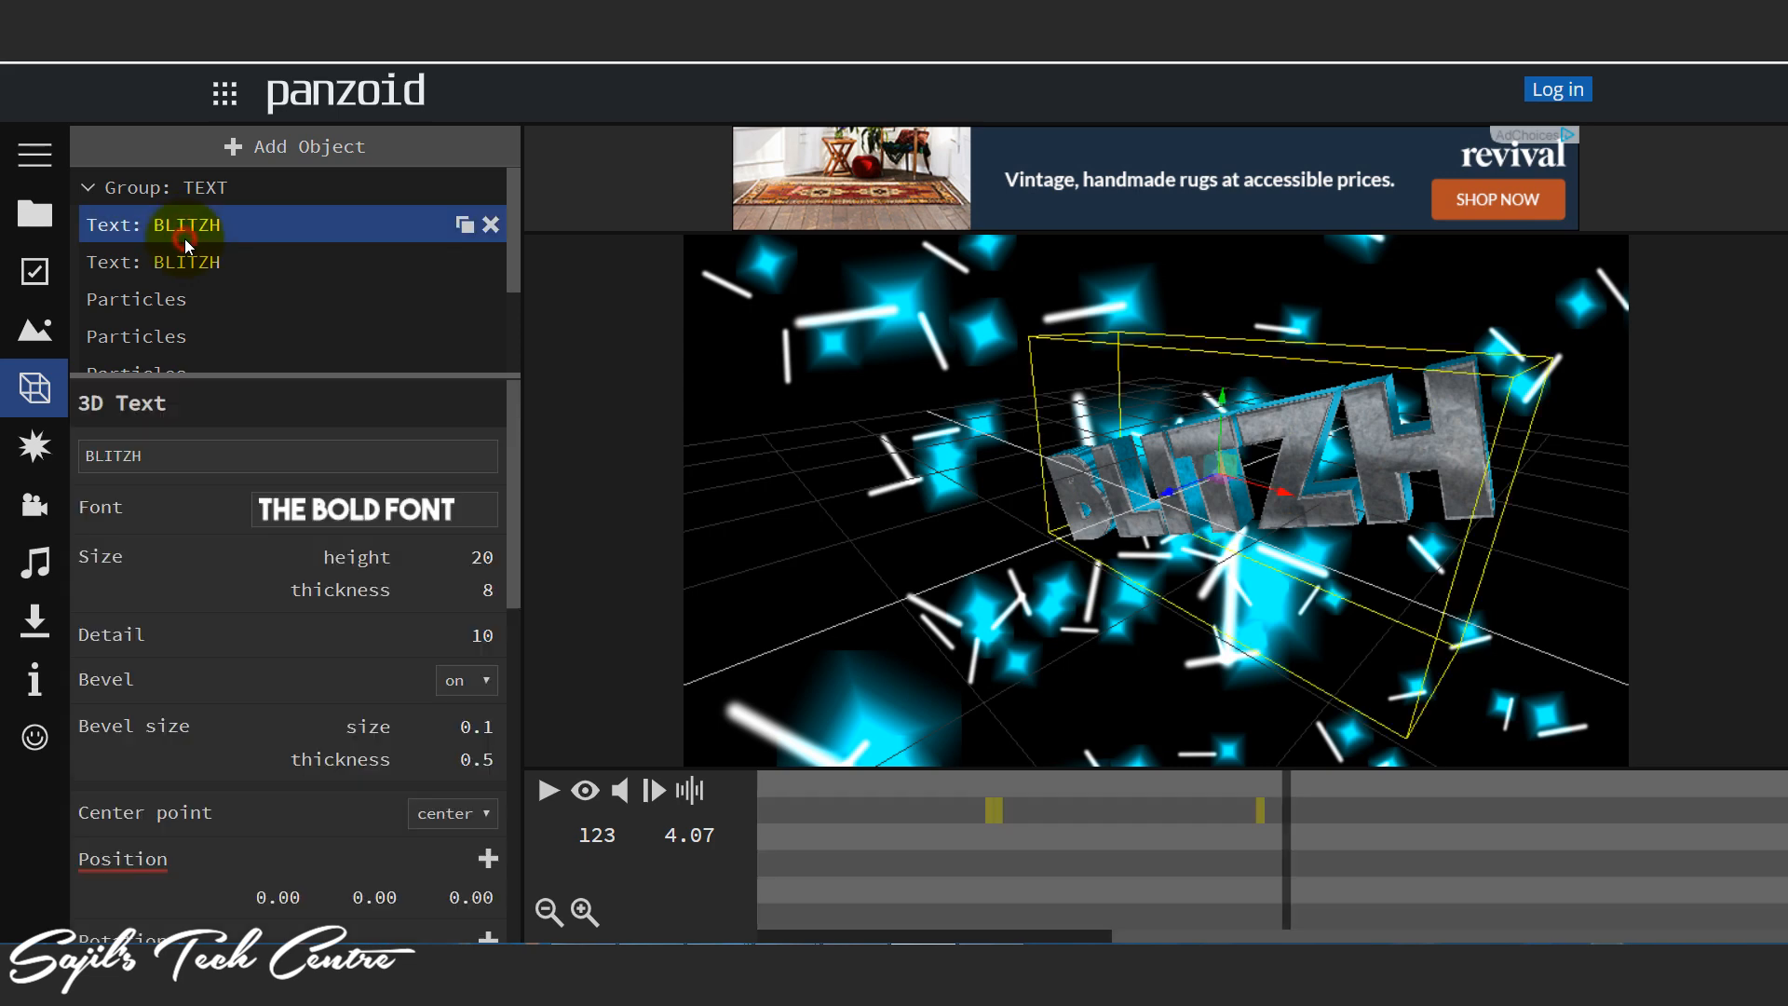
click(166, 463)
double_click(166, 463)
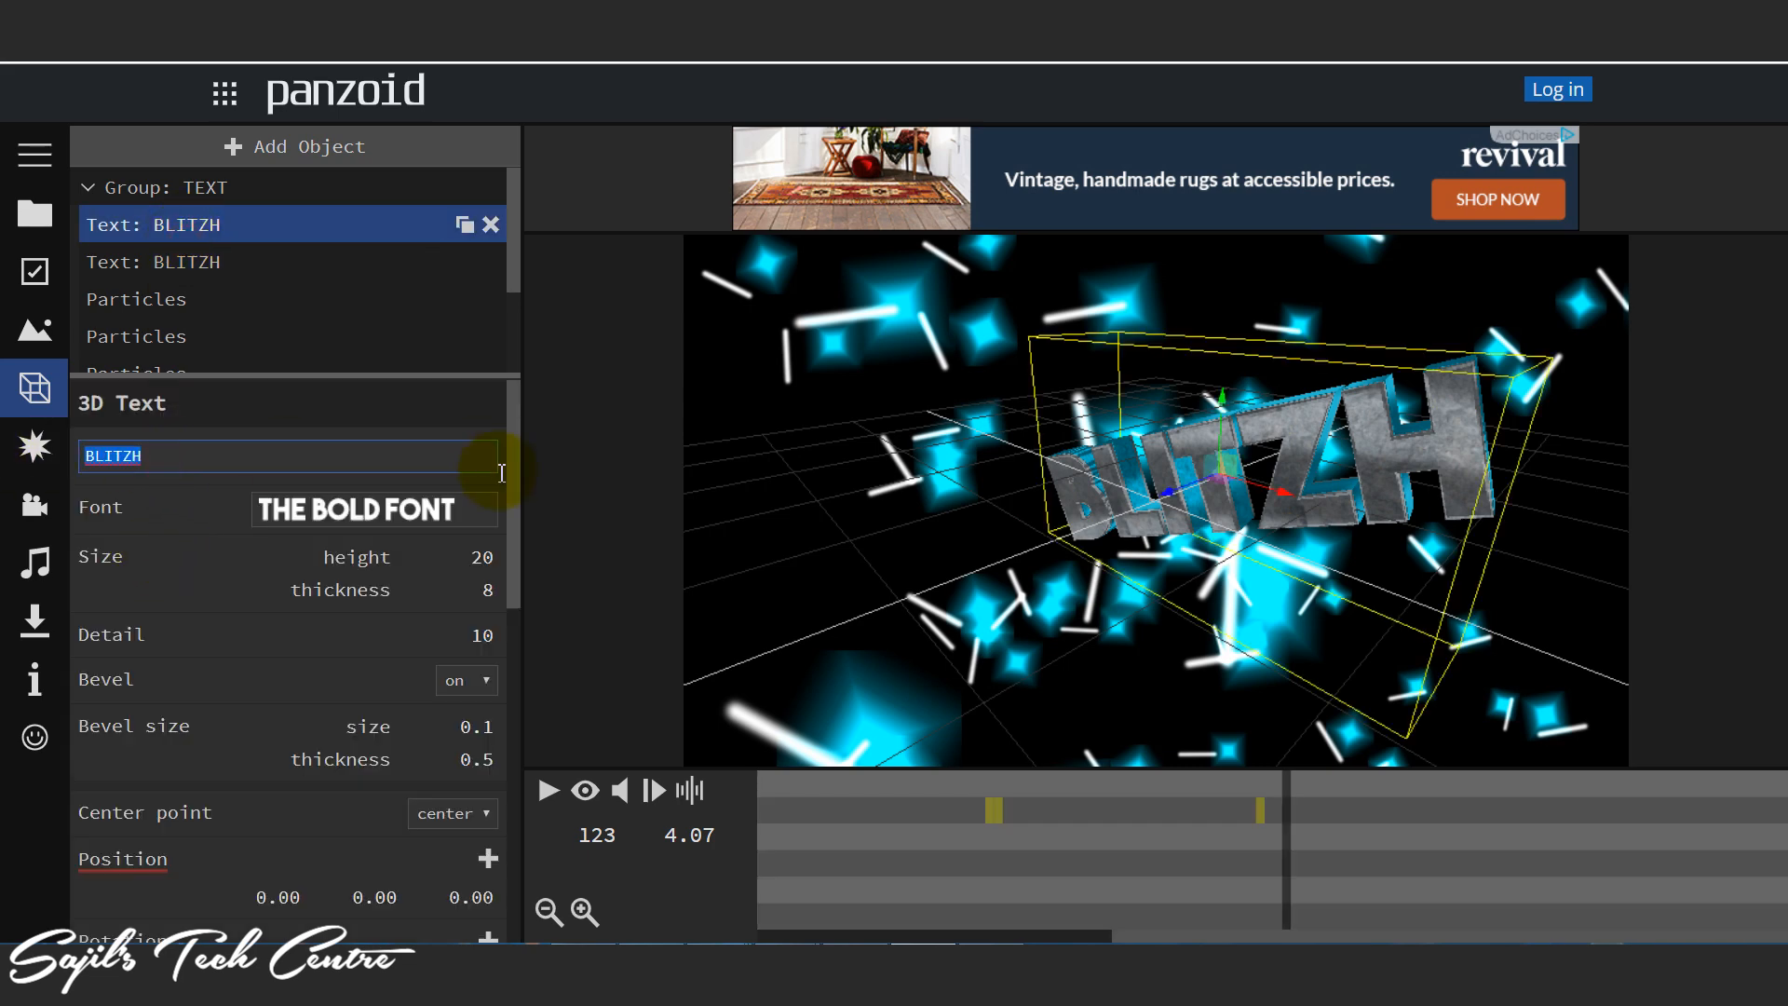
text(SA)
key(ctrl+z)
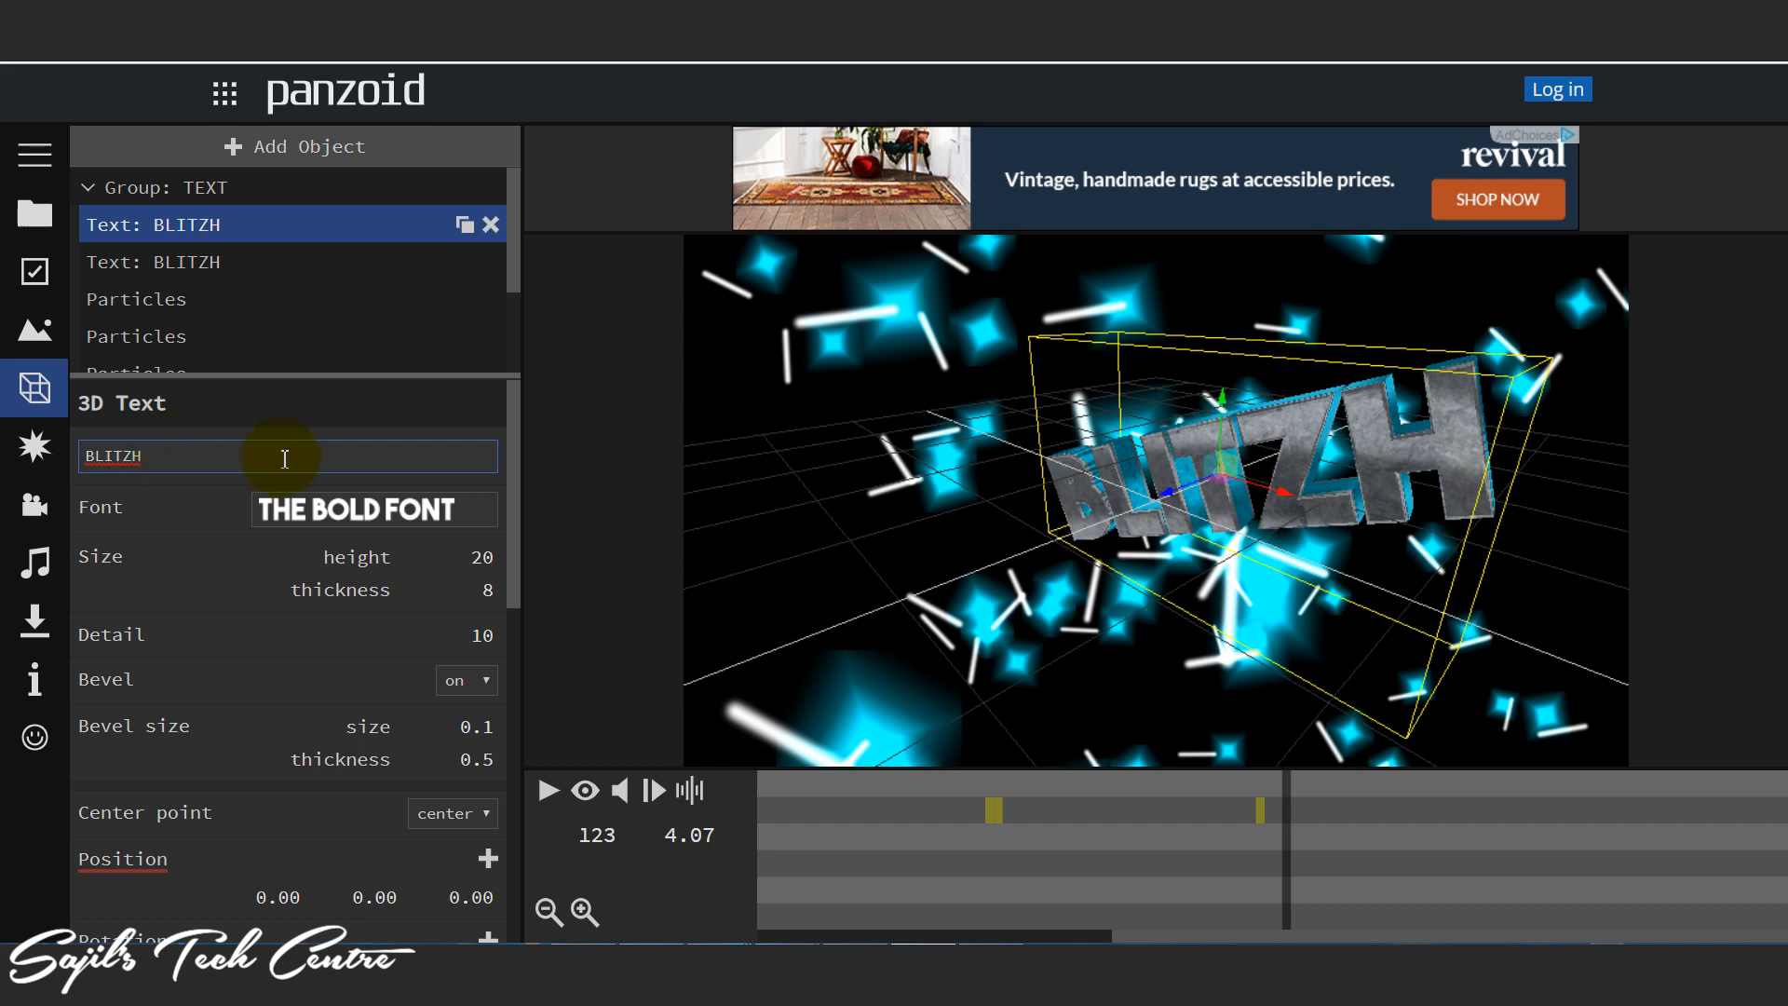
Step: Replace the wording of both BLITZH text objects in the TEXT group with SUBSCRIBE
drag(175, 465, 58, 467)
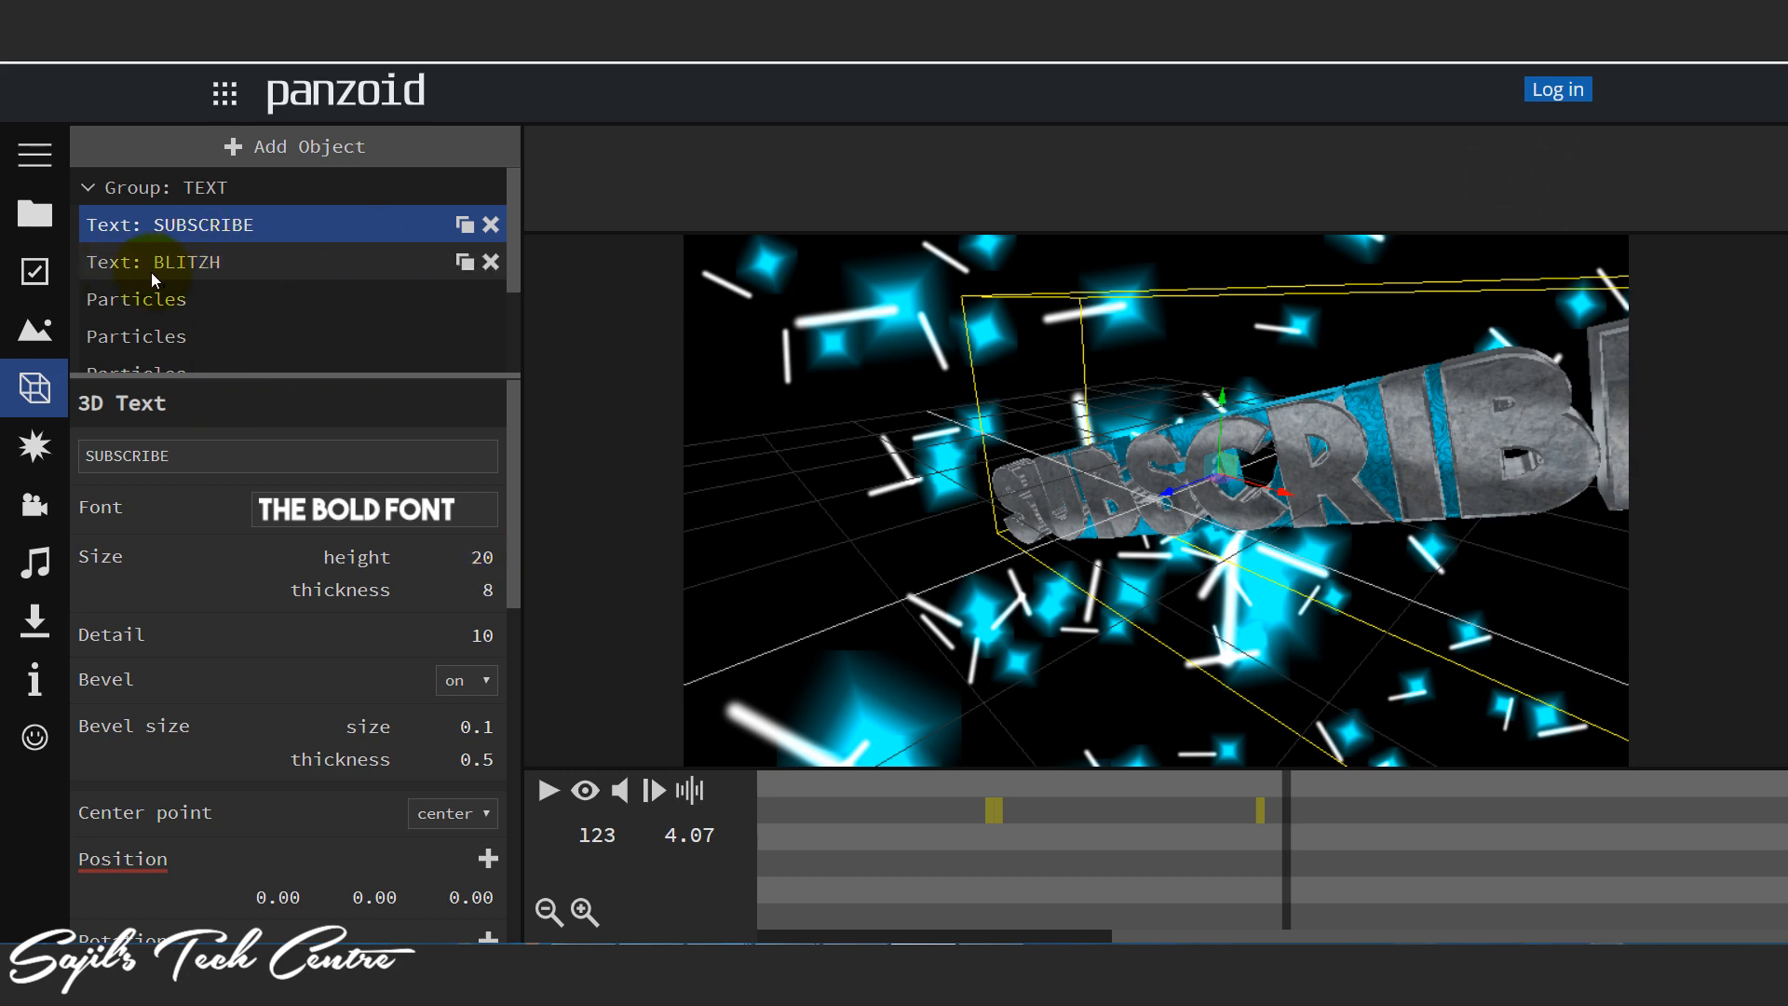
click(203, 272)
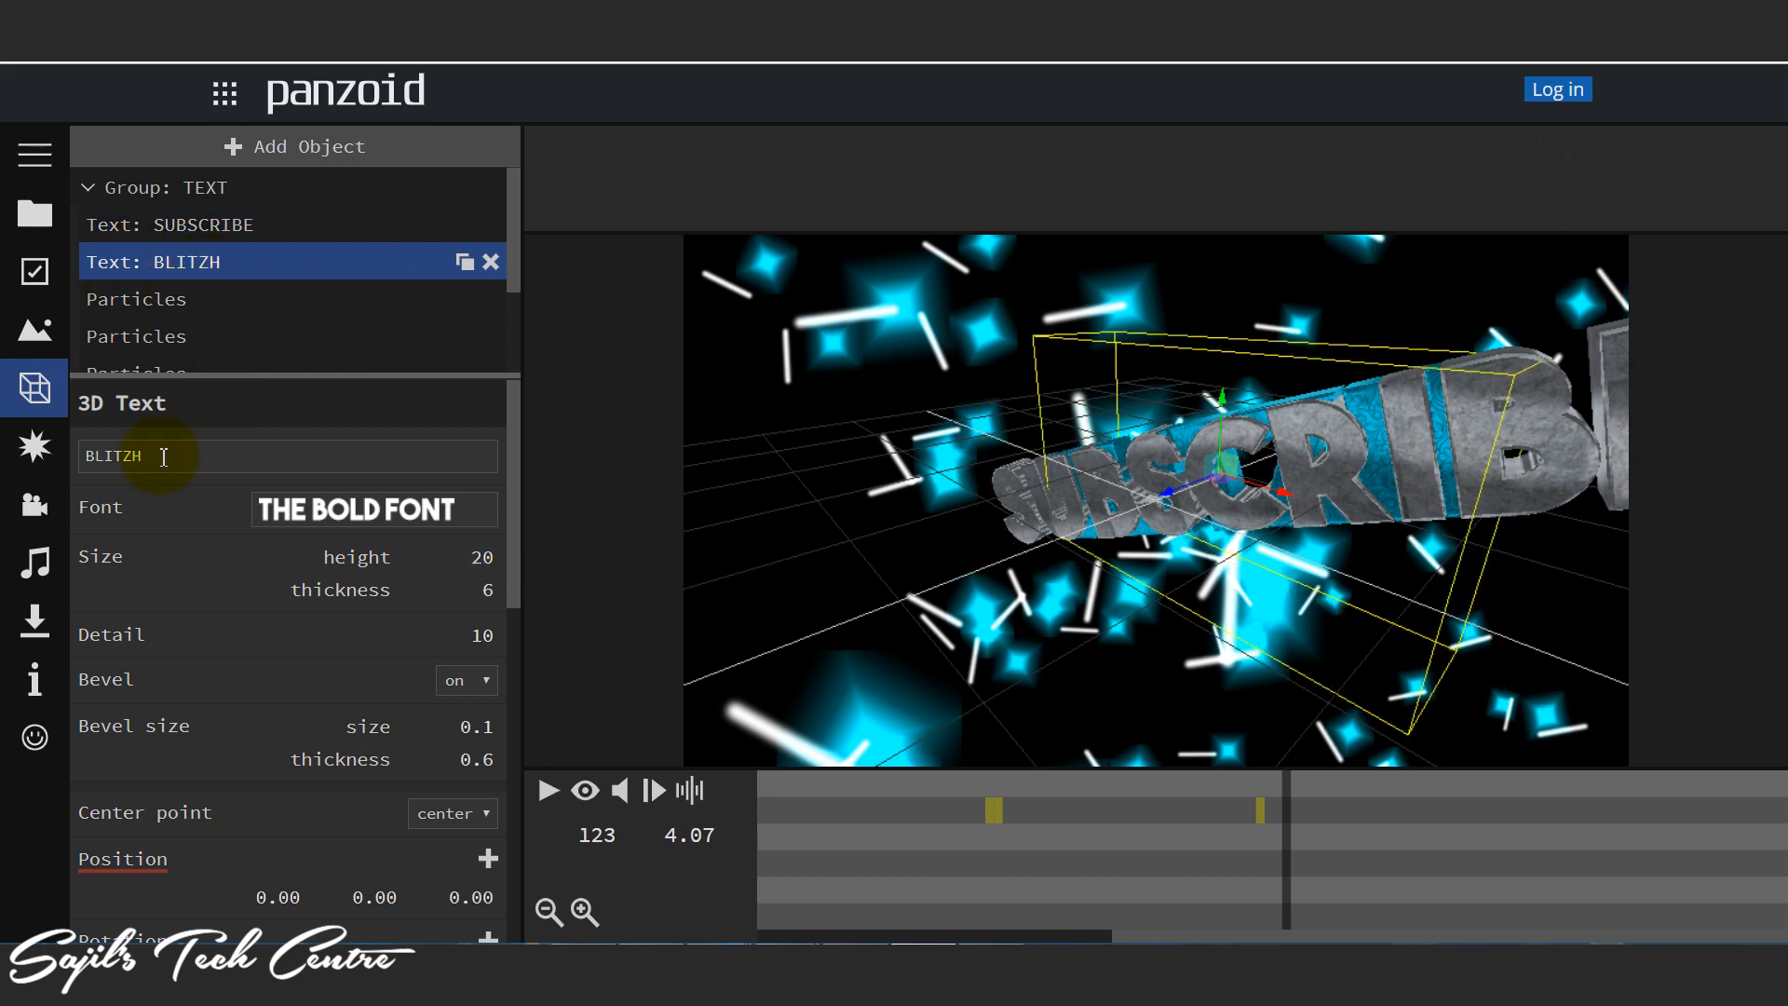
drag(164, 455, 15, 472)
text(SUBSCRIBE)
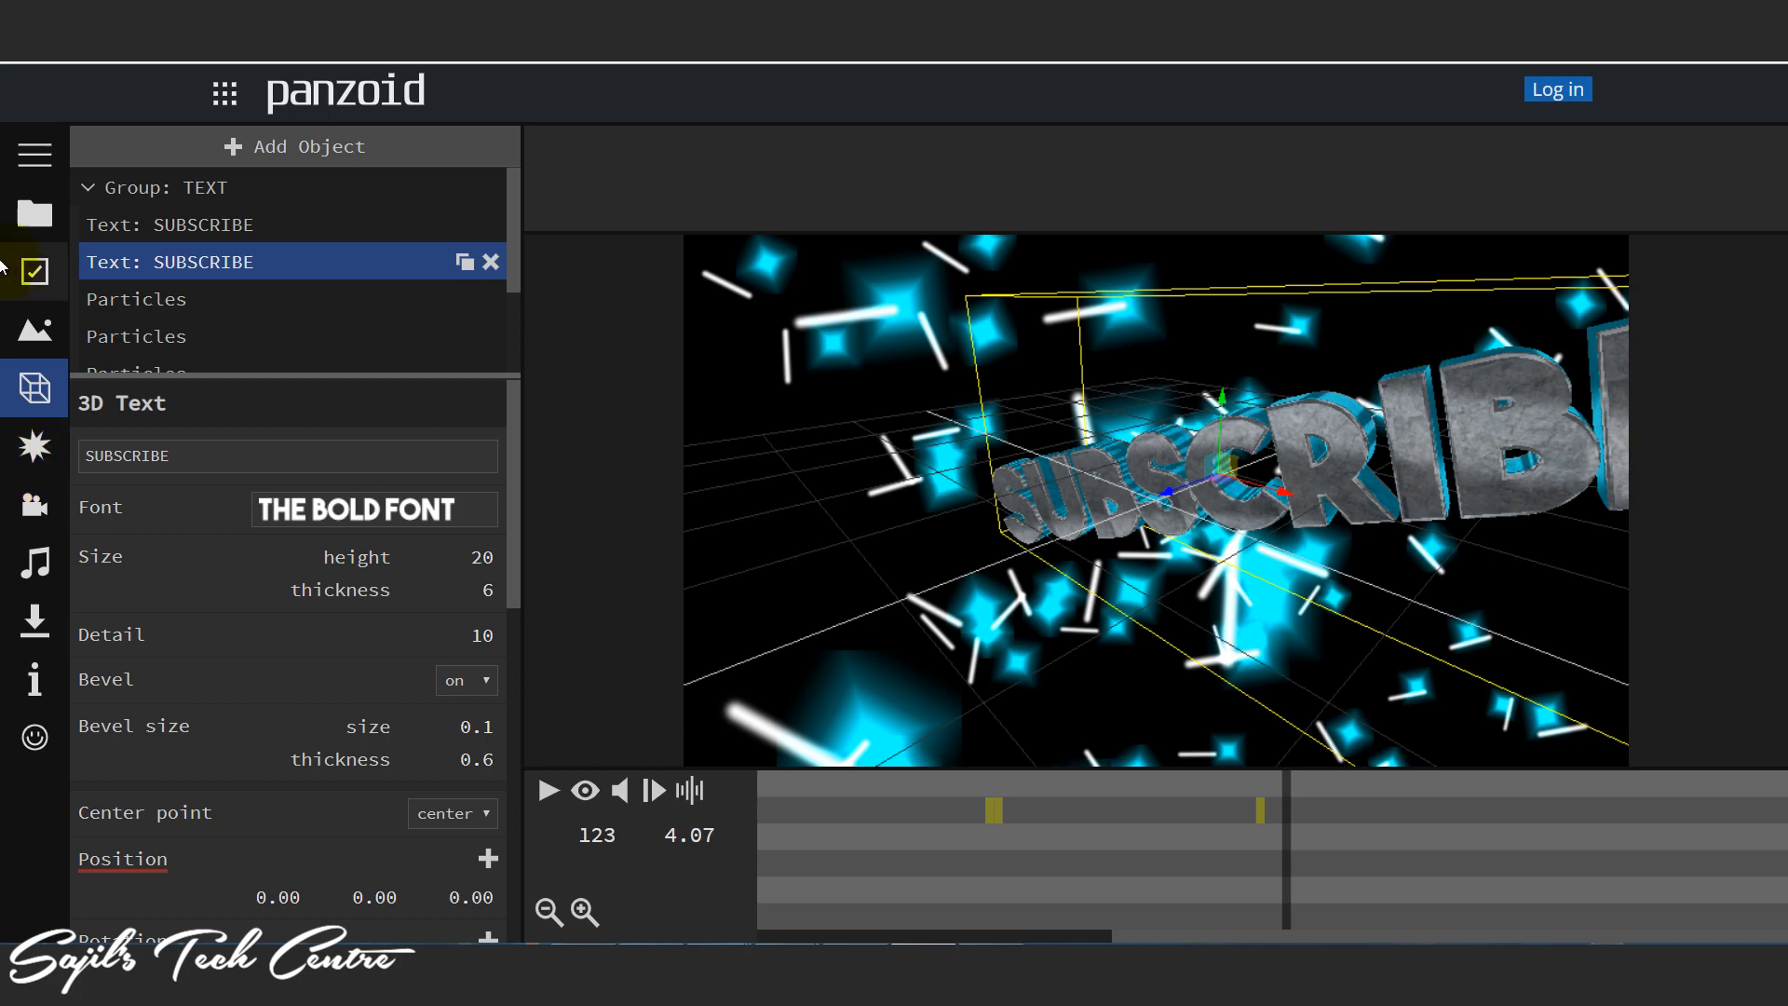
Step: Play back the intro to check the SUBSCRIBE text and look through the fonts available for it
click(548, 792)
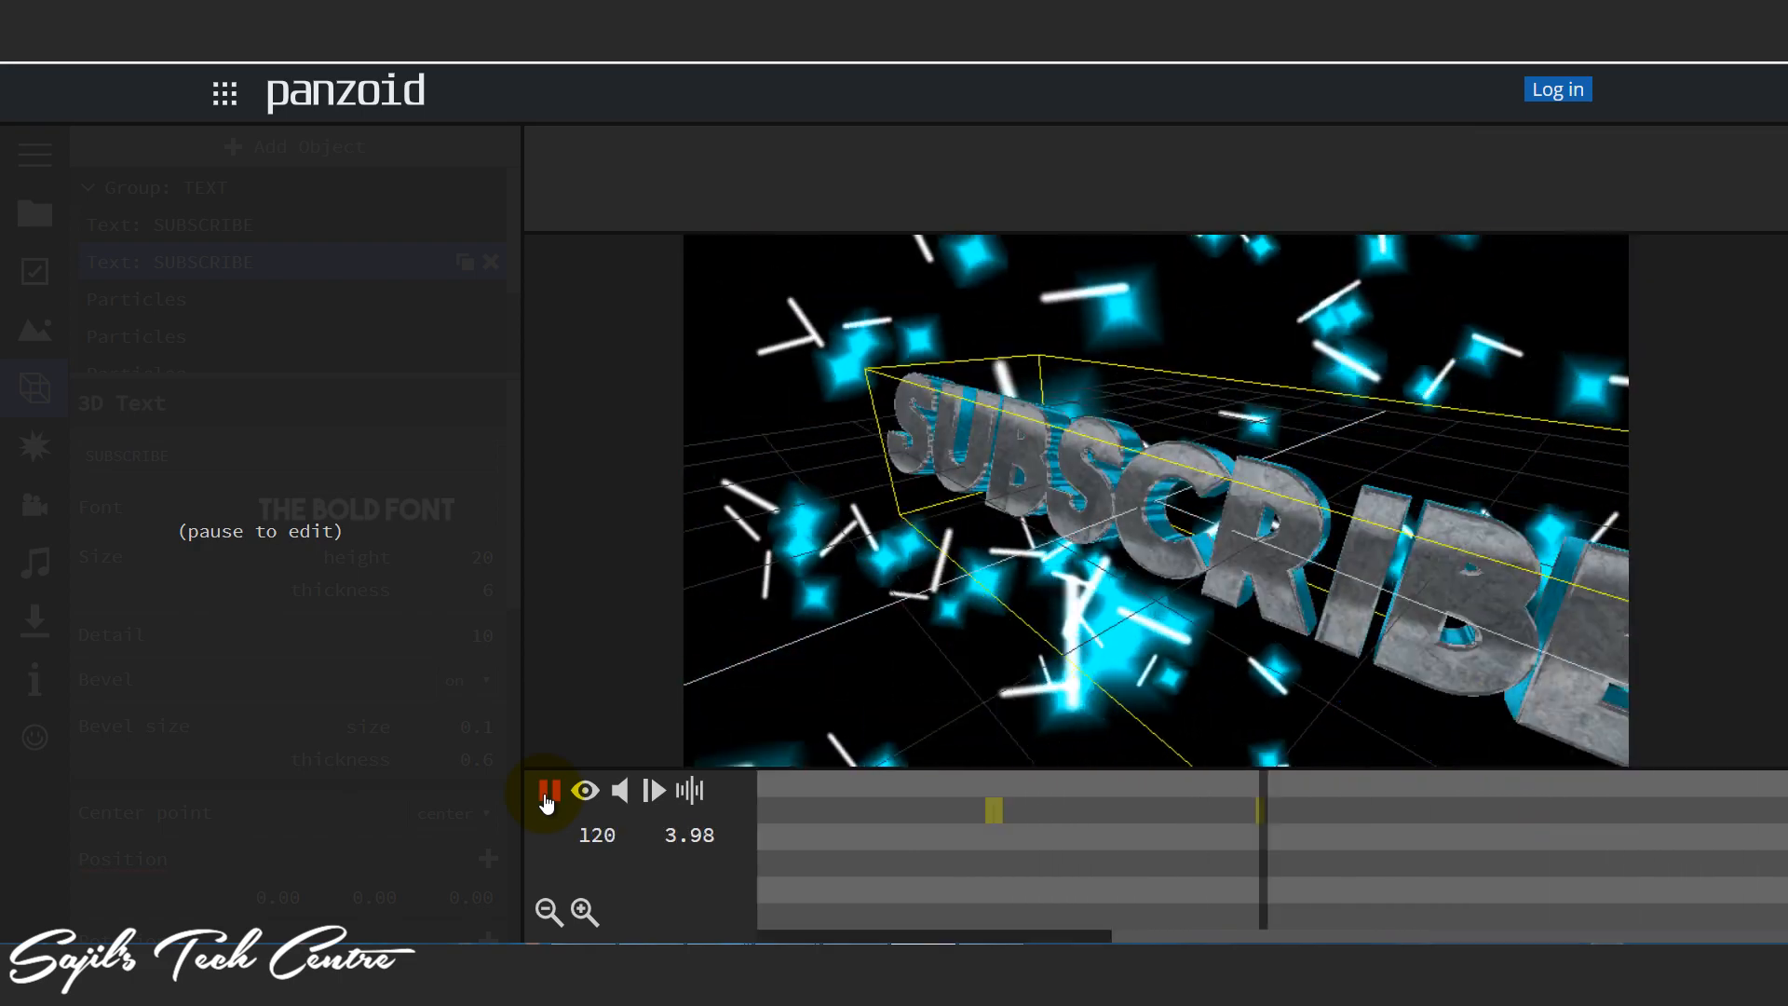
click(546, 799)
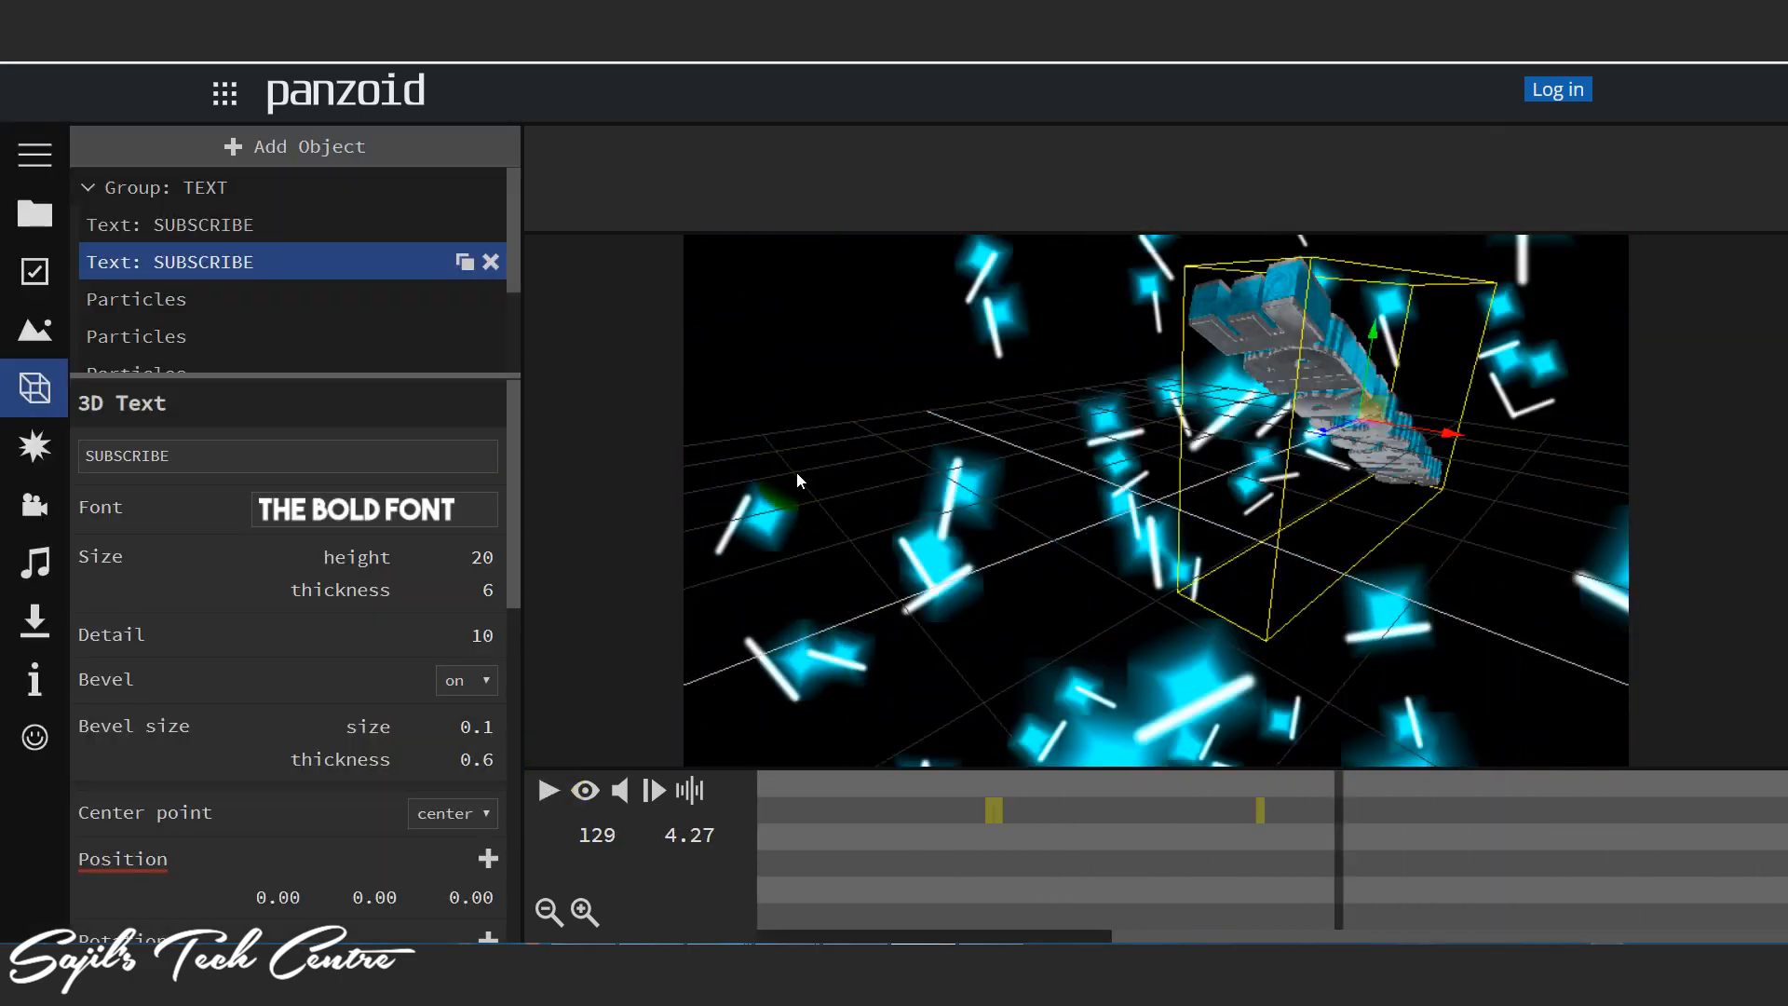
click(399, 514)
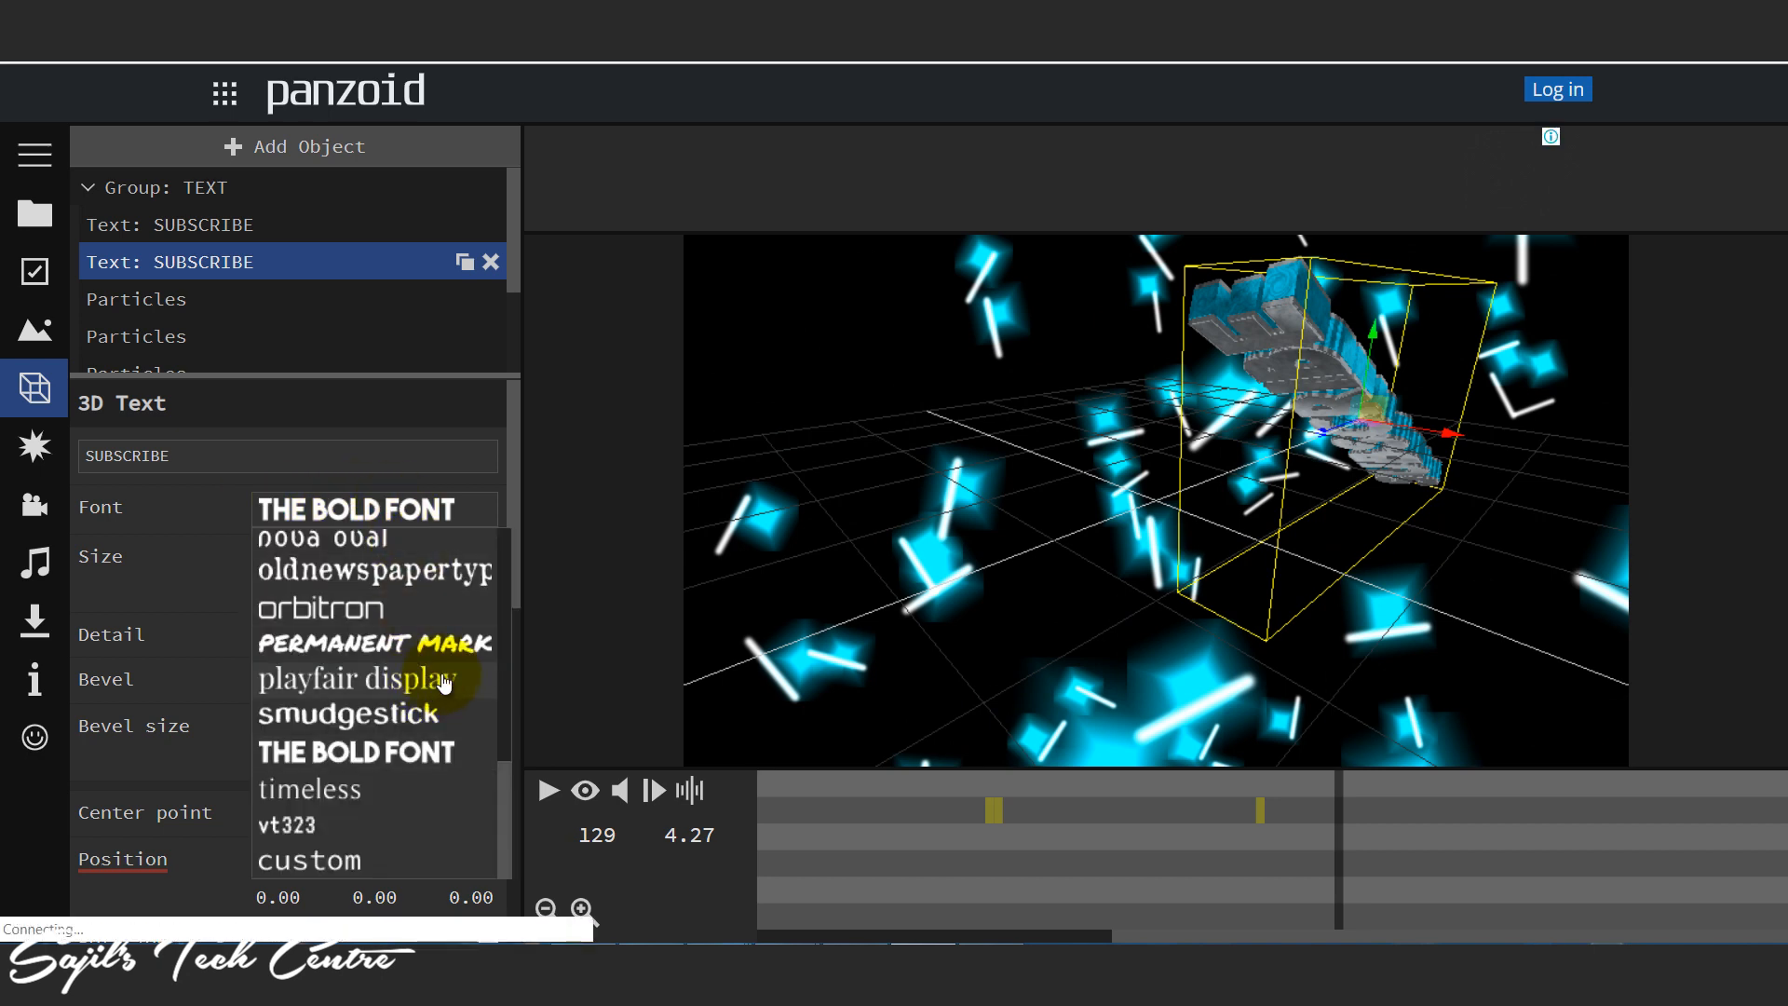
click(181, 557)
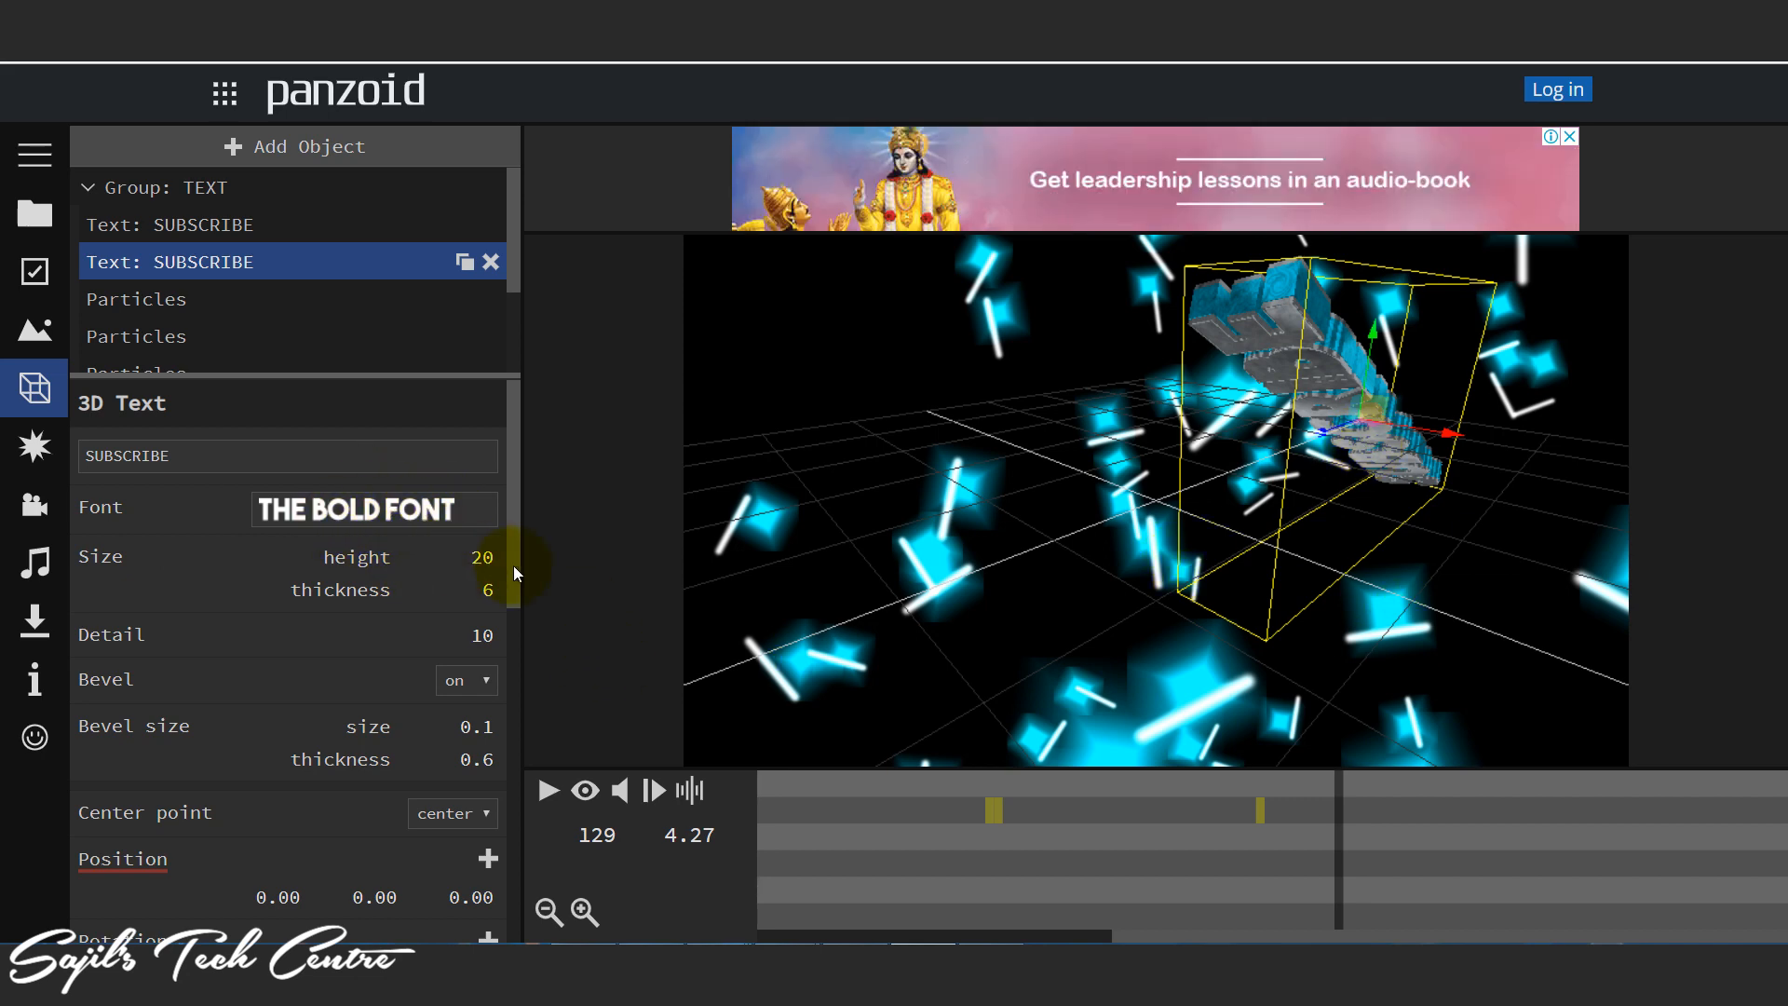
Step: Try a height of 10 on the second SUBSCRIBE text, and set it back to 20
click(480, 559)
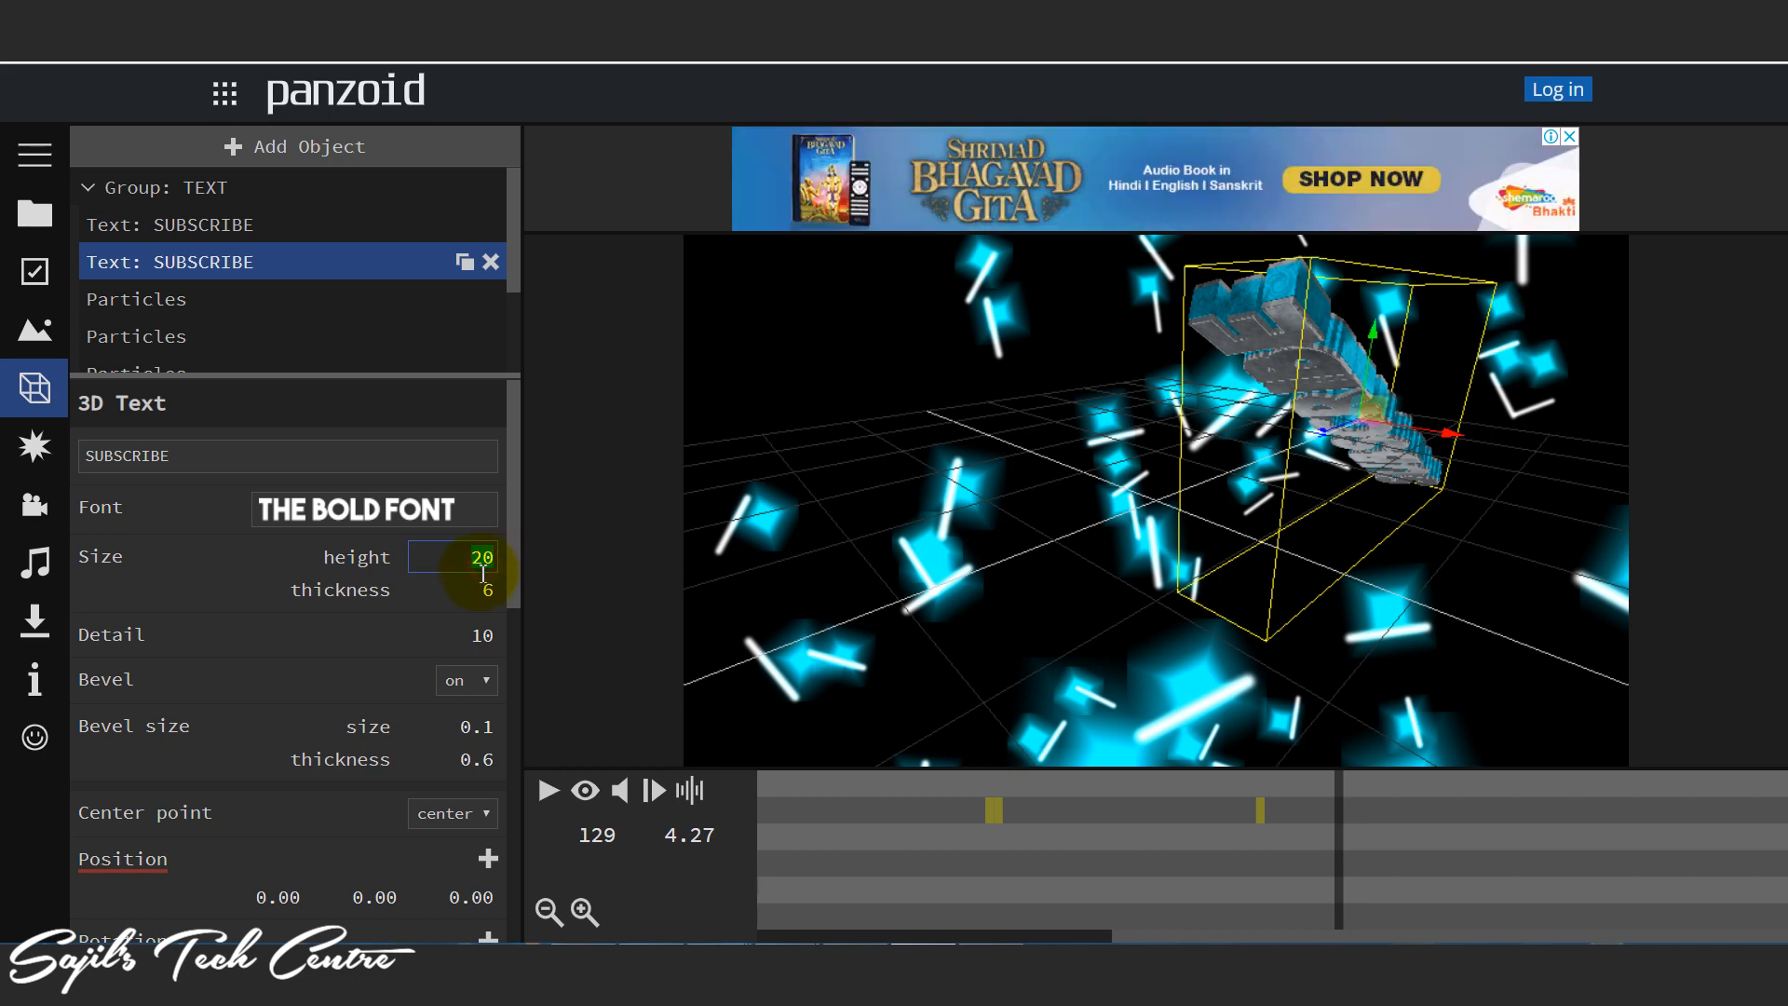
click(468, 558)
double_click(468, 557)
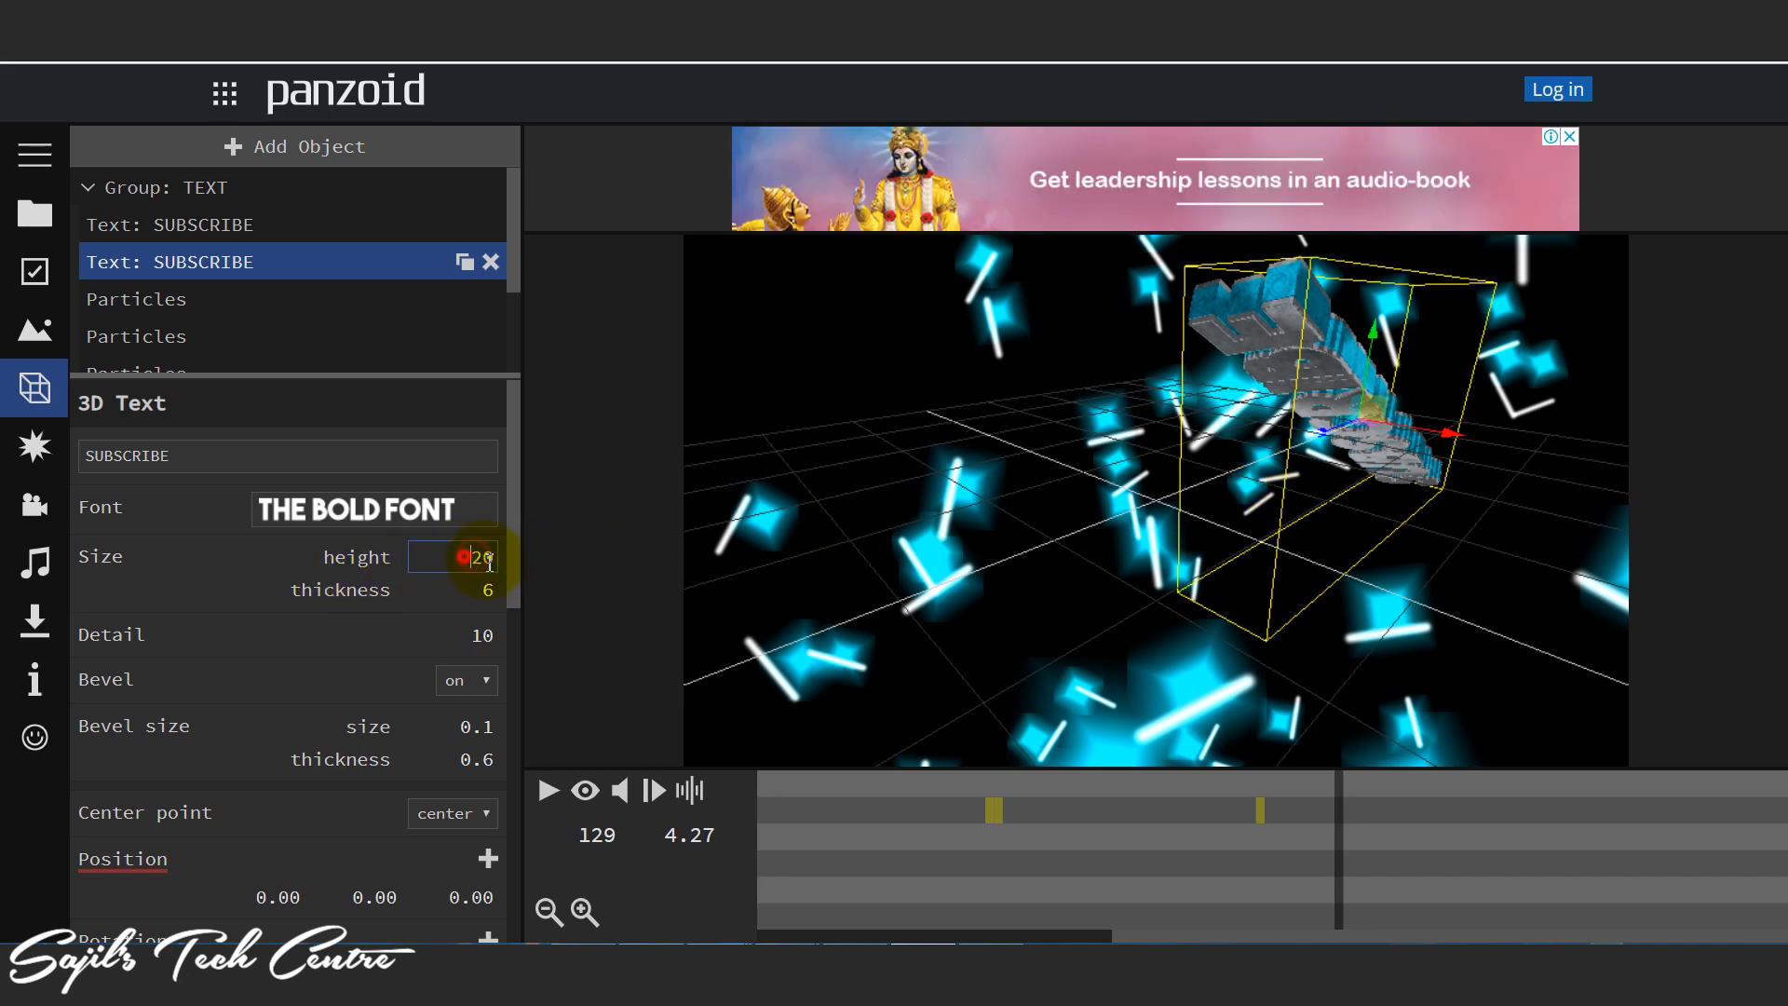
text(10)
key(Return)
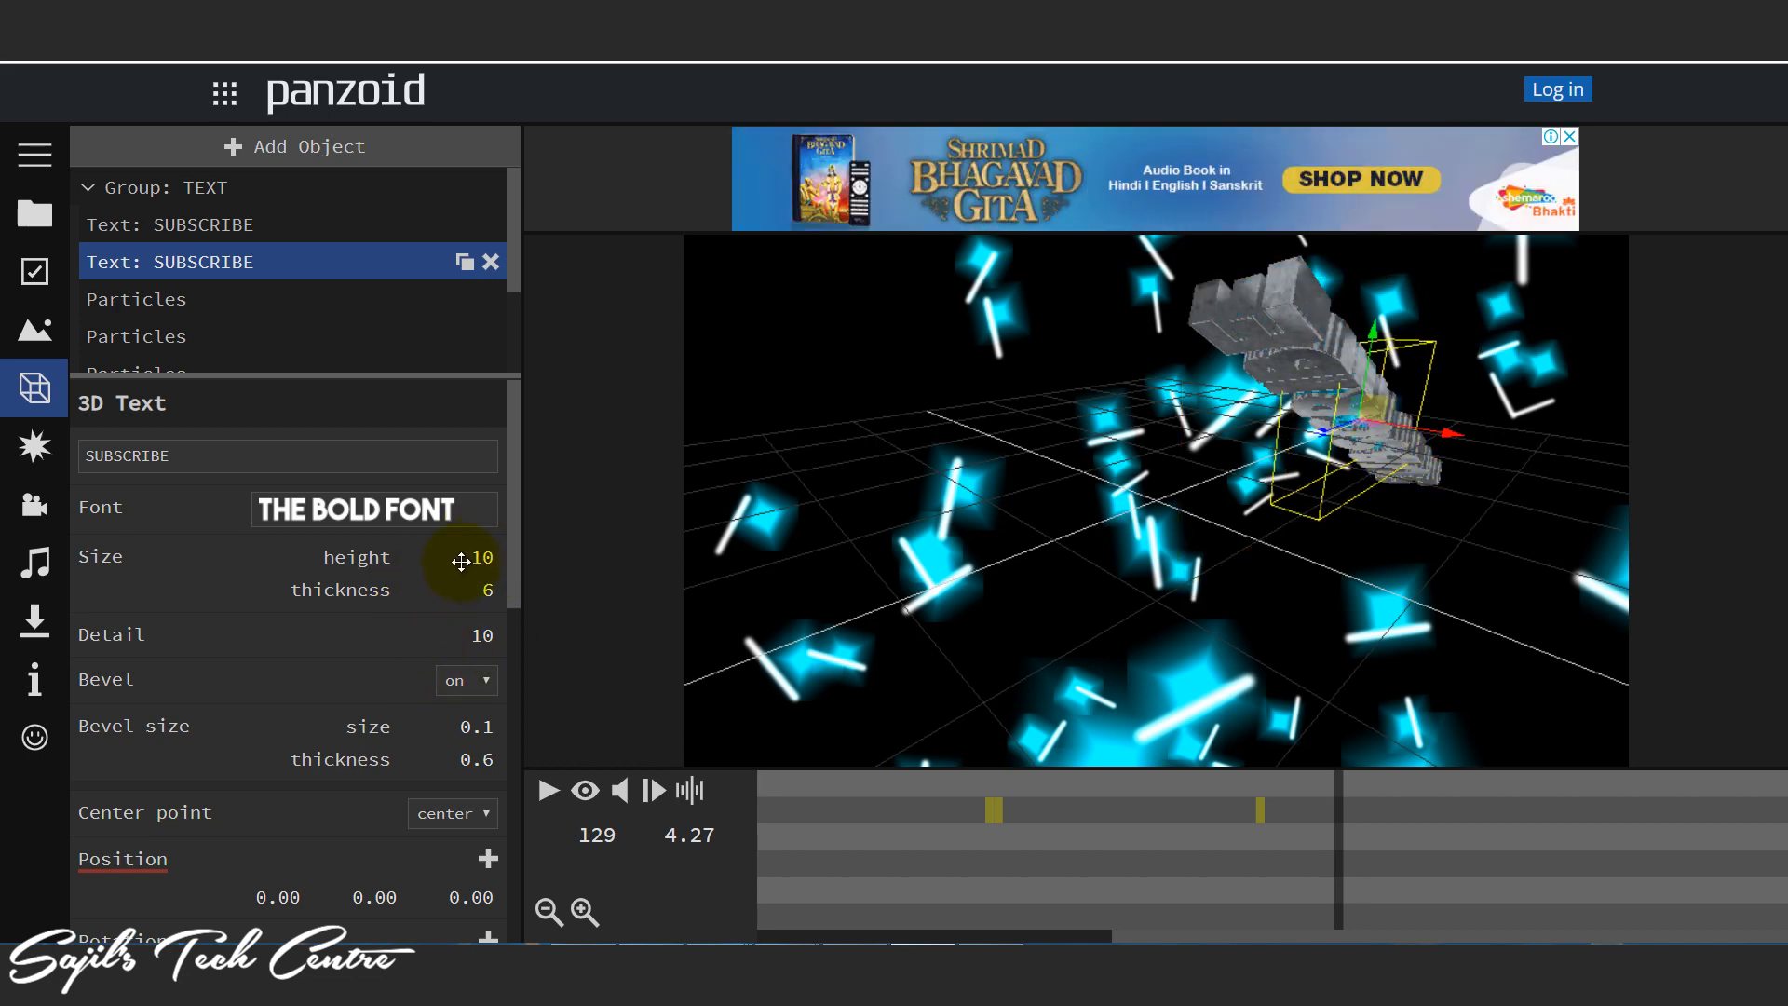
double_click(461, 559)
text(20)
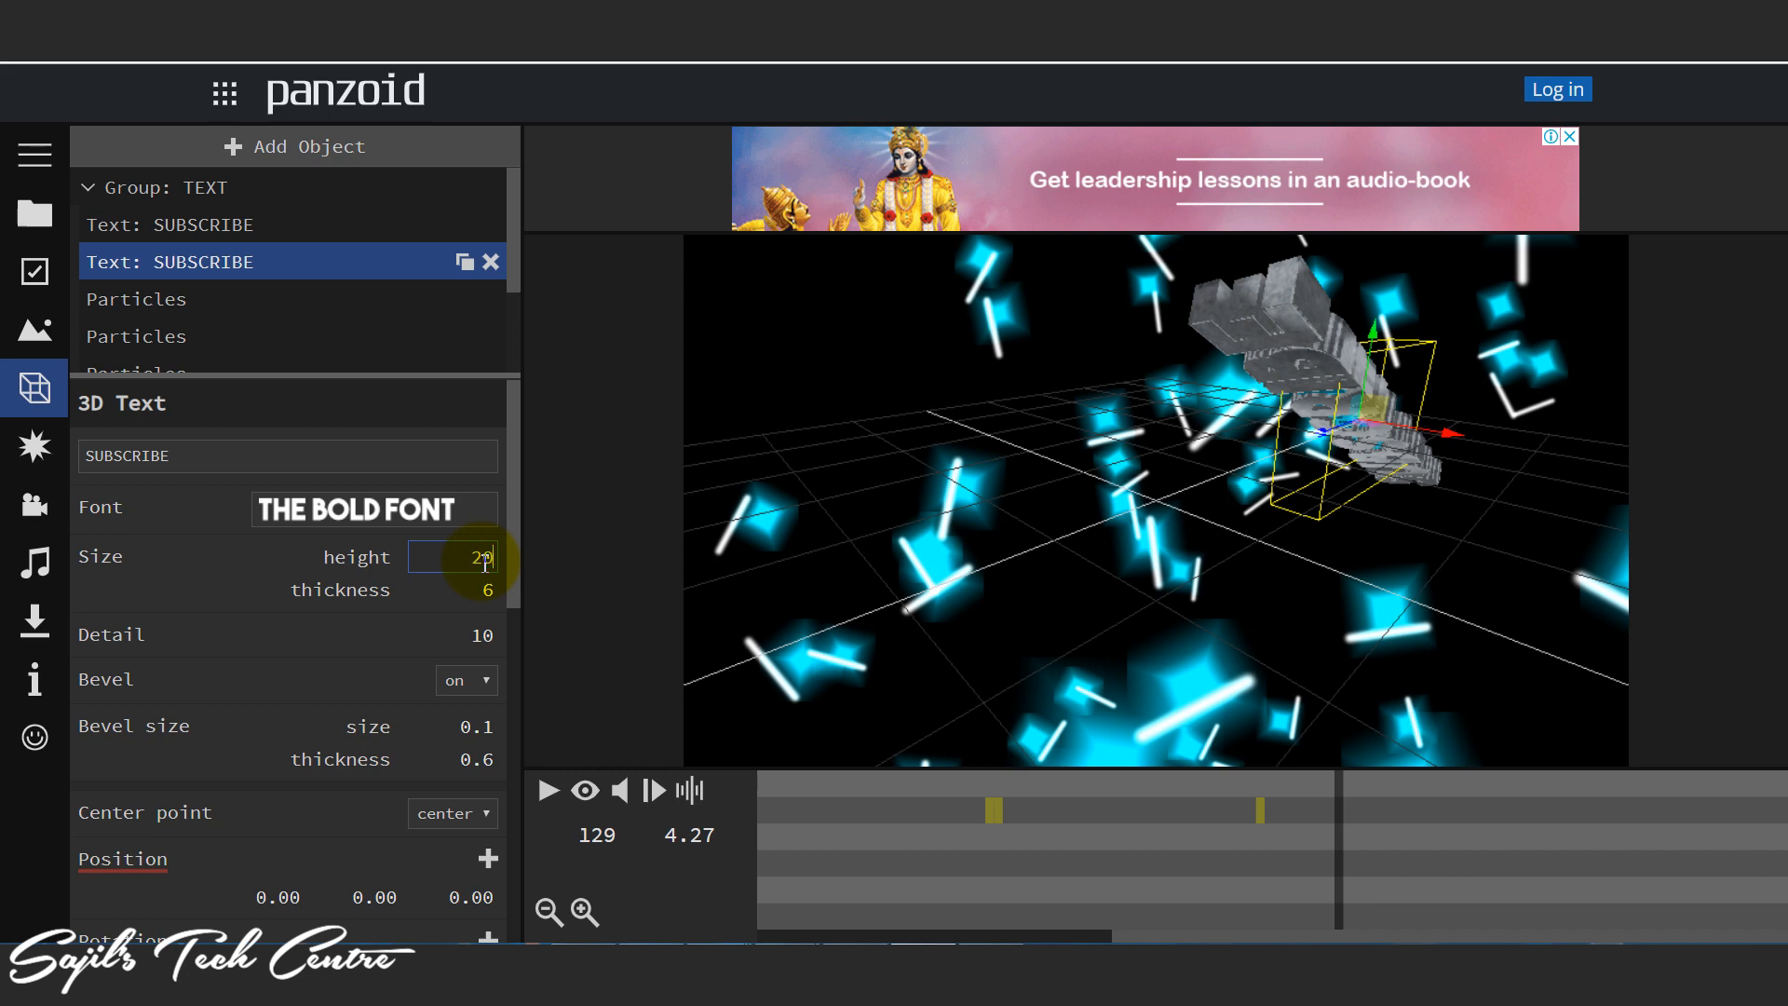
key(Return)
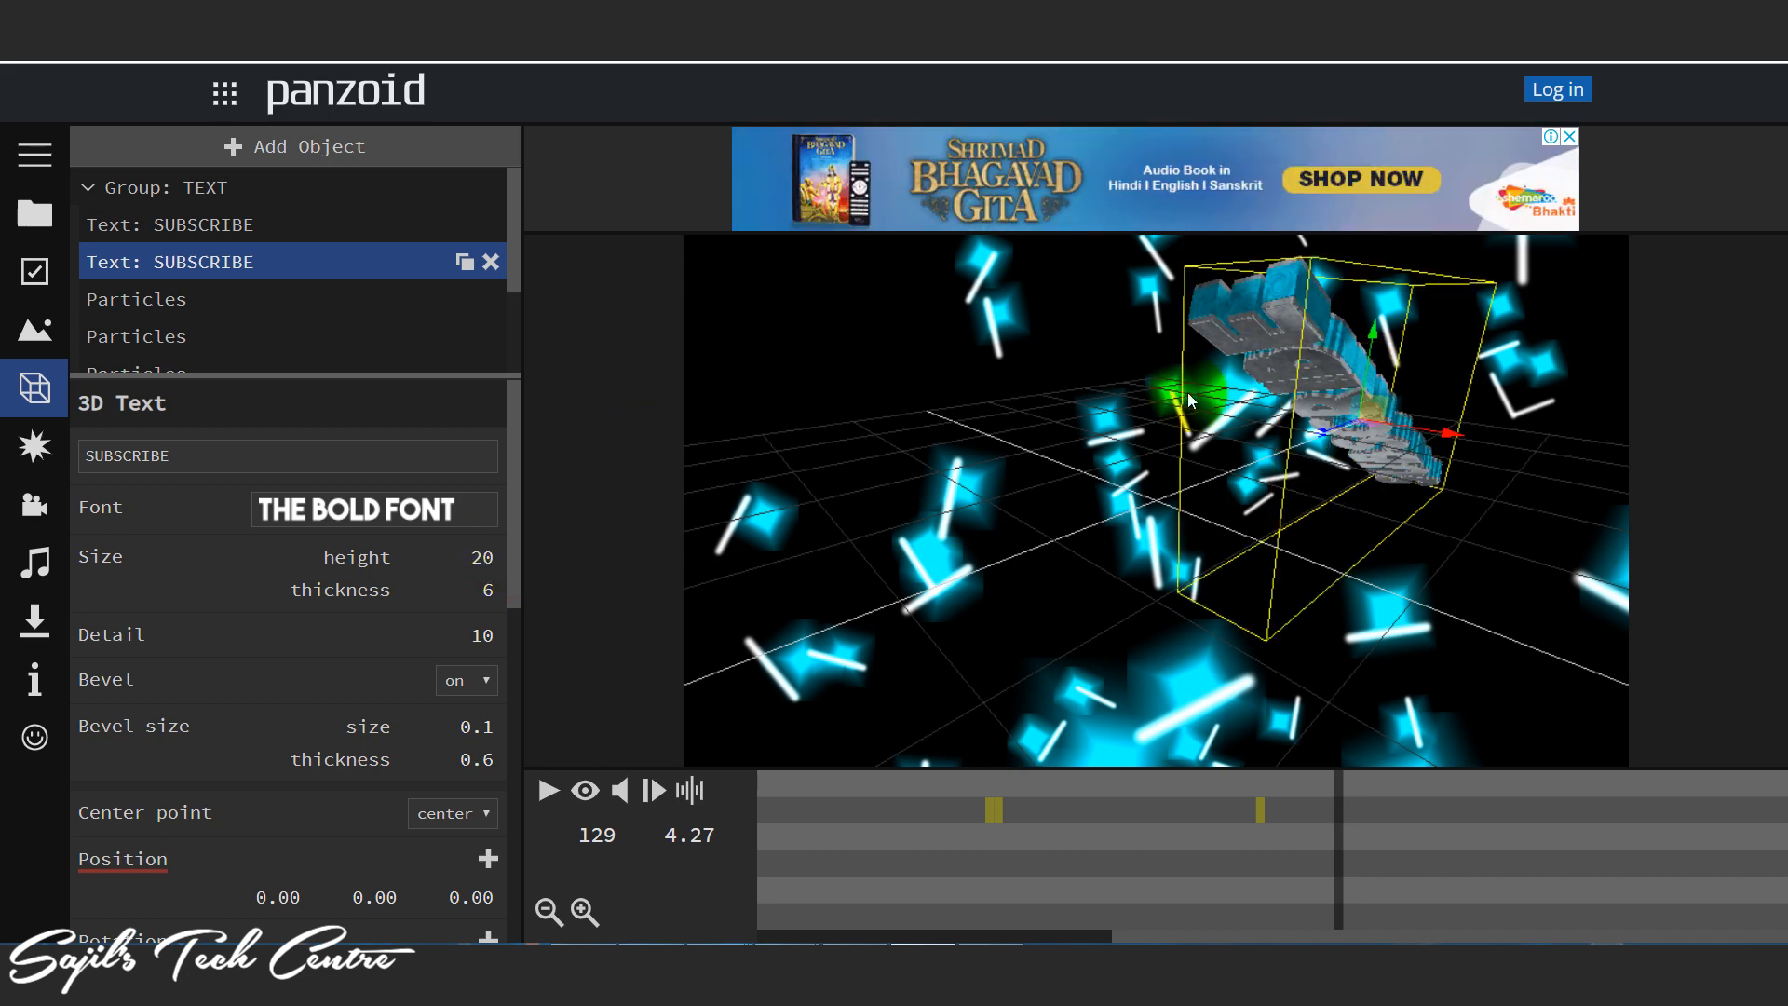
Step: Set the custom appearance color of the second SUBSCRIBE text to green #60ff00
drag(512, 574, 517, 753)
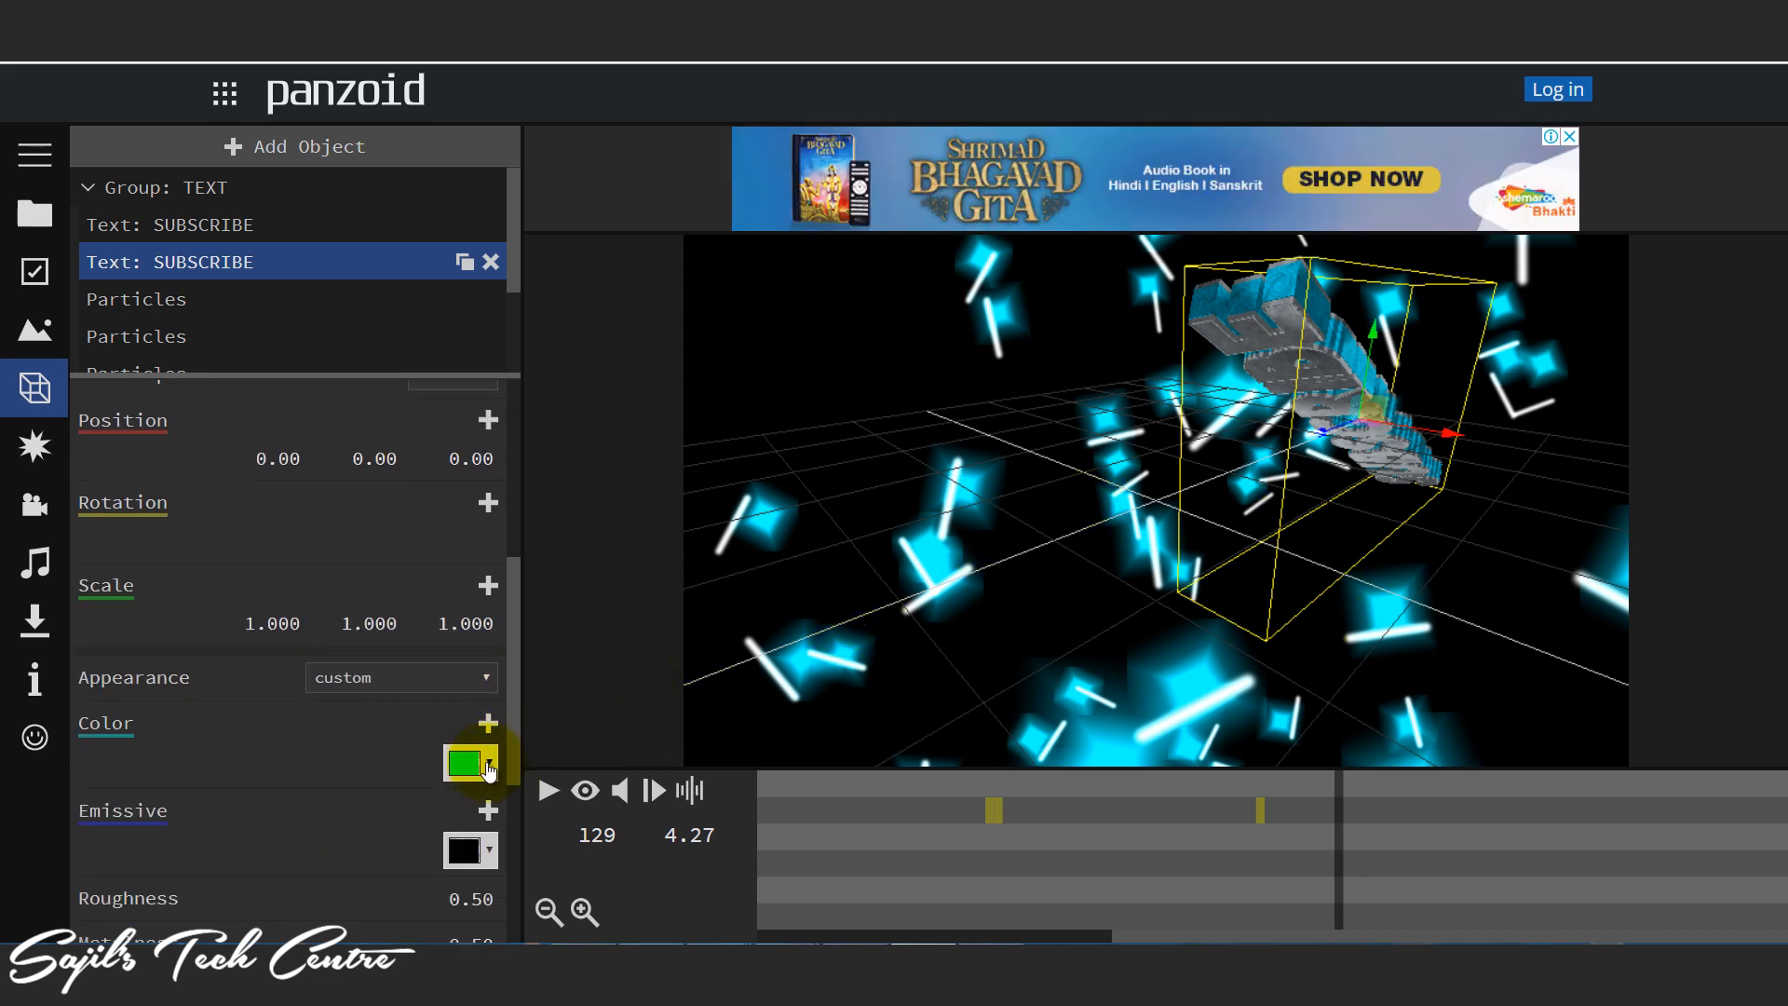
click(486, 765)
click(879, 545)
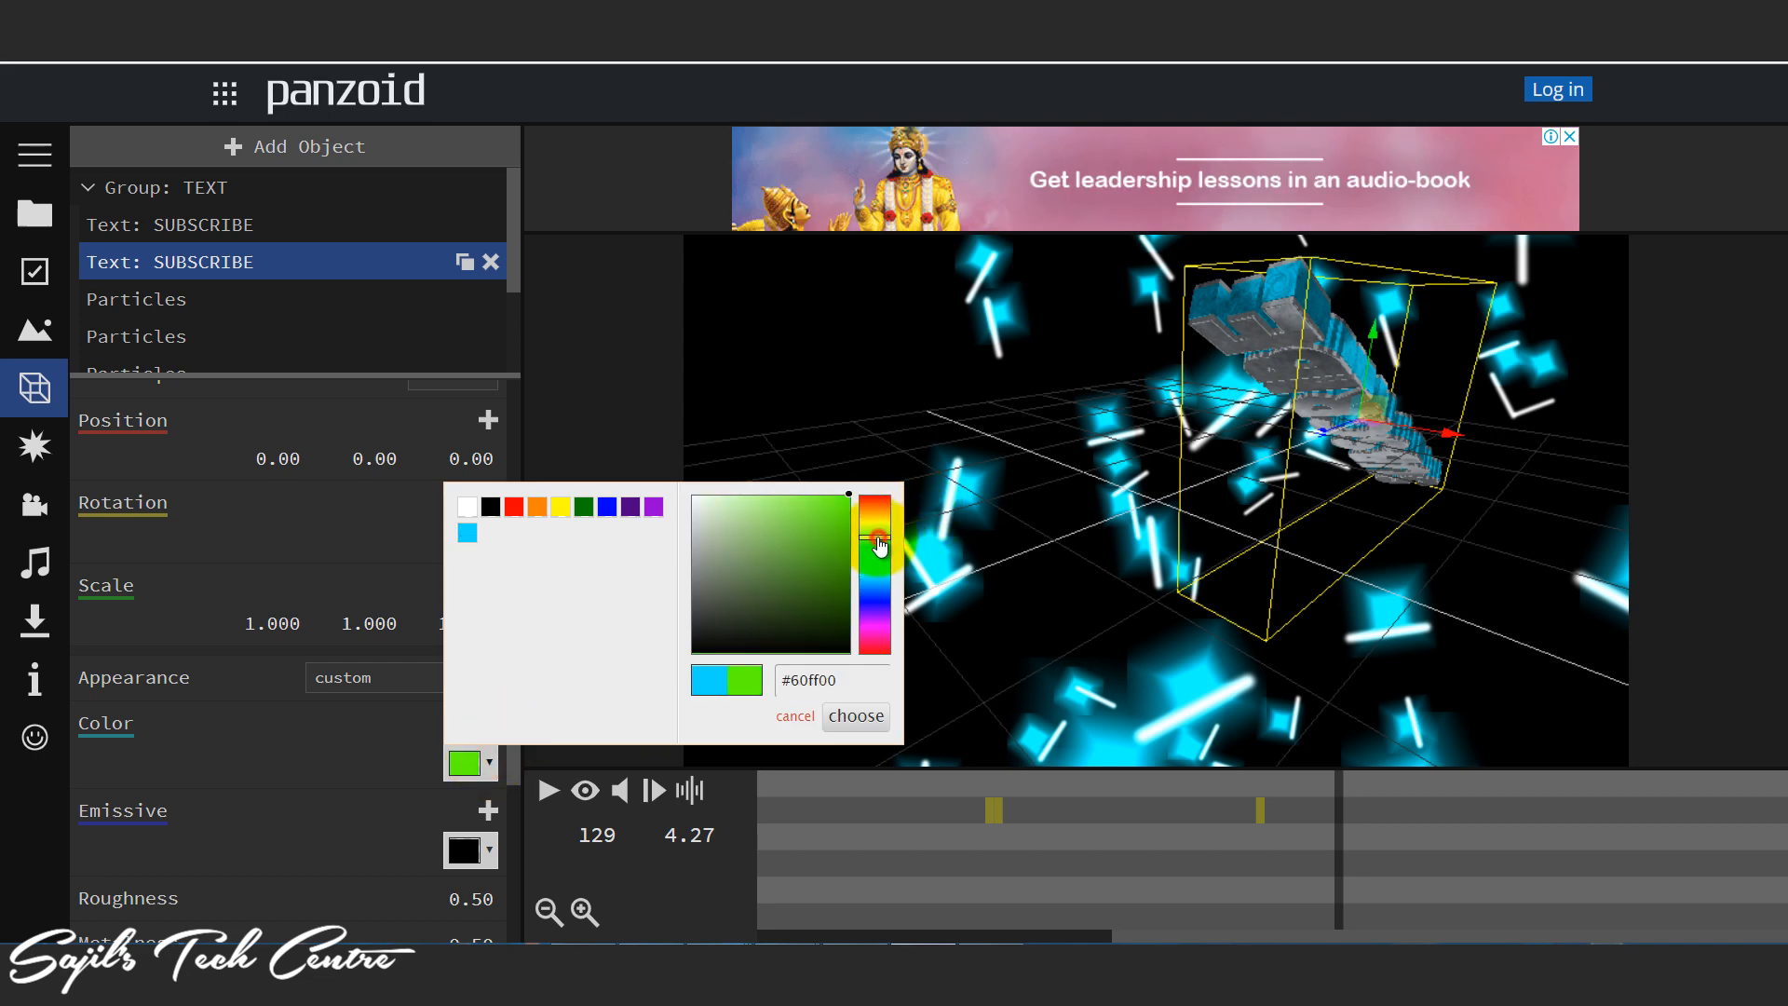
click(852, 716)
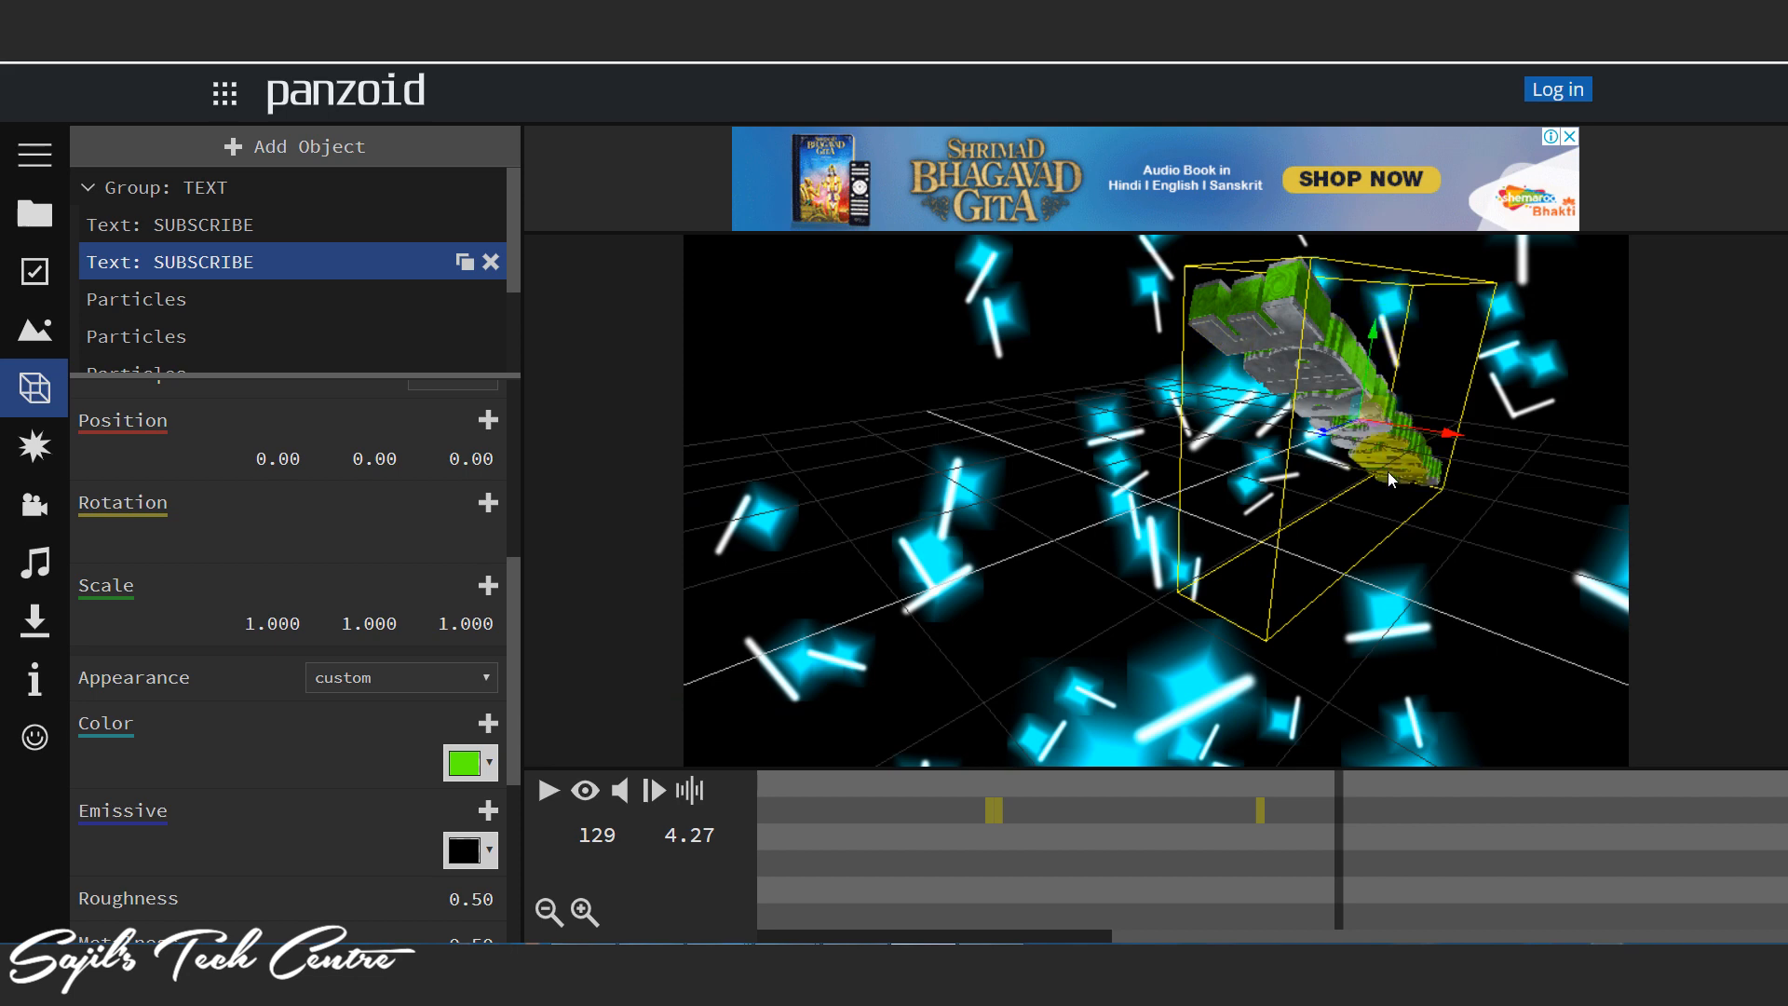
Step: Set the custom appearance color of the second SUBSCRIBE text to the preset red
scroll(512, 885, down, 3)
scroll(479, 738, up, 2)
click(492, 678)
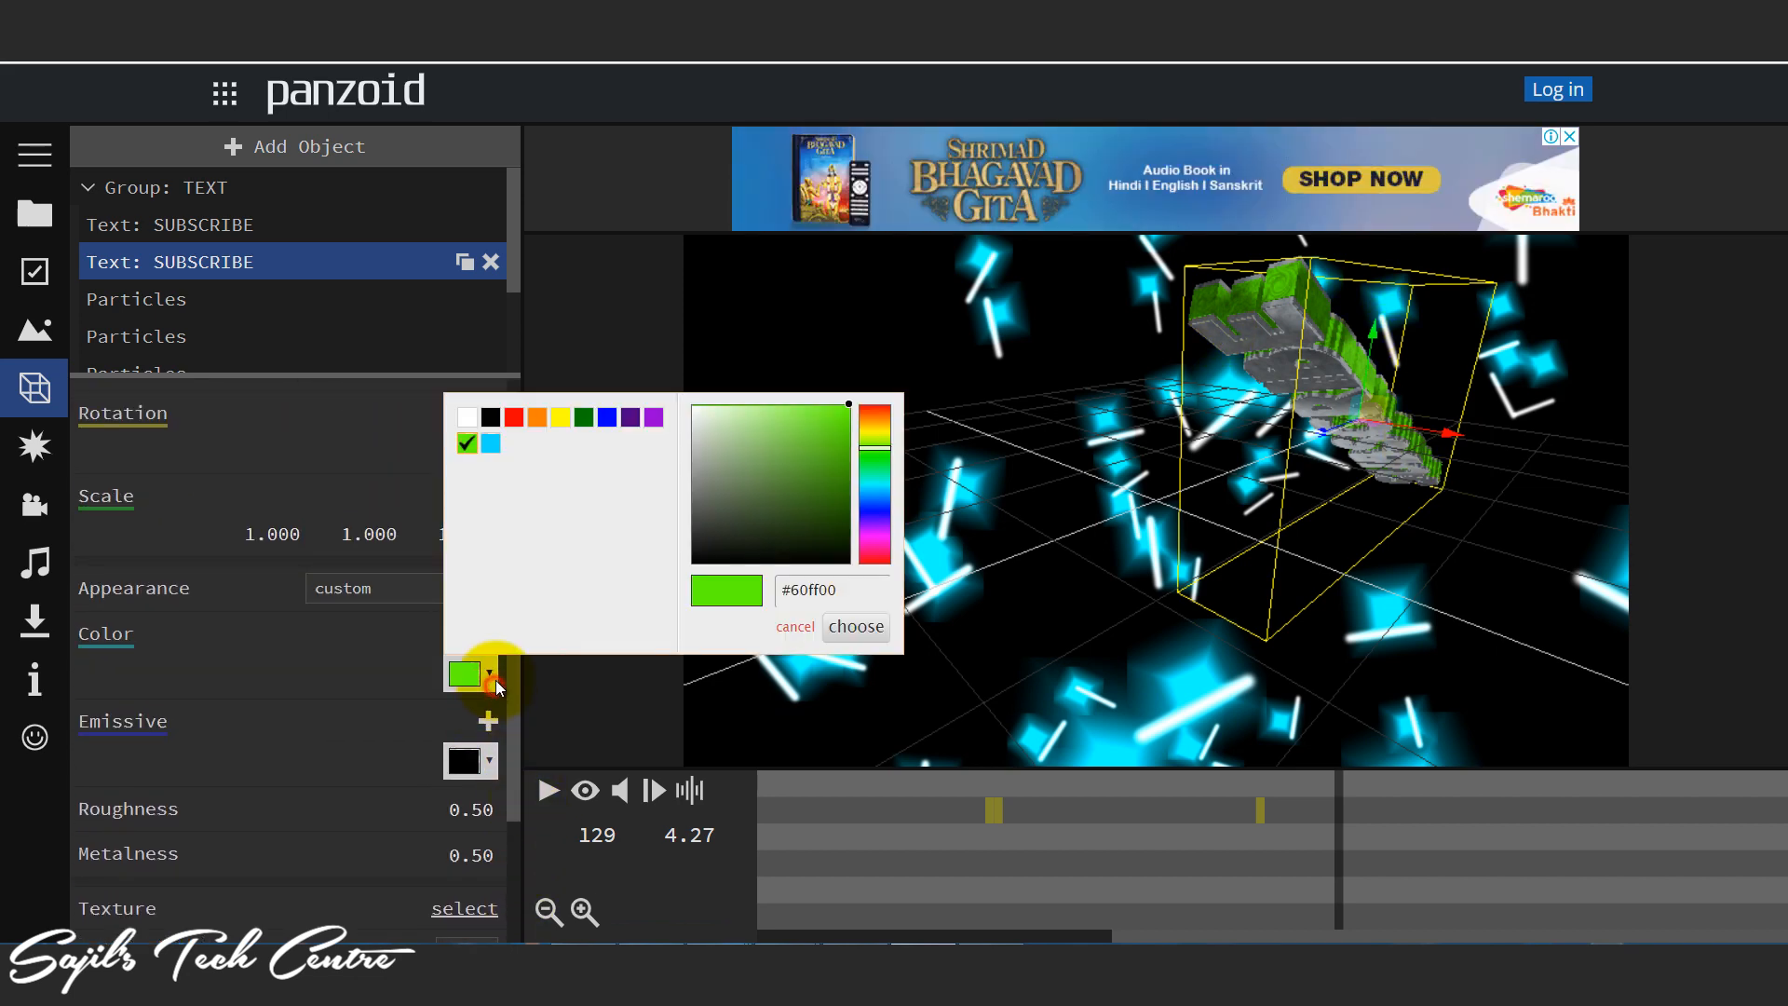
click(514, 423)
click(854, 625)
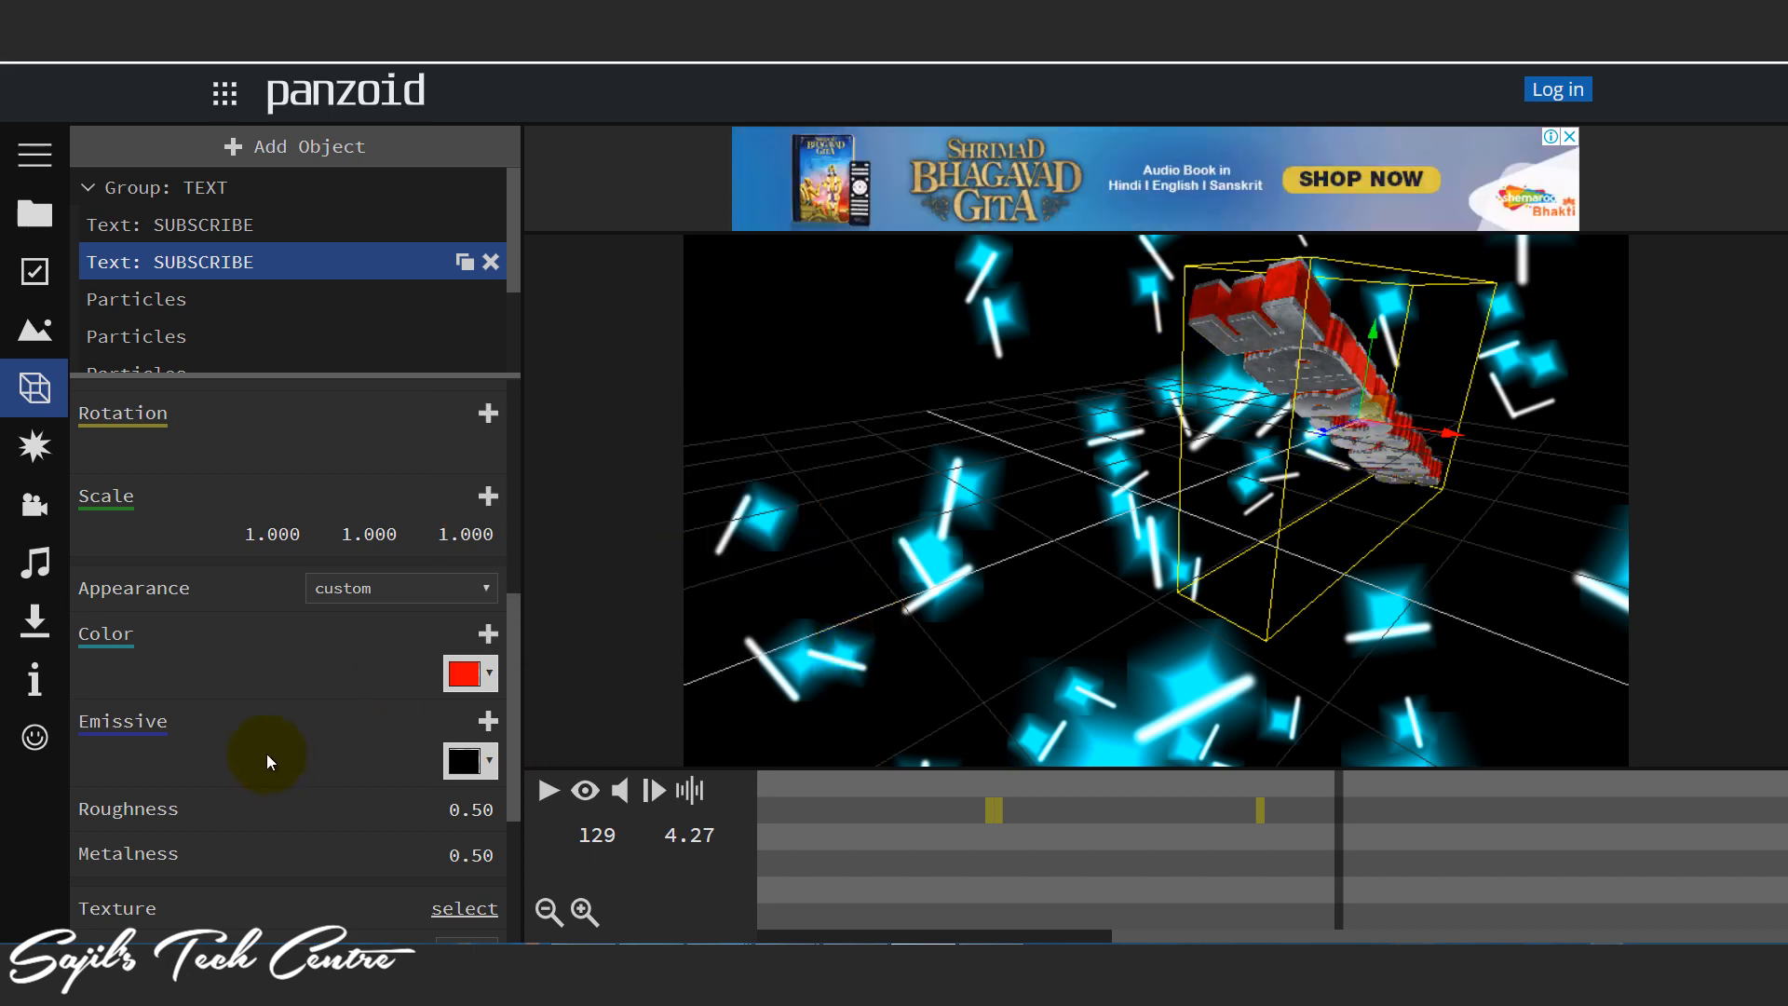
Step: Look through the project's effects, camera and audio track settings
click(34, 446)
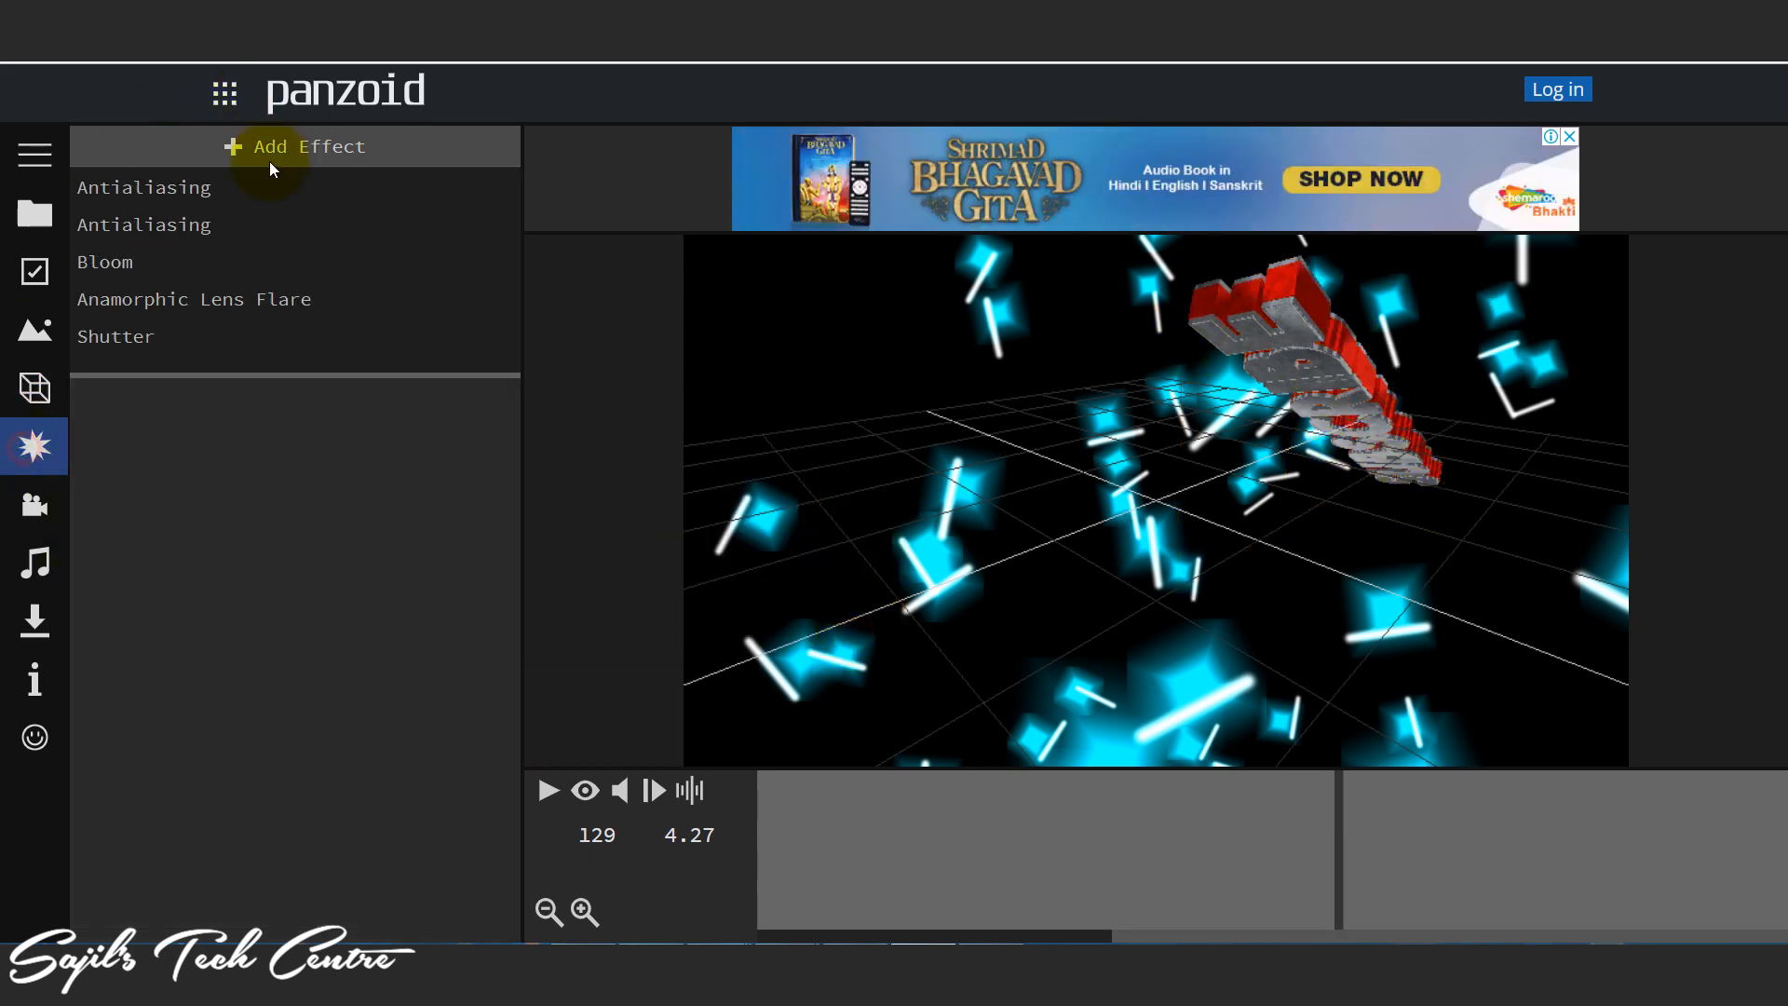
click(41, 508)
click(34, 563)
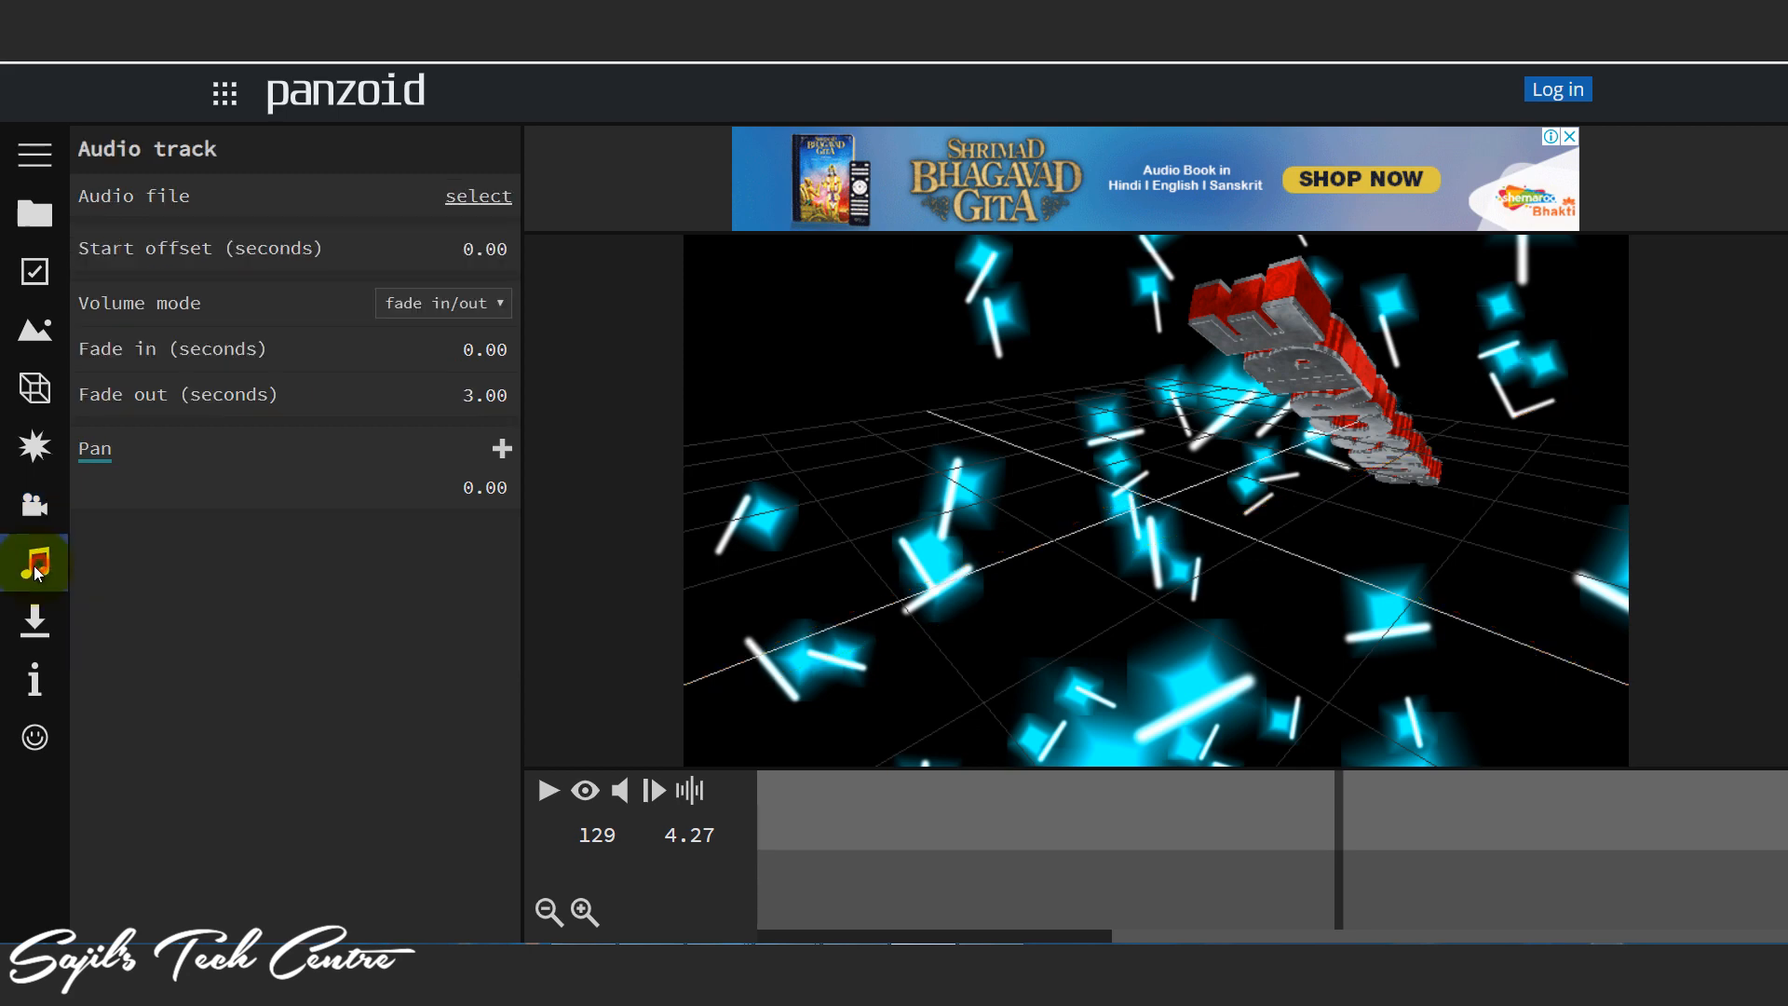
Step: Render the SUBSCRIBE intro in balanced mode as .mkv (vp8/opus), download the video and return to the editor
click(31, 631)
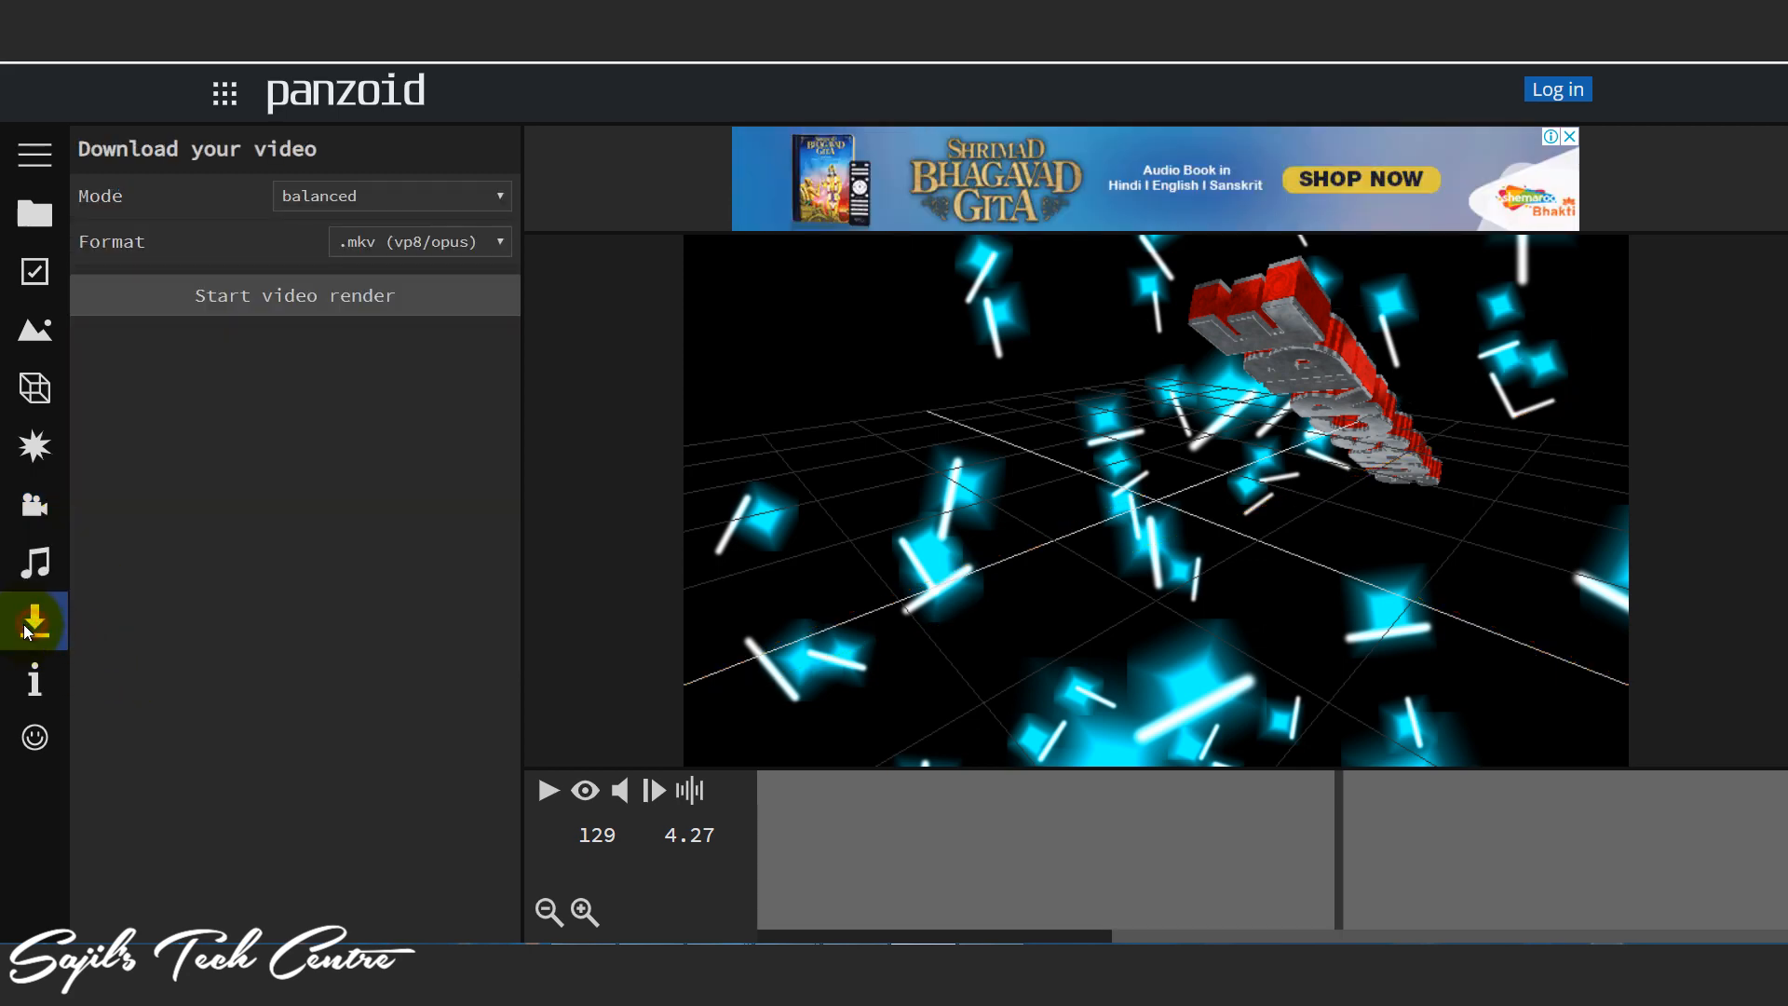
click(305, 297)
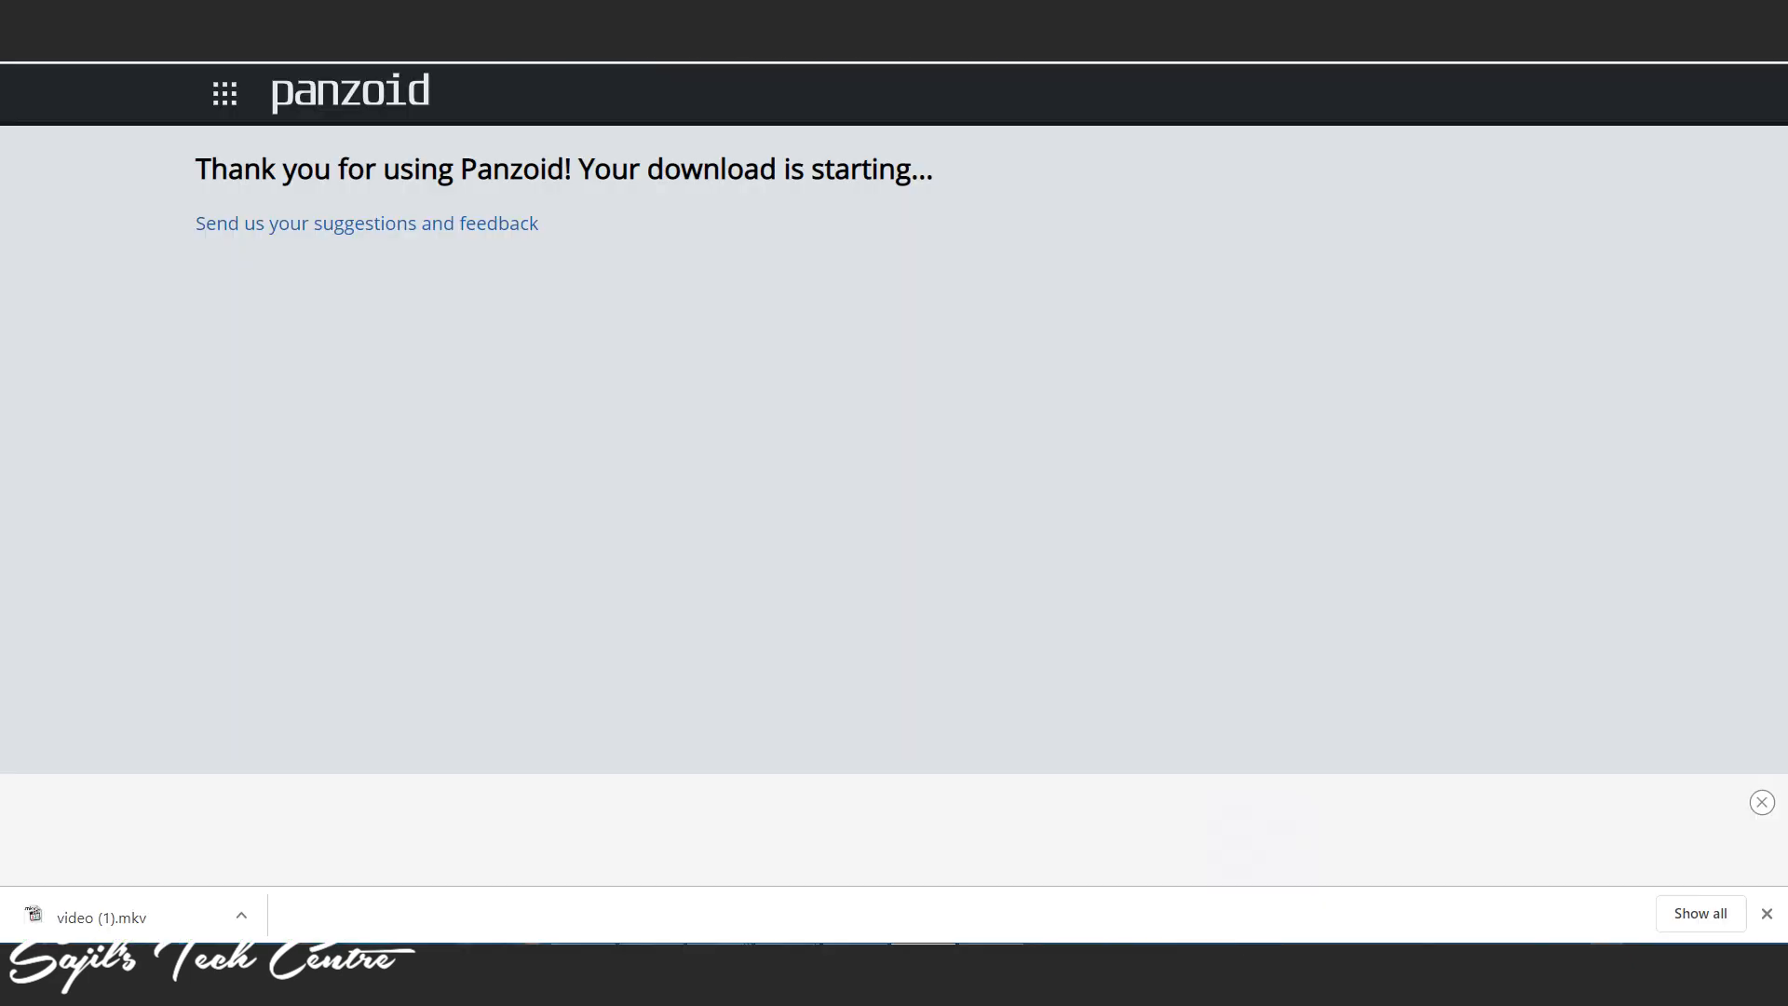
click(408, 15)
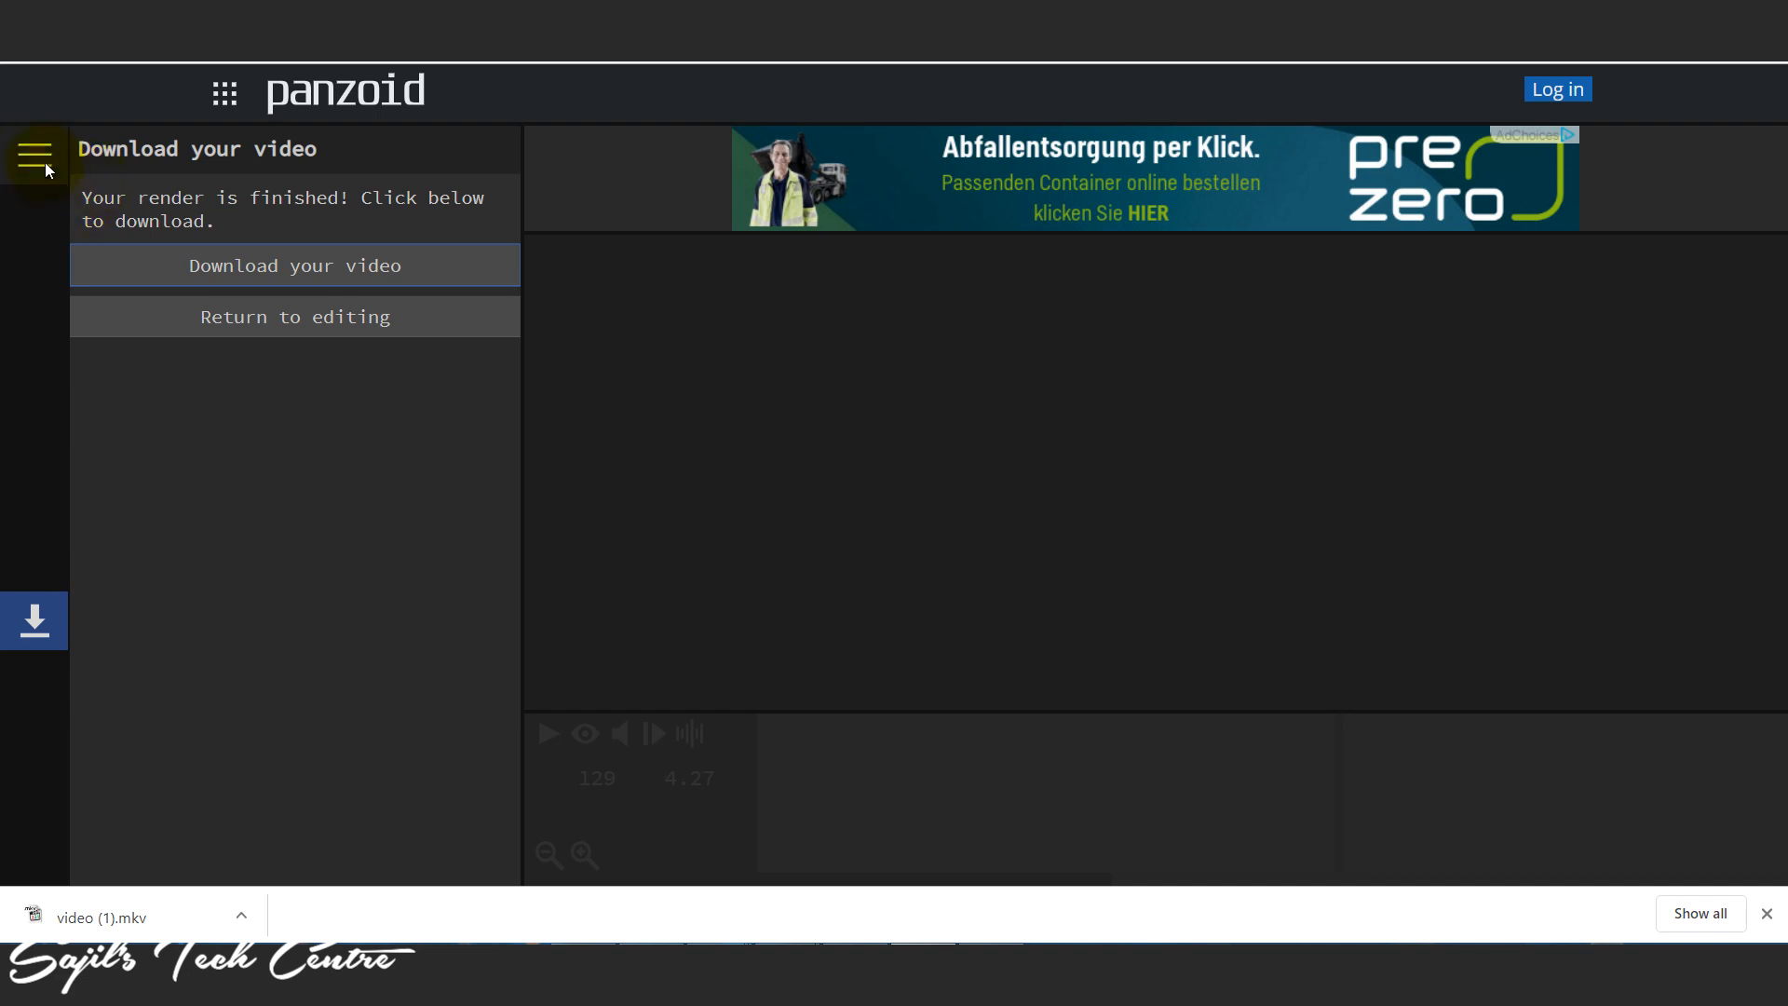
click(43, 160)
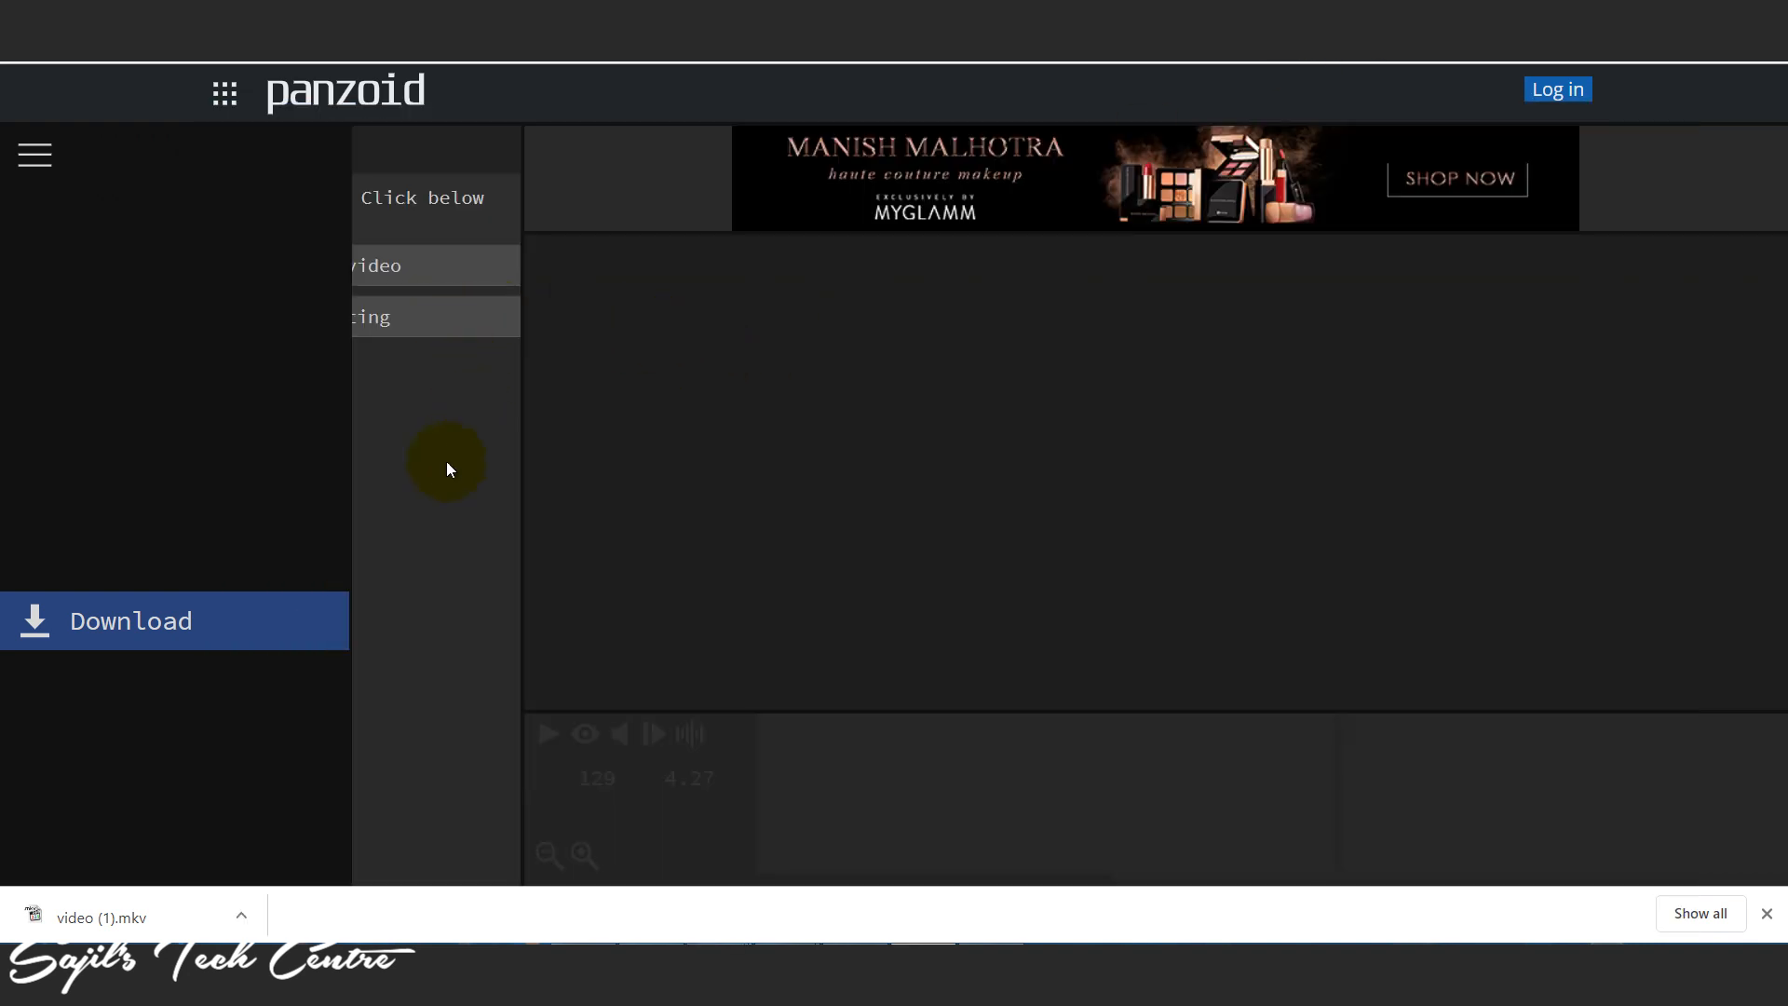
click(39, 157)
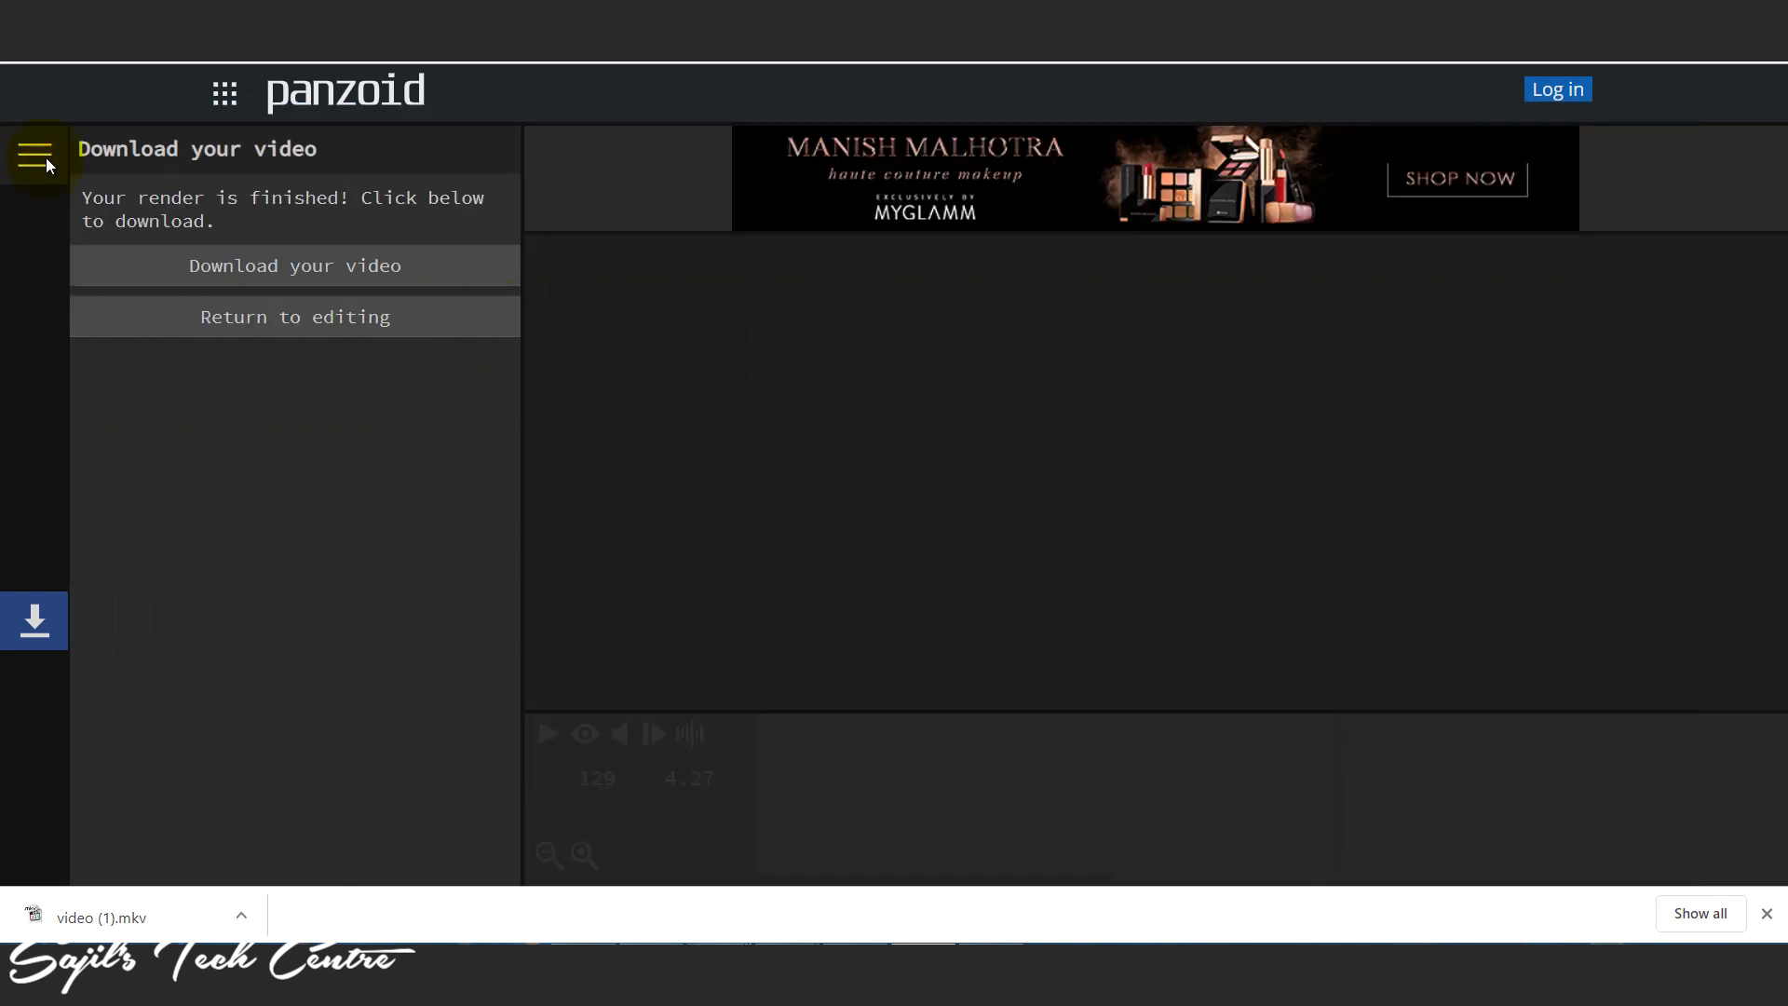
click(43, 156)
Step: Load the orange INFERNO intro template from the Panzoid home page's creations and set its video resolution to 3840x2160 (4k)
click(345, 94)
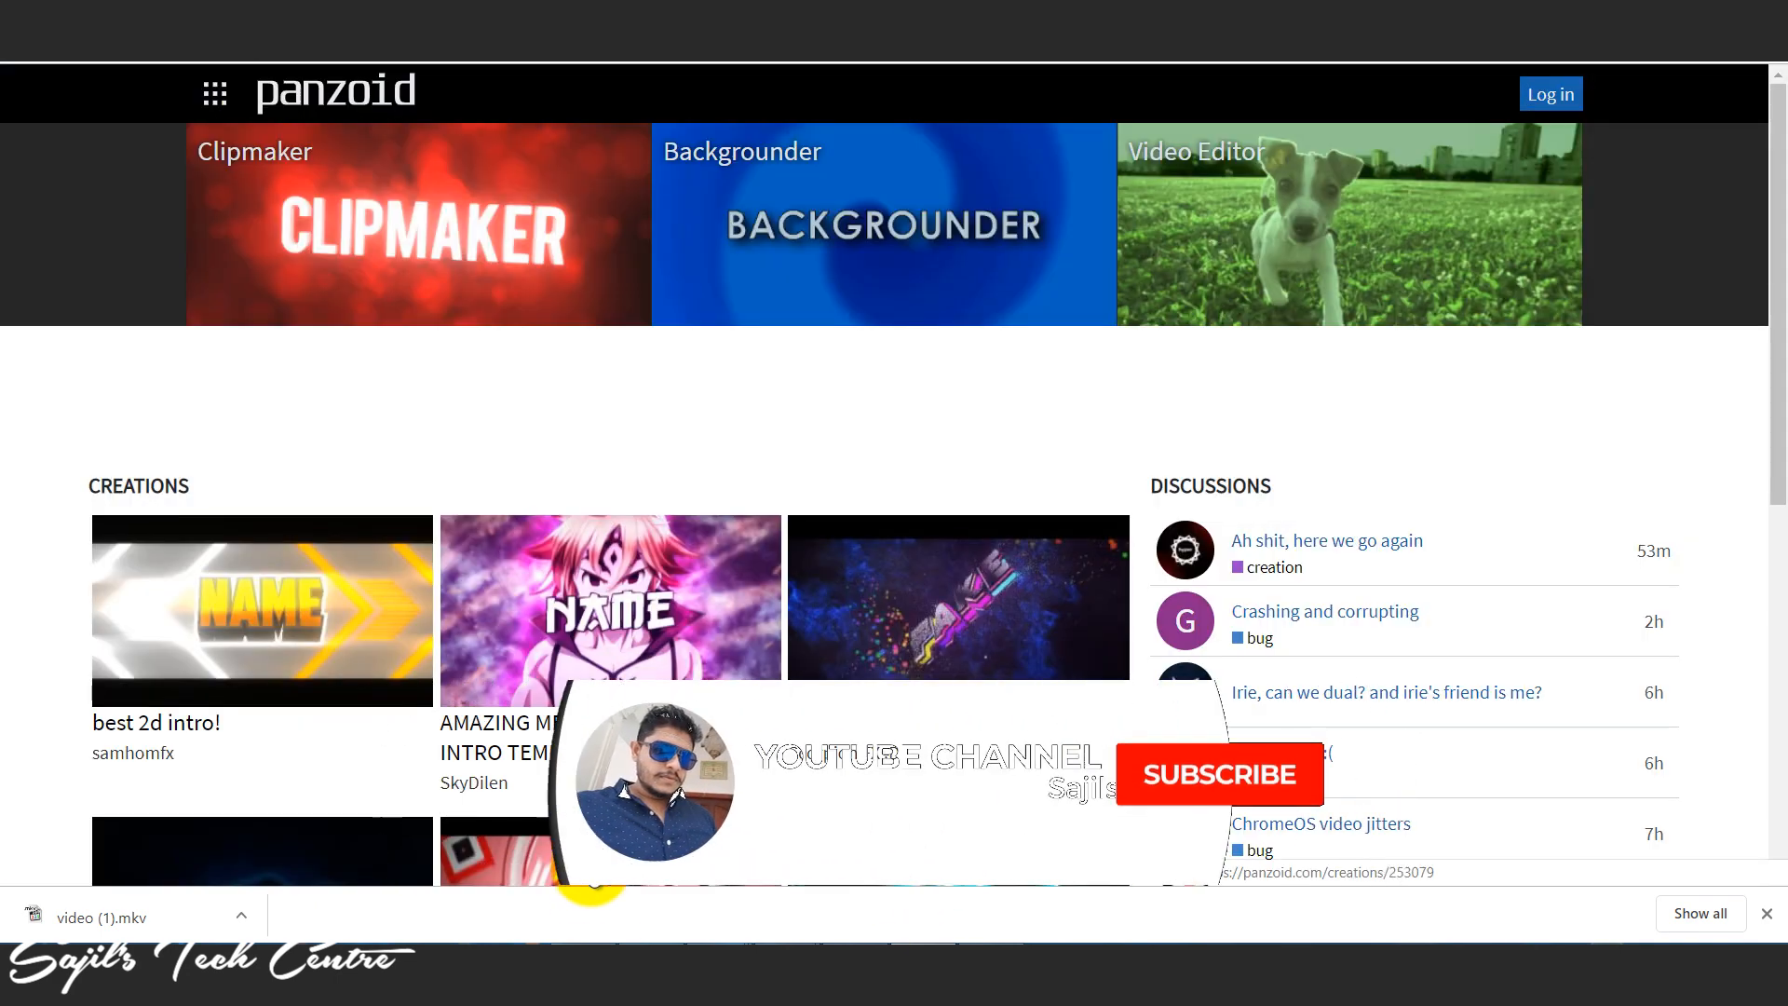
click(678, 625)
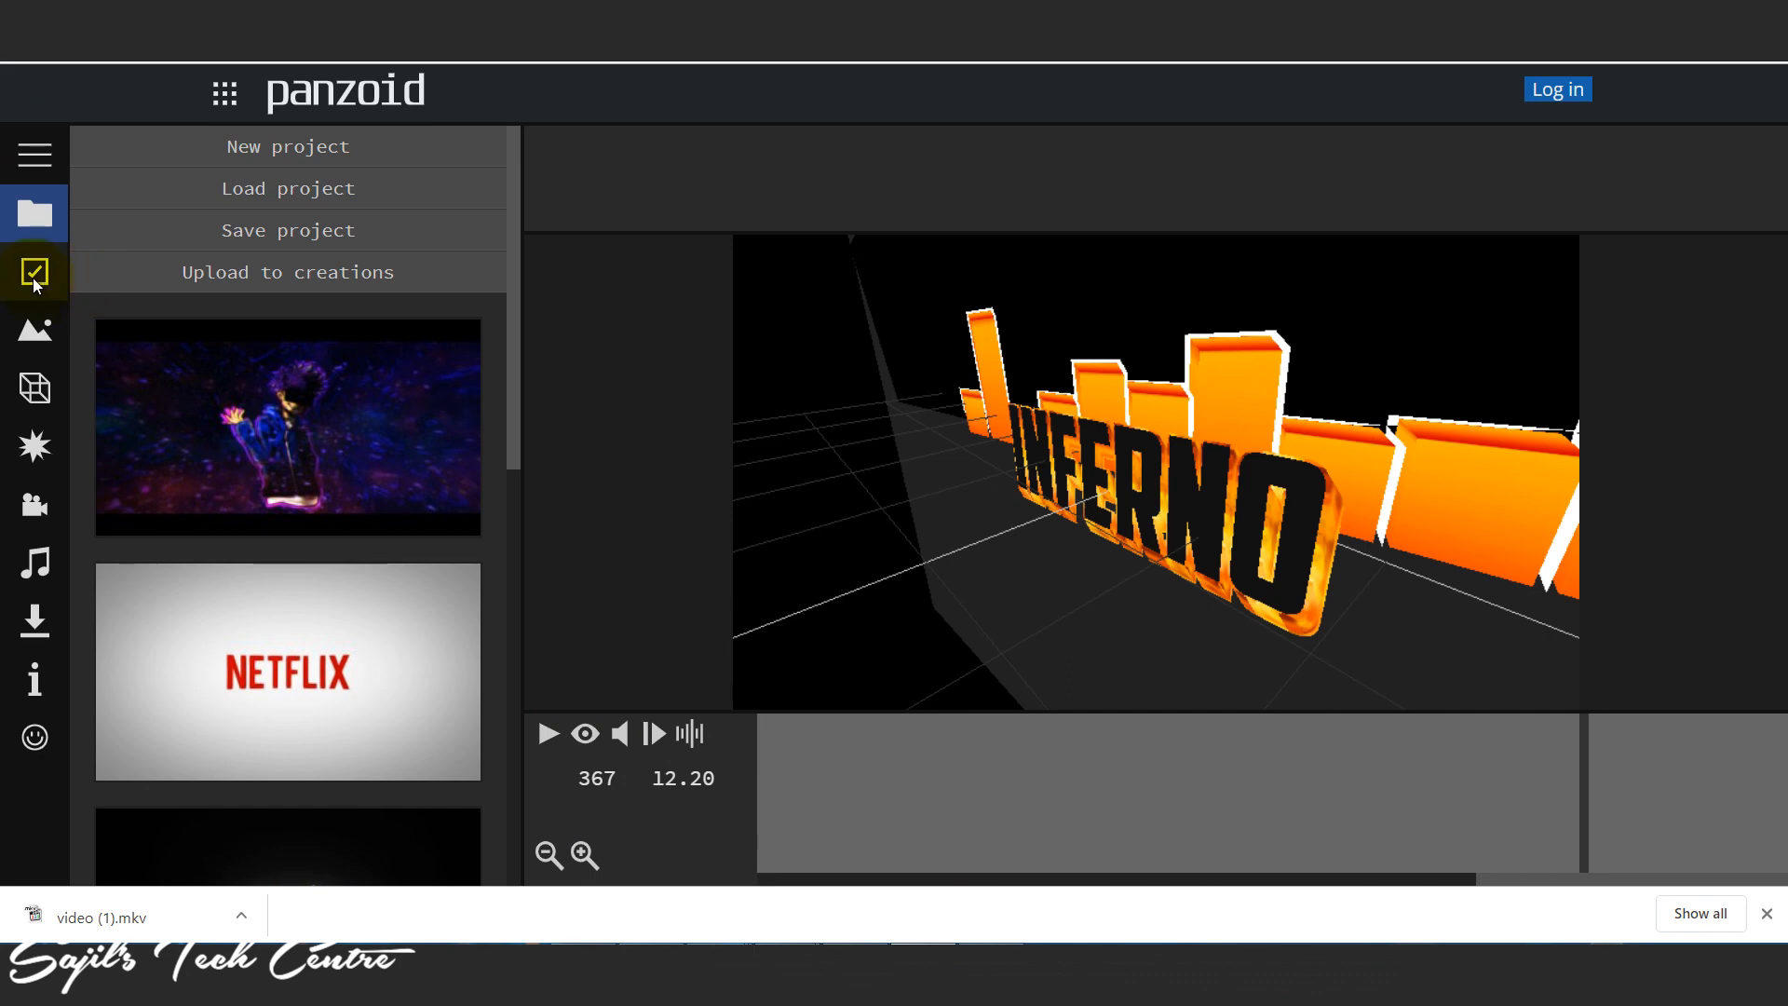
click(35, 275)
click(408, 201)
click(399, 218)
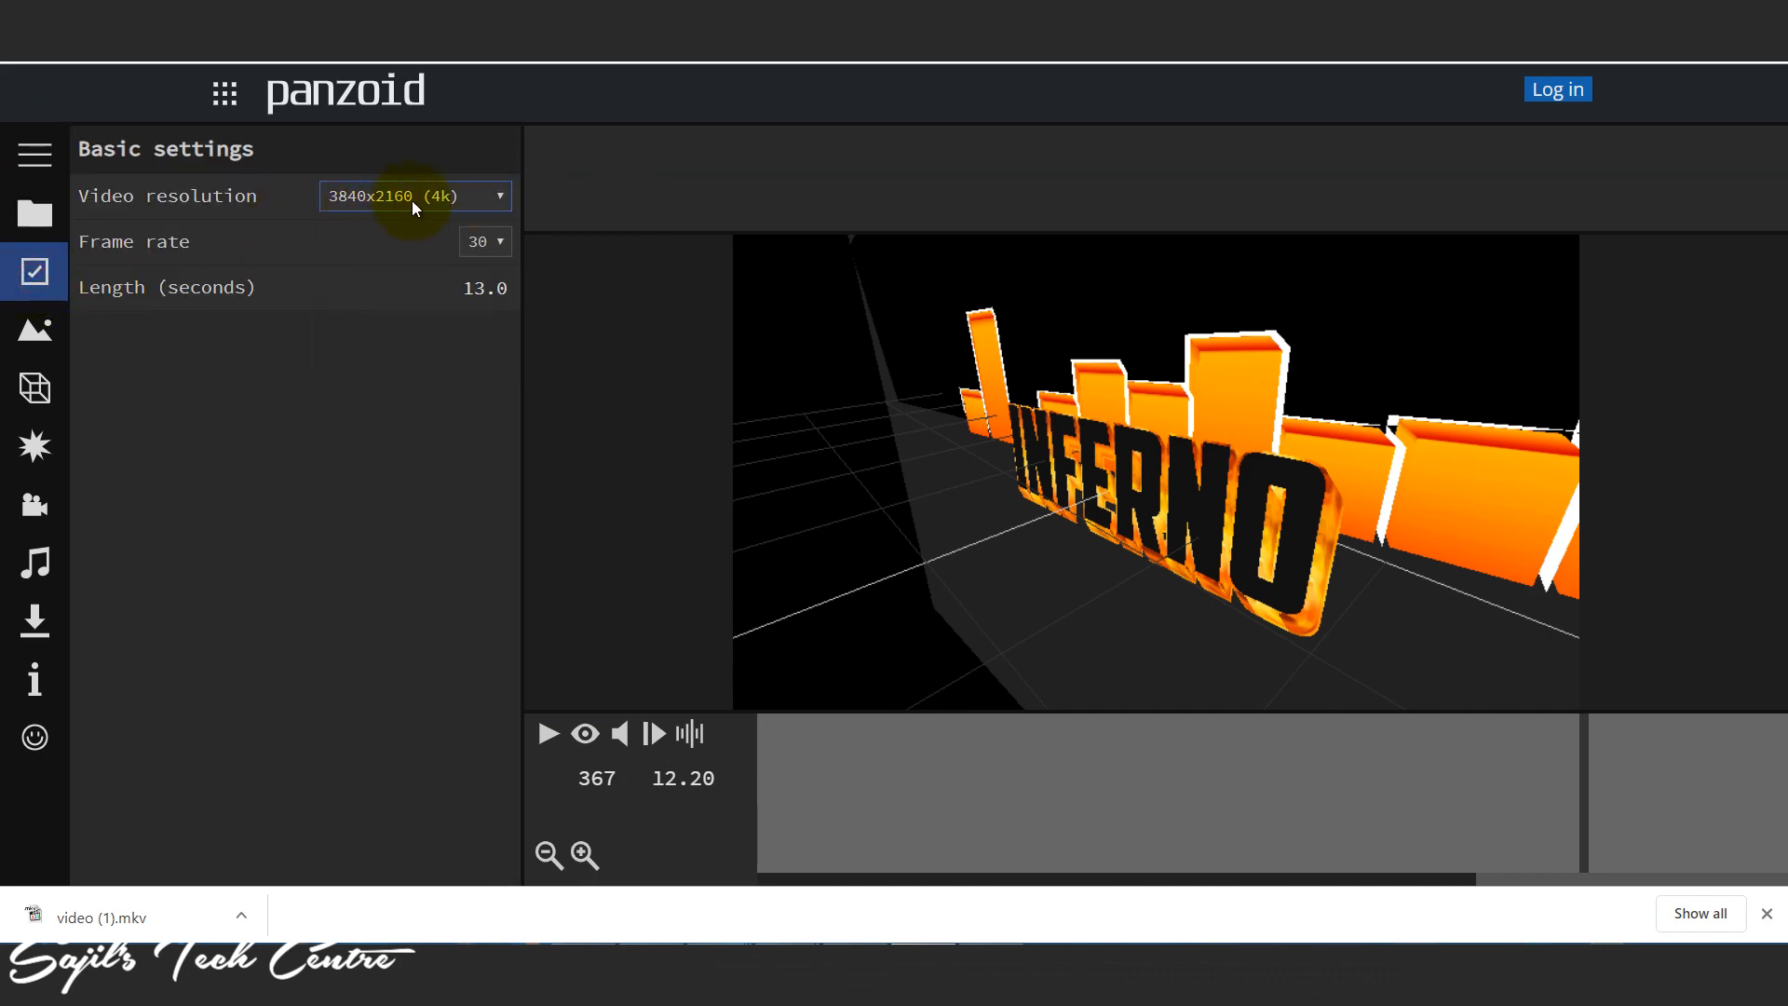
Step: Replace the wording of both text objects in the INFERNO group with the channel owner's first name
click(34, 387)
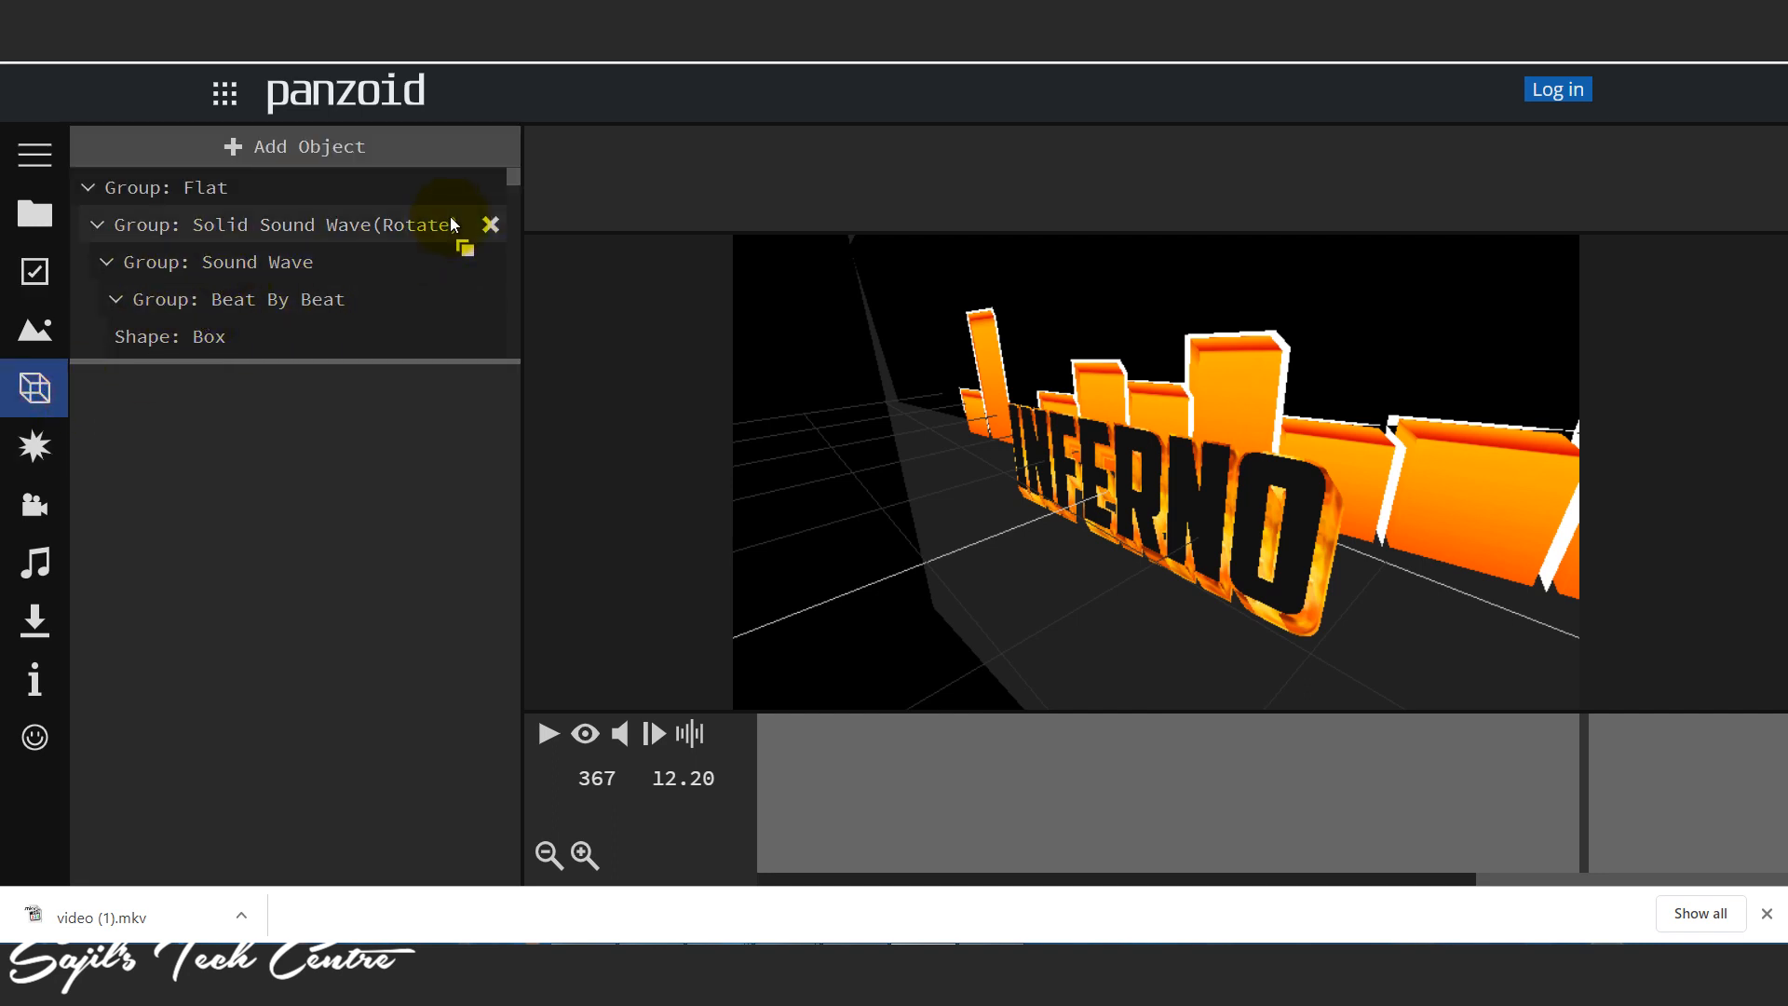
drag(514, 176, 518, 286)
click(231, 310)
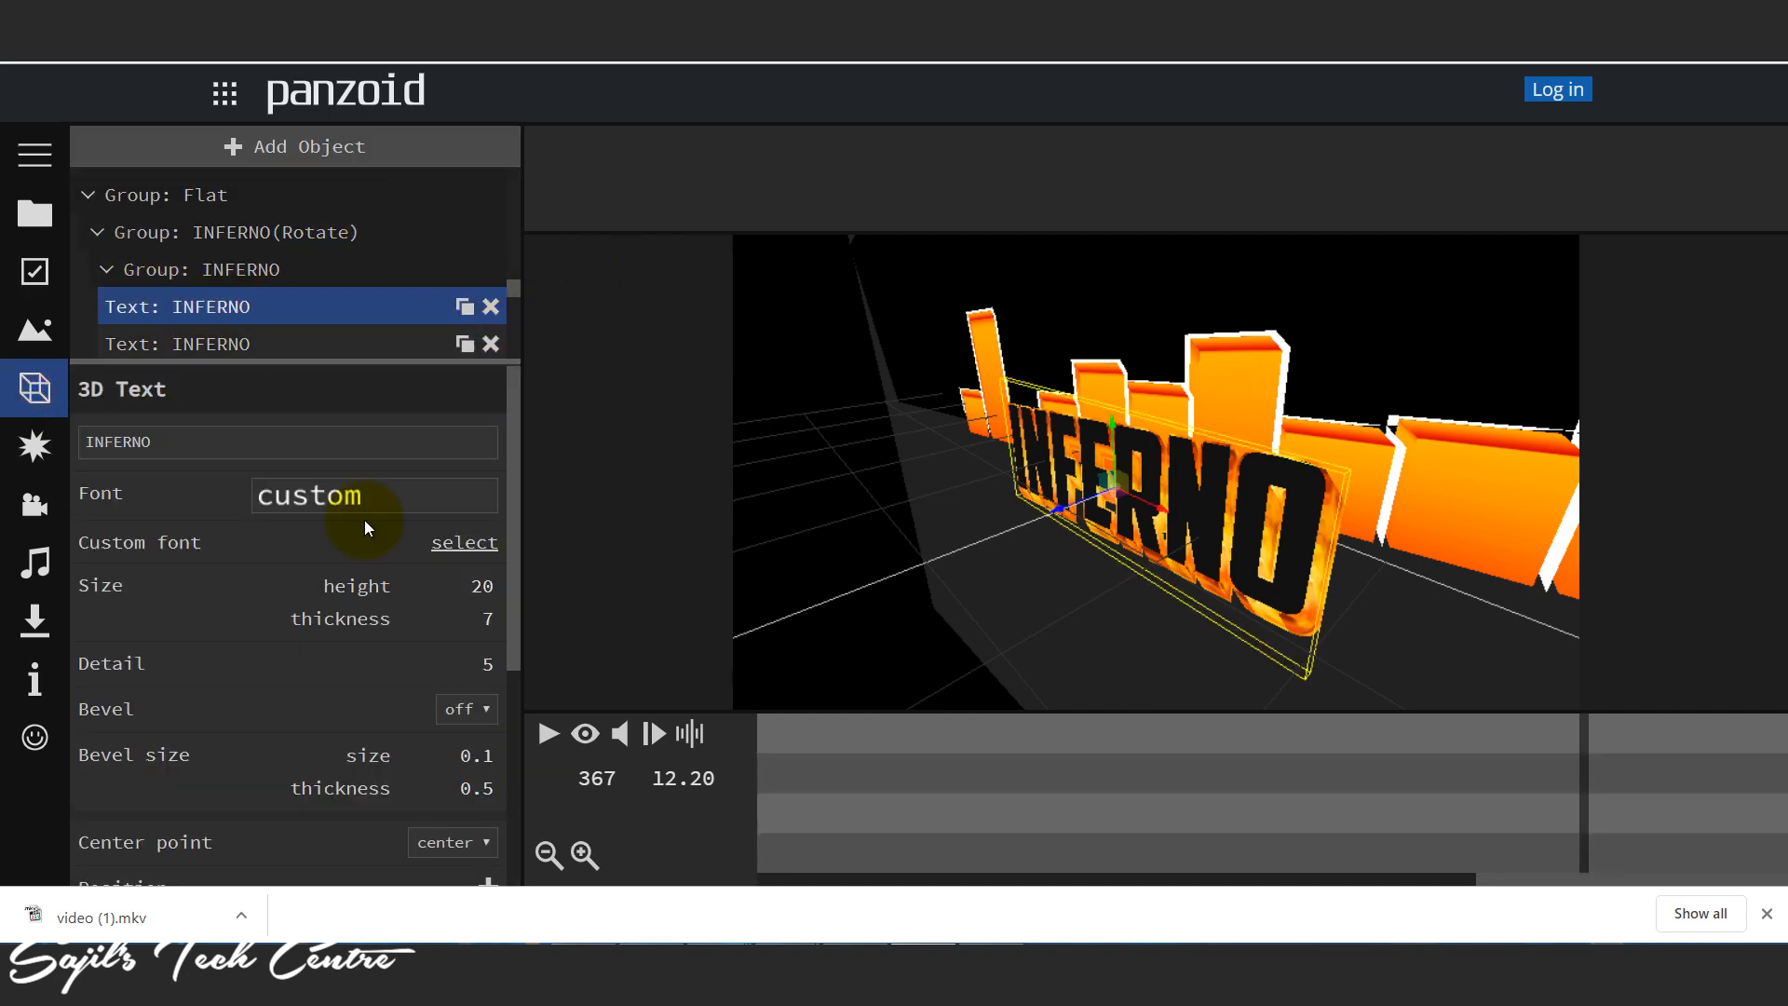
double_click(246, 448)
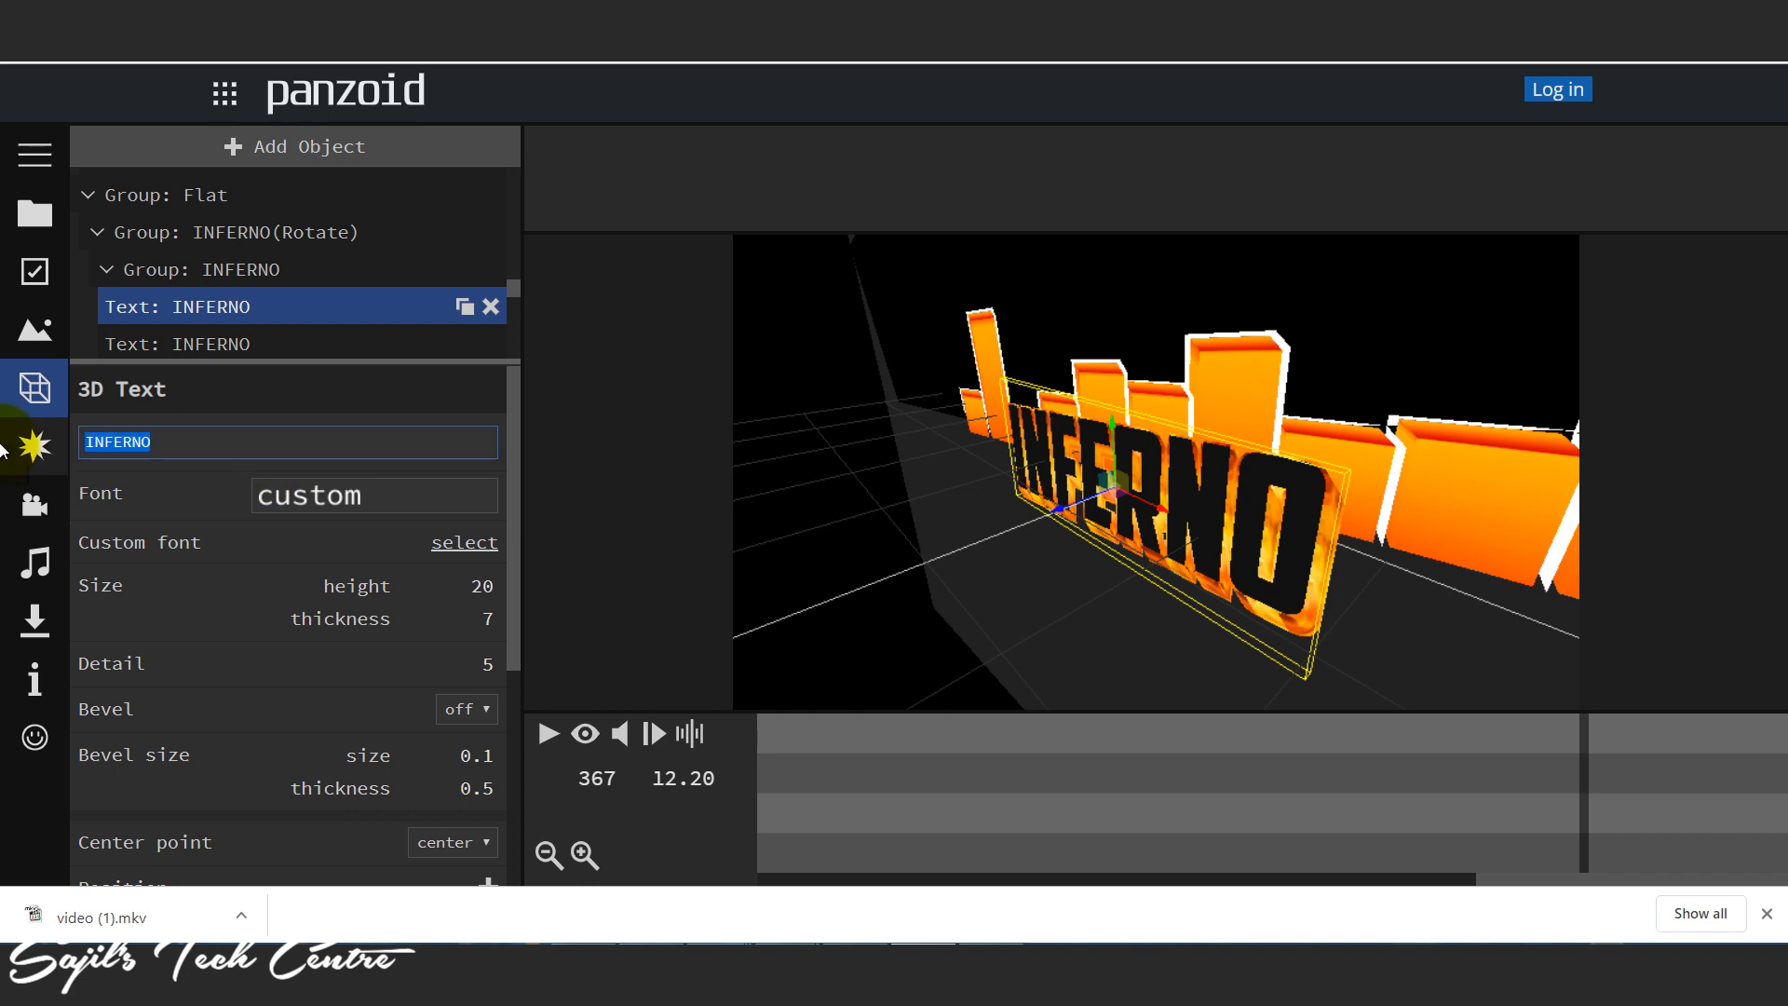
text(SAJIL)
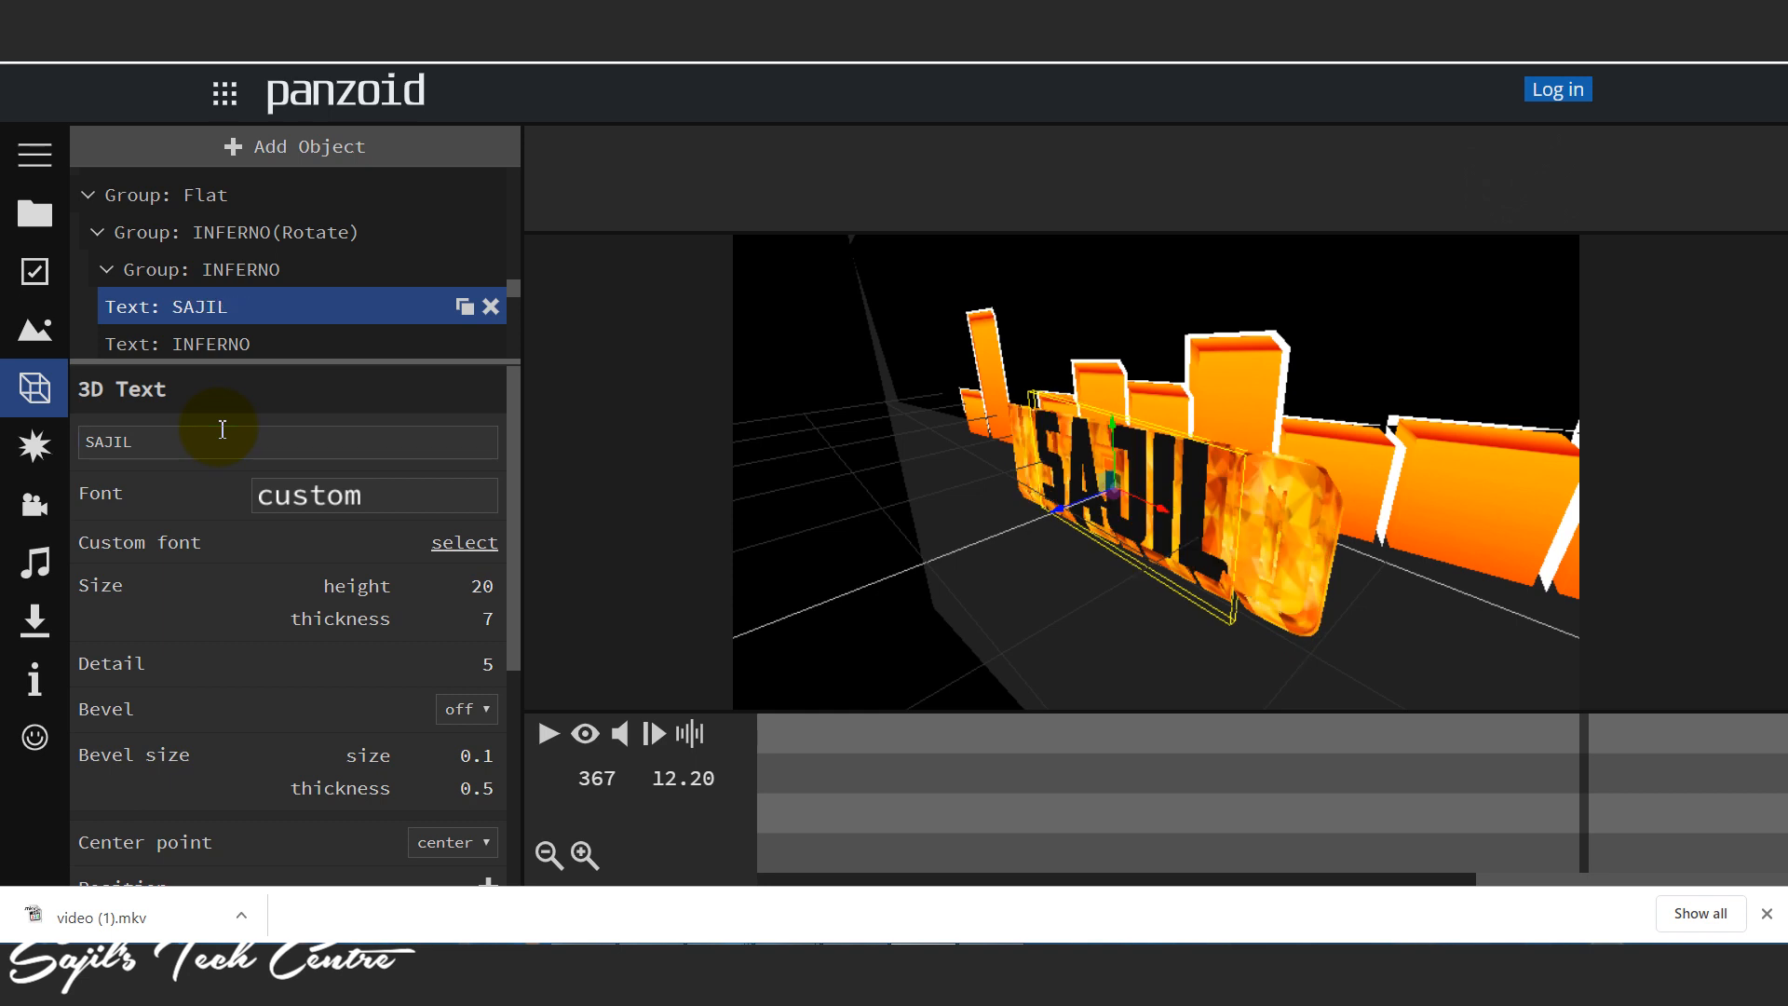
click(233, 343)
click(233, 345)
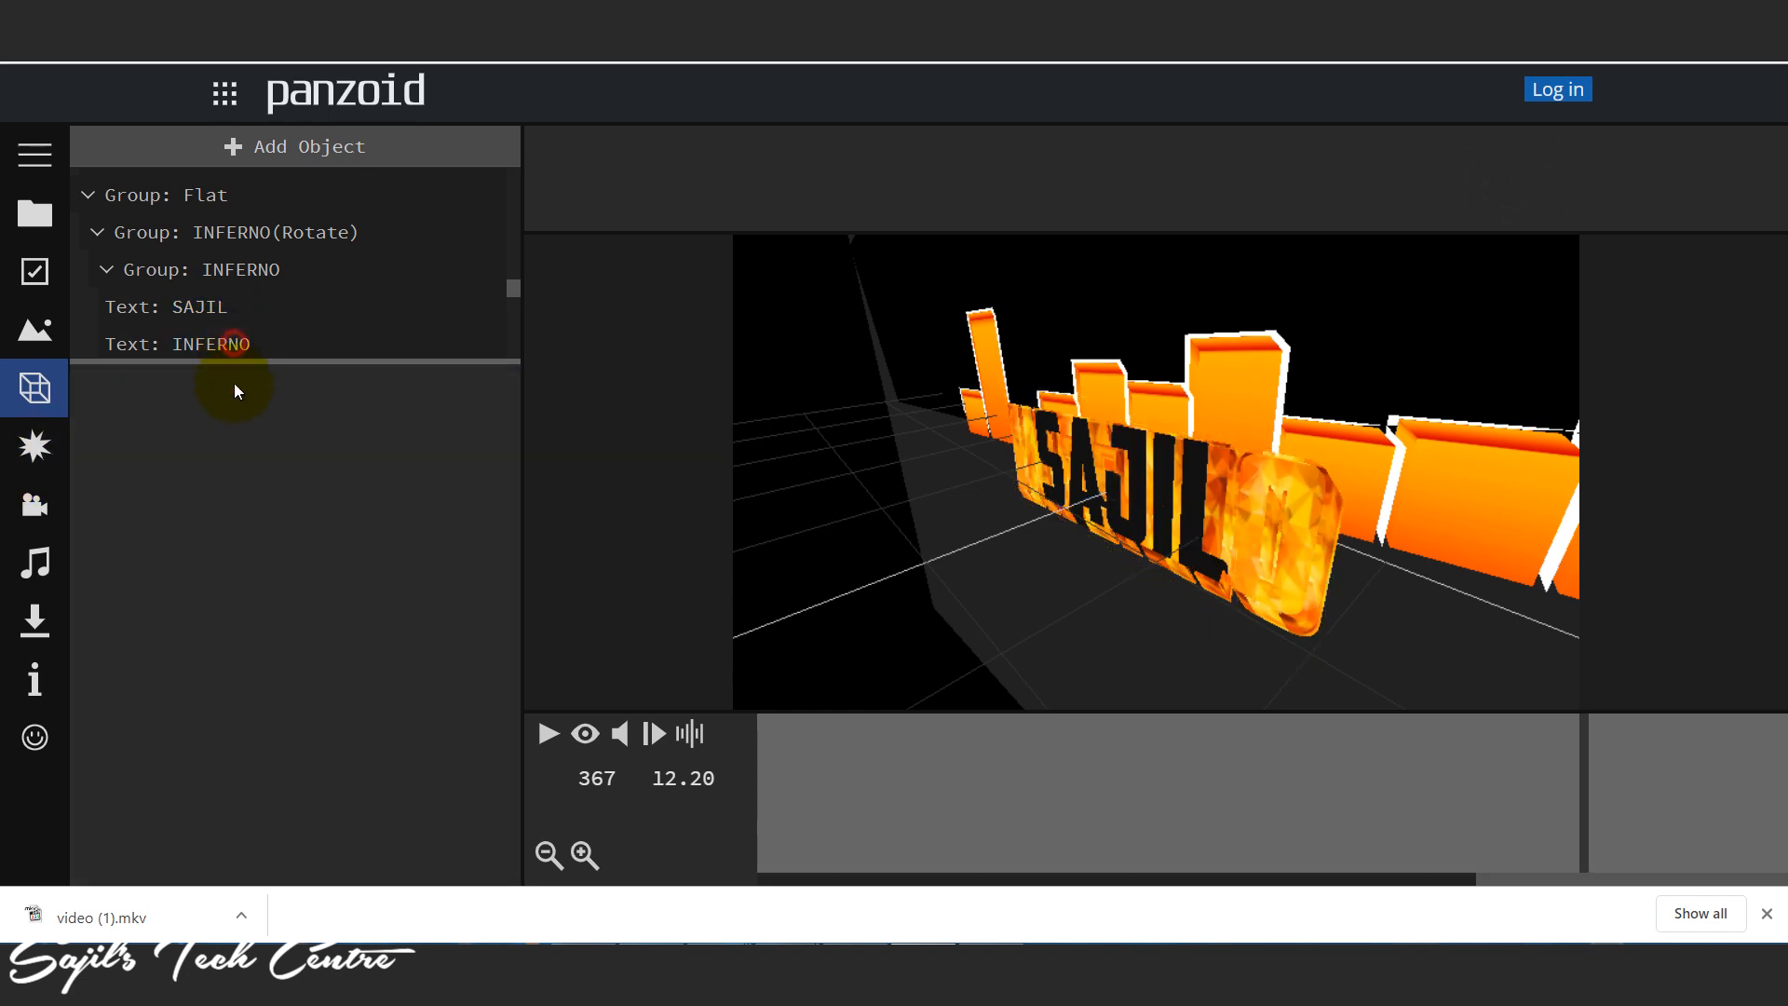
click(257, 344)
drag(208, 439, 49, 442)
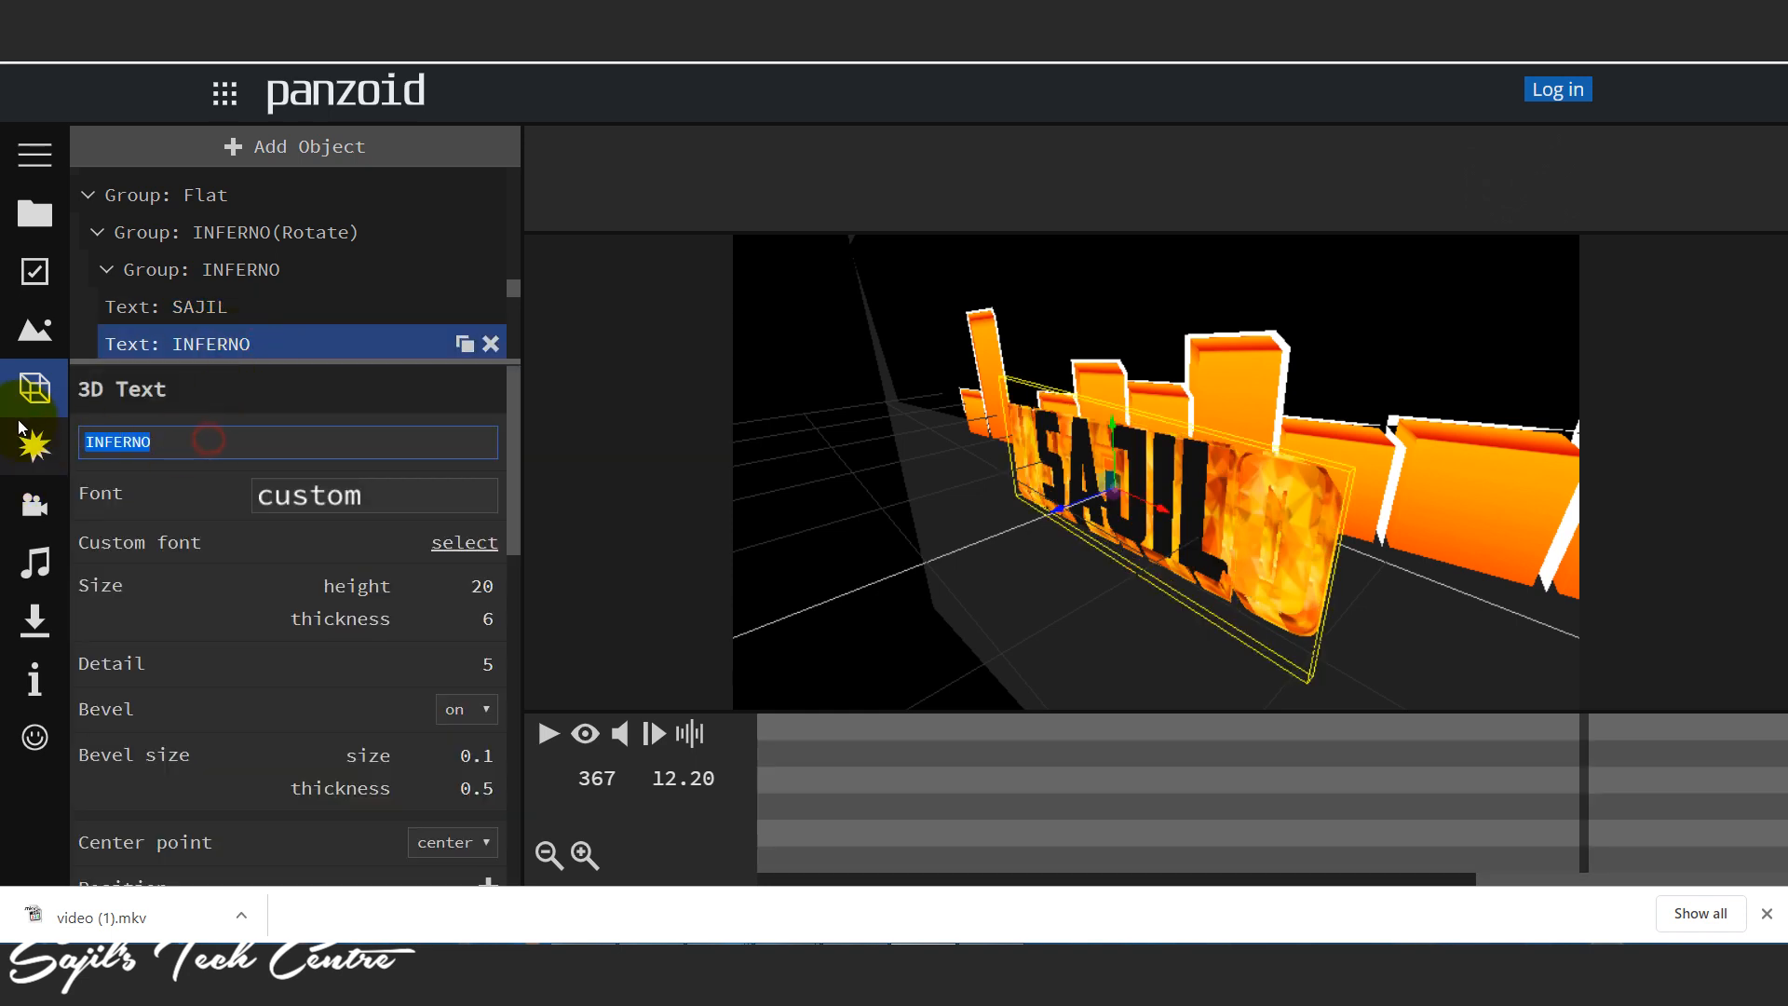
text(SAJI)
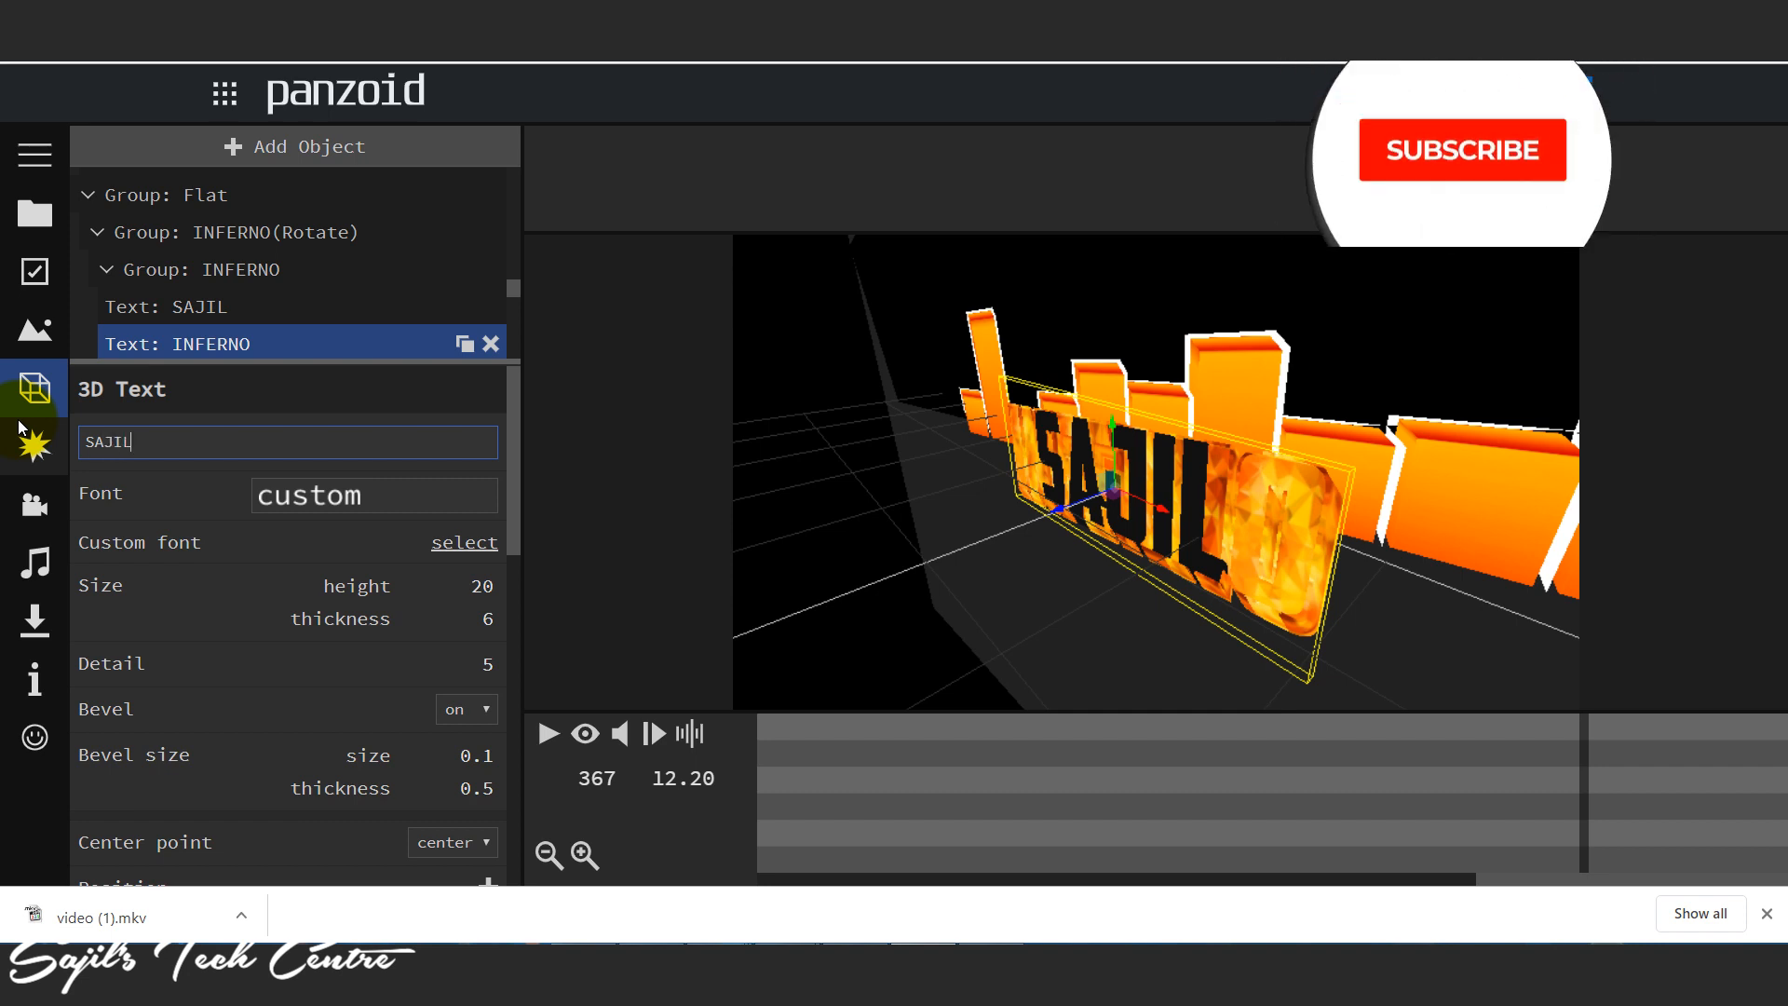
text(L)
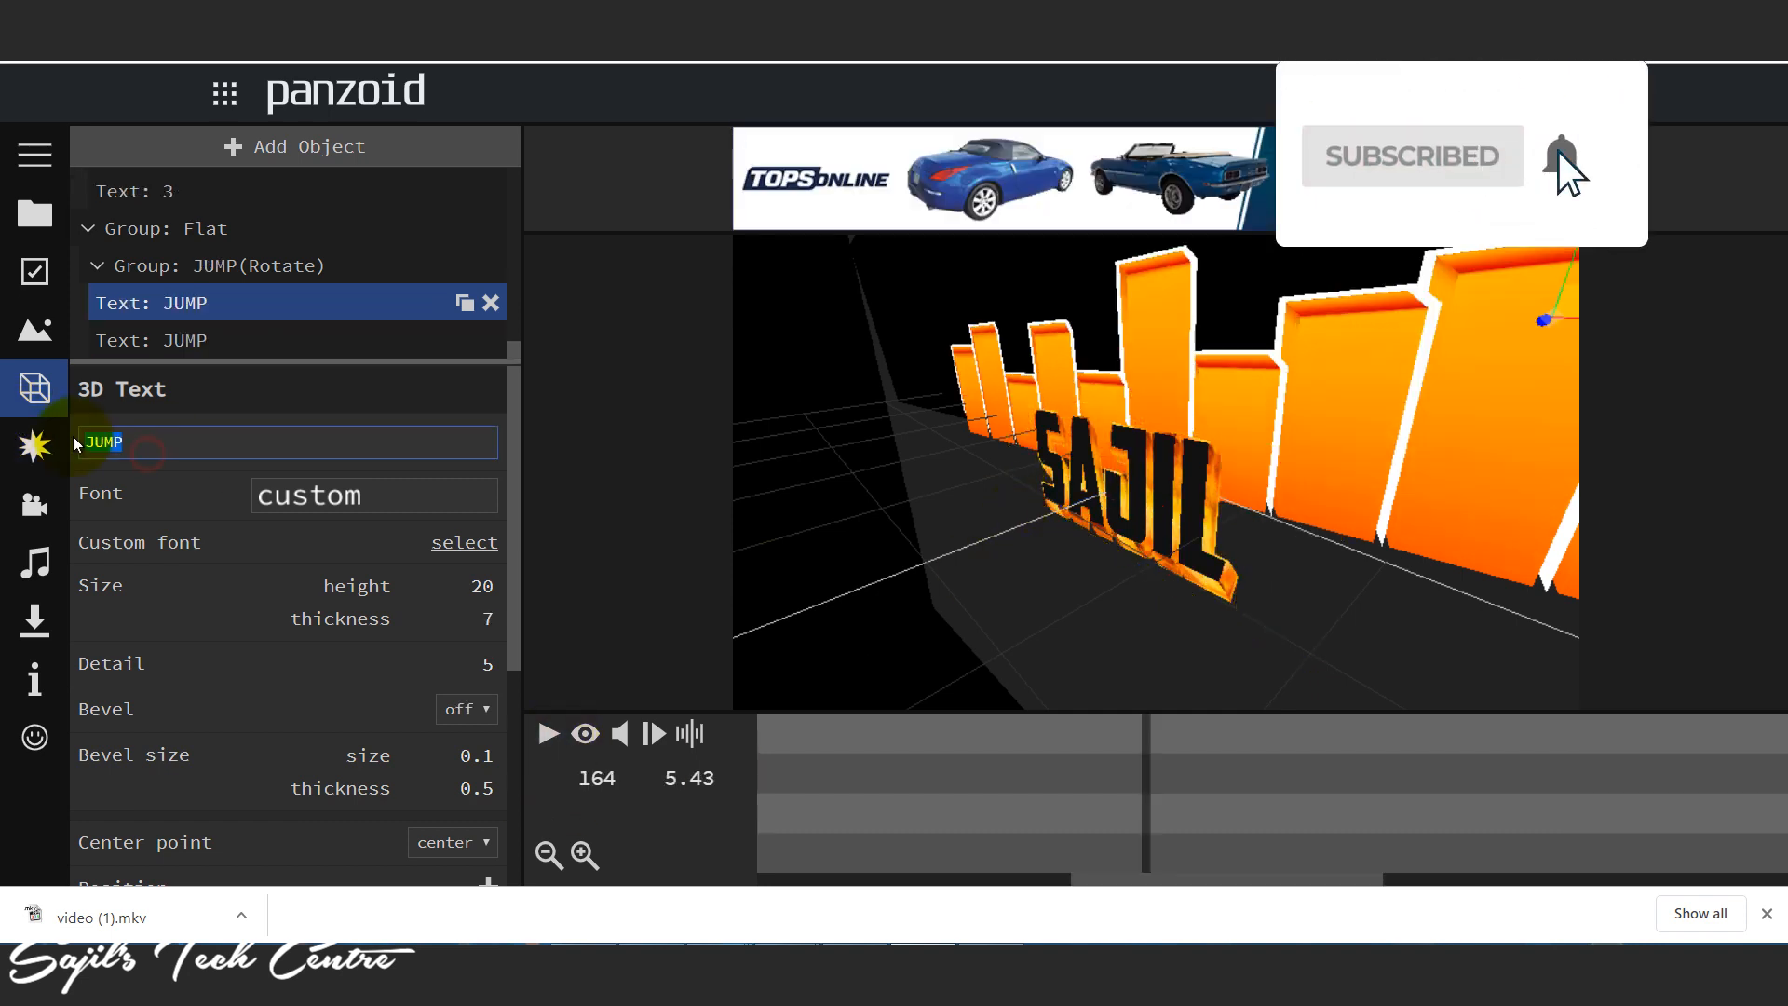
Step: Replace the wording of both JUMP text objects in the JUMP(Rotate) group with SUBSCRIBE
text(SUBSCRIBE)
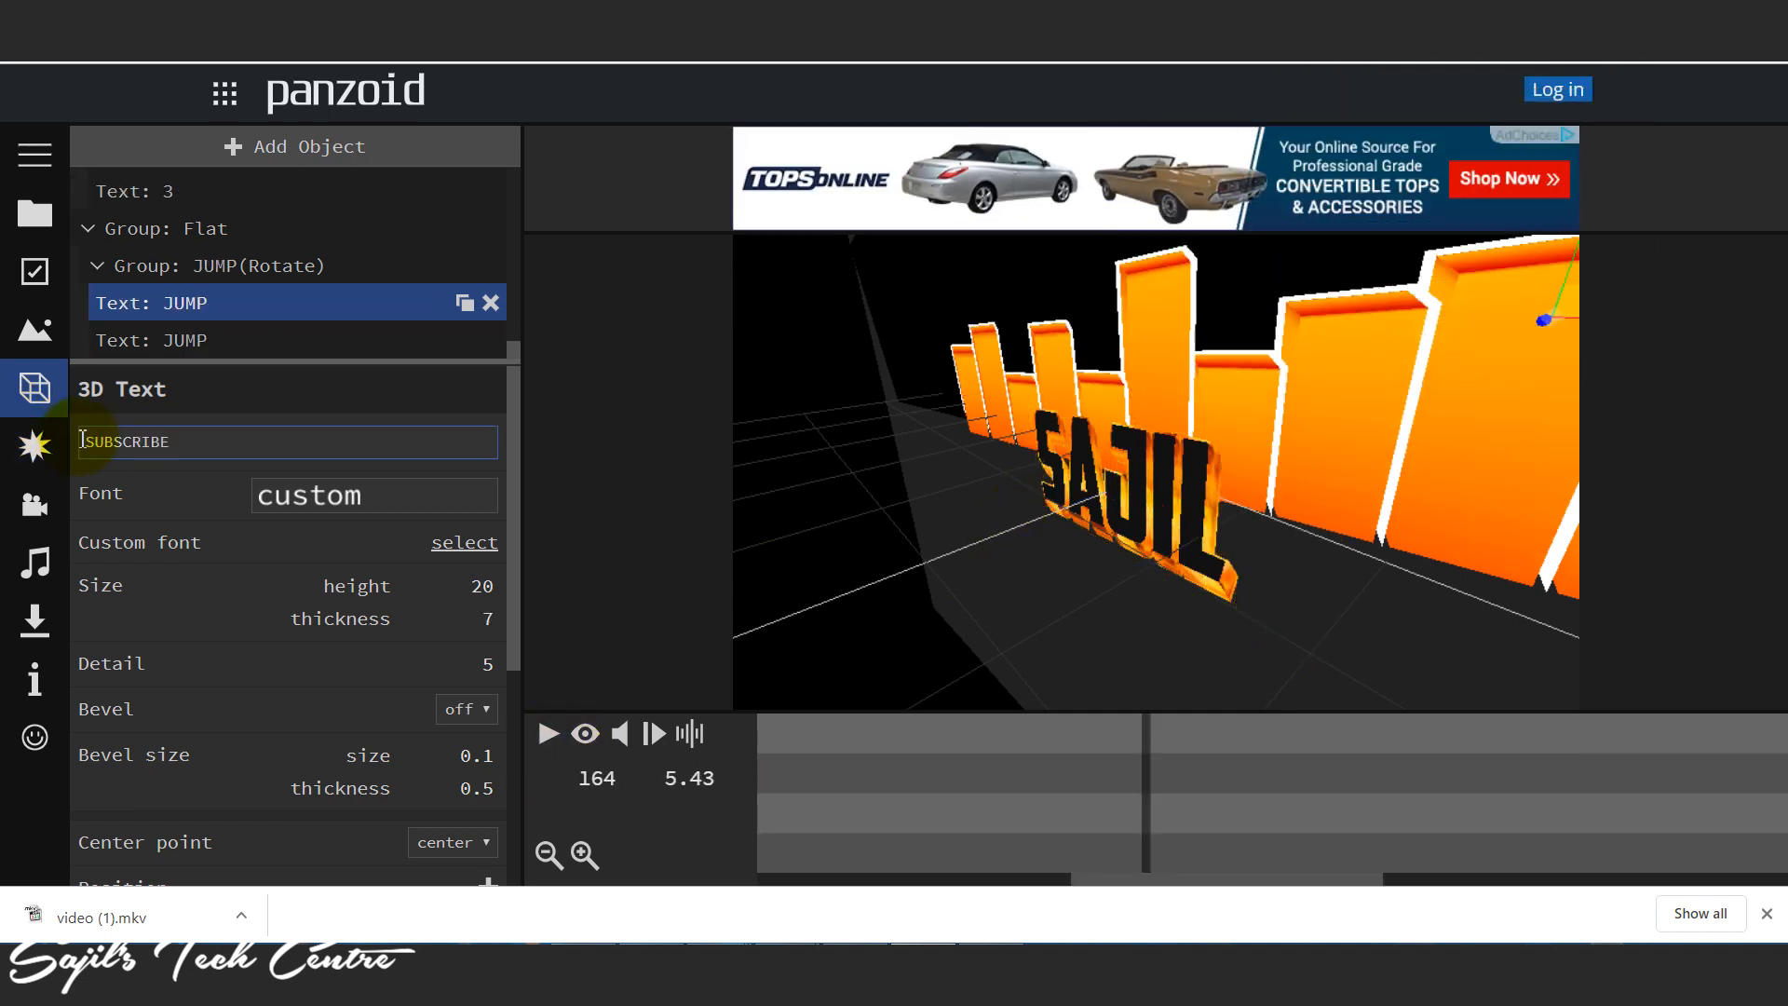
key(Return)
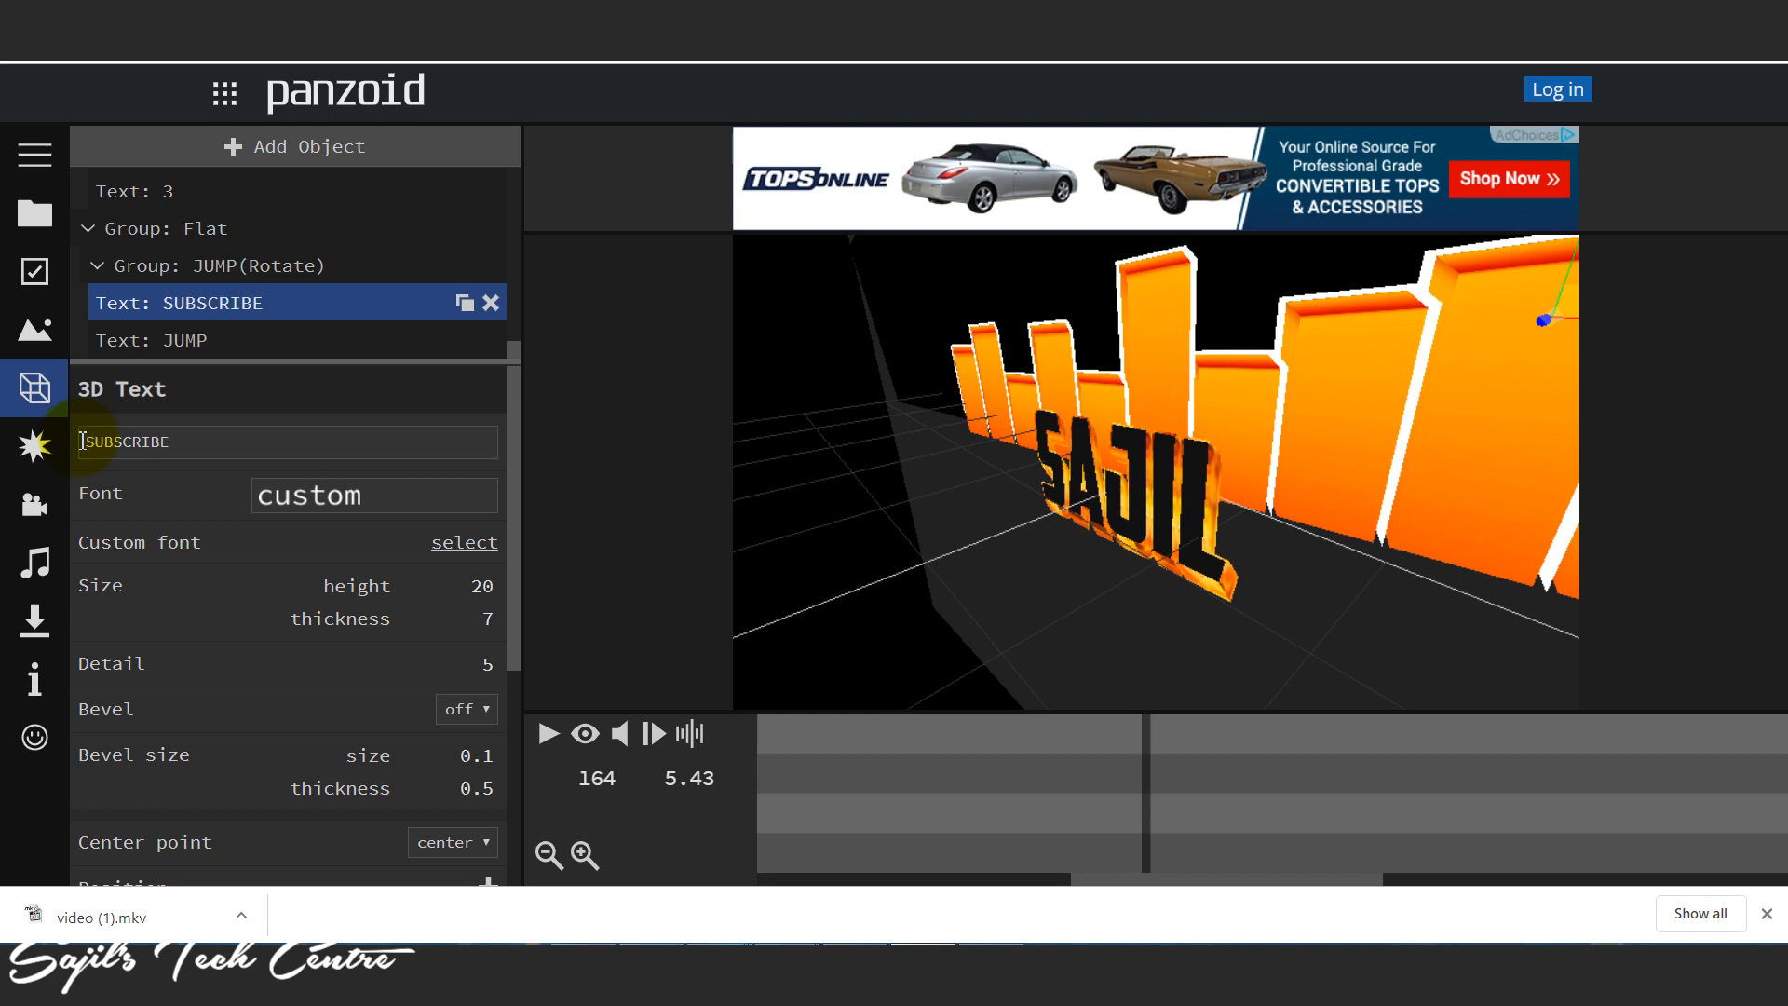
click(240, 341)
double_click(214, 437)
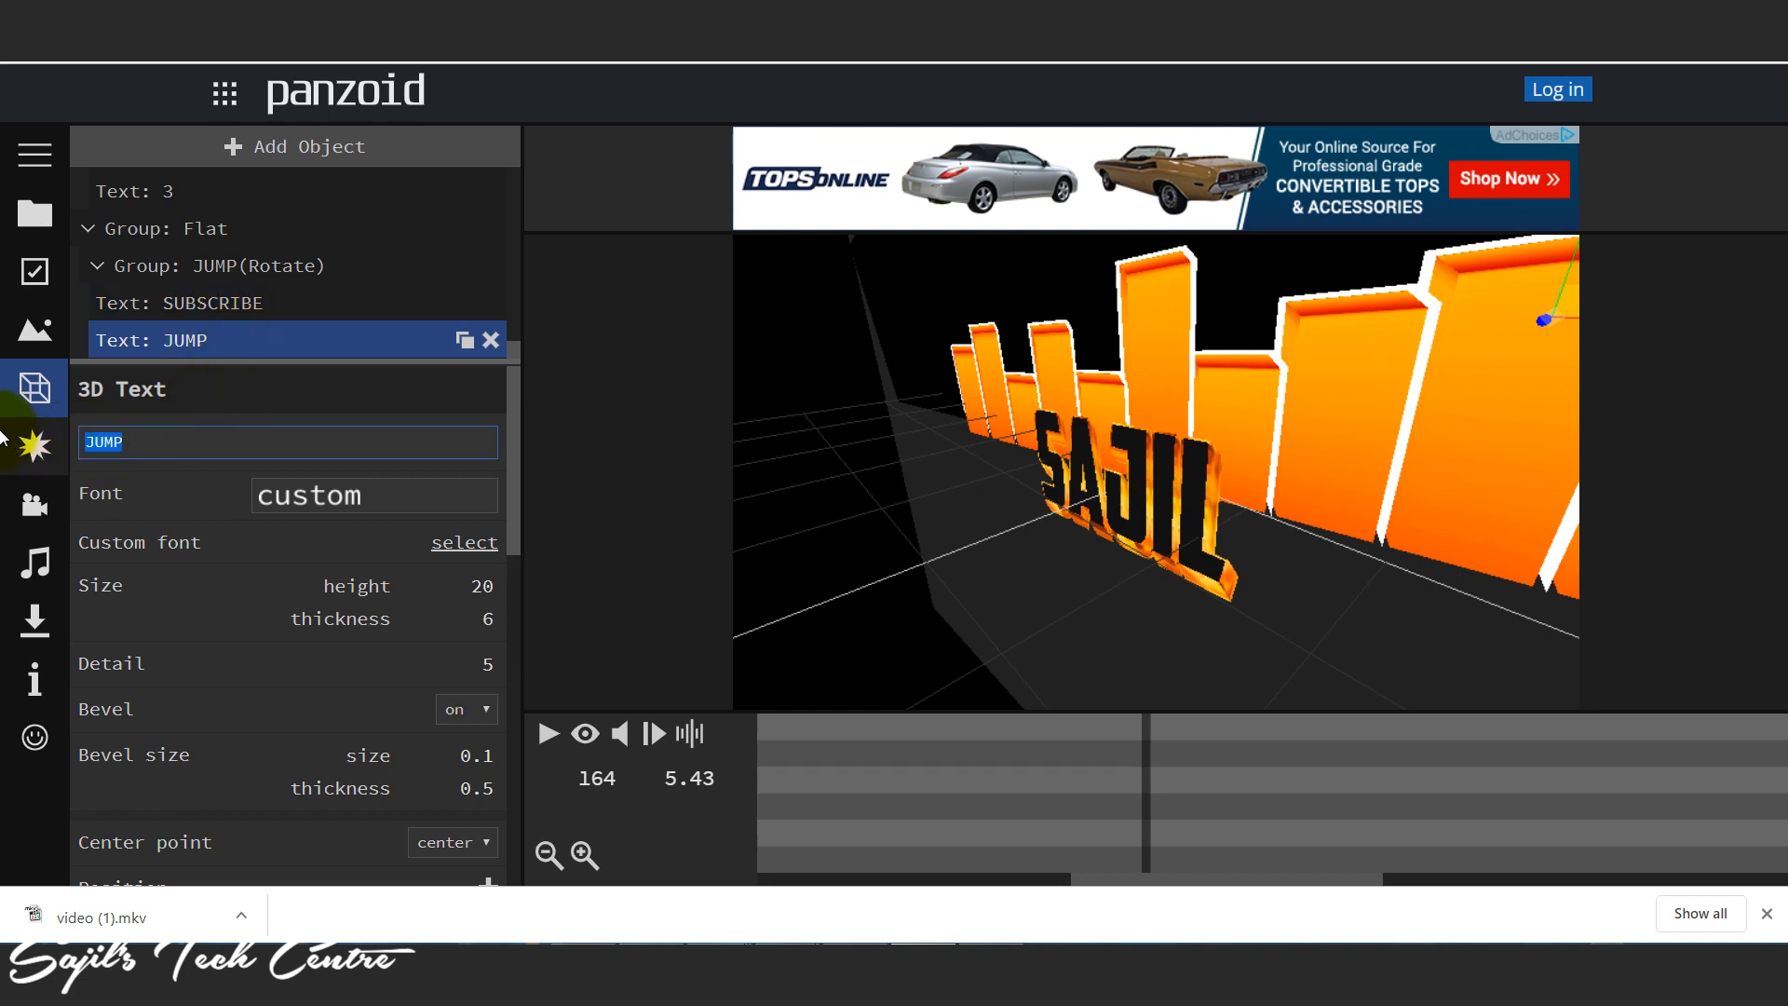
text(SUBSCRIBE)
key(Return)
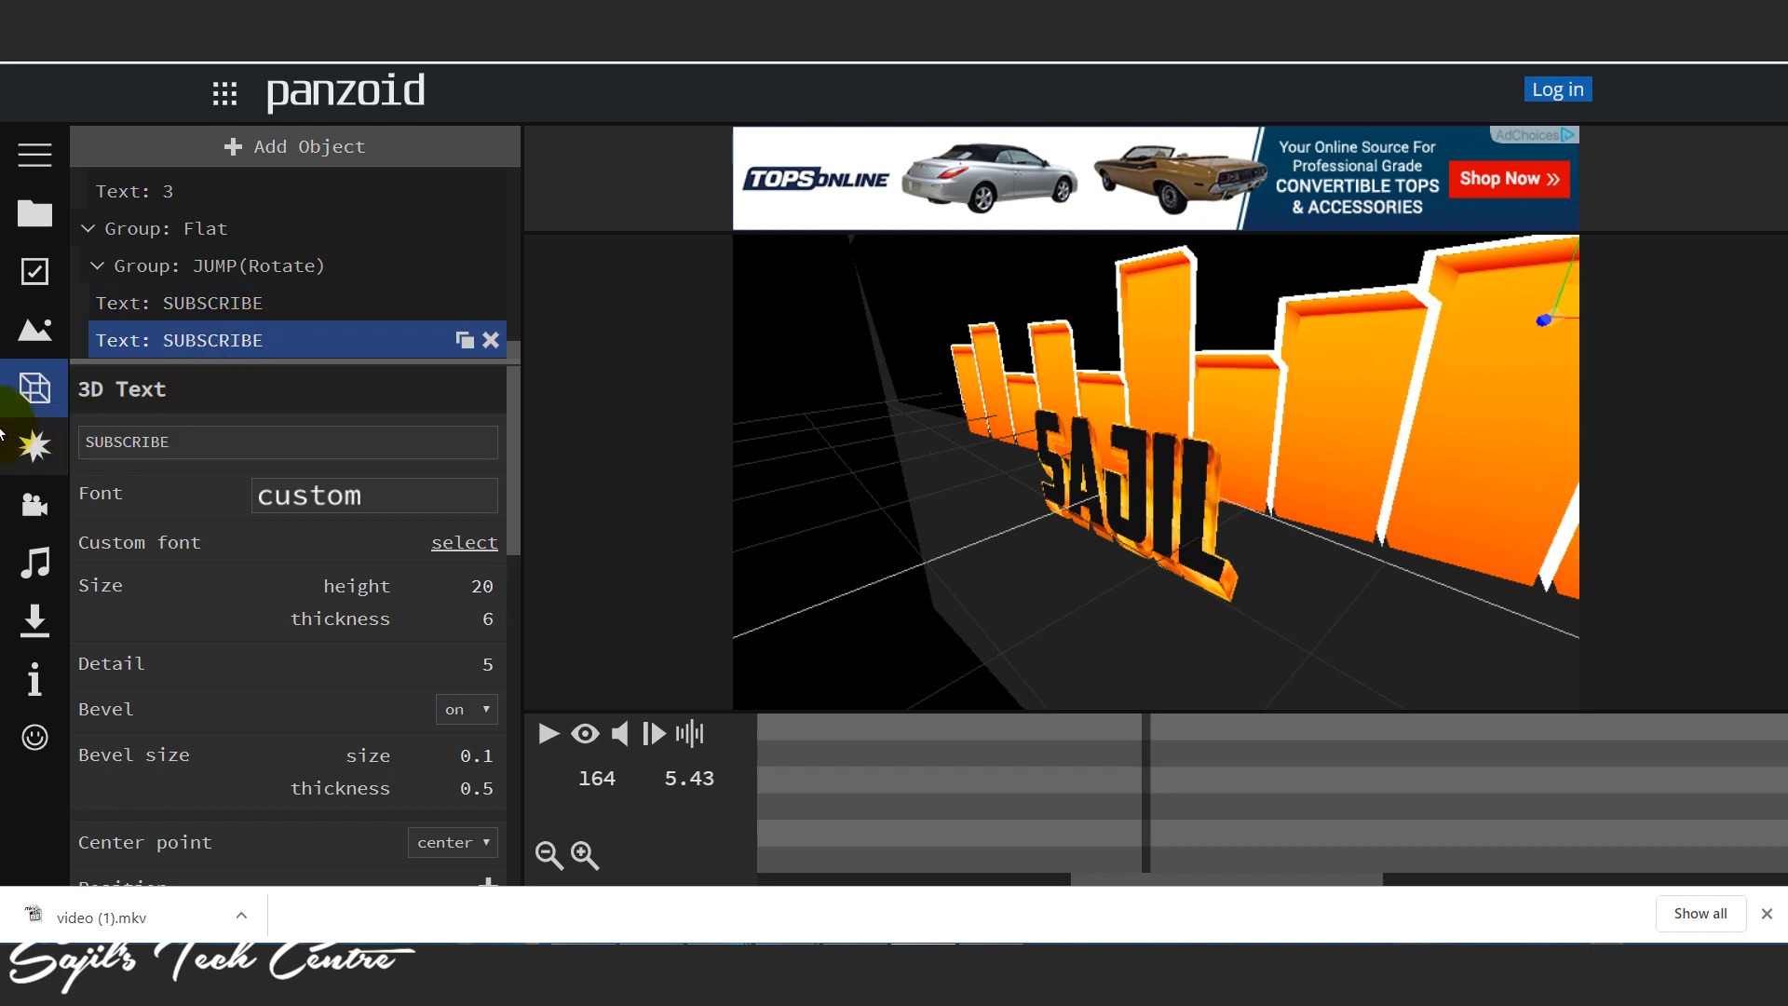
Step: Render the customized orange intro and download the finished video
click(35, 620)
click(312, 300)
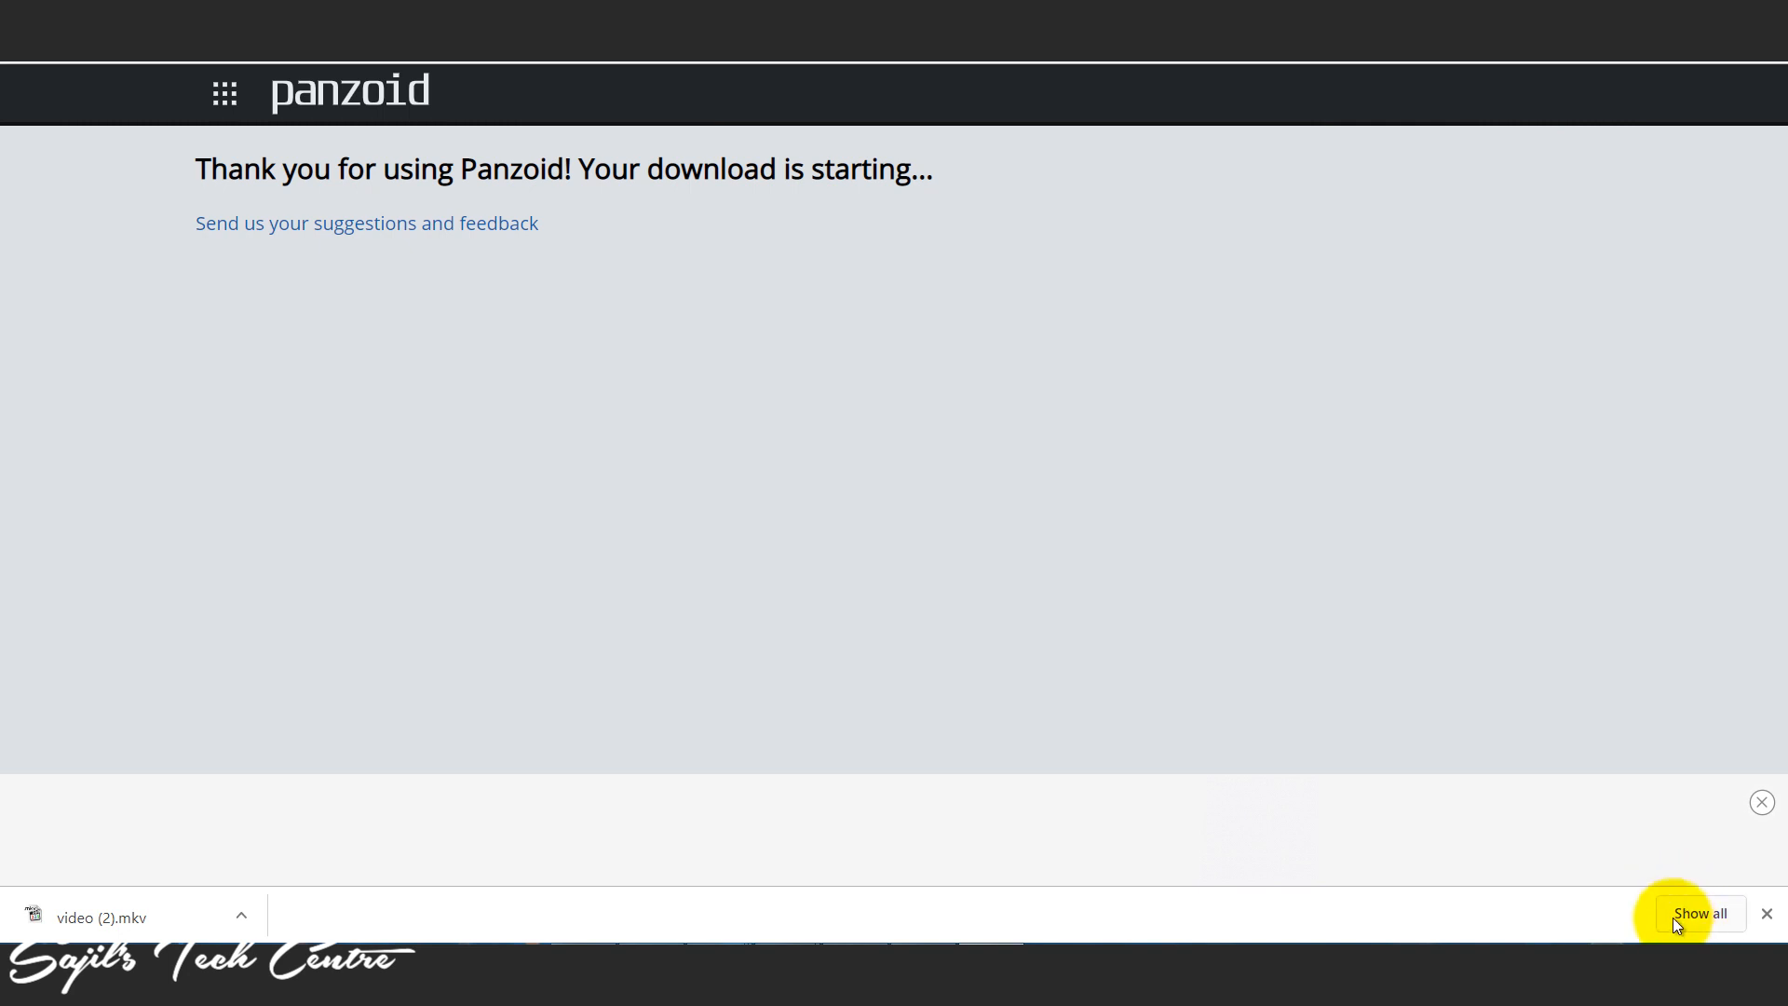
Step: Switch to File Explorer and select video (2).mkv in the Downloads folder to check its file size
click(723, 964)
click(926, 839)
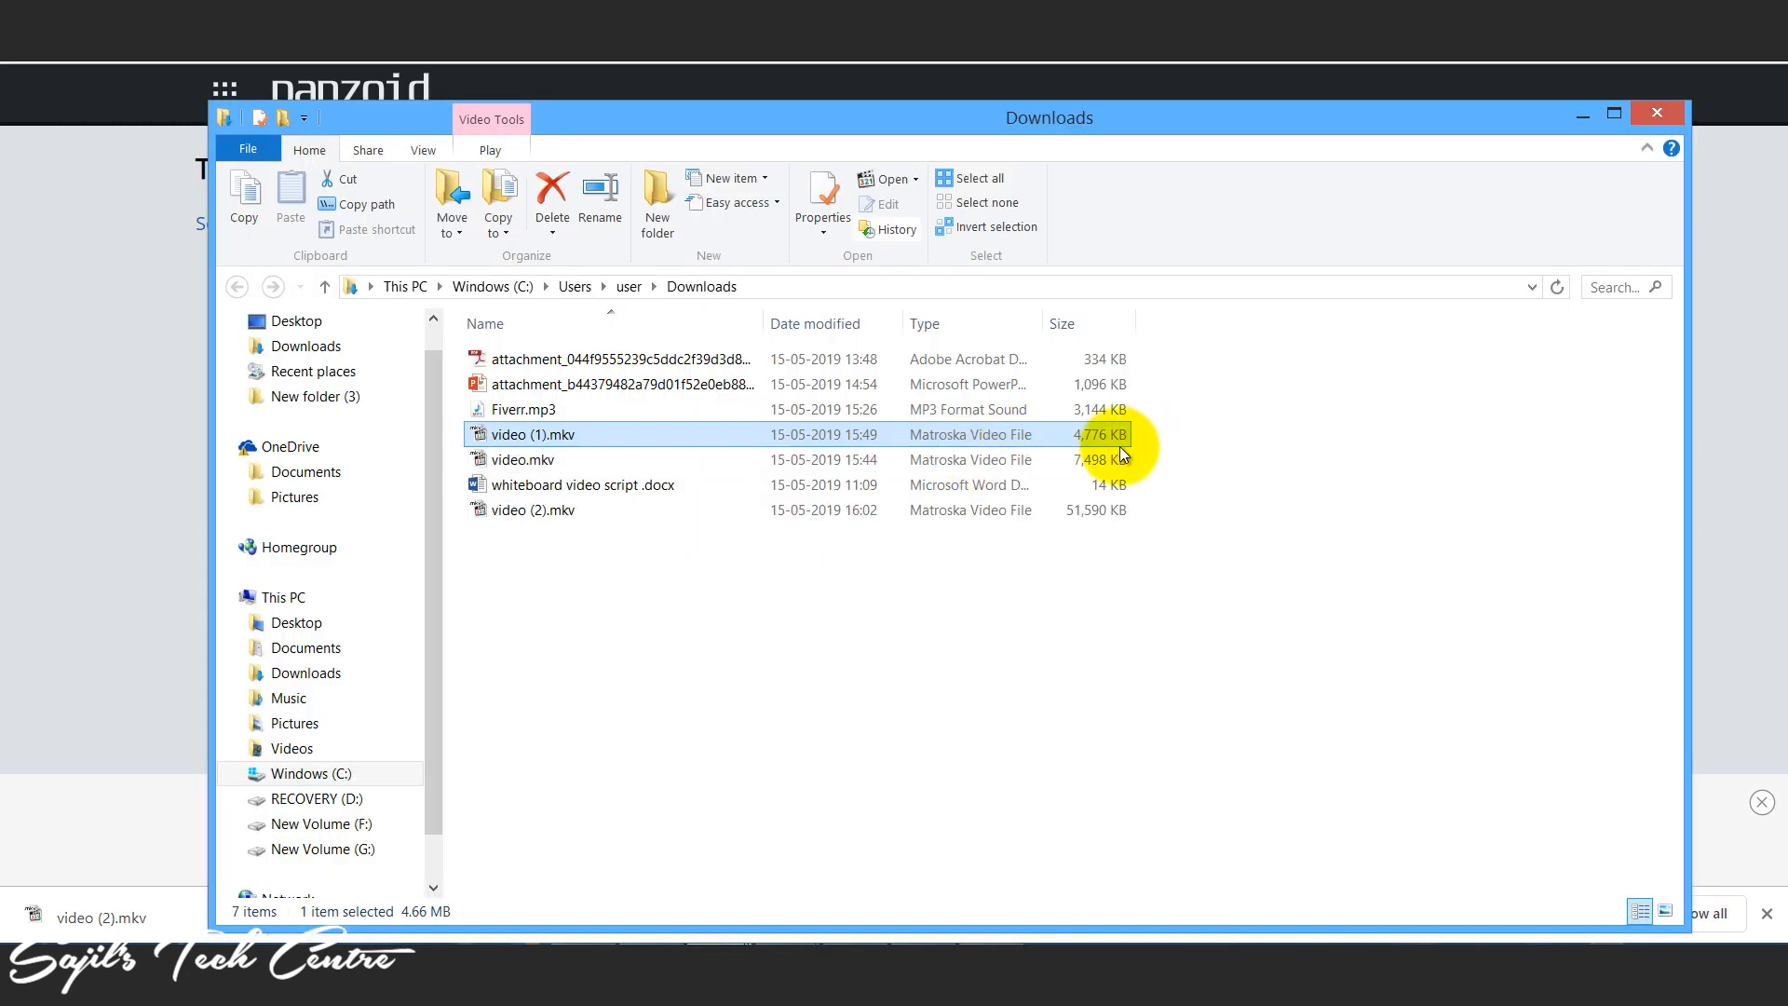
click(579, 518)
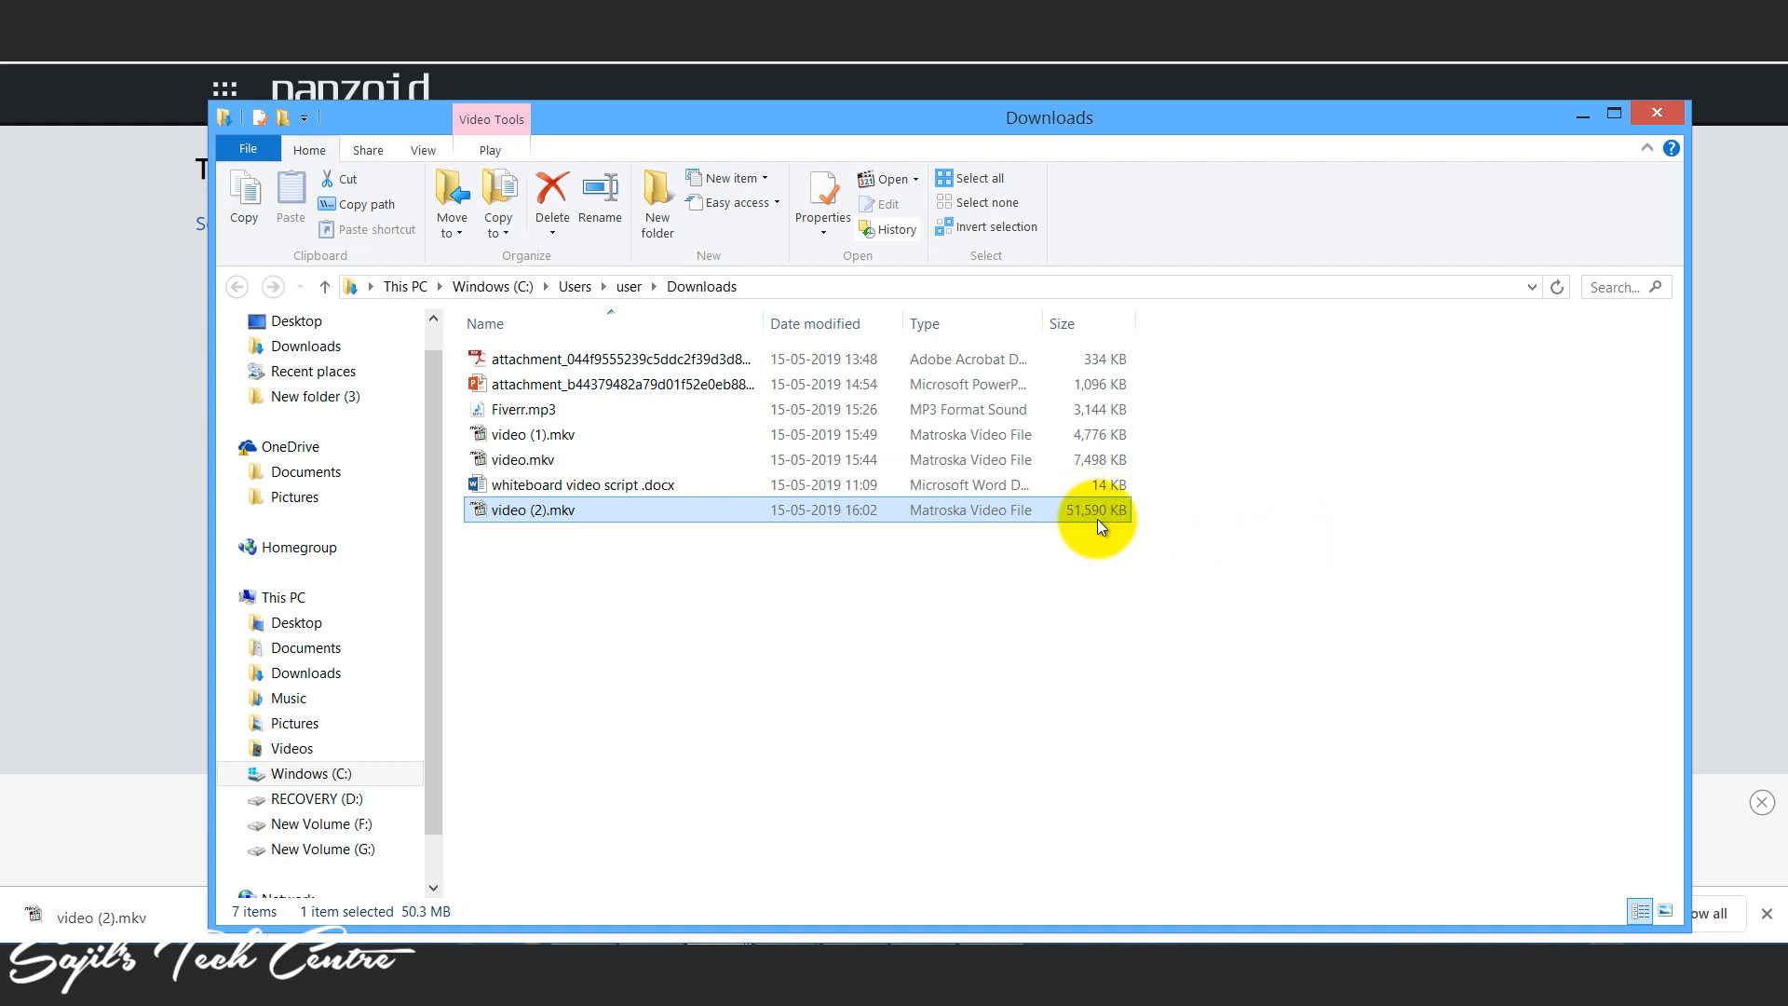
Step: Play video (2).mkv from the Downloads folder through to its end to check the rendered intro
click(880, 633)
double_click(552, 507)
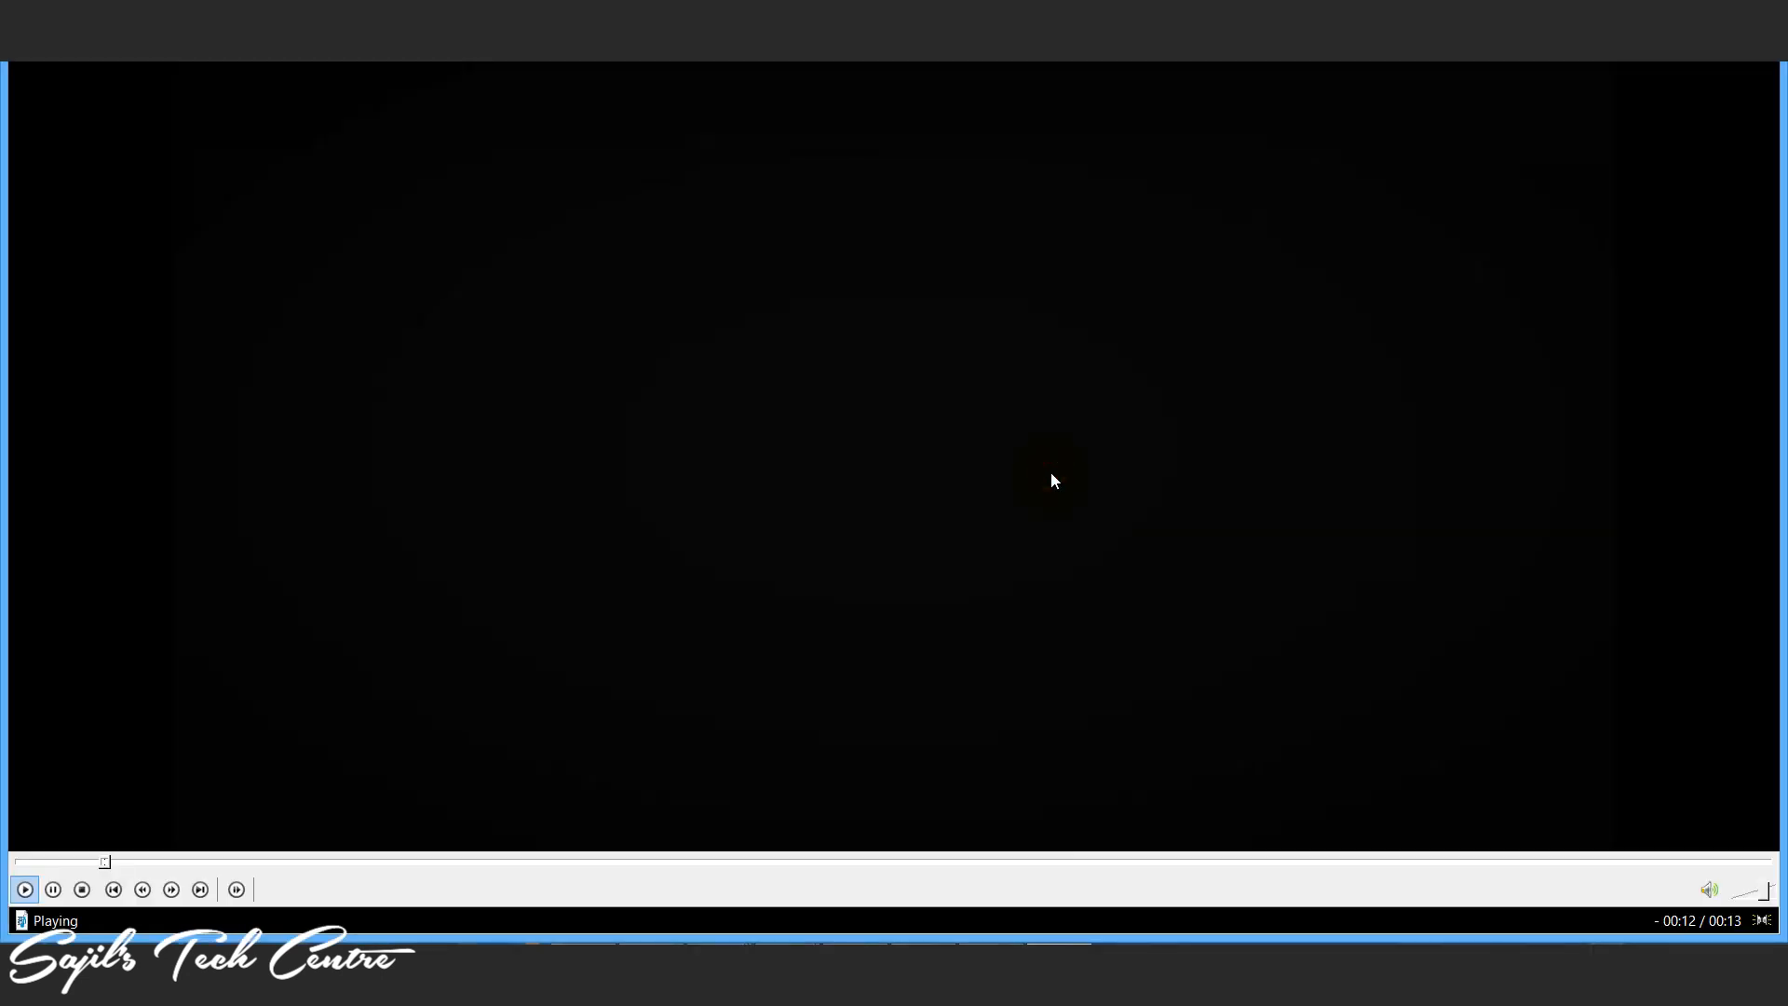
click(1051, 473)
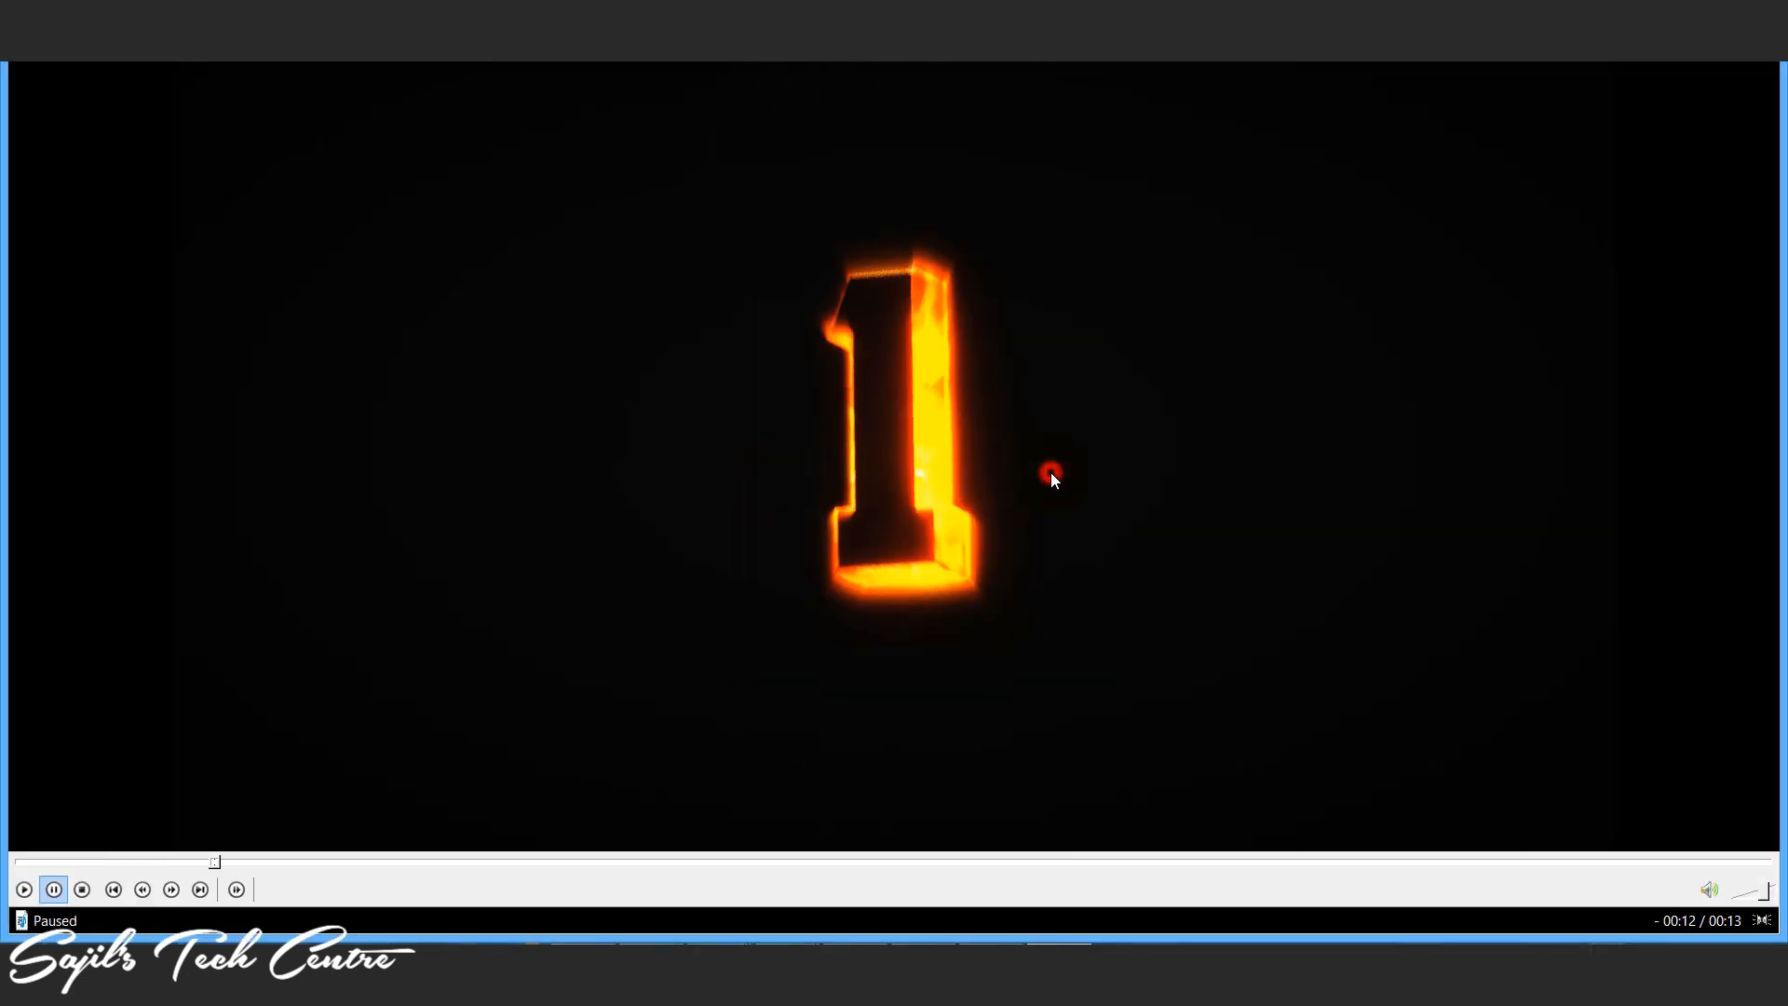
click(1050, 472)
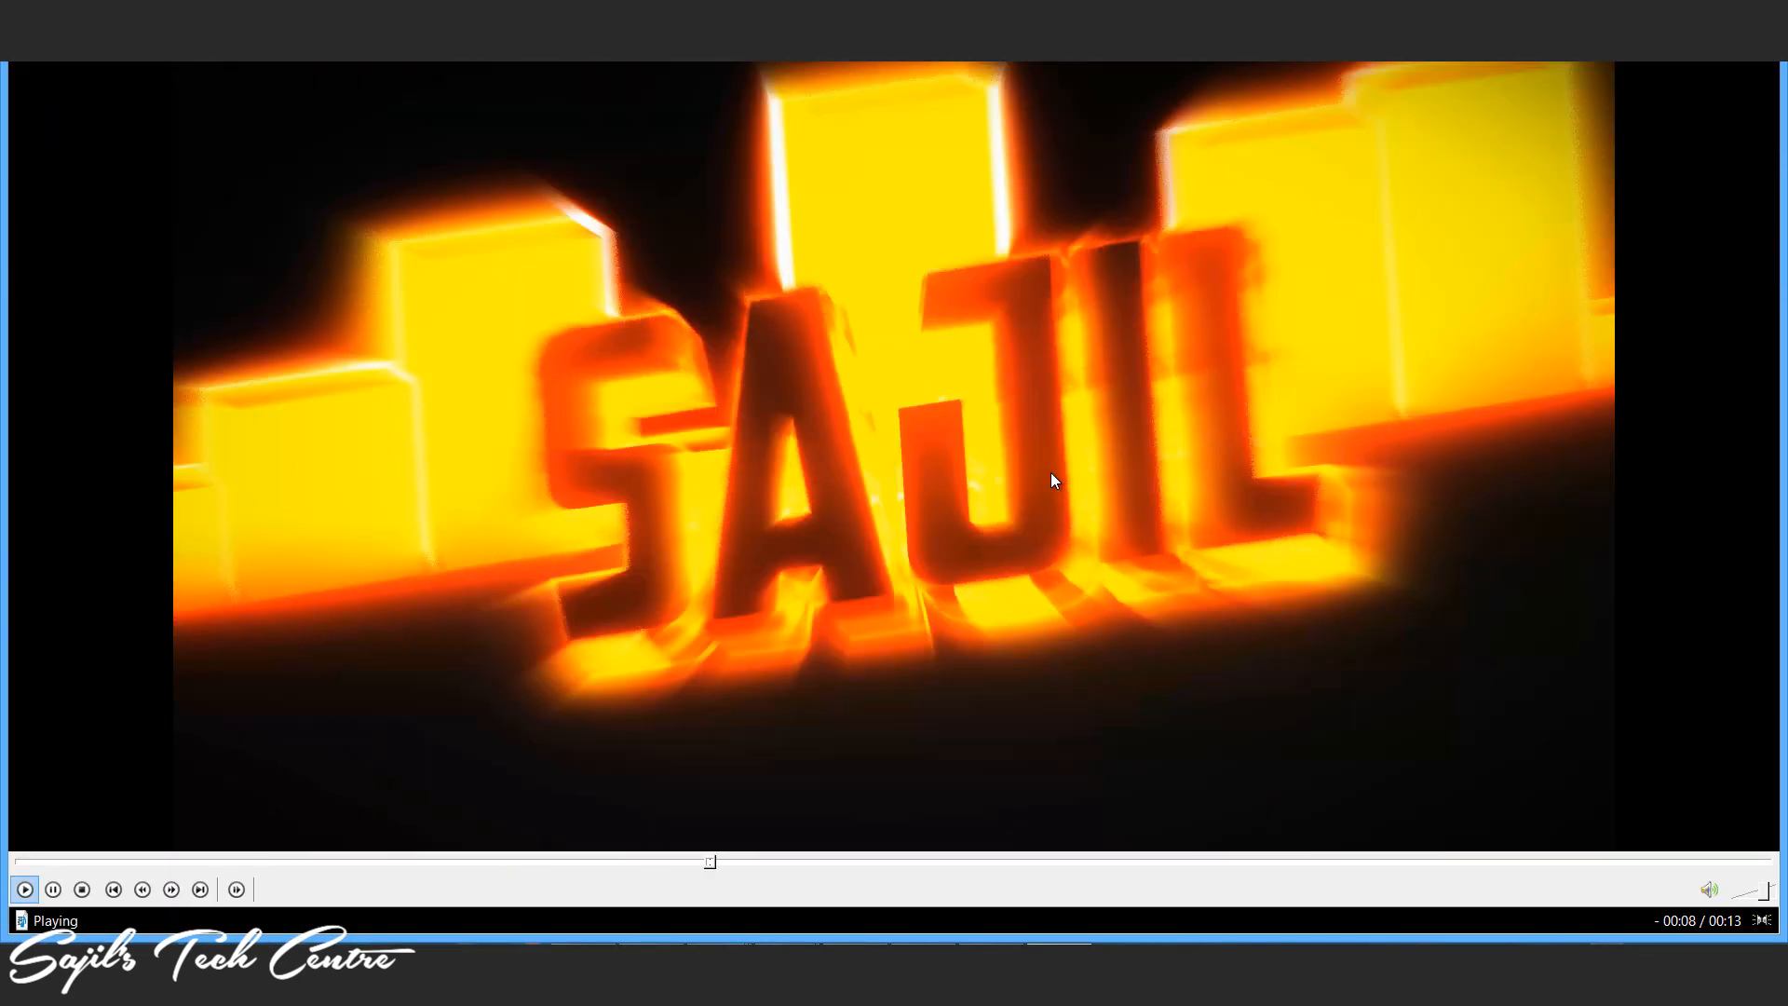
double_click(1051, 472)
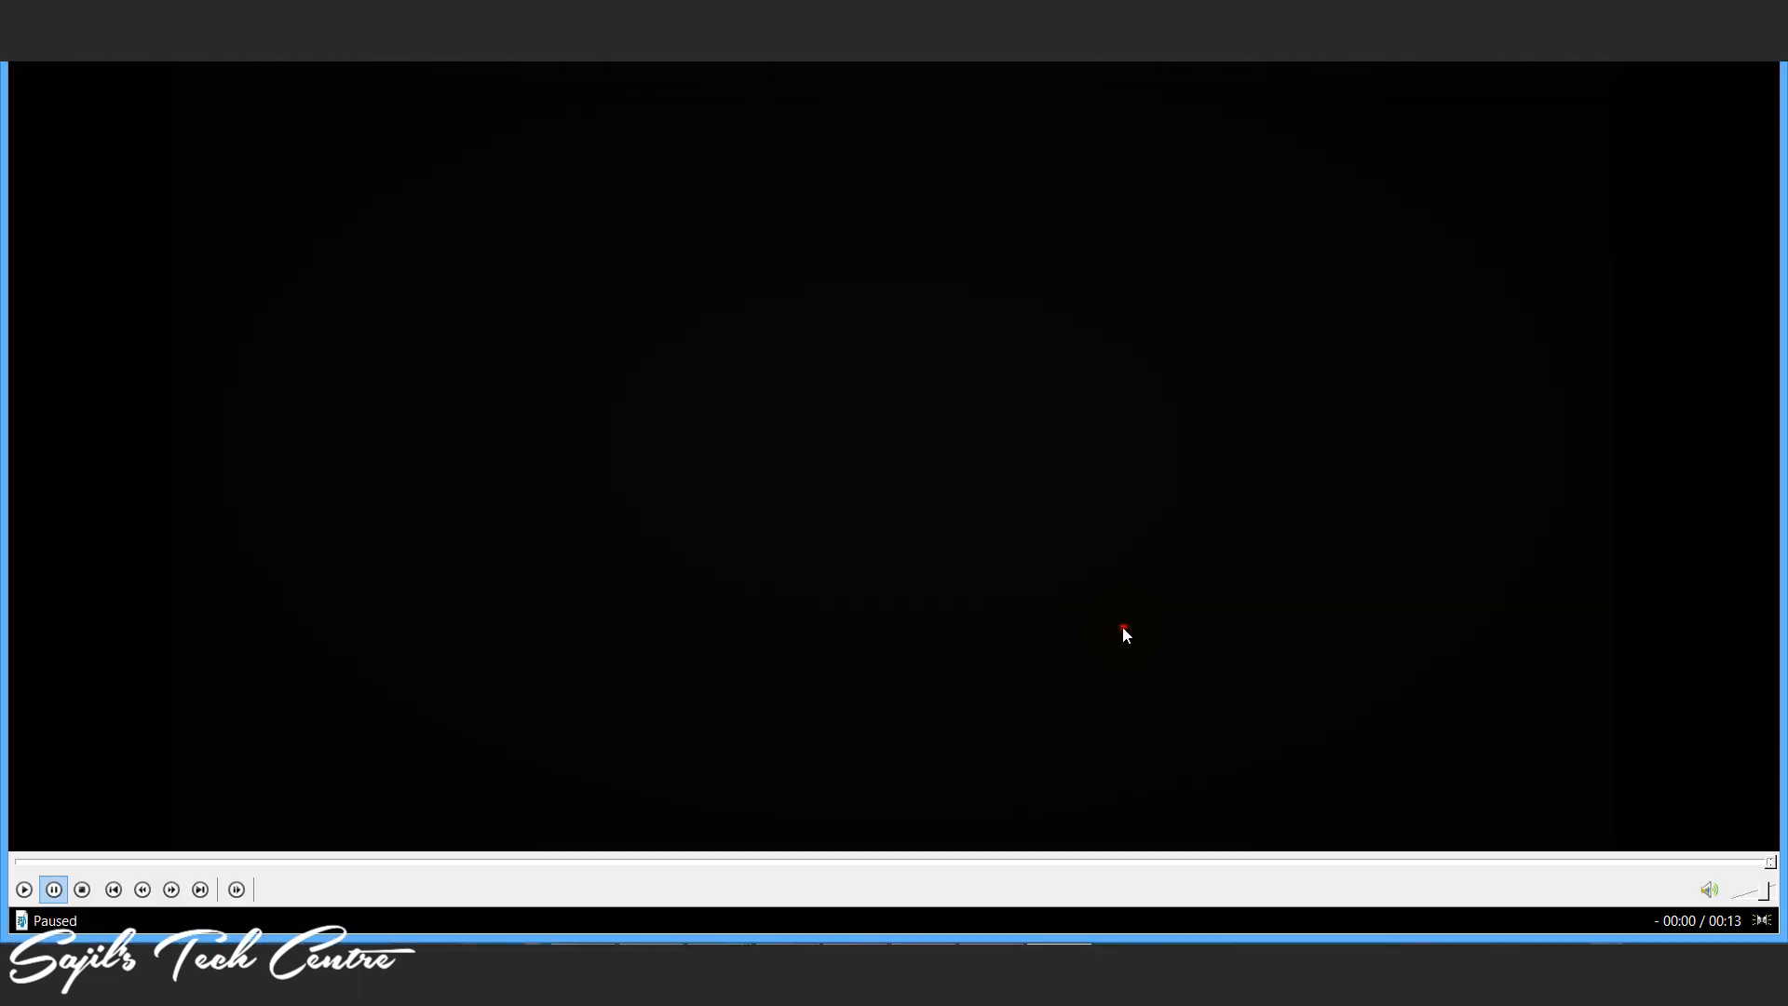
click(1125, 633)
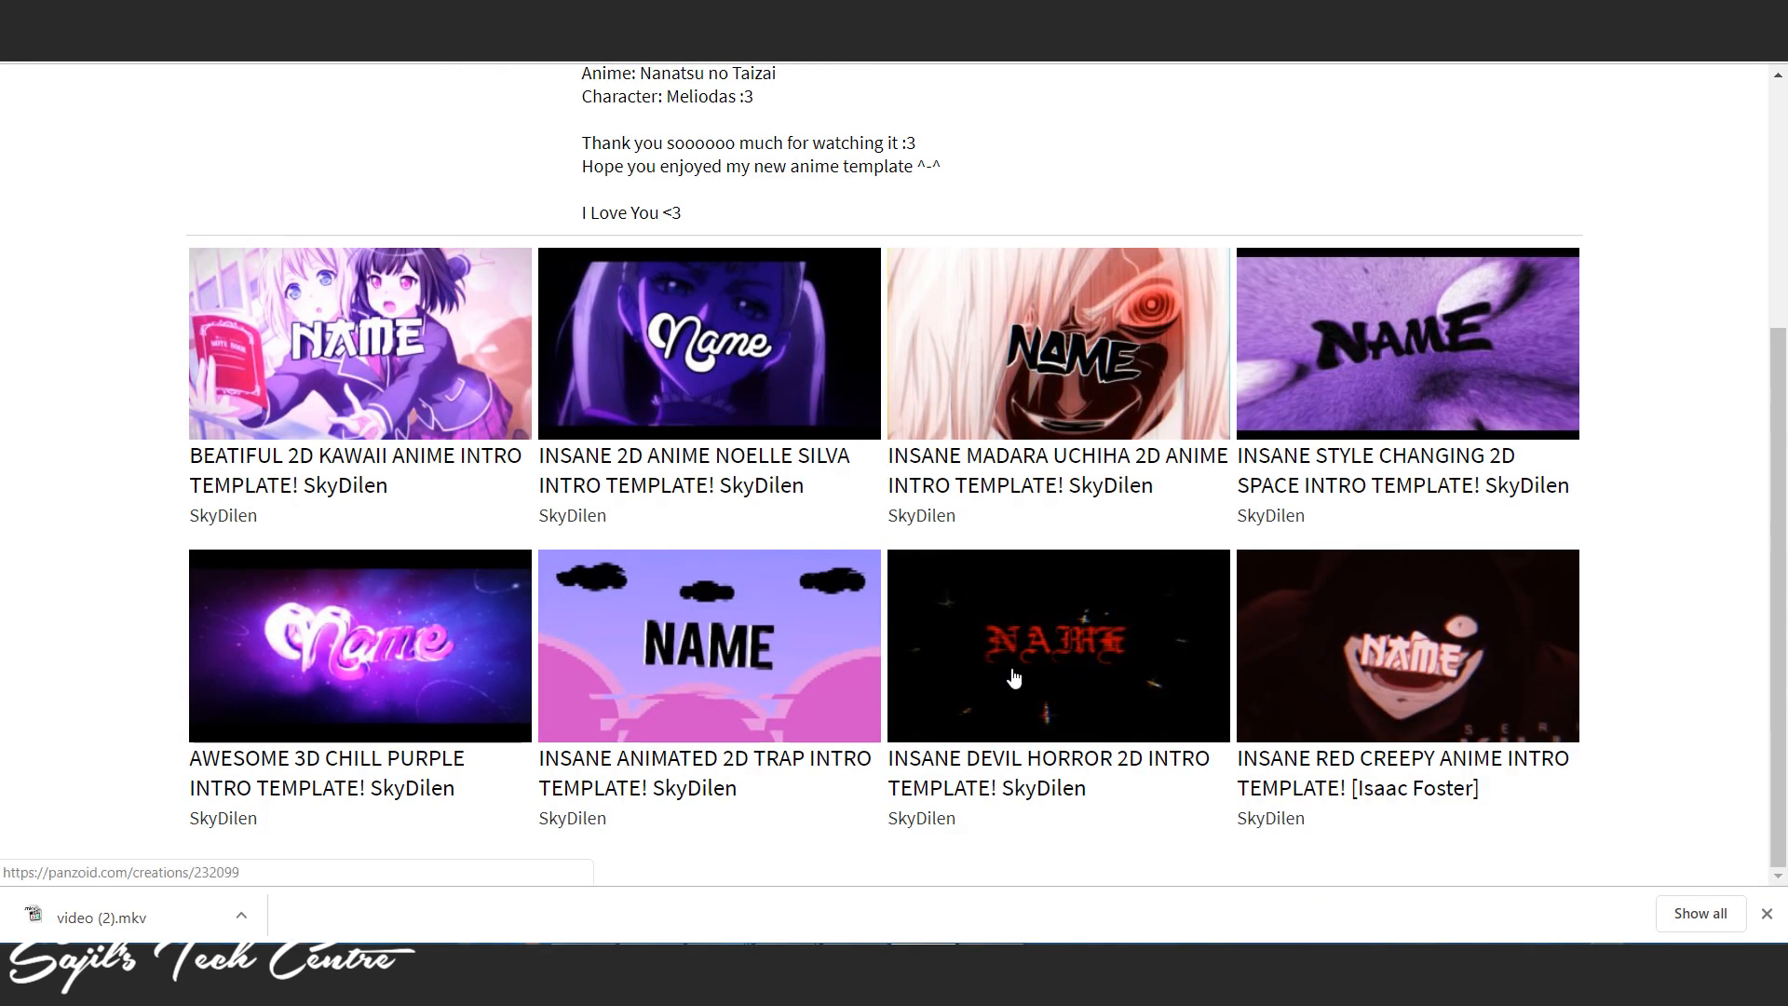
Step: Look through the related intro templates on the AMAZING MELIODAS 2D ANIME INTRO page in the browser and dismiss the download bar
drag(1773, 565, 1783, 372)
scroll(1615, 457, up, 1)
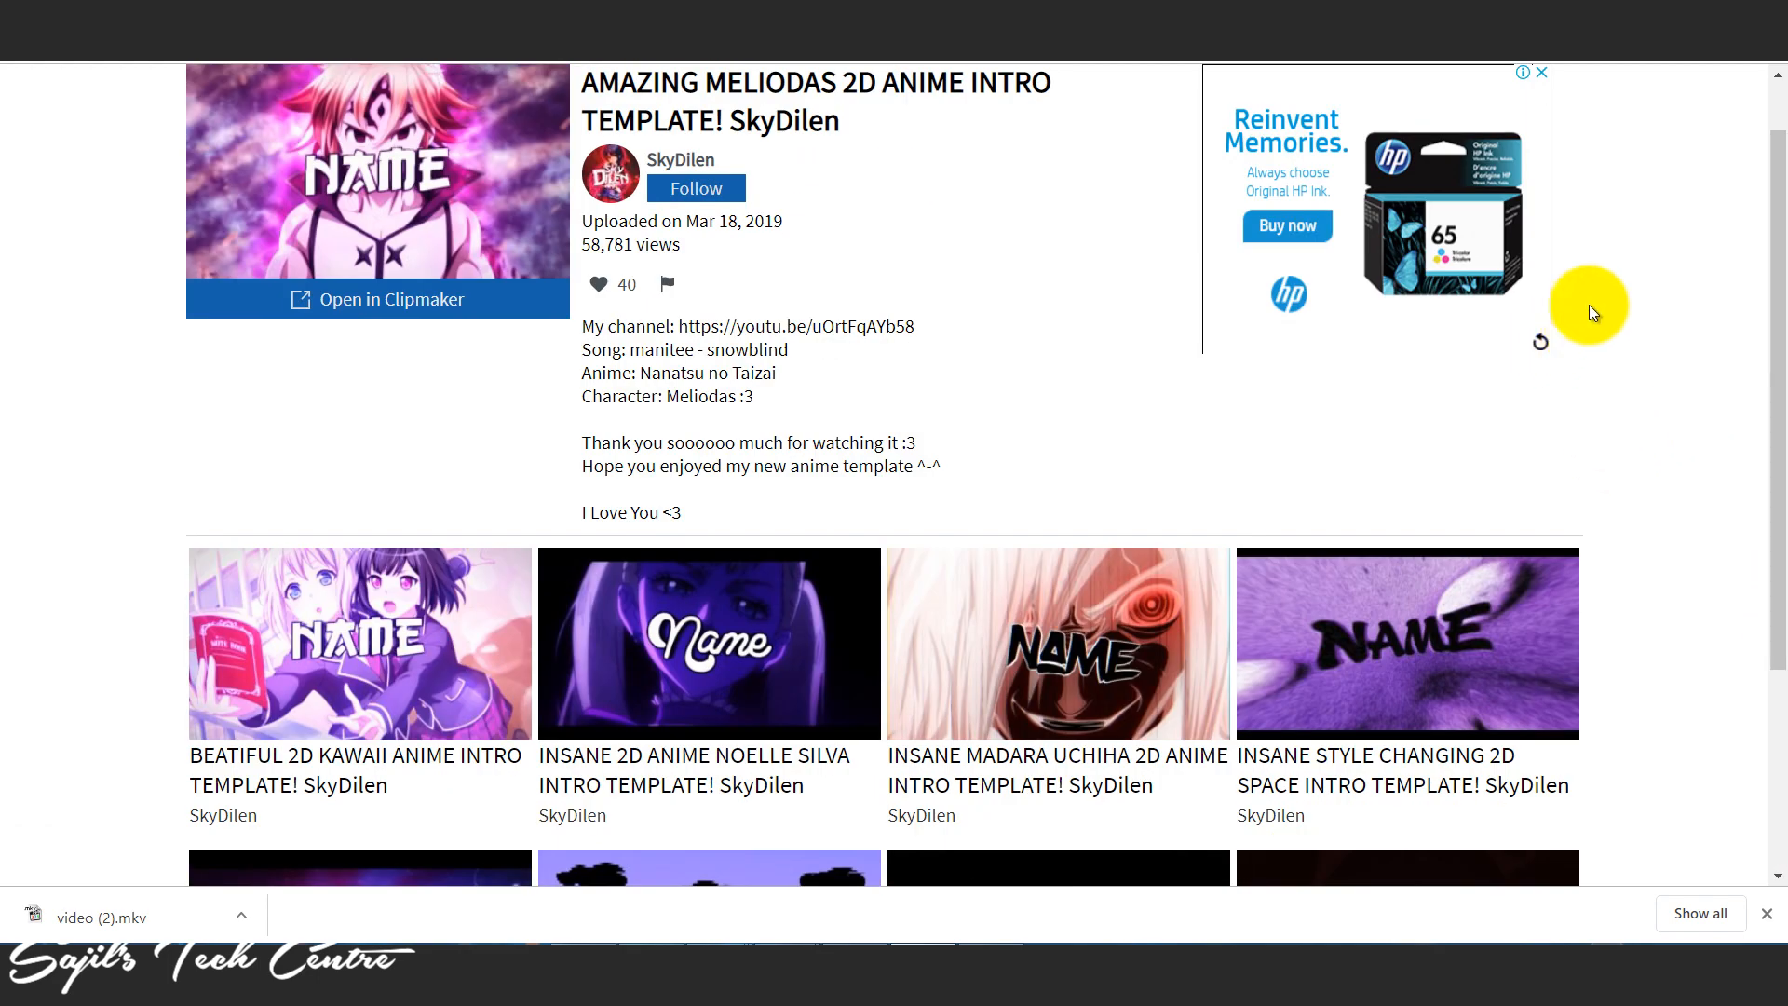
drag(1781, 517, 1782, 440)
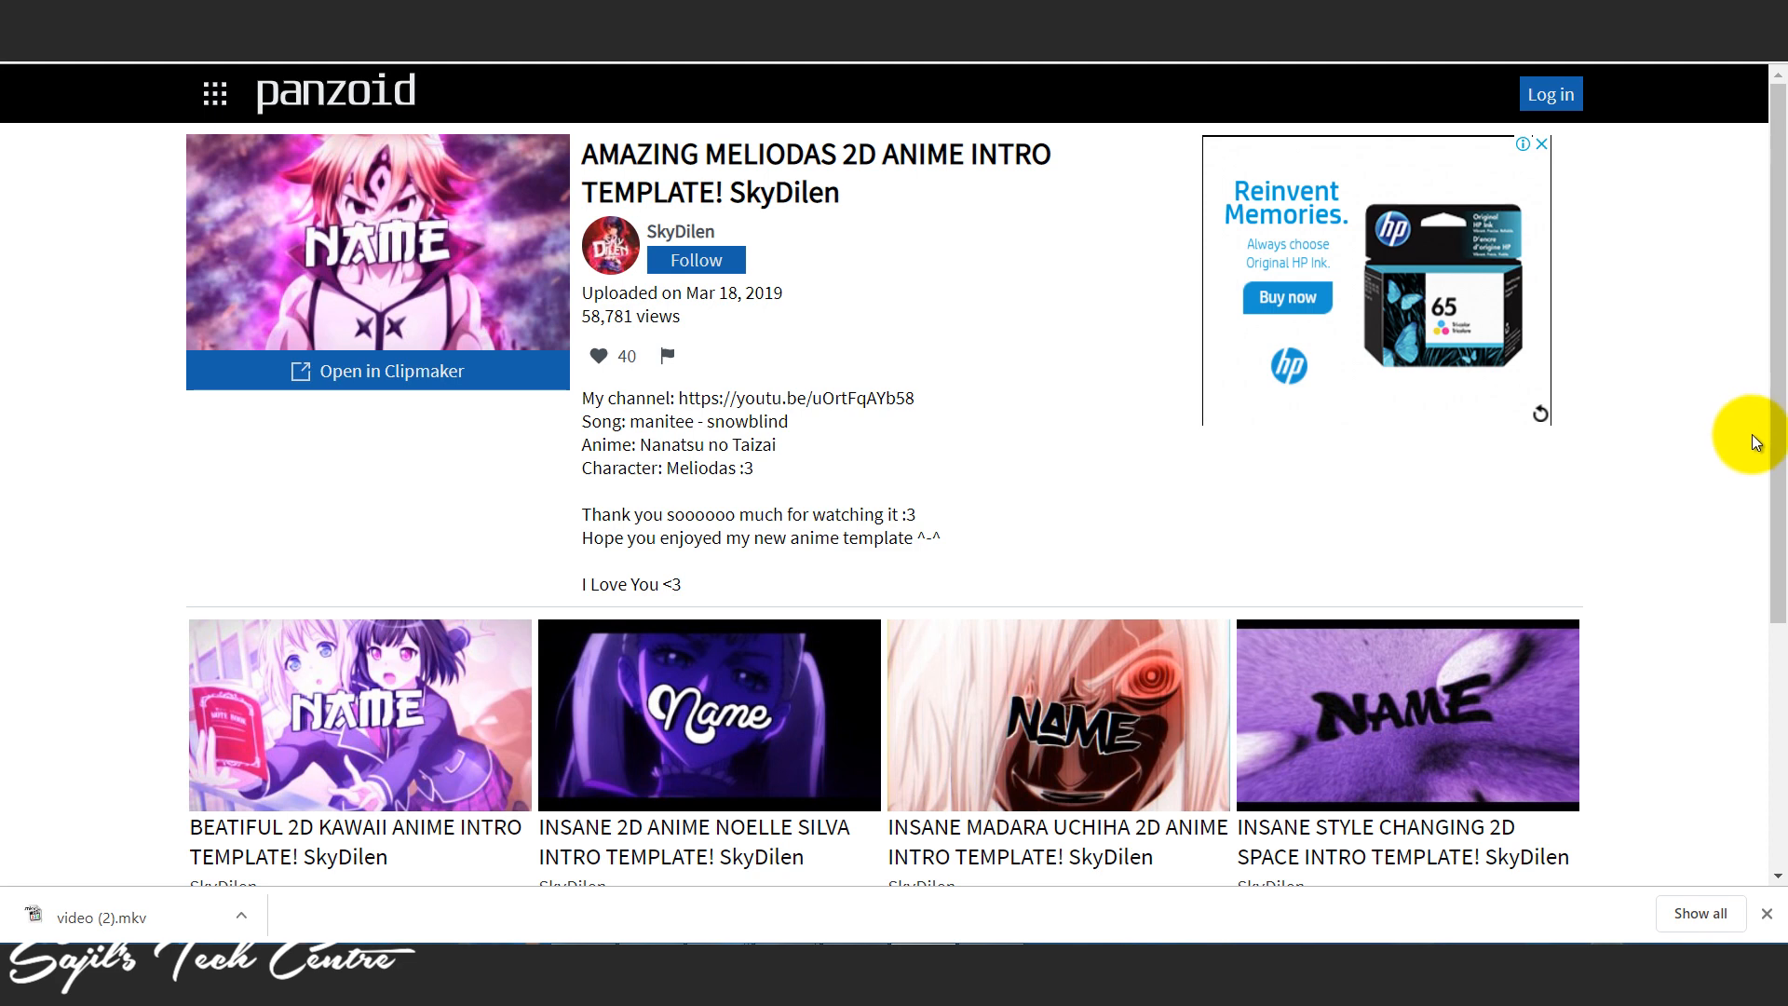
drag(1778, 438, 1779, 611)
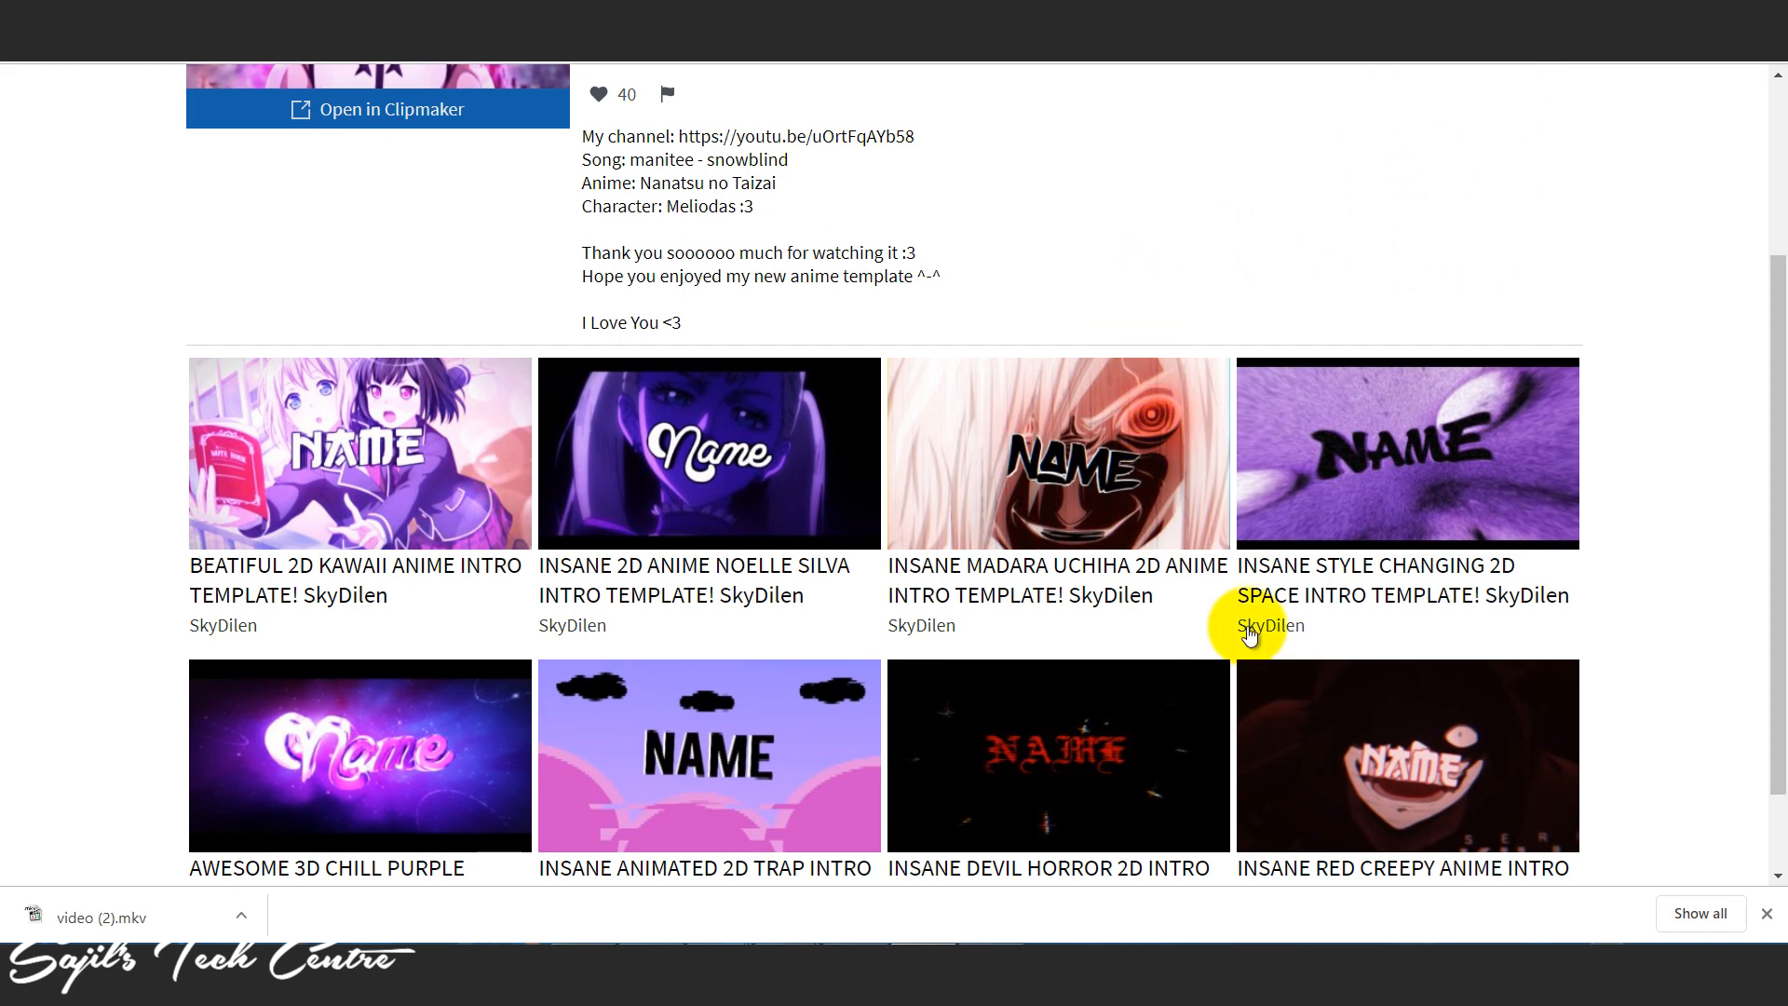
click(1767, 915)
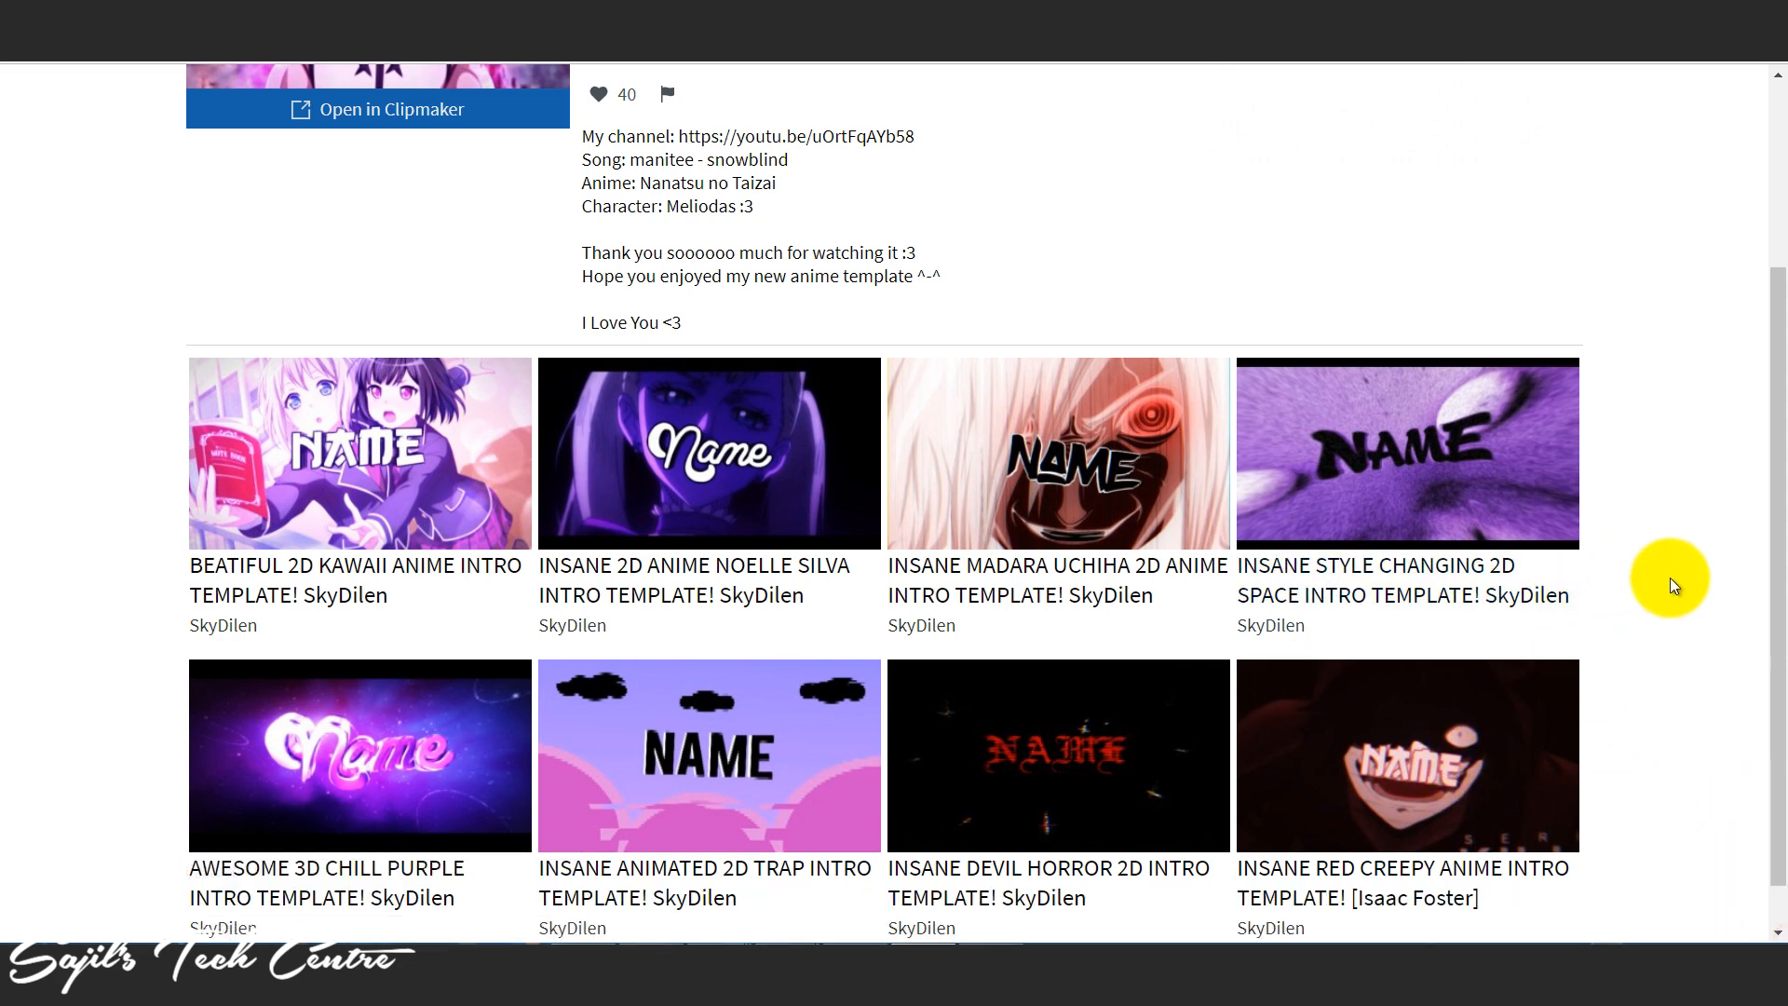
drag(1774, 596, 1686, 445)
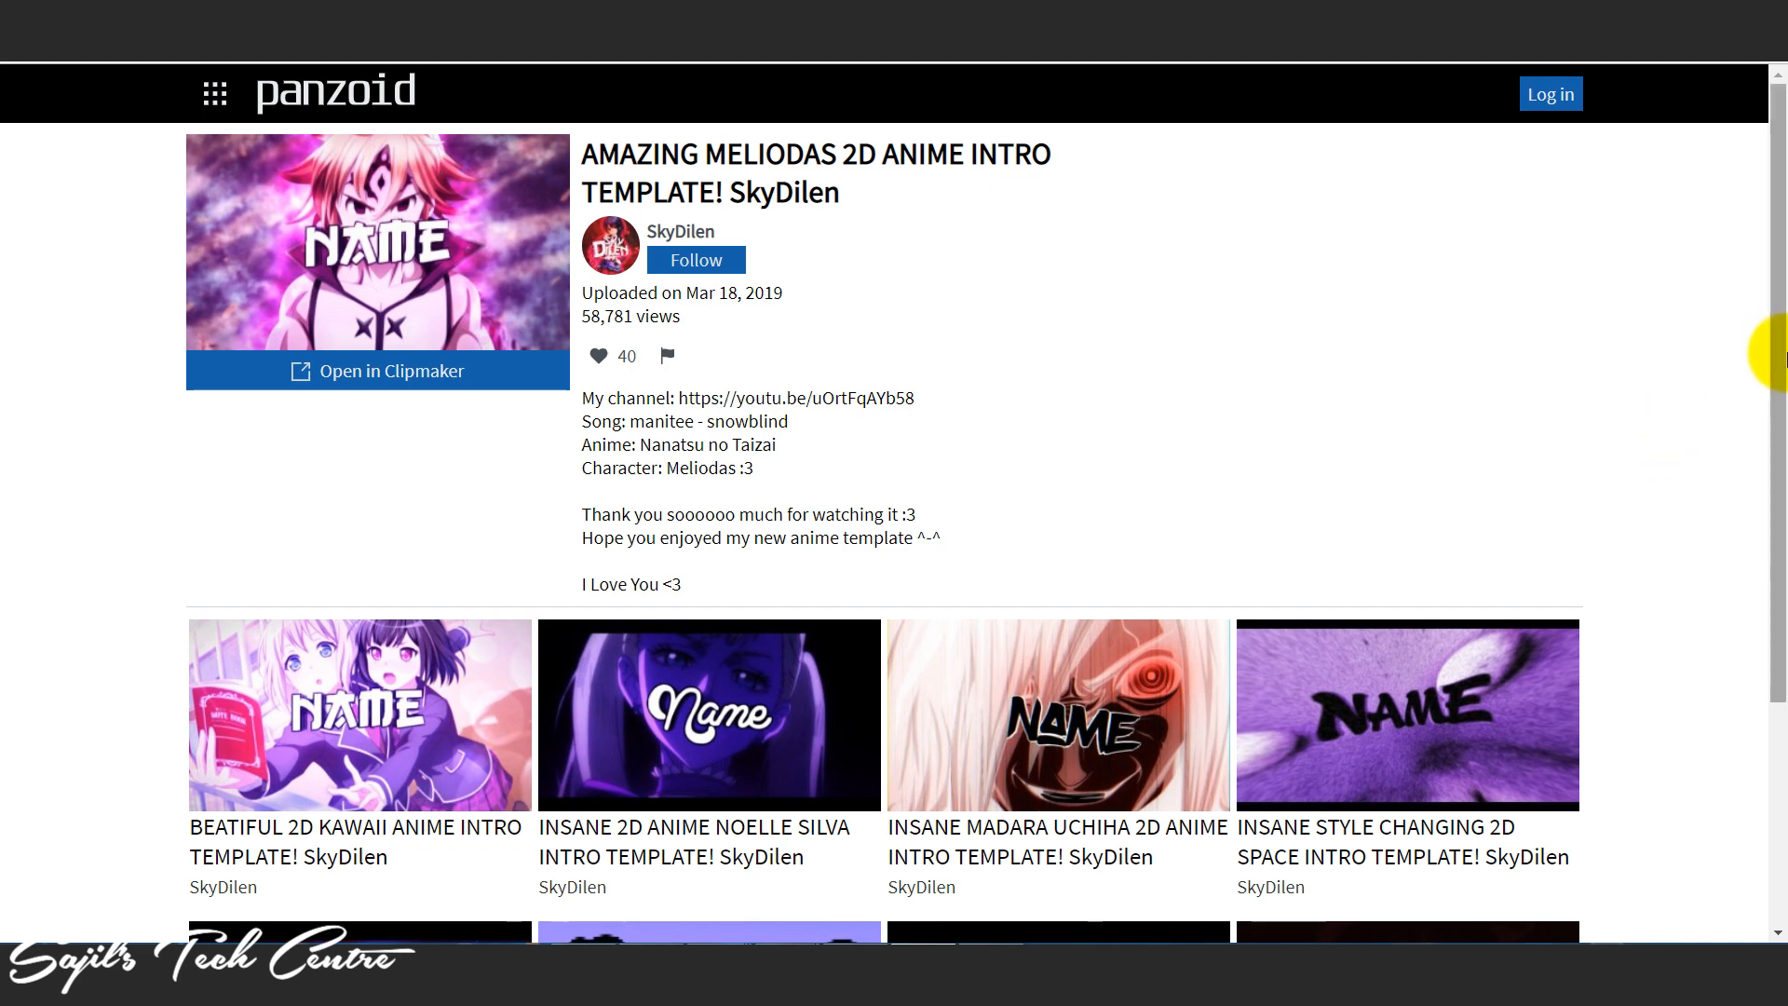
drag(1783, 389, 1761, 519)
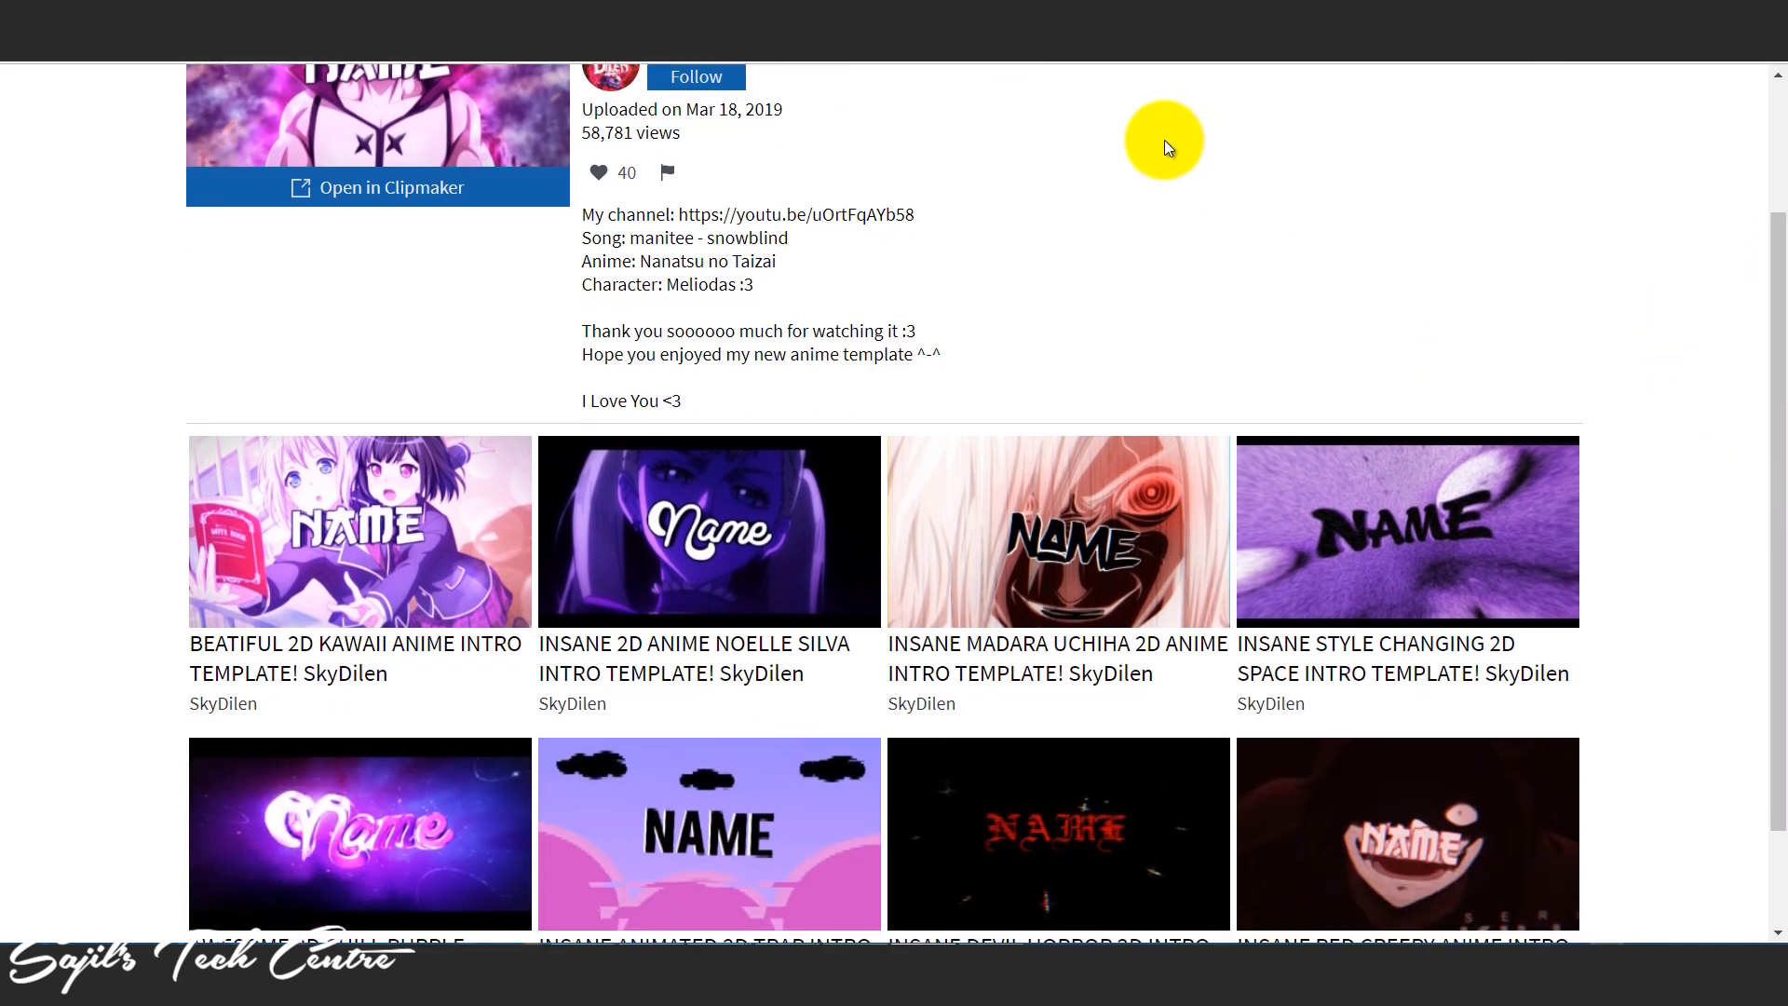